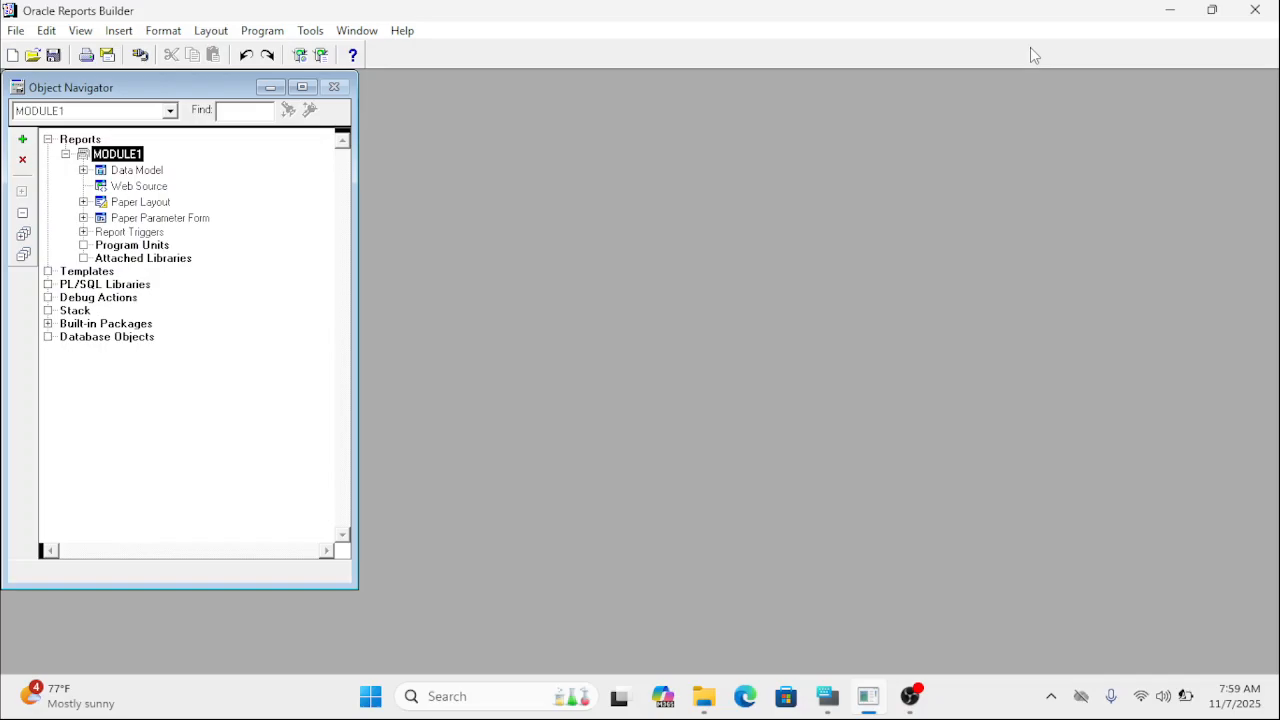
Maximize the Object Navigator and examine MODULE1's Data Model, Web Source, Paper Layout, Paper Parameter Form and Program Units nodes.
{"action": "left_click", "coordinate": [302, 87]}
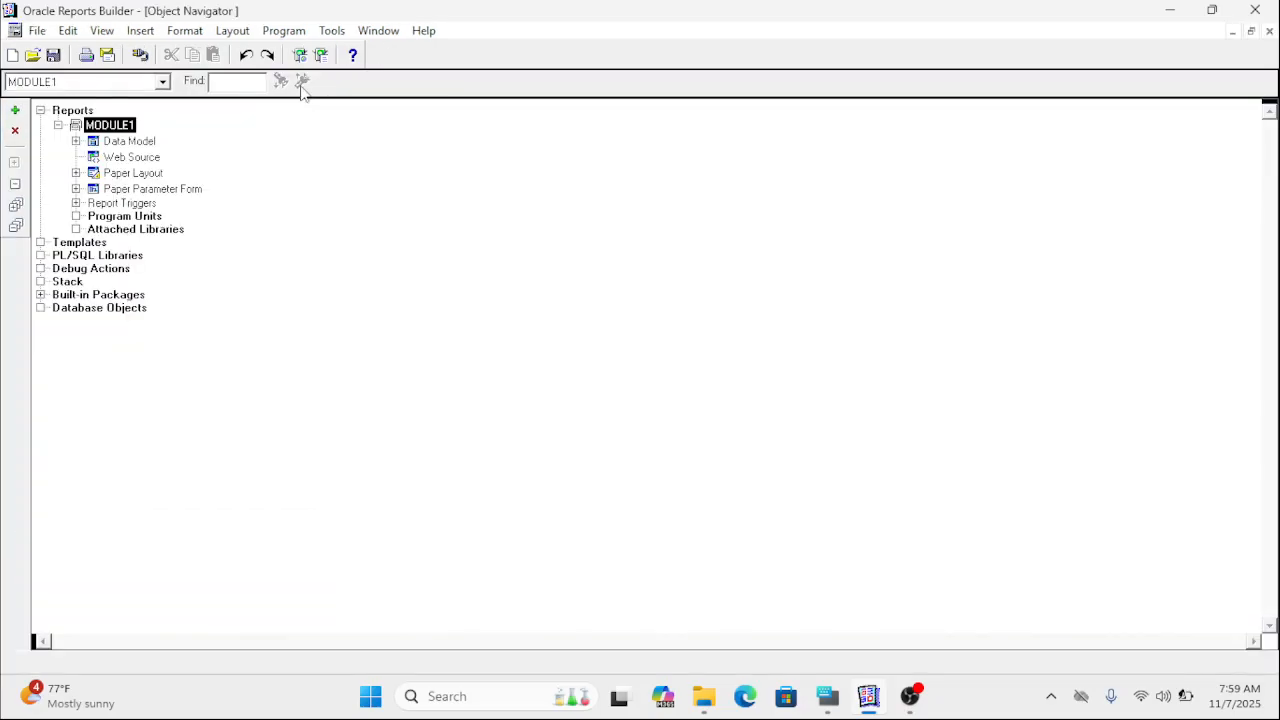
{"action": "left_click", "coordinate": [130, 141]}
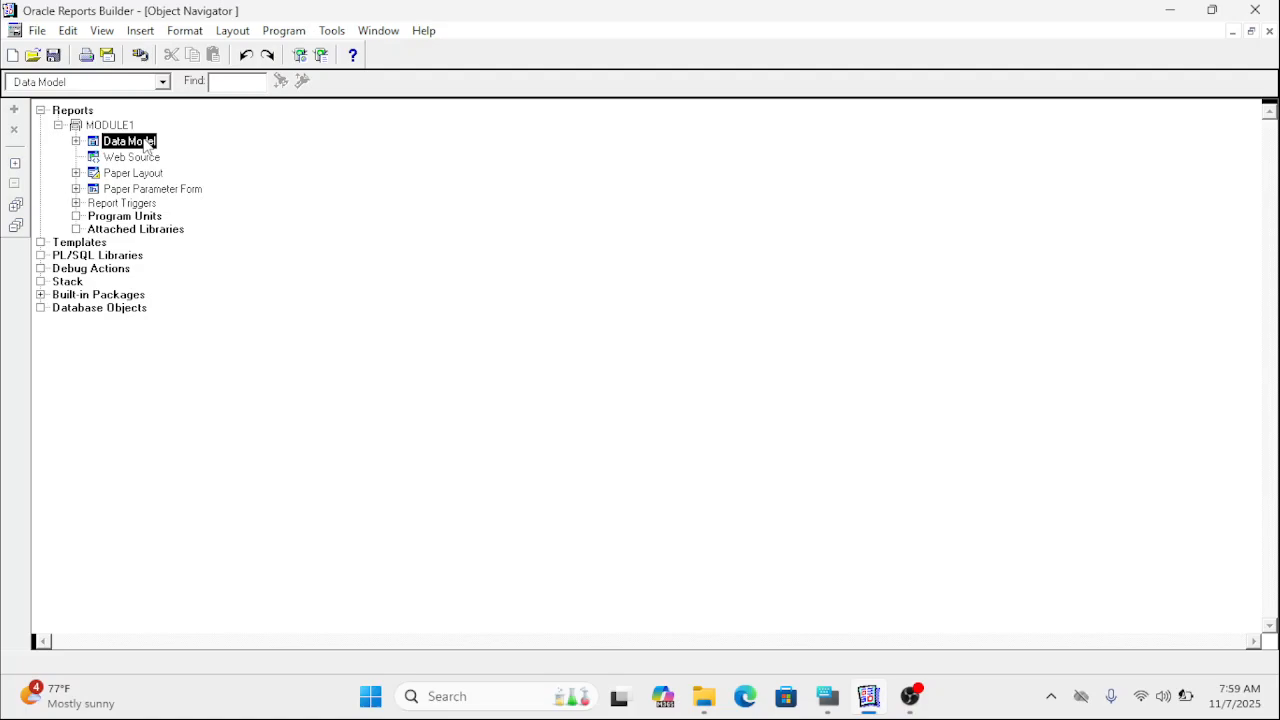
{"action": "left_click", "coordinate": [146, 159]}
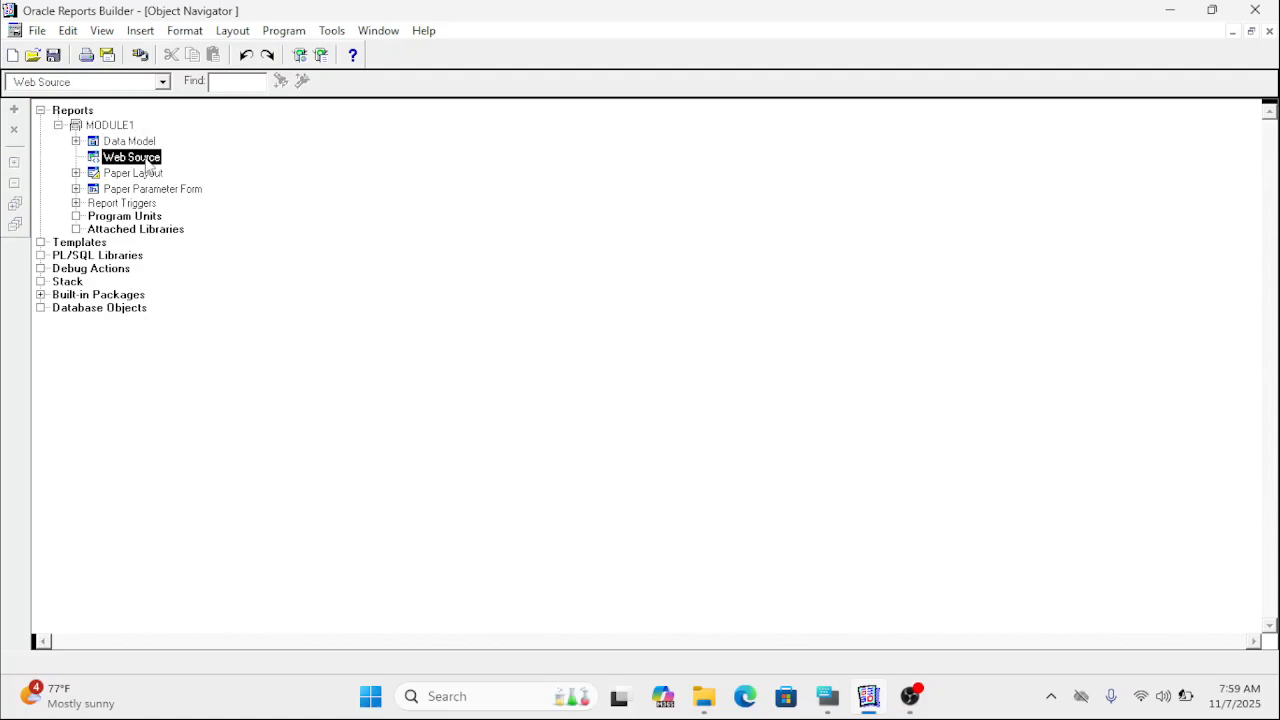
{"action": "left_click", "coordinate": [150, 174]}
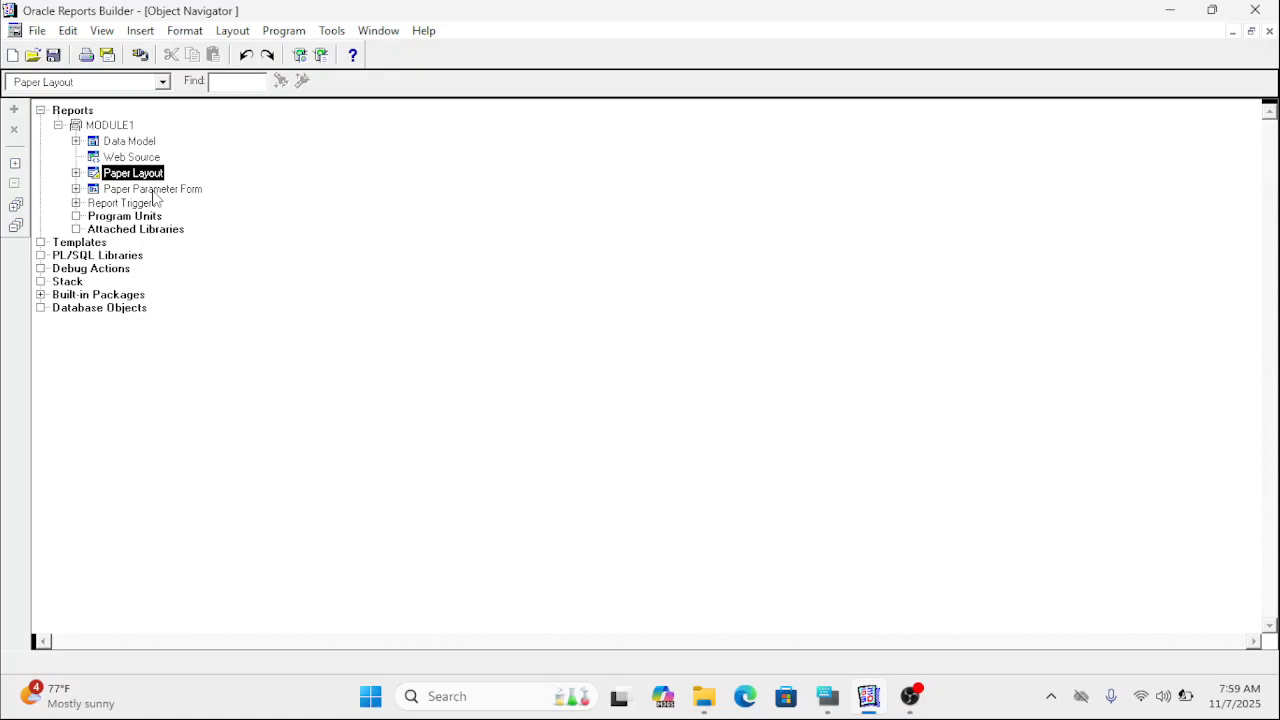
{"action": "left_click", "coordinate": [152, 190]}
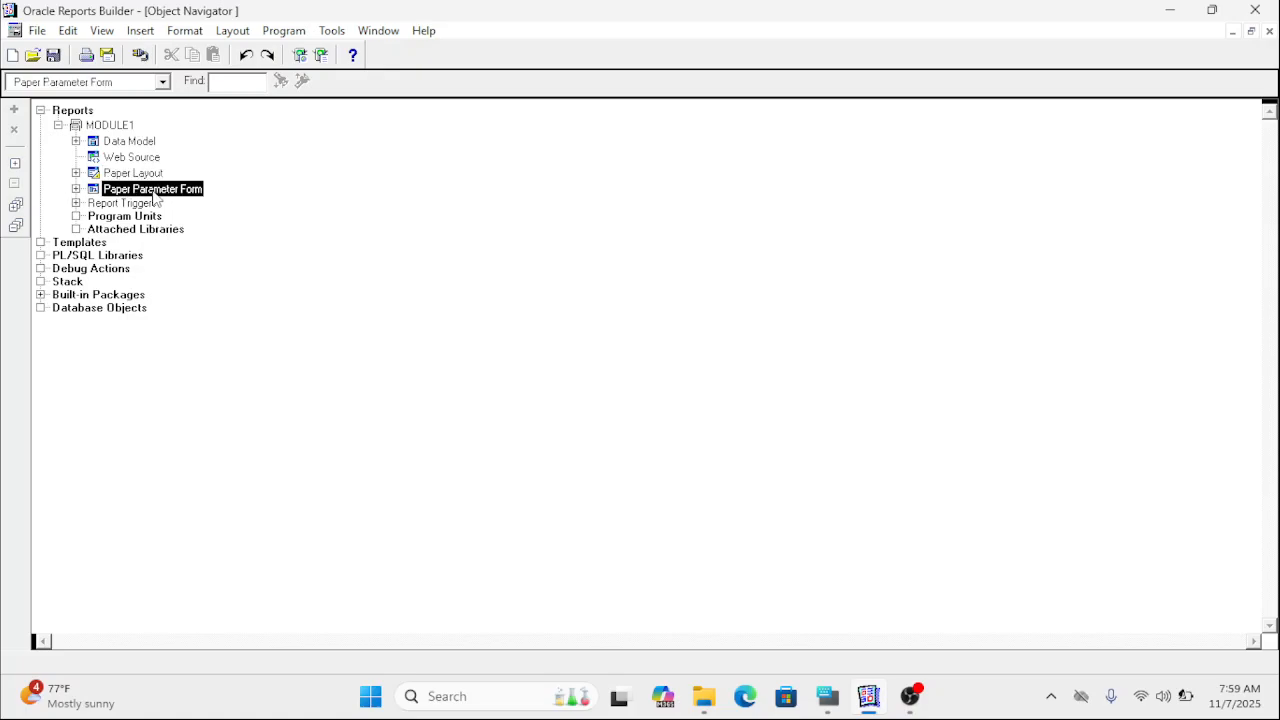
{"action": "left_click", "coordinate": [130, 216]}
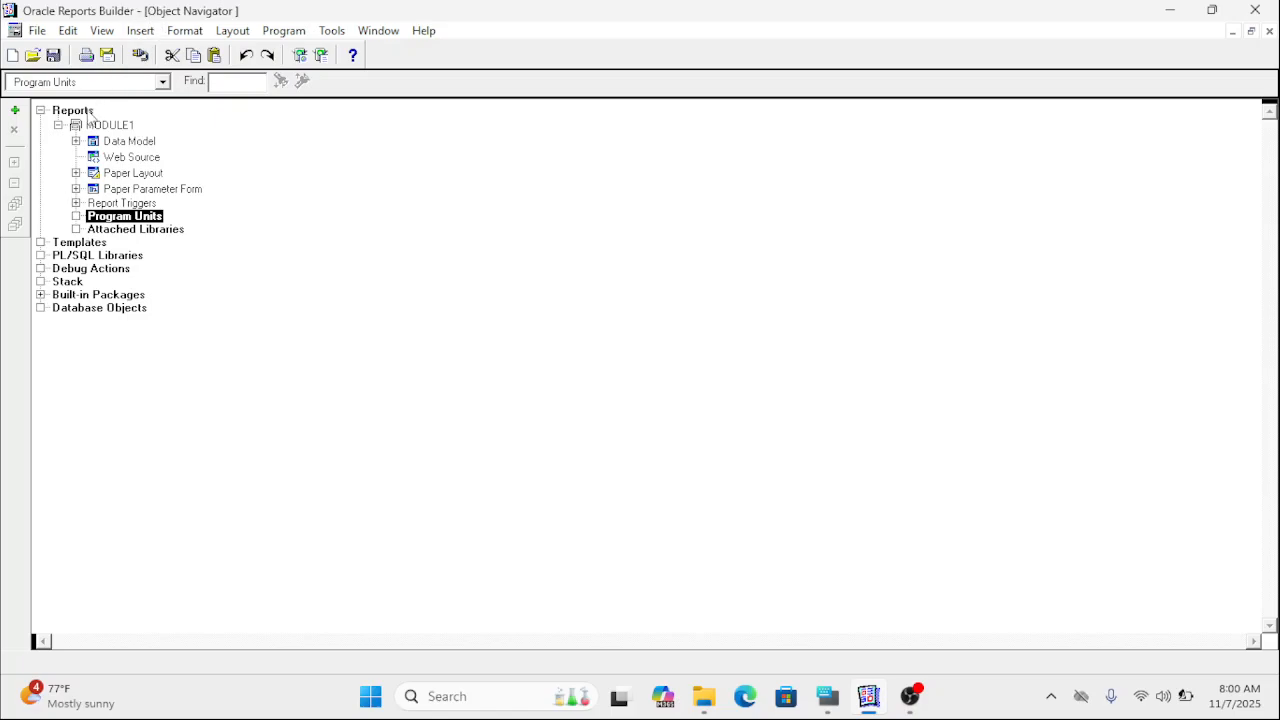
Examine the Reports node and MODULE1 in the Object Navigator, including the commands each one offers.
{"action": "left_click", "coordinate": [81, 113]}
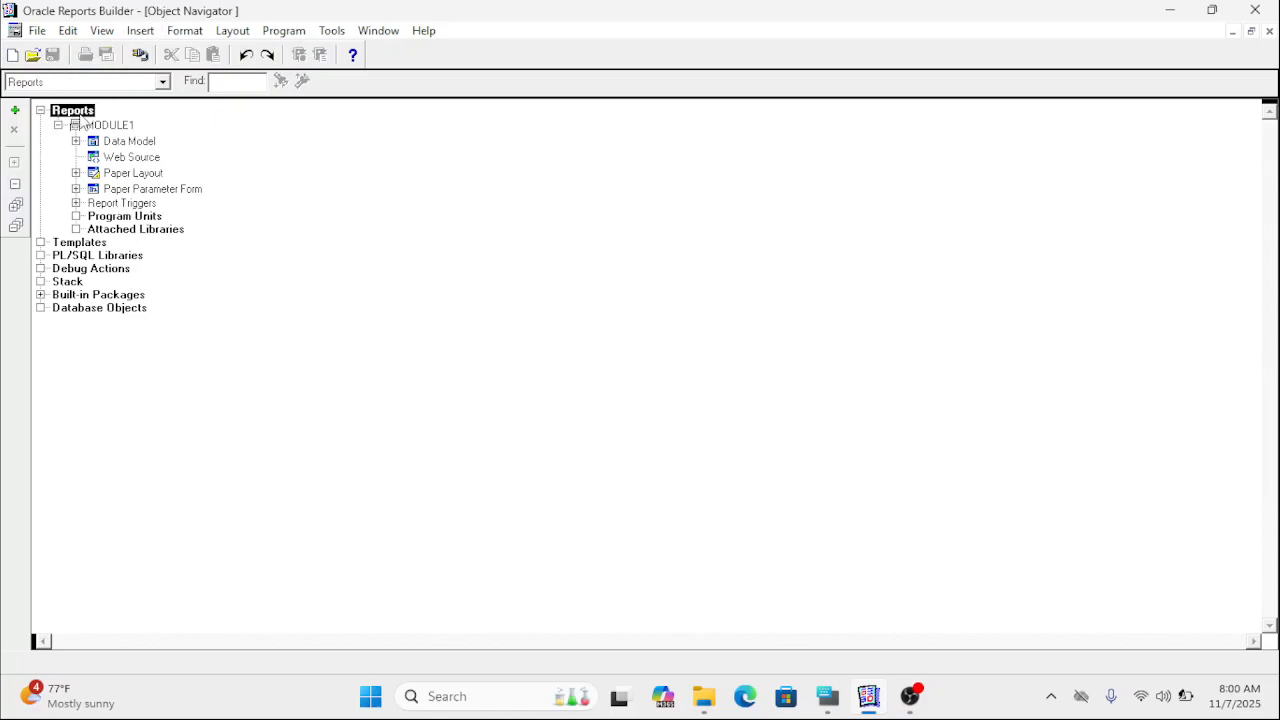
{"action": "left_click", "coordinate": [81, 123]}
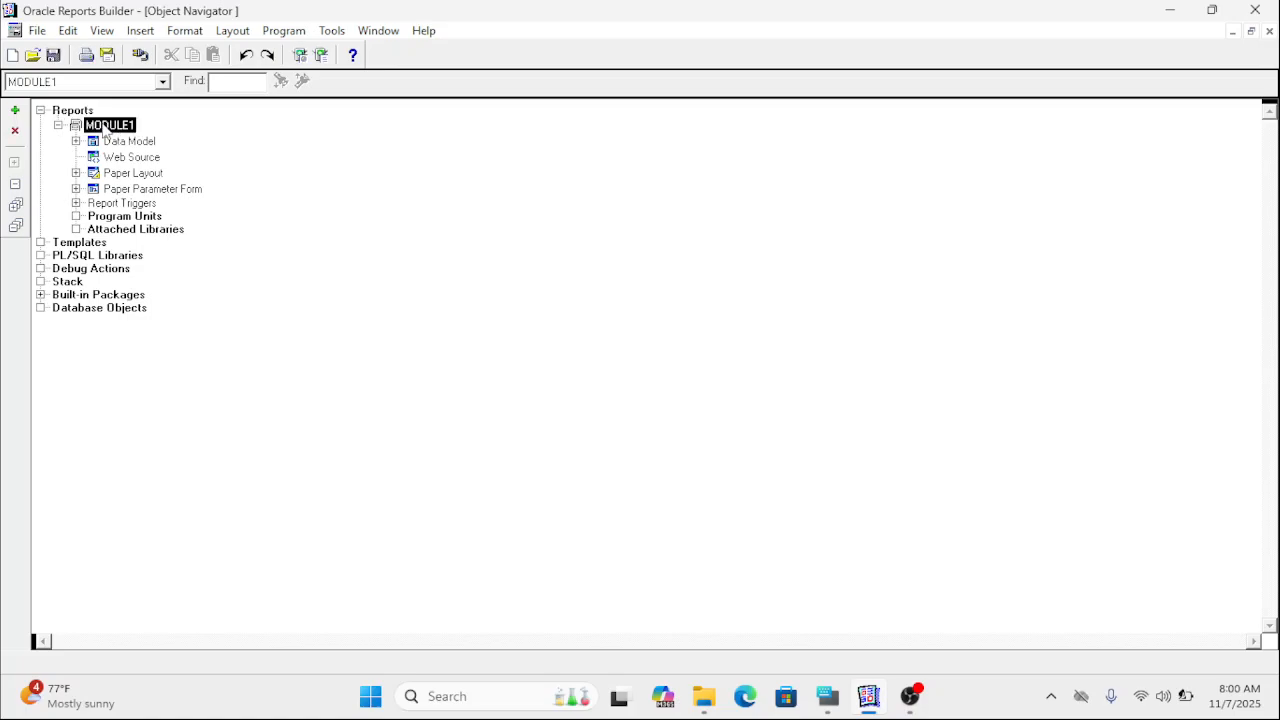
{"action": "left_click", "coordinate": [75, 113]}
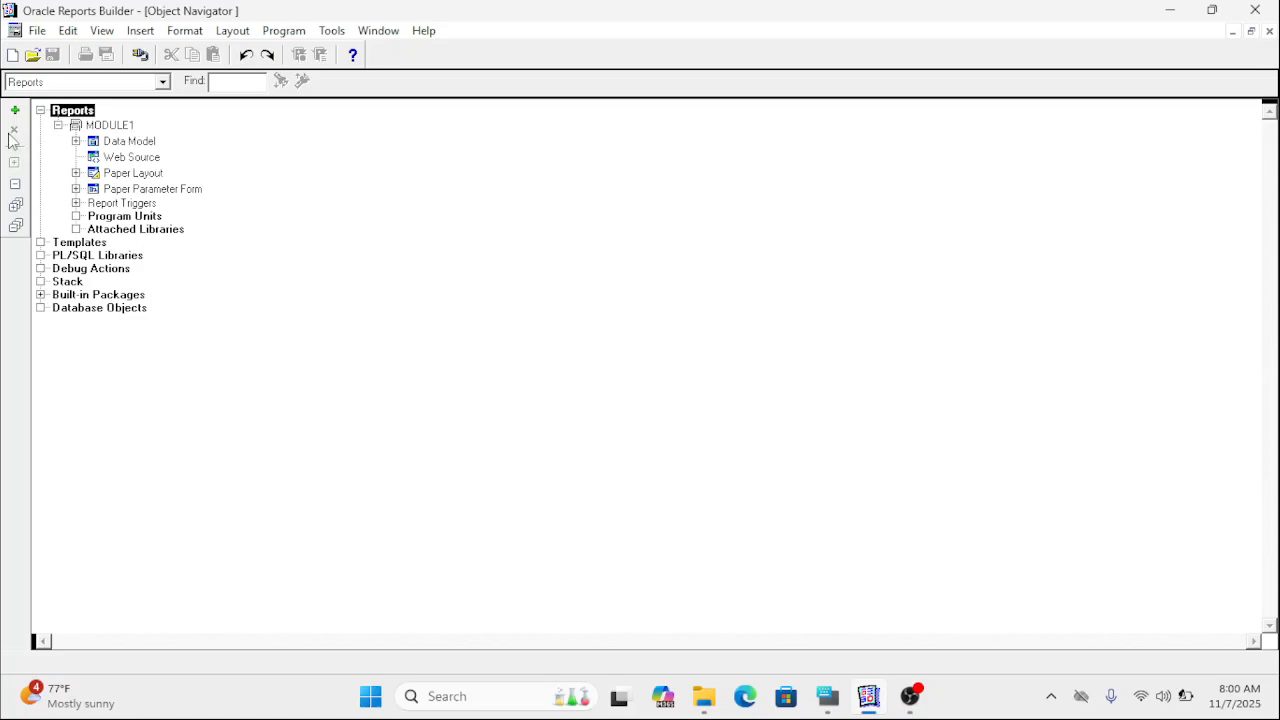
{"action": "left_click", "coordinate": [98, 126]}
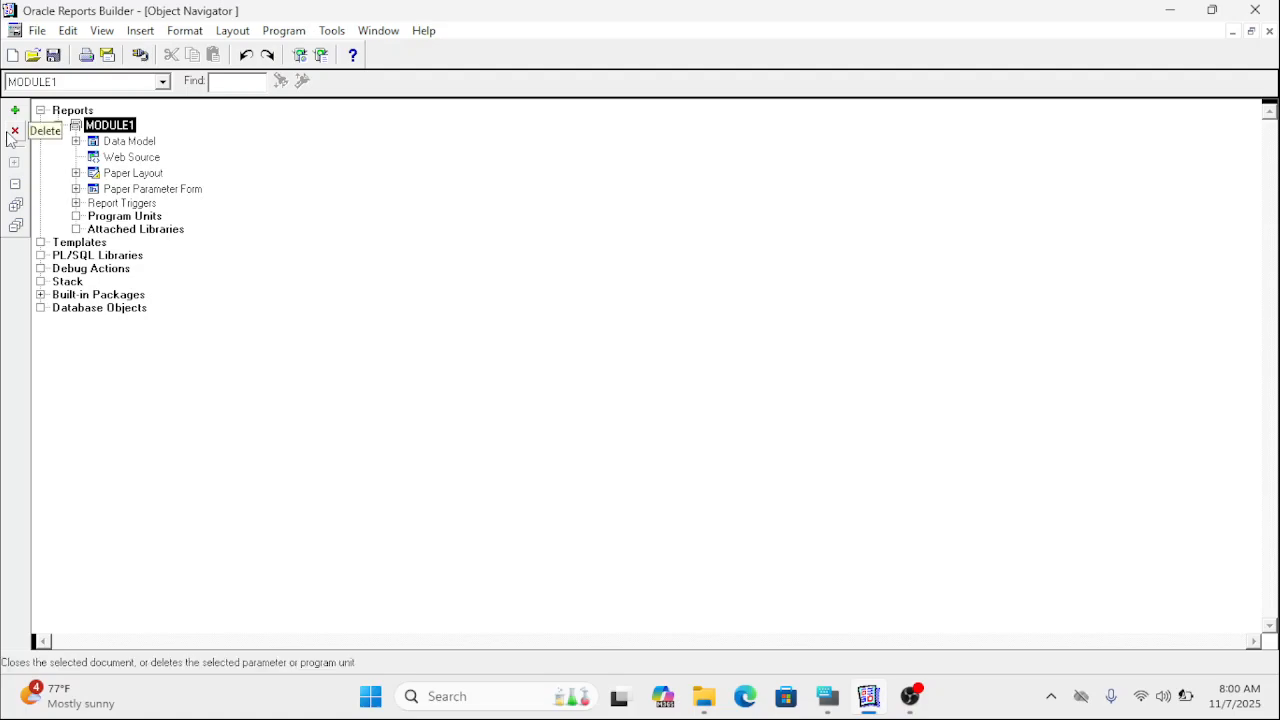
{"action": "left_click", "coordinate": [72, 112]}
{"action": "right_click", "coordinate": [74, 117]}
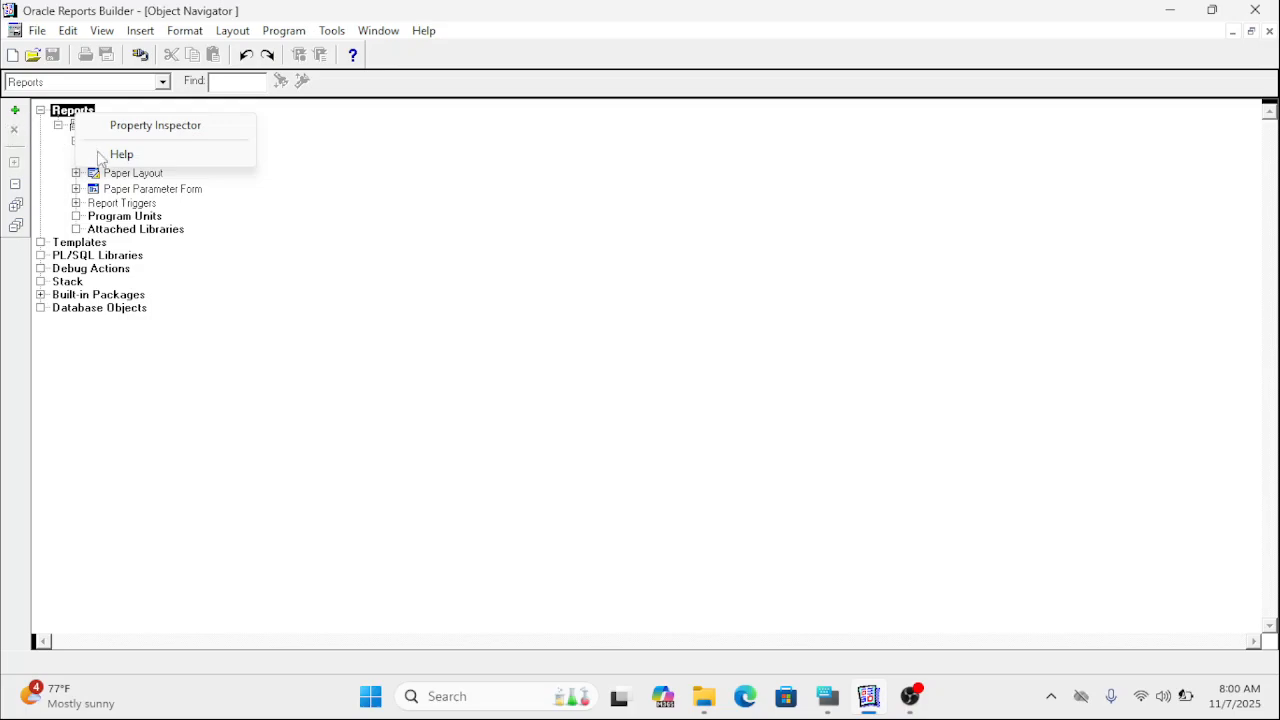
{"action": "left_click", "coordinate": [306, 205]}
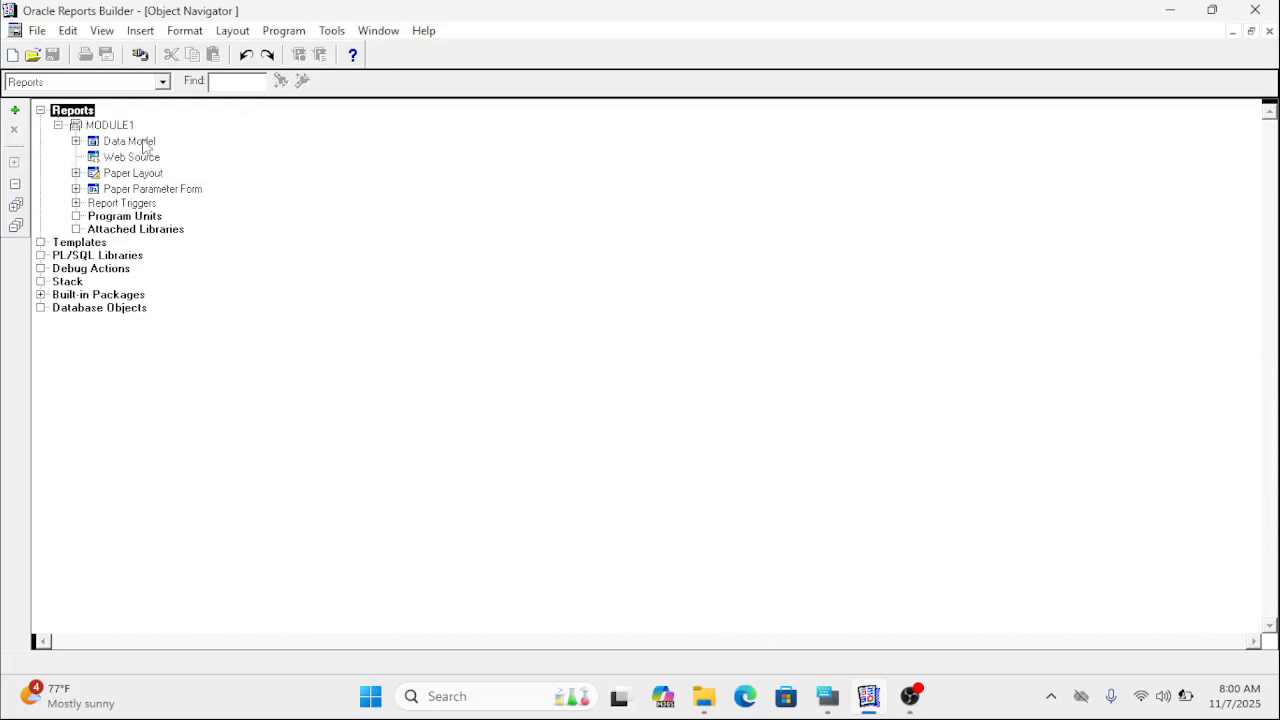
{"action": "right_click", "coordinate": [121, 128]}
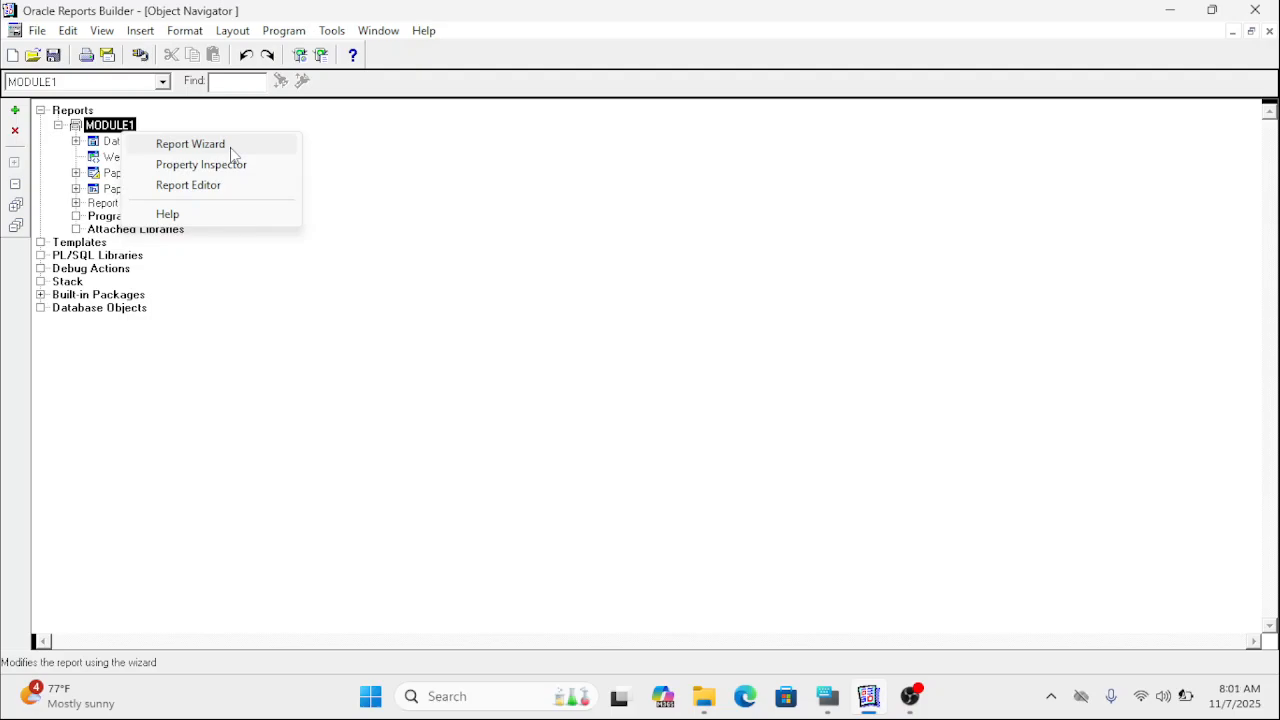
{"action": "left_click", "coordinate": [385, 167]}
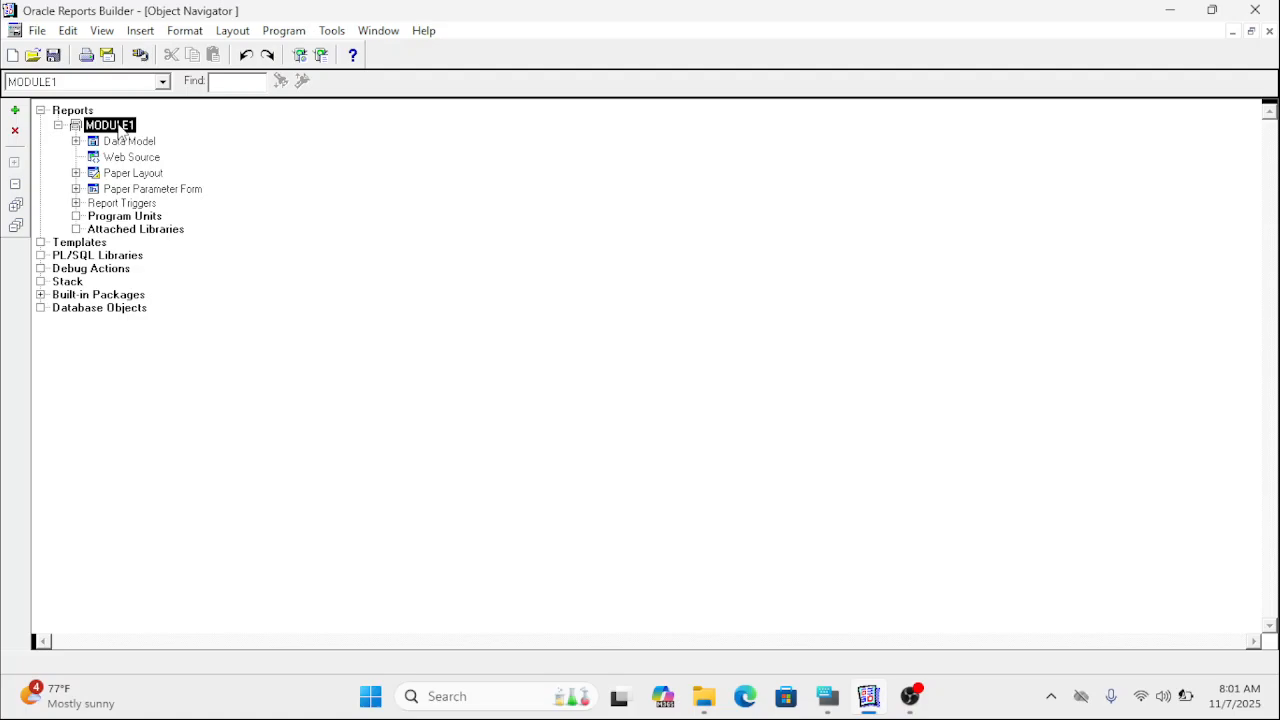
Review the wizard and manual options for creating a new report, and leave without creating one.
{"action": "left_click", "coordinate": [15, 111]}
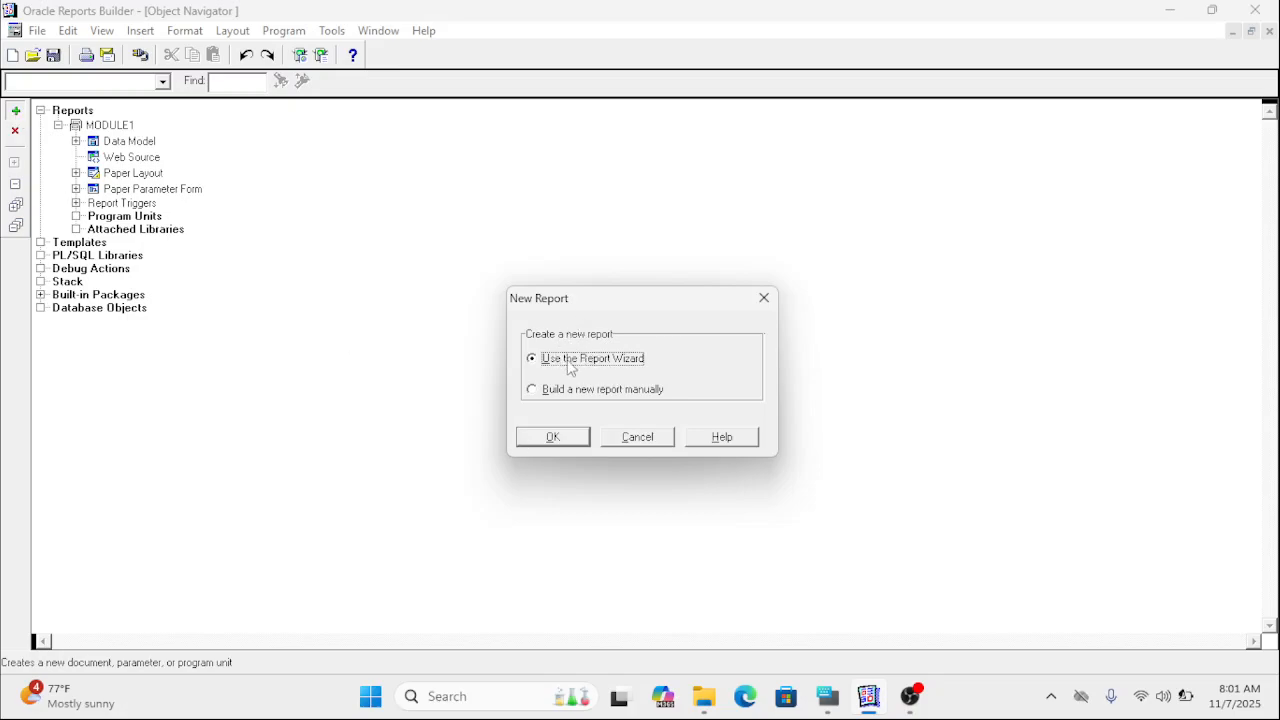
{"action": "left_click", "coordinate": [643, 392]}
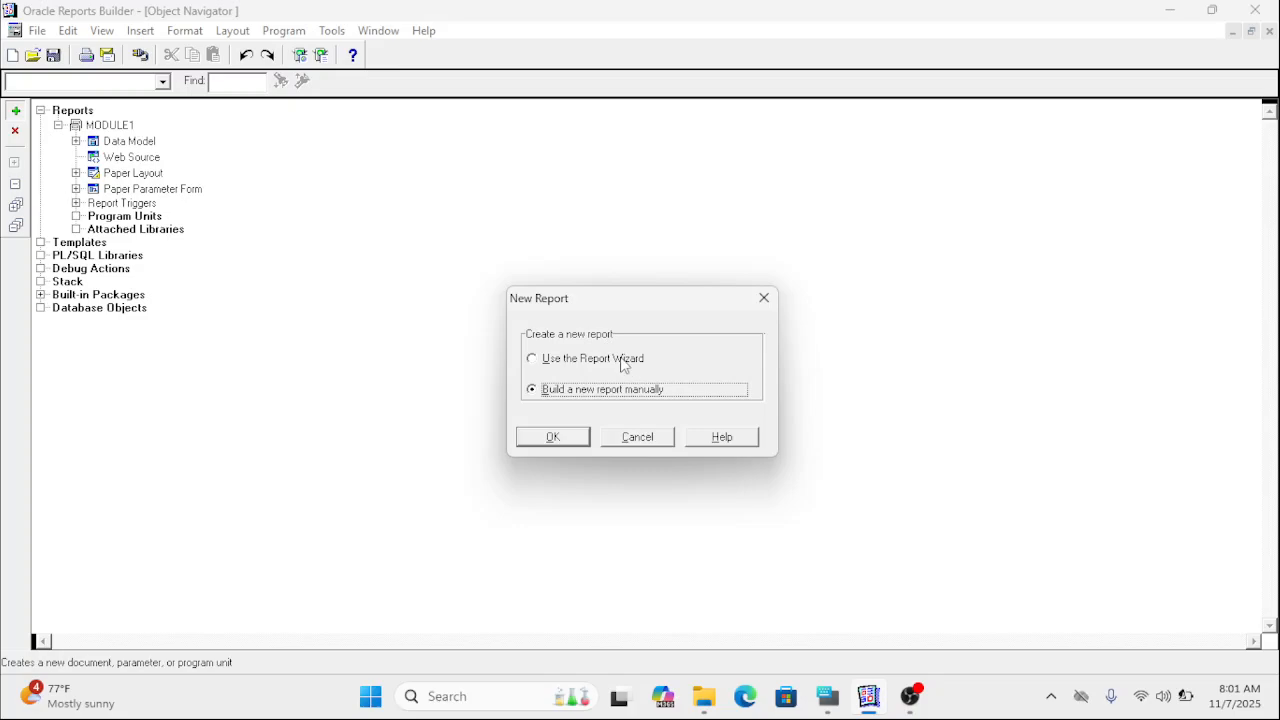
{"action": "left_click", "coordinate": [622, 364]}
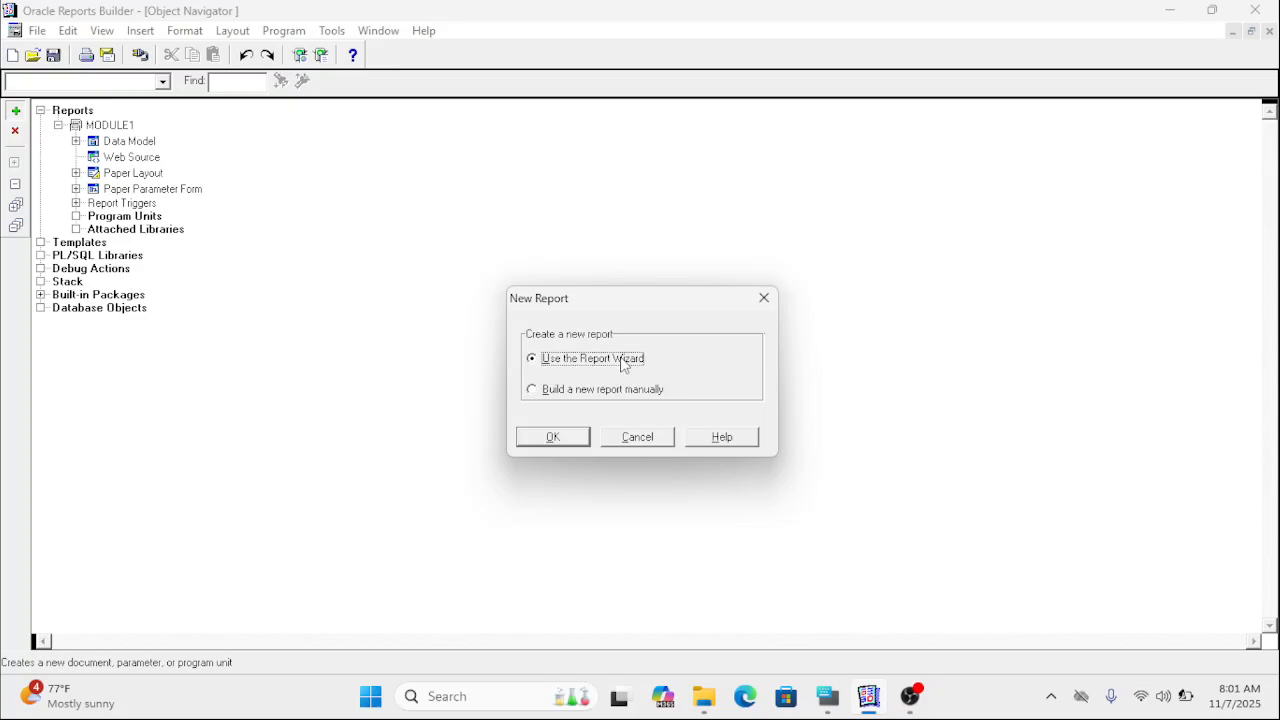
{"action": "left_click", "coordinate": [636, 438]}
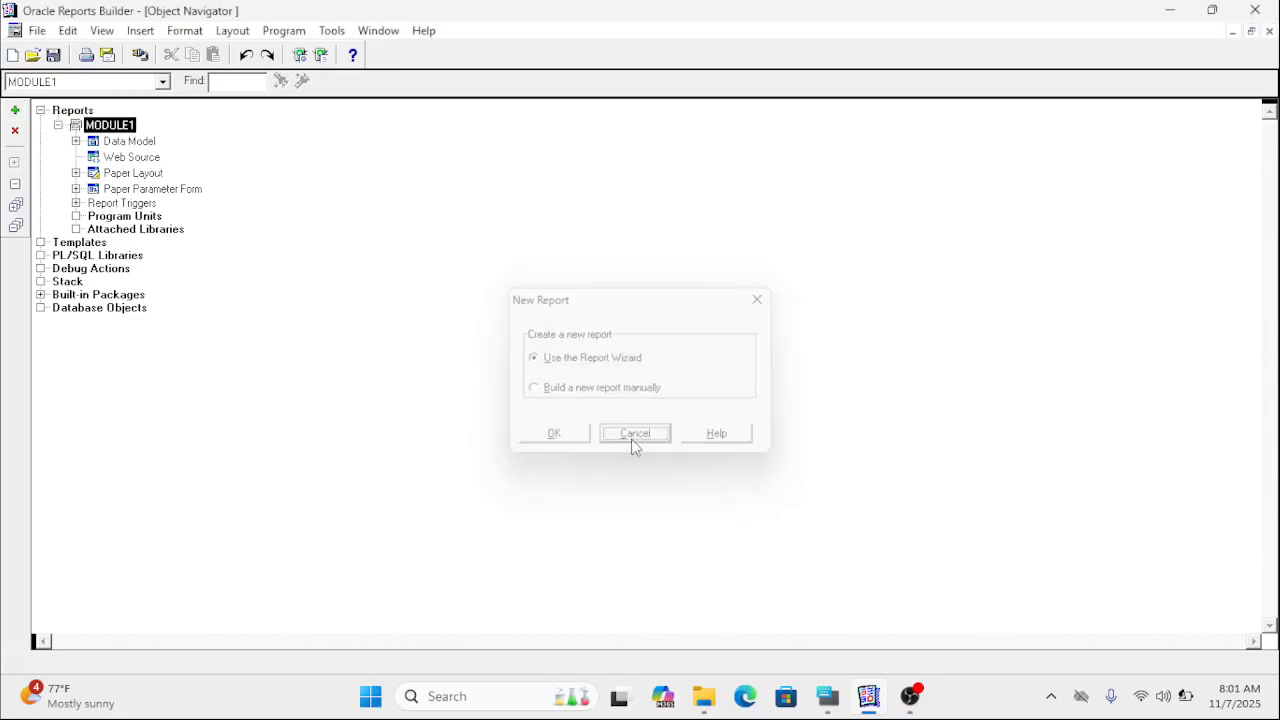
Examine MODULE1's Report Wizard pages from Report Type through Style, Data Source, Data, Fields, Totals and Labels, leaving without changes.
{"action": "right_click", "coordinate": [111, 131]}
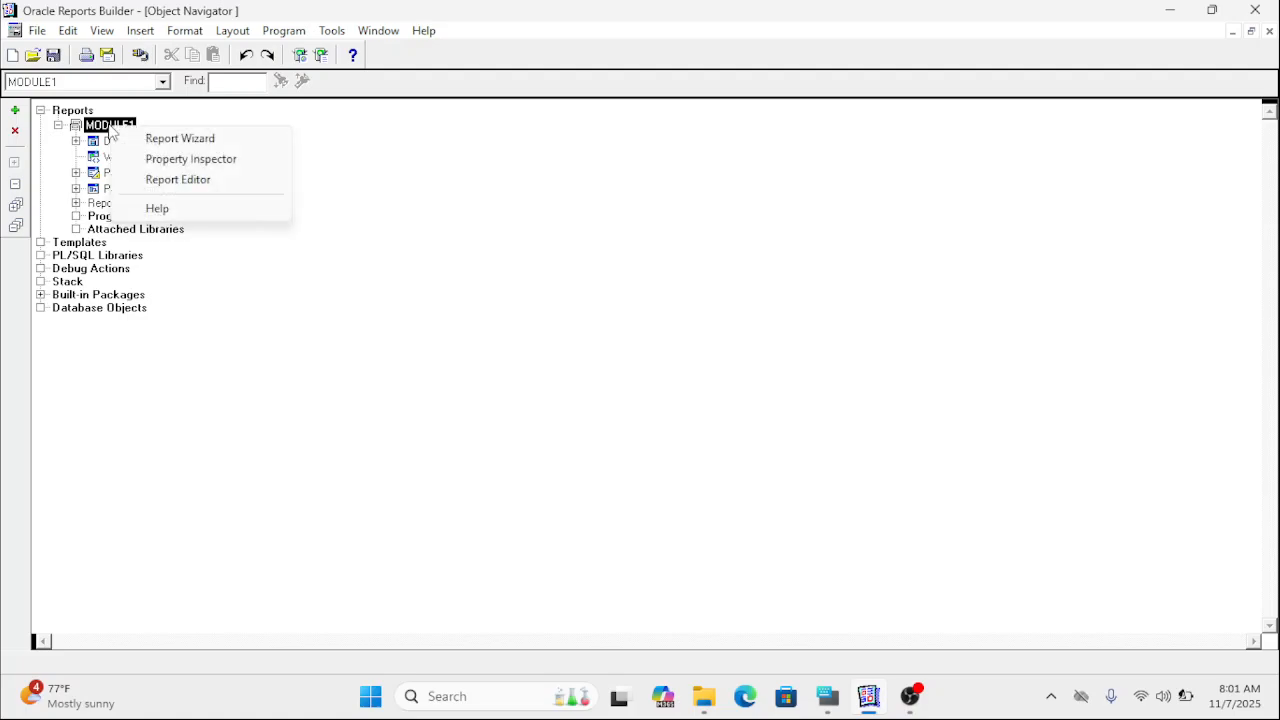
{"action": "left_click", "coordinate": [240, 143]}
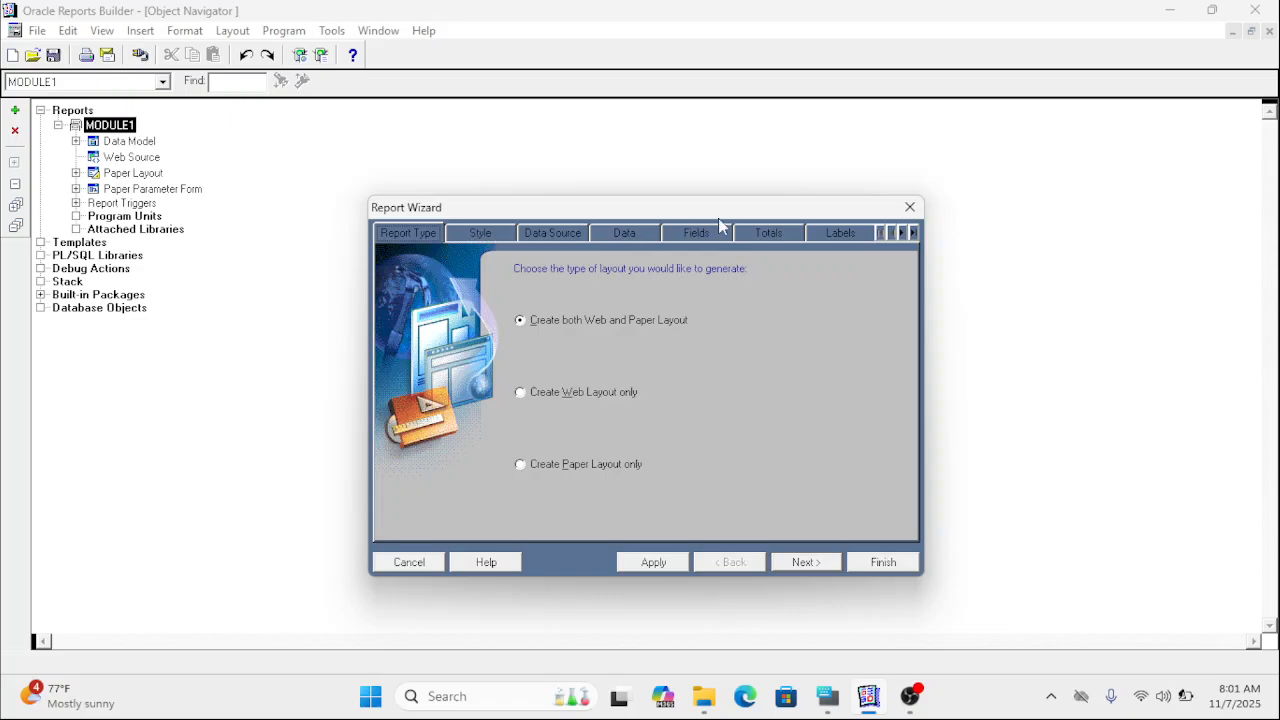
{"action": "left_click", "coordinate": [494, 232]}
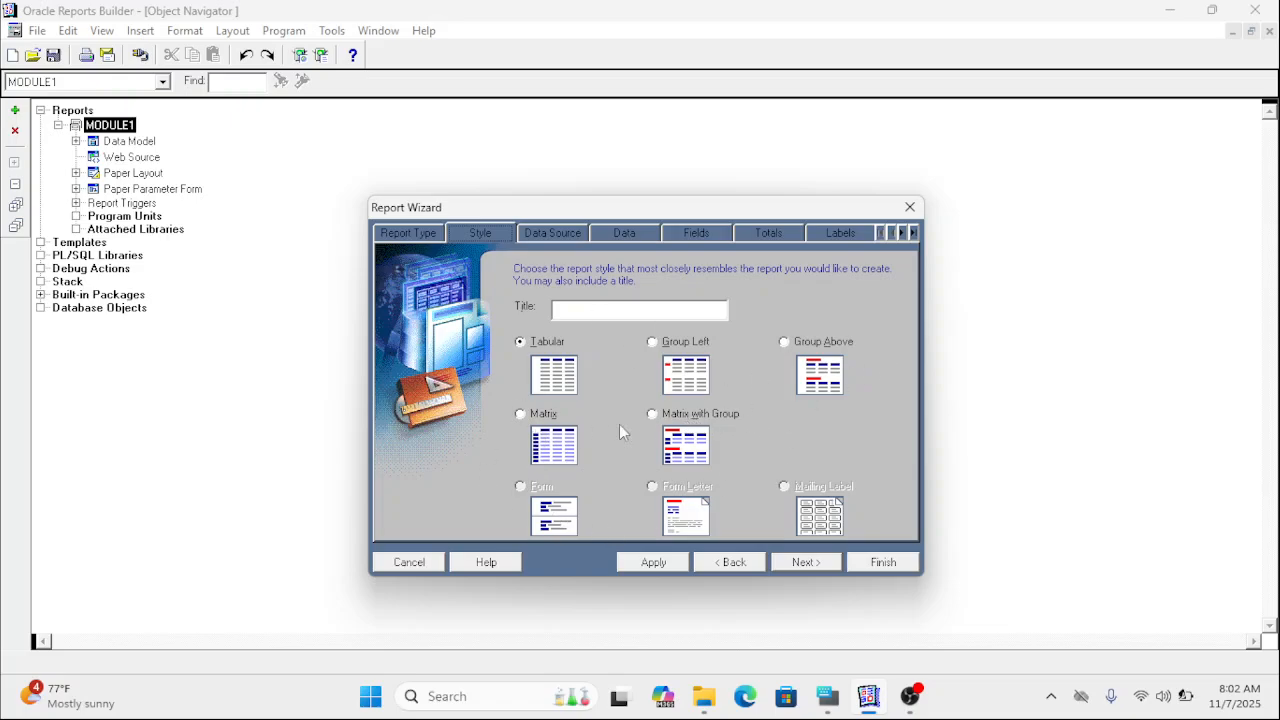
{"action": "left_click", "coordinate": [544, 233]}
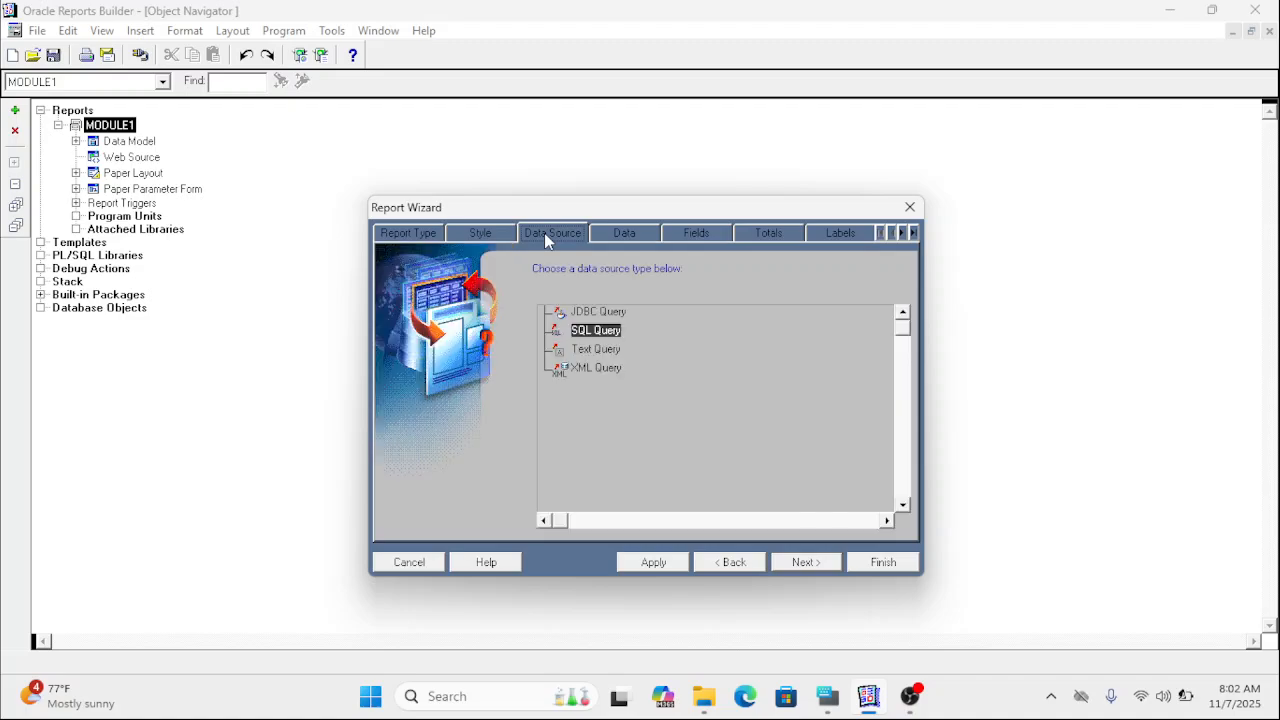
{"action": "left_click", "coordinate": [619, 238]}
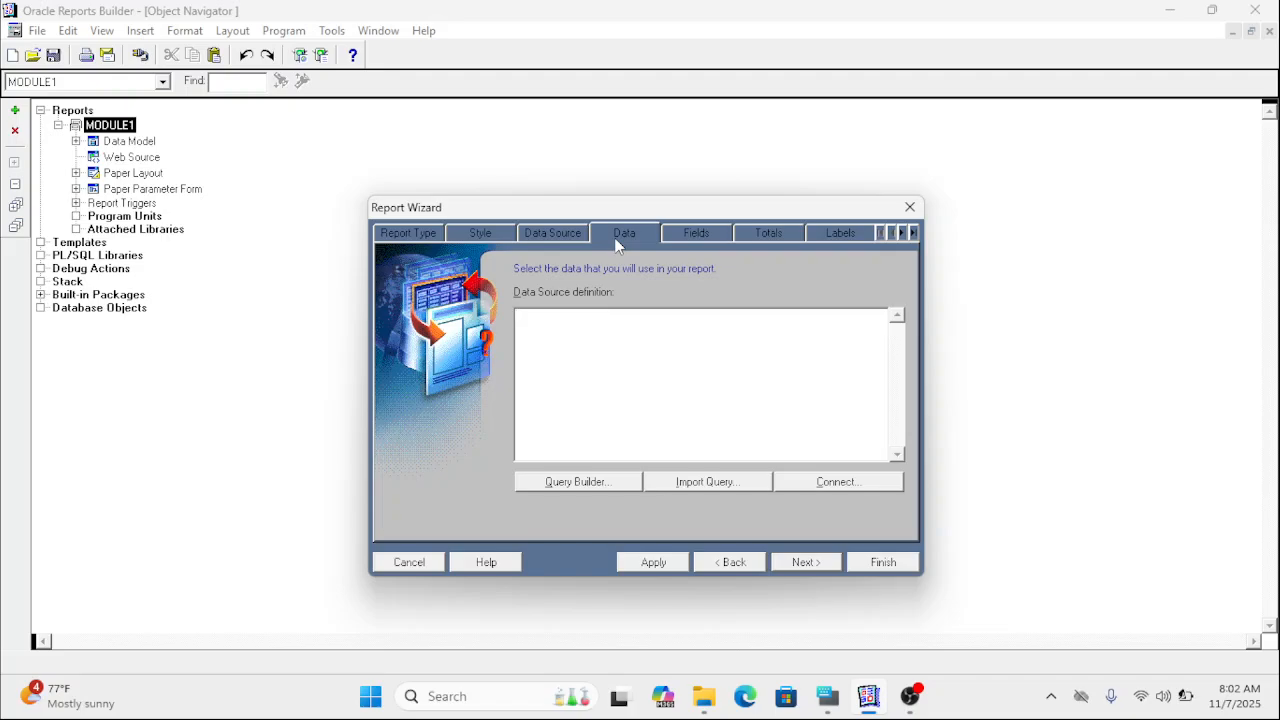
{"action": "left_click", "coordinate": [699, 237]}
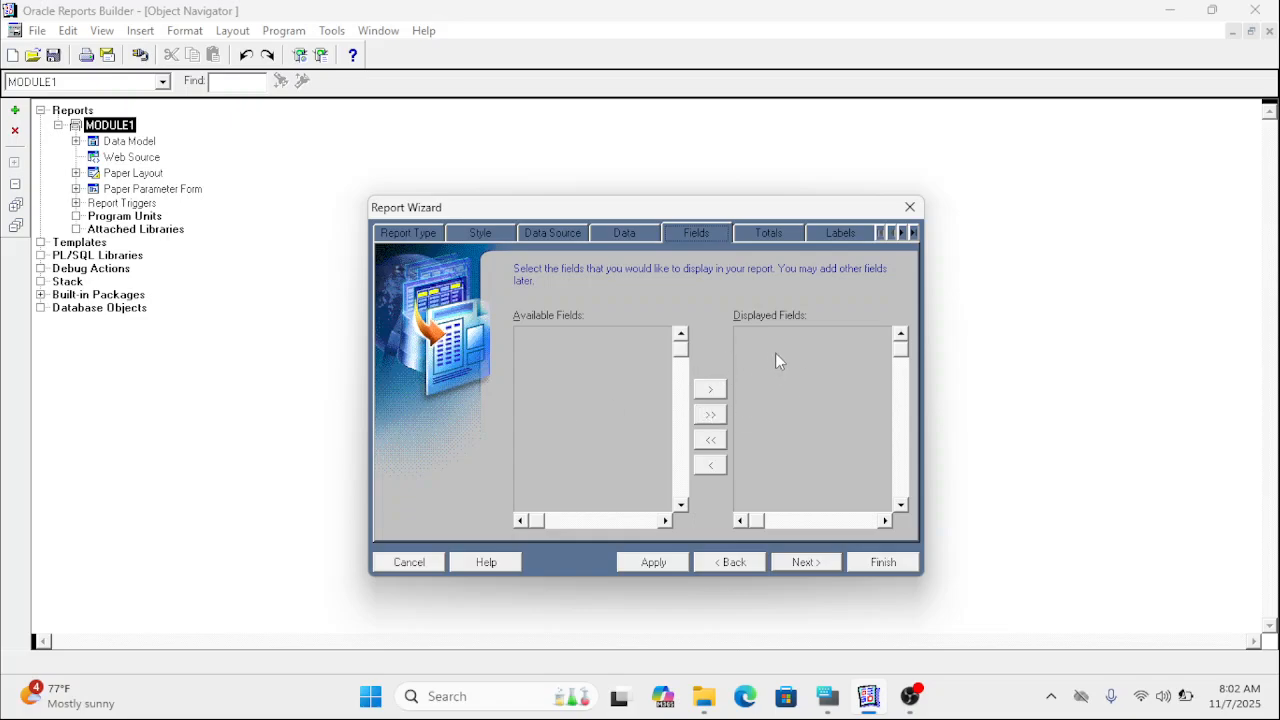
{"action": "left_click", "coordinate": [769, 235]}
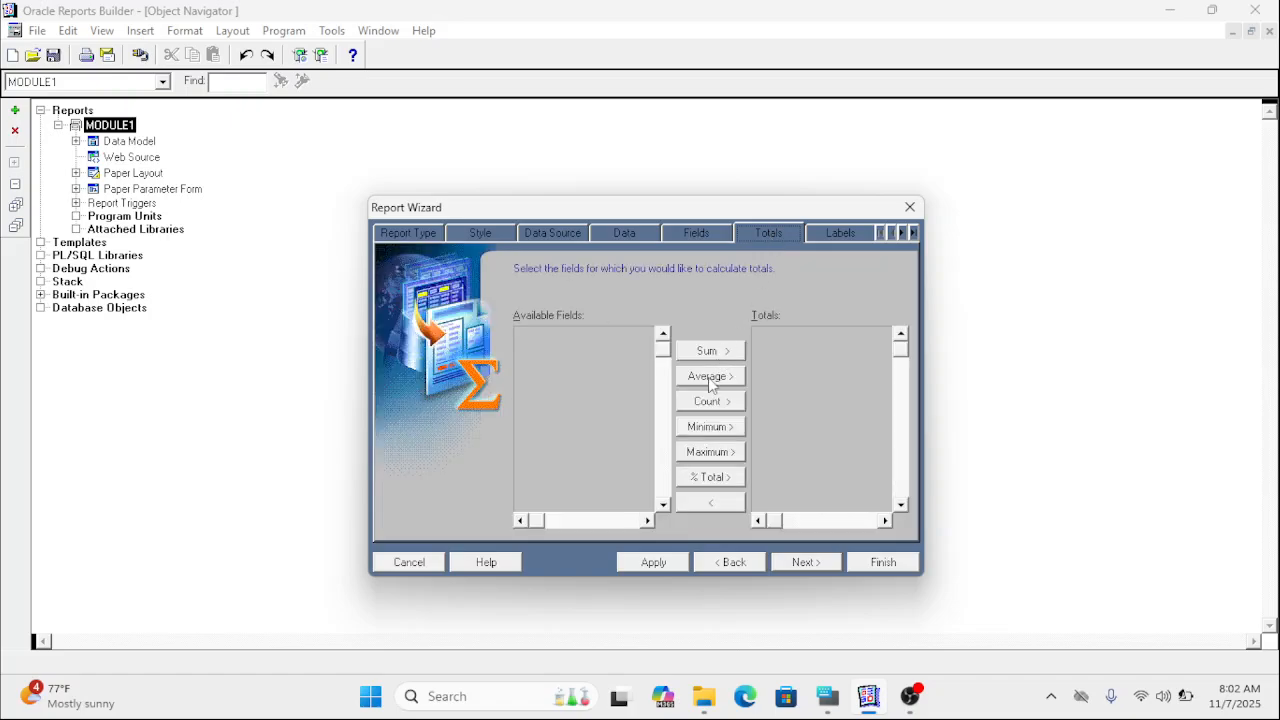
{"action": "left_click", "coordinate": [838, 234]}
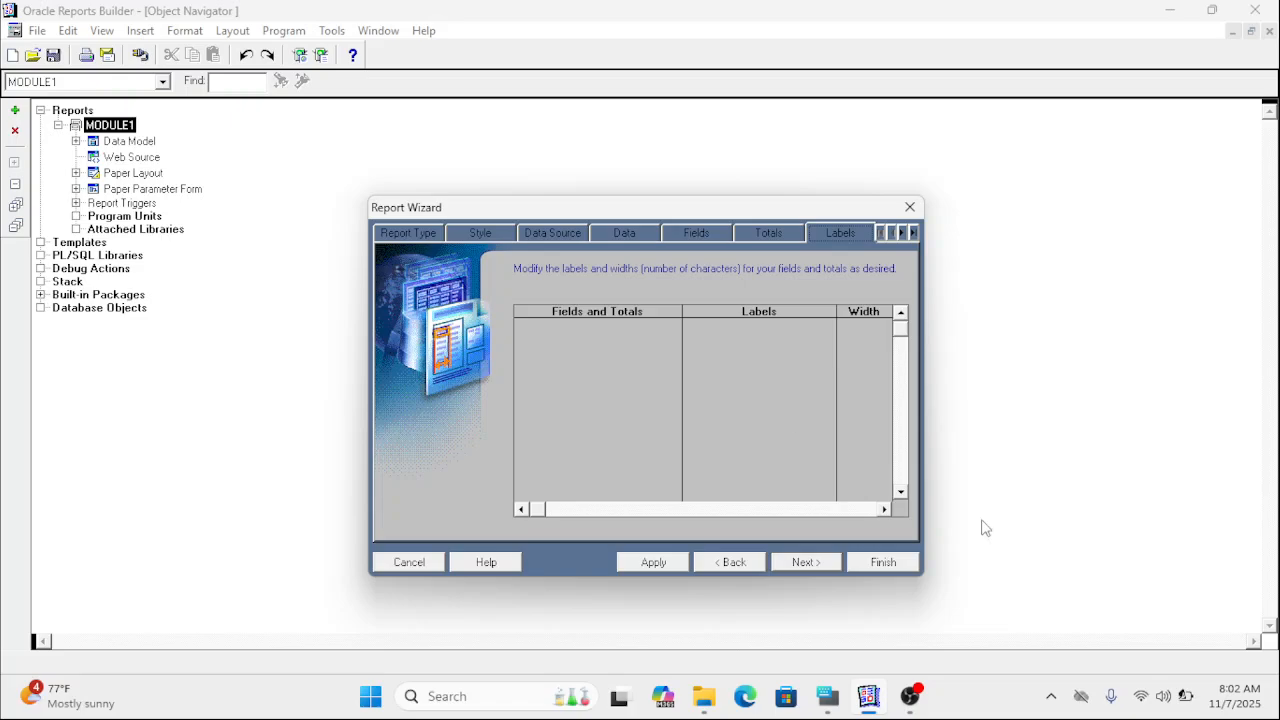
{"action": "left_click", "coordinate": [414, 564]}
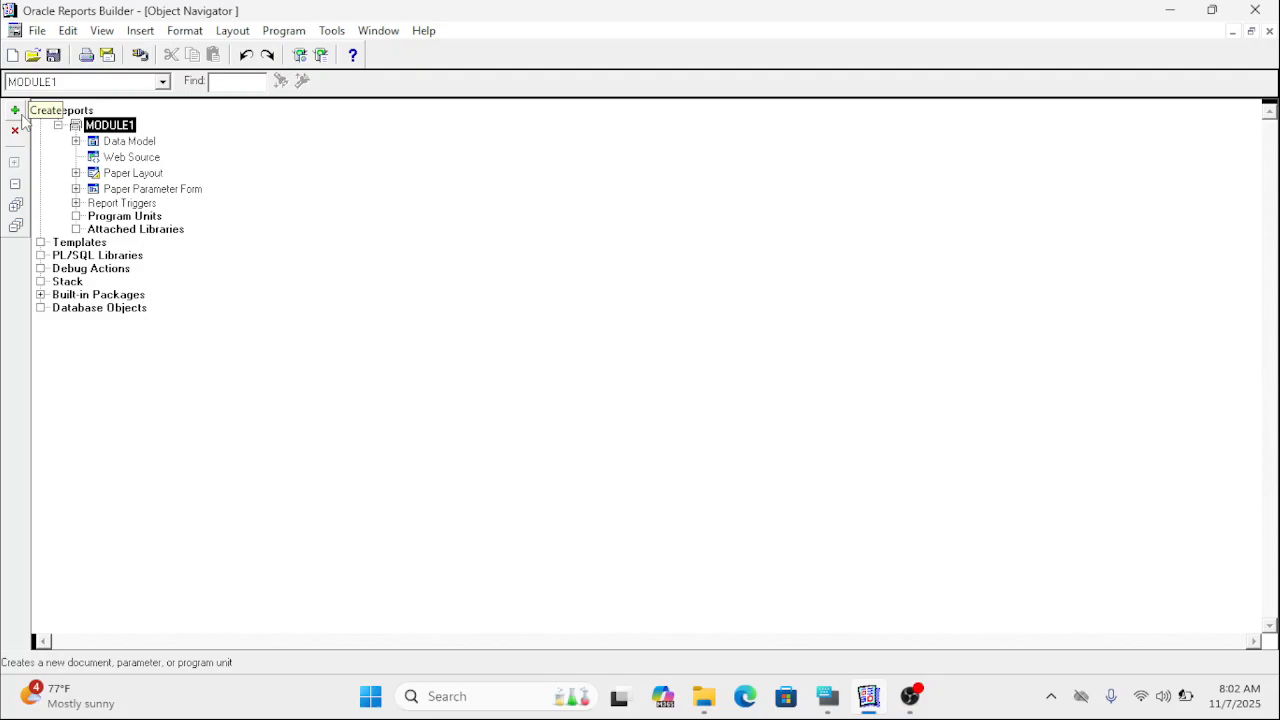
Start a new report with the Report Wizard, turn off showing its welcome page next time, and cancel the wizard.
{"action": "left_click", "coordinate": [15, 111]}
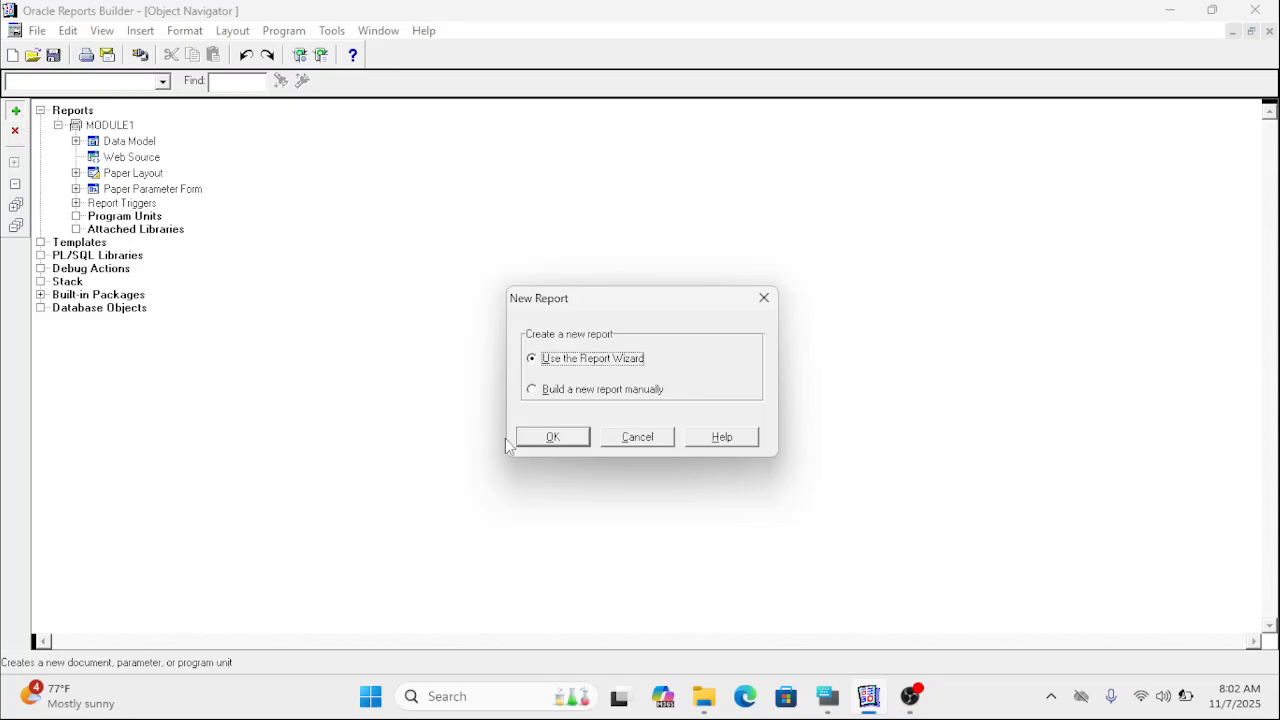
{"action": "left_click", "coordinate": [543, 441]}
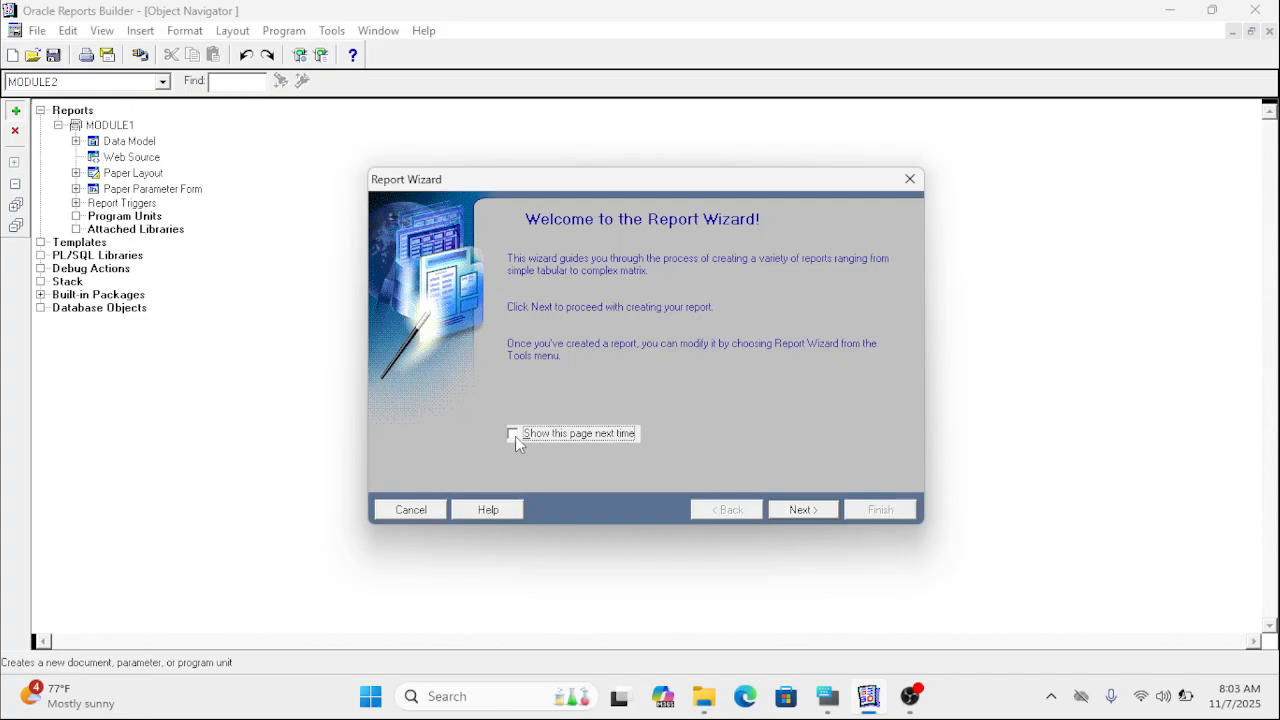
{"action": "left_click", "coordinate": [432, 508]}
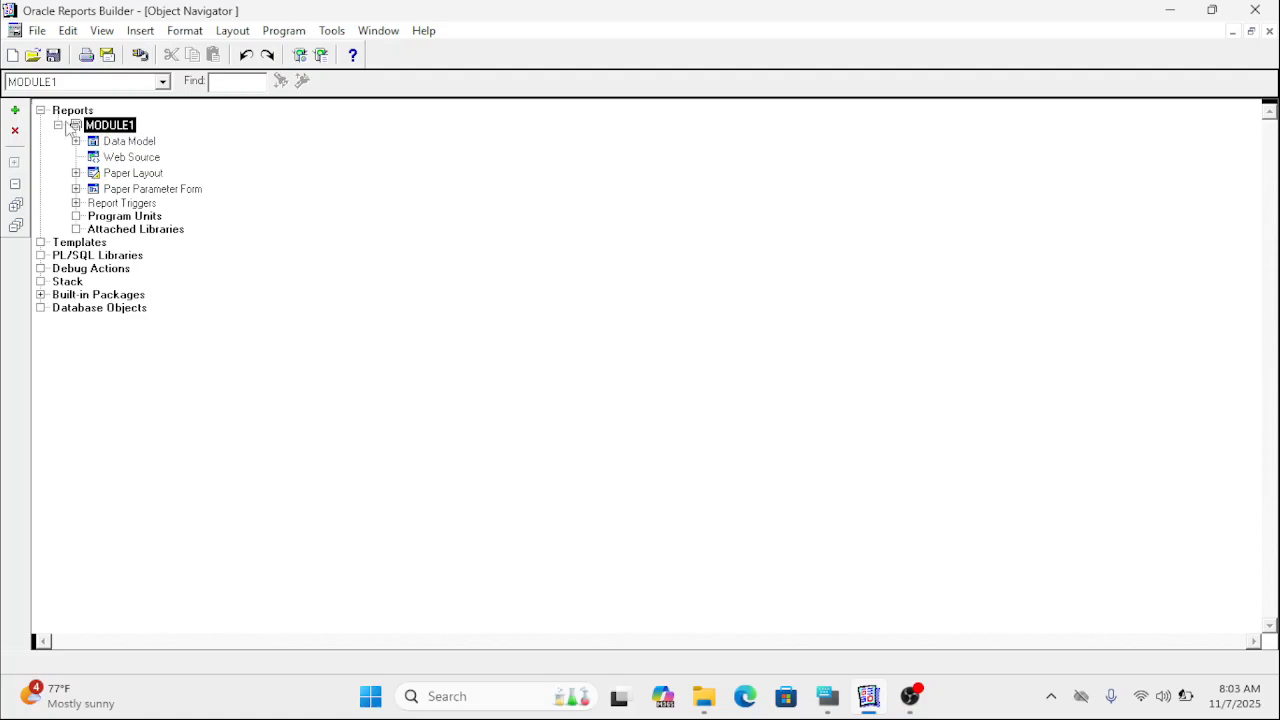
Start a new report with the Report Wizard, keep both Web and Paper Layout, and advance to the report style choice.
{"action": "left_click", "coordinate": [17, 111]}
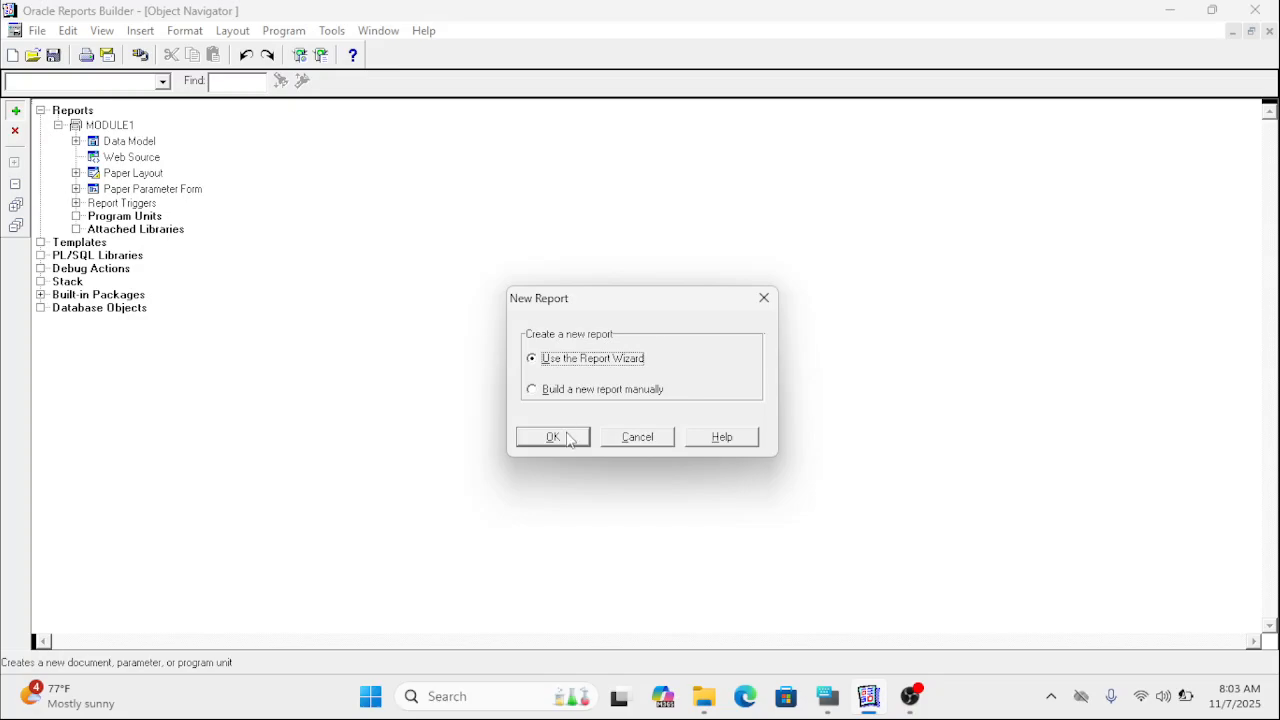
{"action": "left_click", "coordinate": [566, 438]}
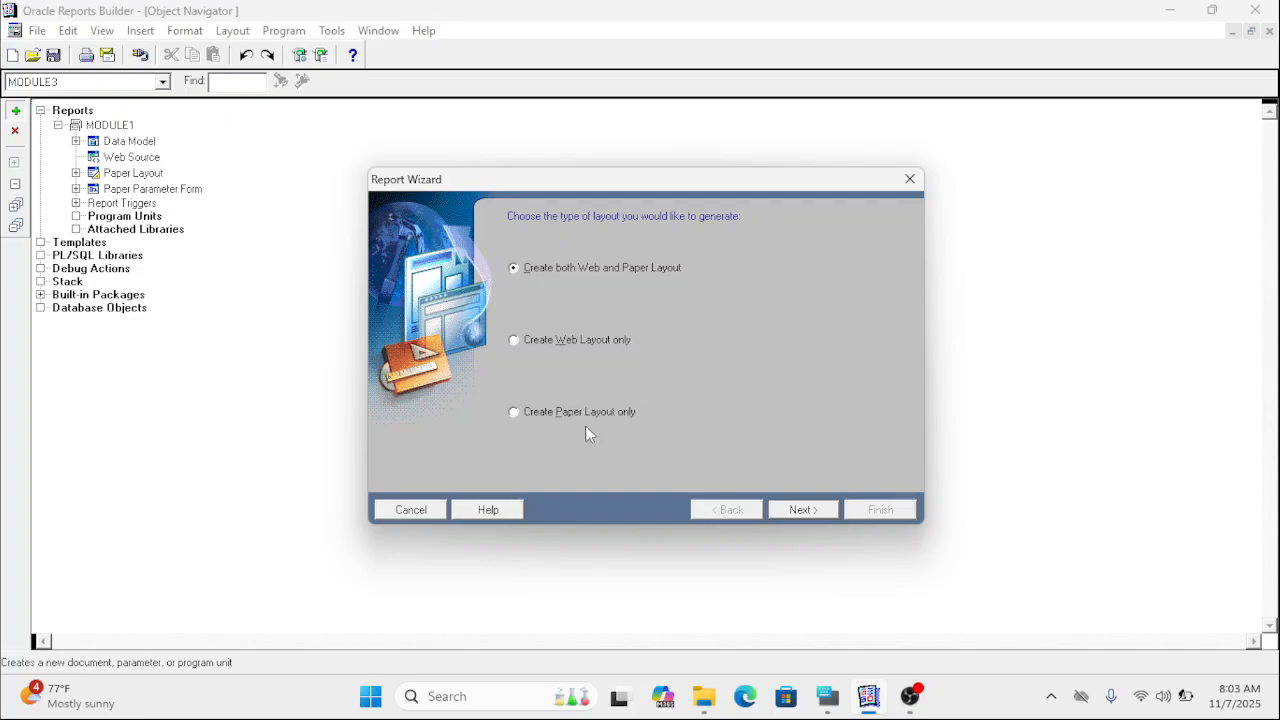
{"action": "left_click", "coordinate": [805, 512]}
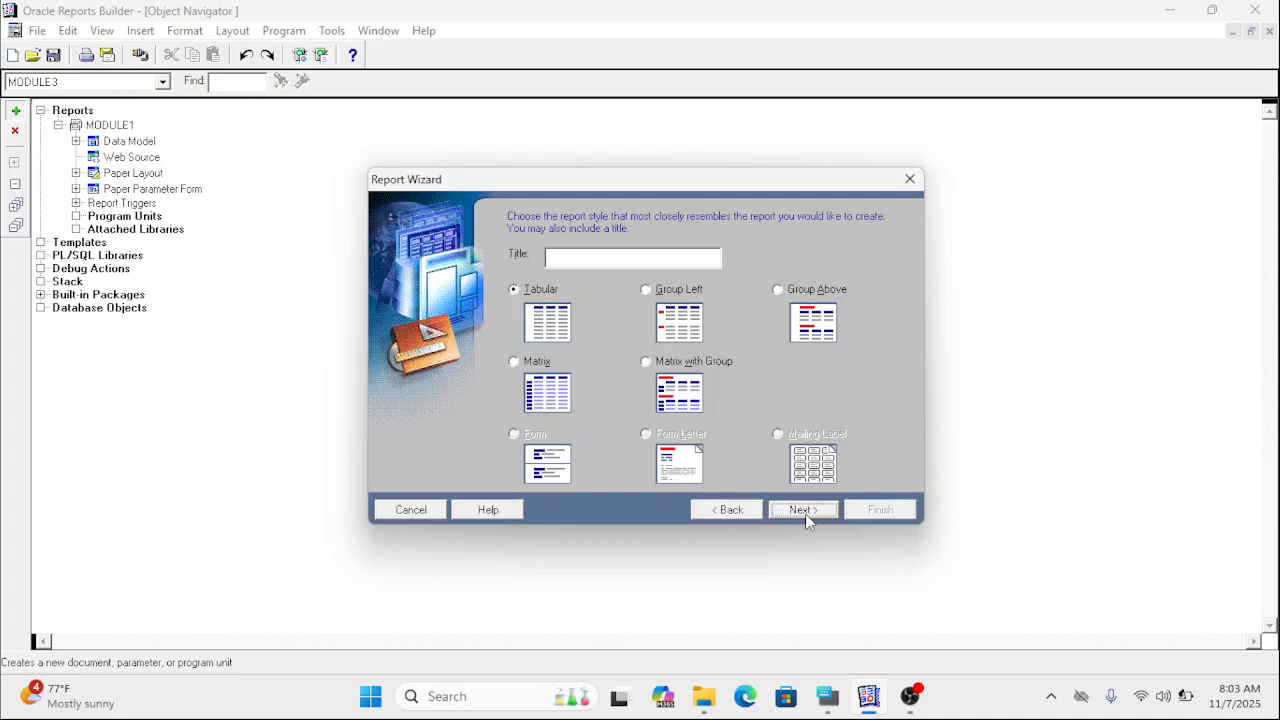
{"action": "left_click", "coordinate": [730, 512]}
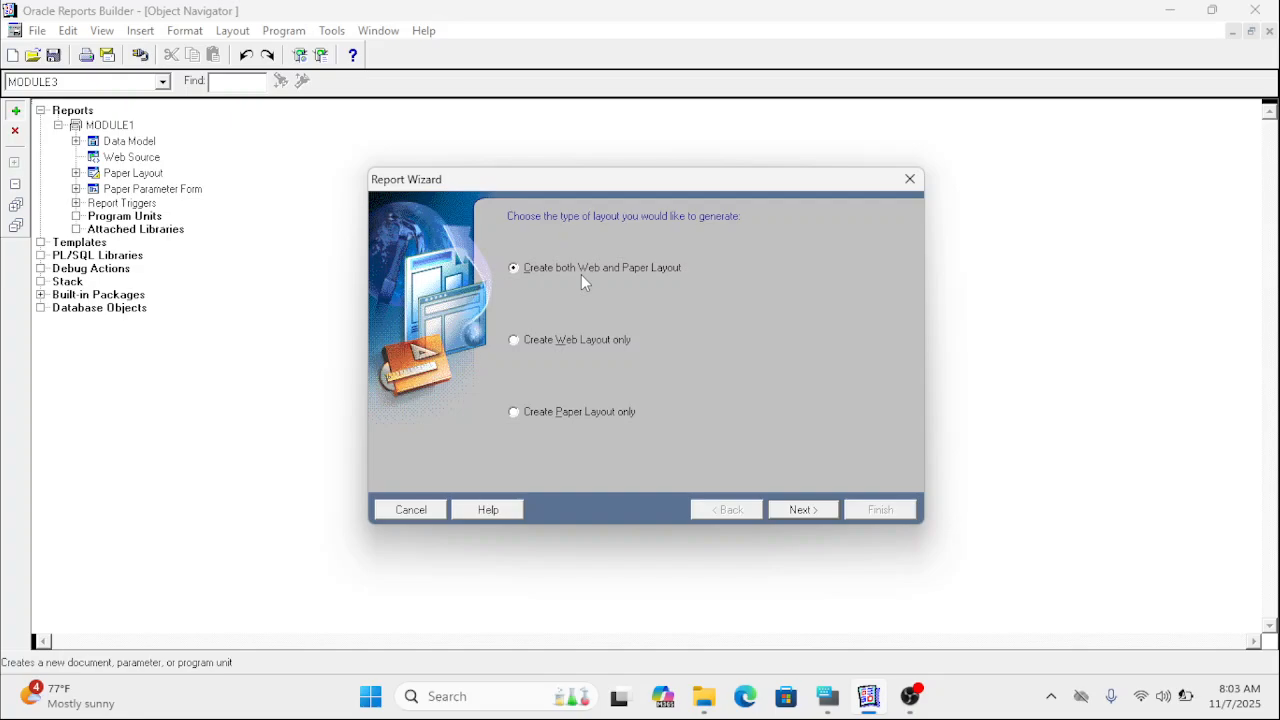
{"action": "left_click", "coordinate": [803, 510]}
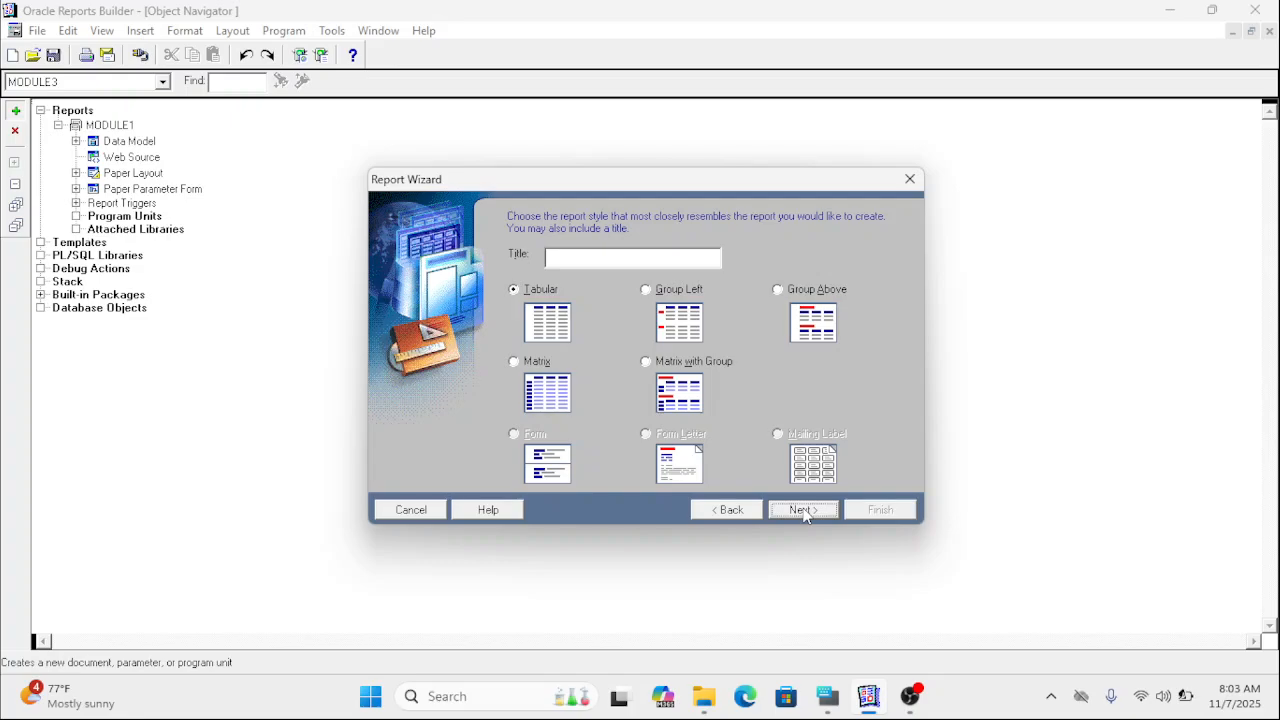
Compare the group styles, keep the Tabular report style without a title, and accept SQL Query as the data source type.
{"action": "left_click", "coordinate": [646, 301]}
{"action": "left_click", "coordinate": [776, 294]}
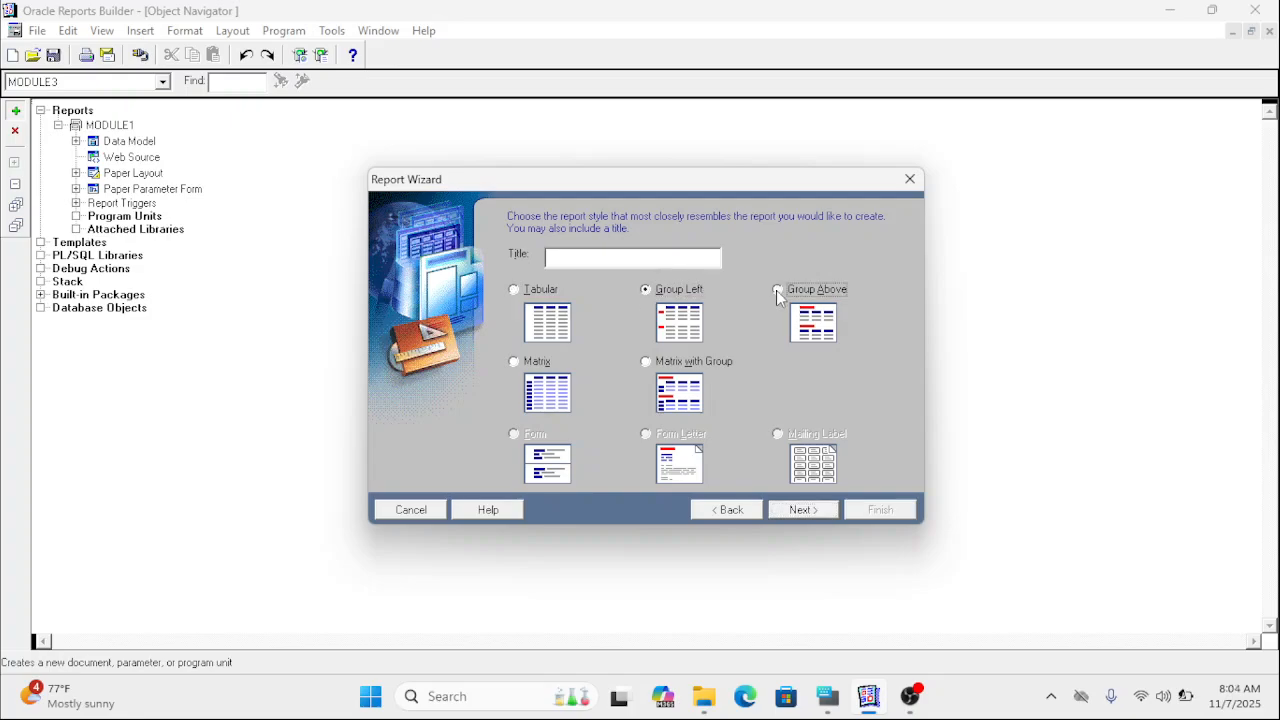
{"action": "left_click", "coordinate": [516, 290]}
{"action": "left_click", "coordinate": [787, 511]}
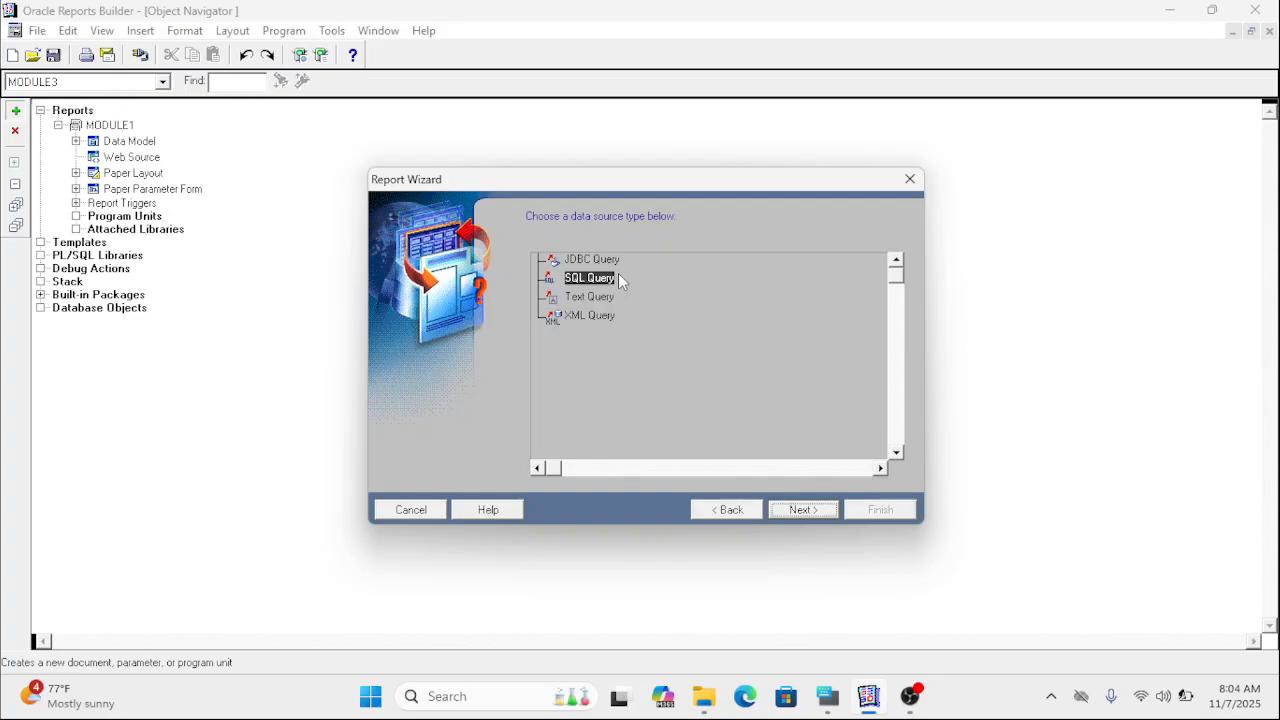
{"action": "left_click", "coordinate": [803, 512]}
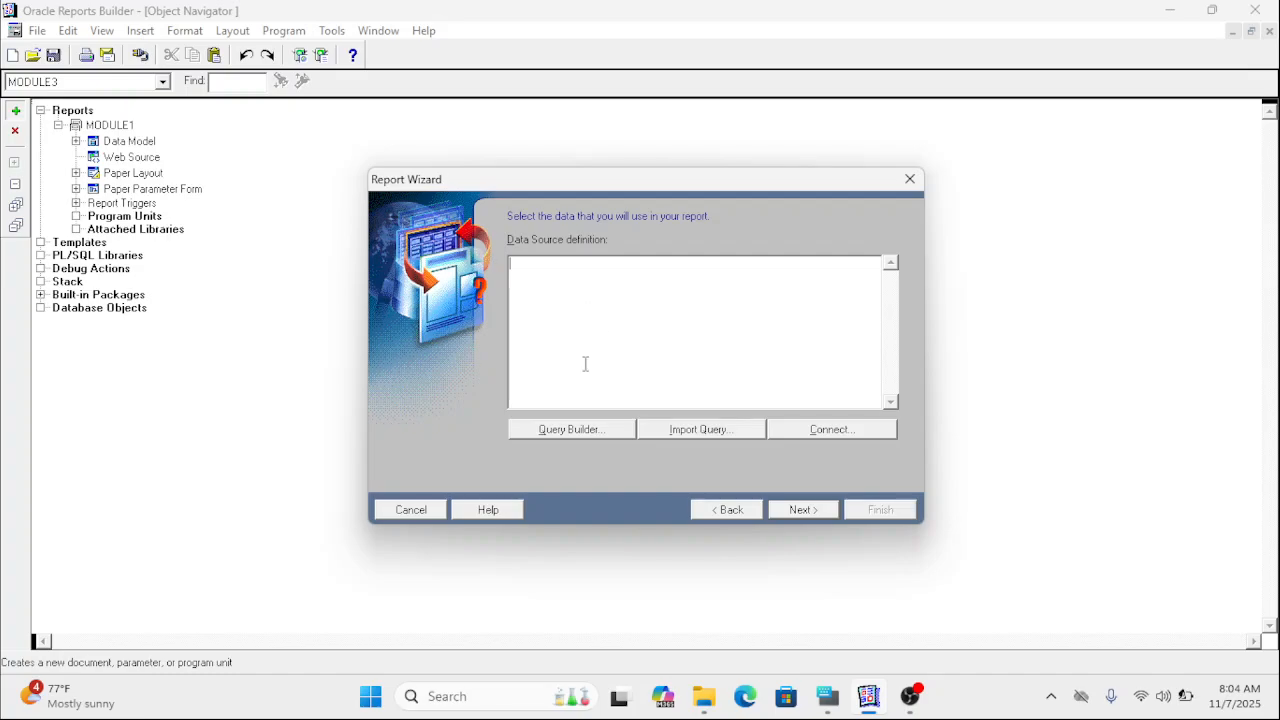
Open the Query Builder and connect to the orclpdb database as the hr user, entering the account password.
{"action": "left_click", "coordinate": [565, 432]}
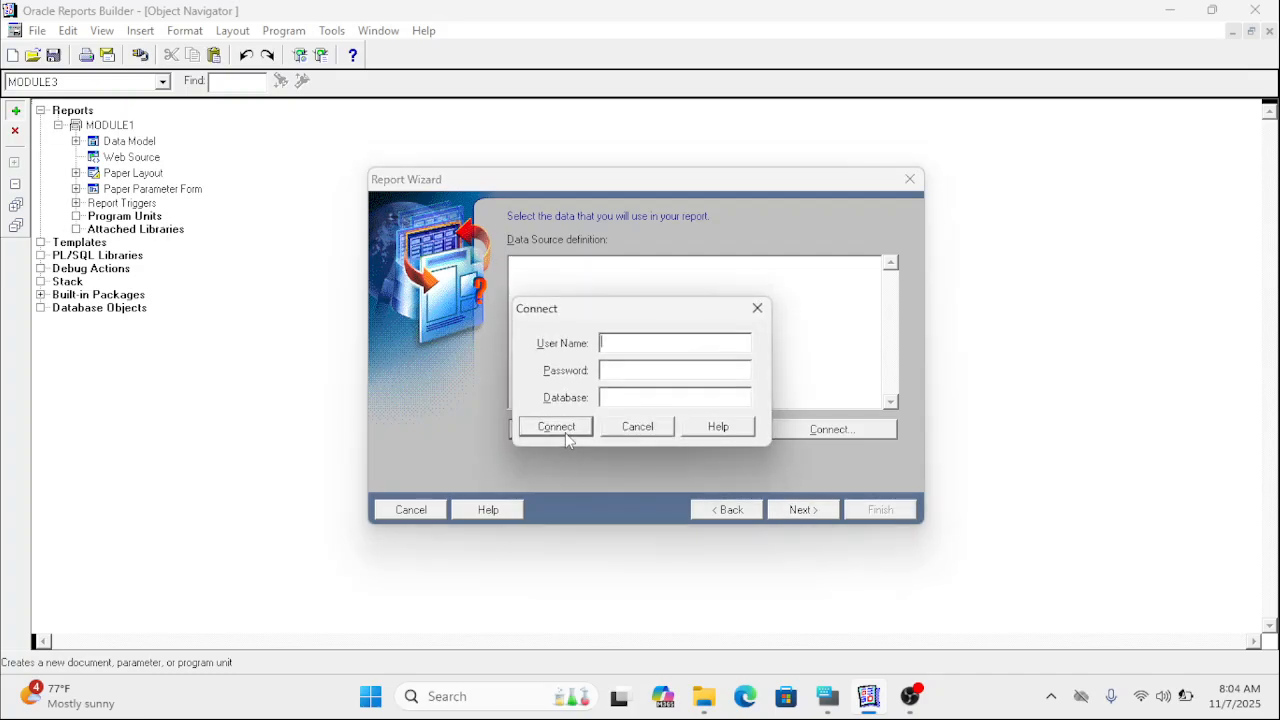
{"action": "type", "text": "hr"}
{"action": "left_click", "coordinate": [620, 371]}
{"action": "type", "text": "hr"}
{"action": "left_click", "coordinate": [617, 400]}
{"action": "type", "text": "orclpdb"}
{"action": "left_click", "coordinate": [561, 427]}
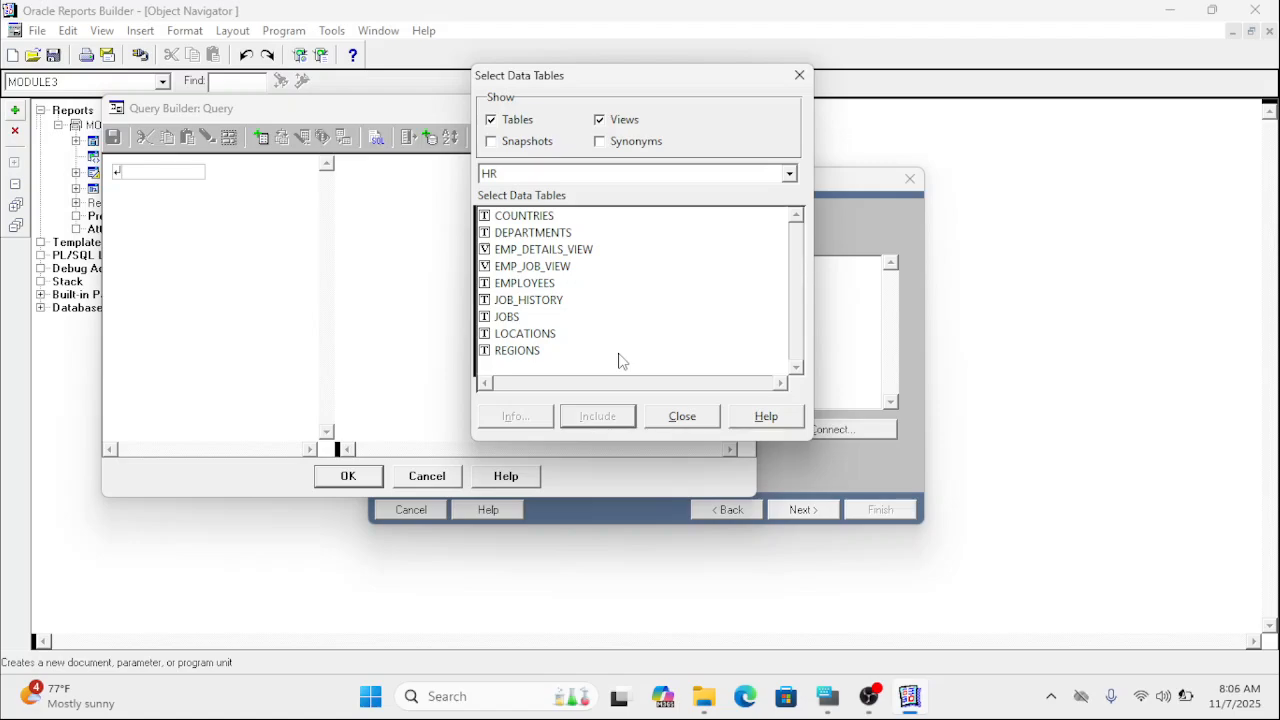
Hide views from the data table list, include the LOCATIONS table in the query, and maximize the Query Builder.
{"action": "left_click", "coordinate": [599, 120]}
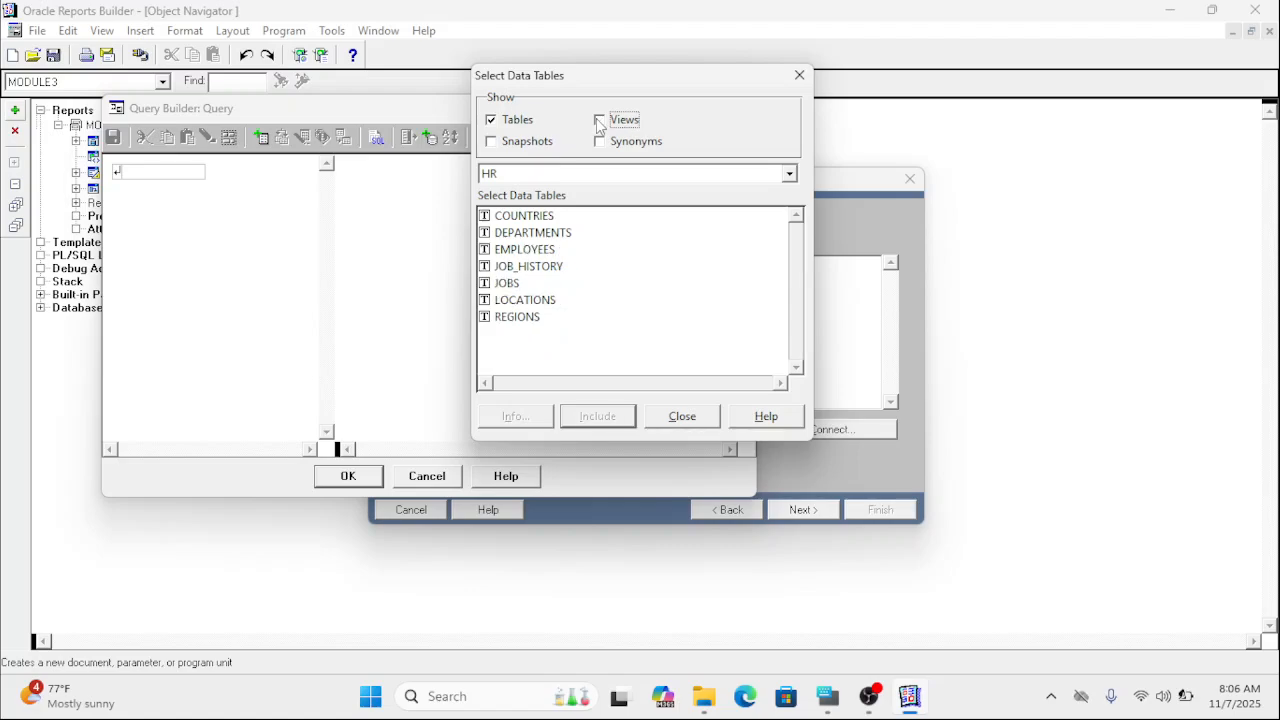
{"action": "left_click", "coordinate": [496, 287]}
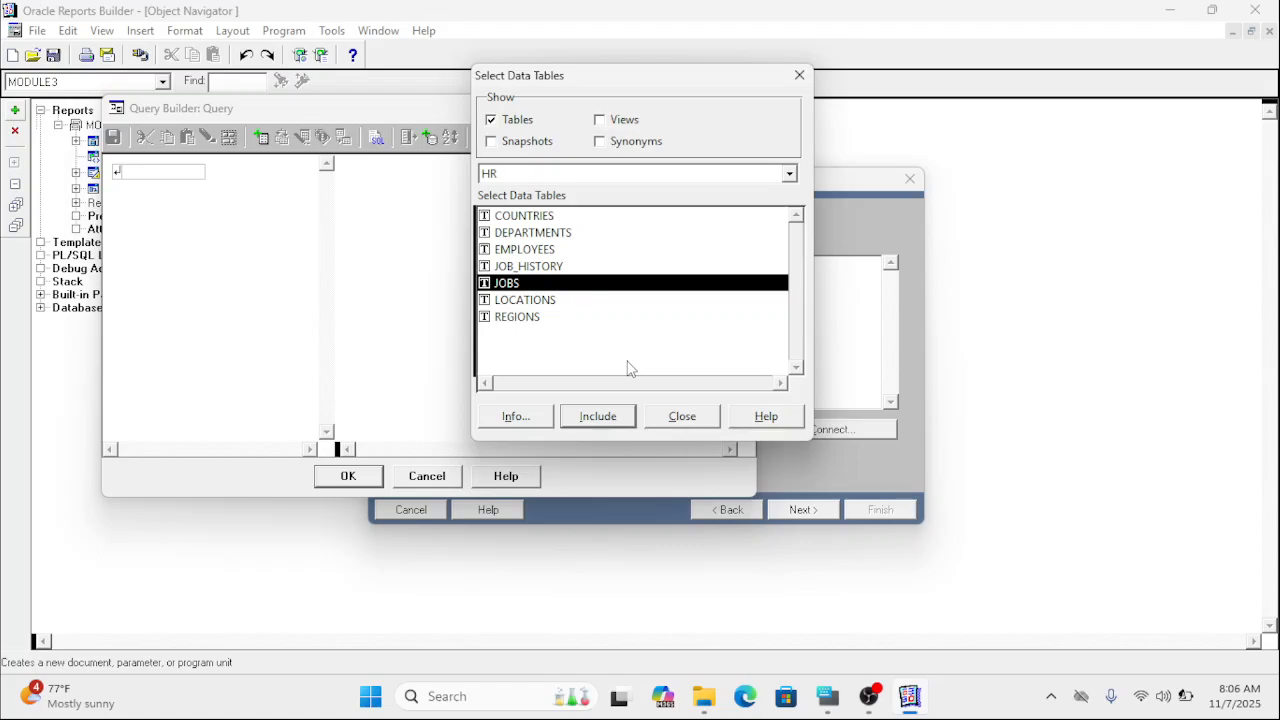
{"action": "left_click", "coordinate": [552, 305]}
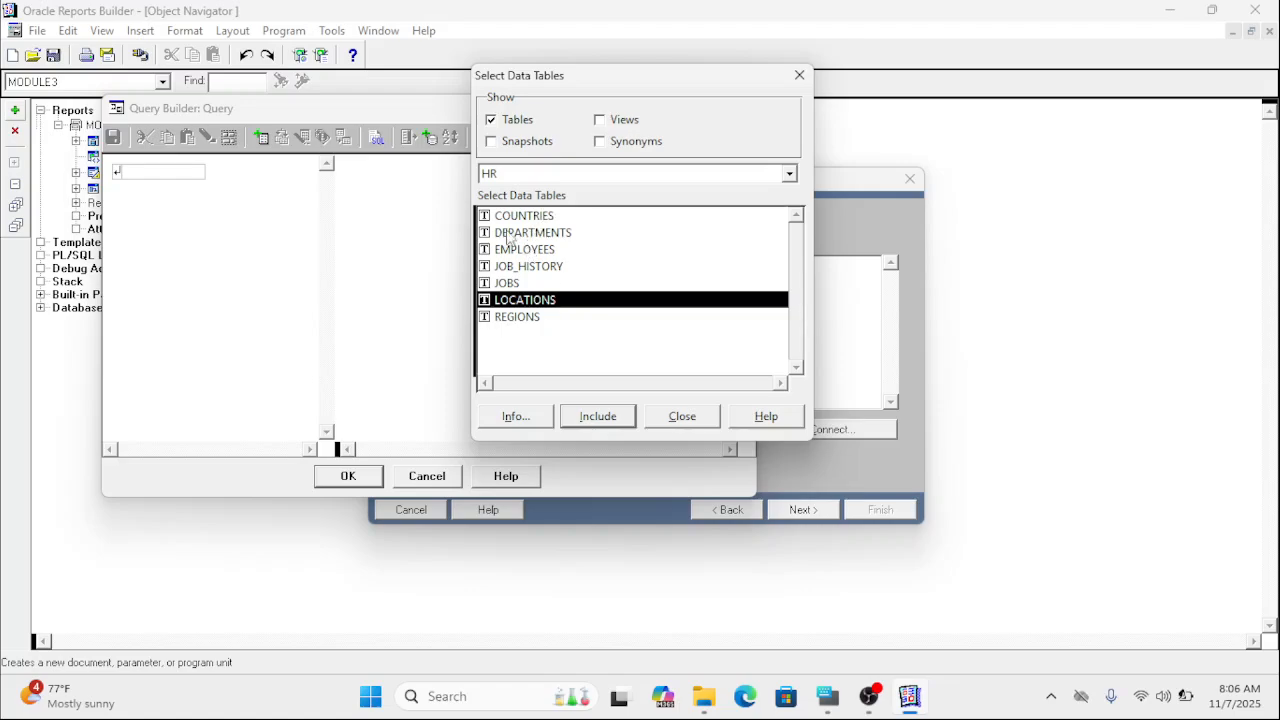
{"action": "left_click", "coordinate": [587, 418]}
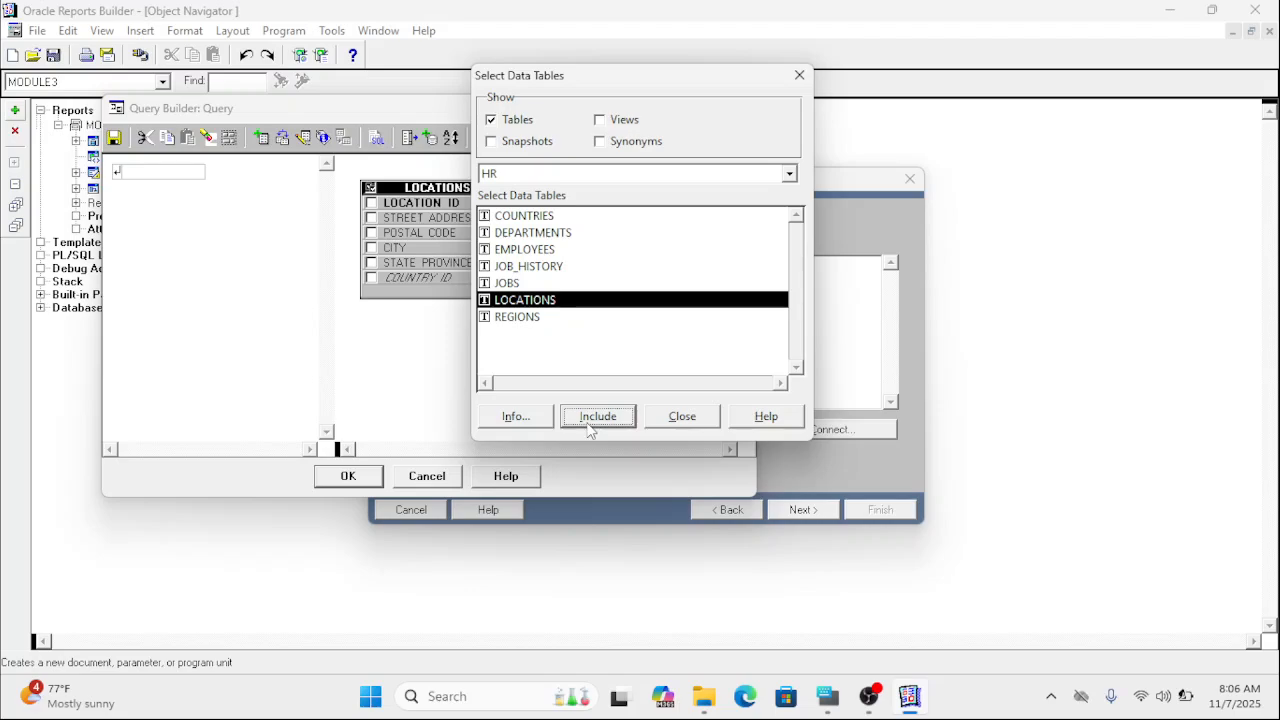
{"action": "left_click", "coordinate": [698, 417]}
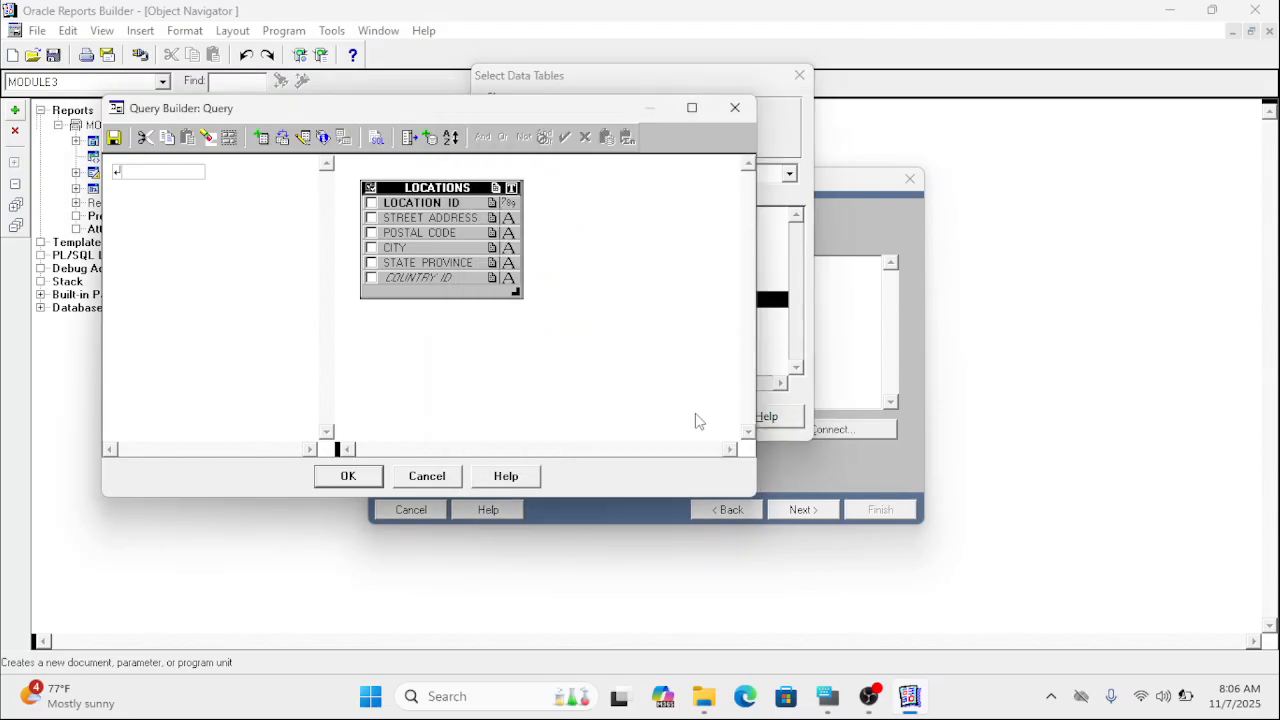
{"action": "left_click", "coordinate": [690, 108]}
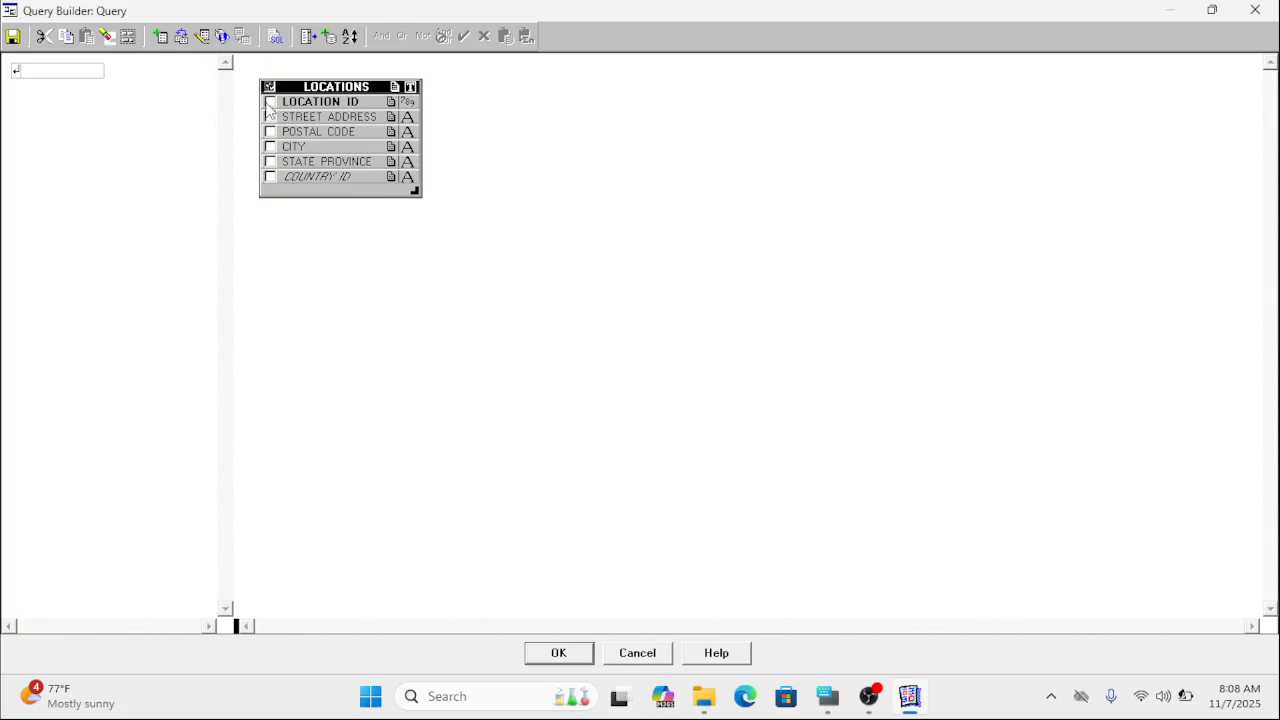
Try selecting all LOCATIONS columns at once, toggle COUNTRY_ID and CITY off and on, and clear the whole selection.
{"action": "left_click", "coordinate": [334, 89]}
{"action": "left_click", "coordinate": [270, 176]}
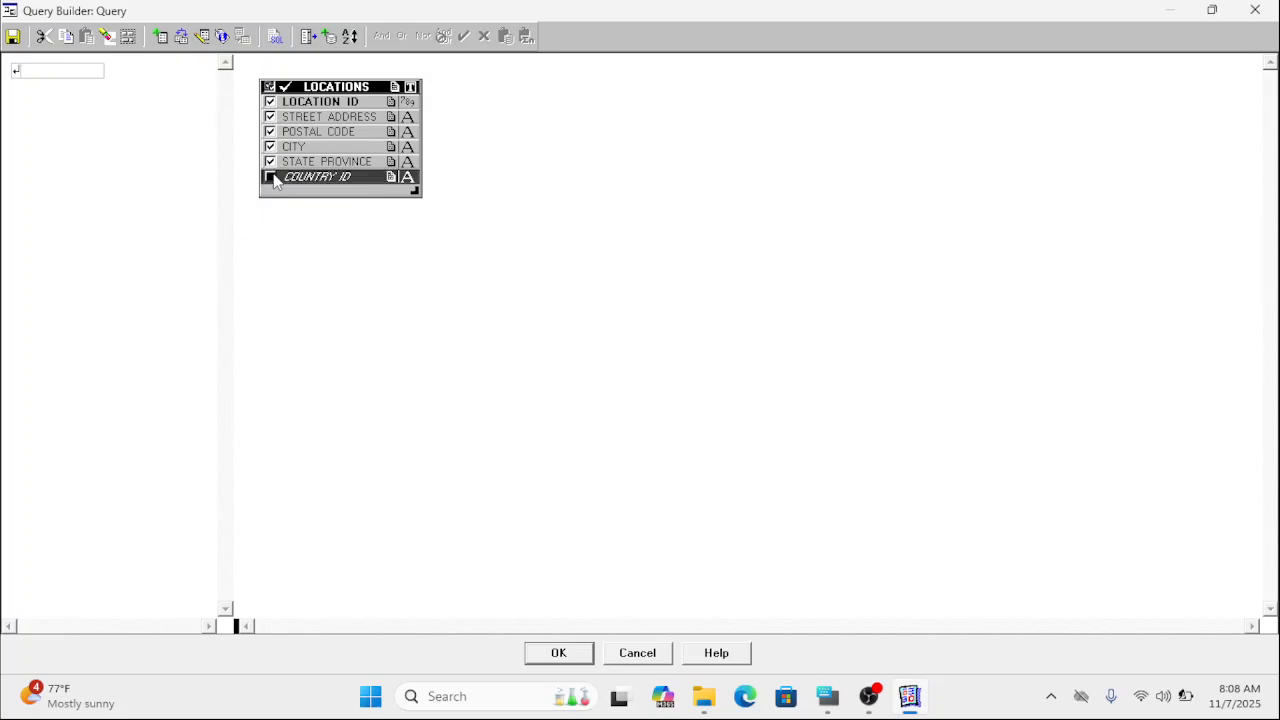
{"action": "left_click", "coordinate": [270, 147]}
{"action": "left_click", "coordinate": [270, 177]}
{"action": "left_click", "coordinate": [270, 147]}
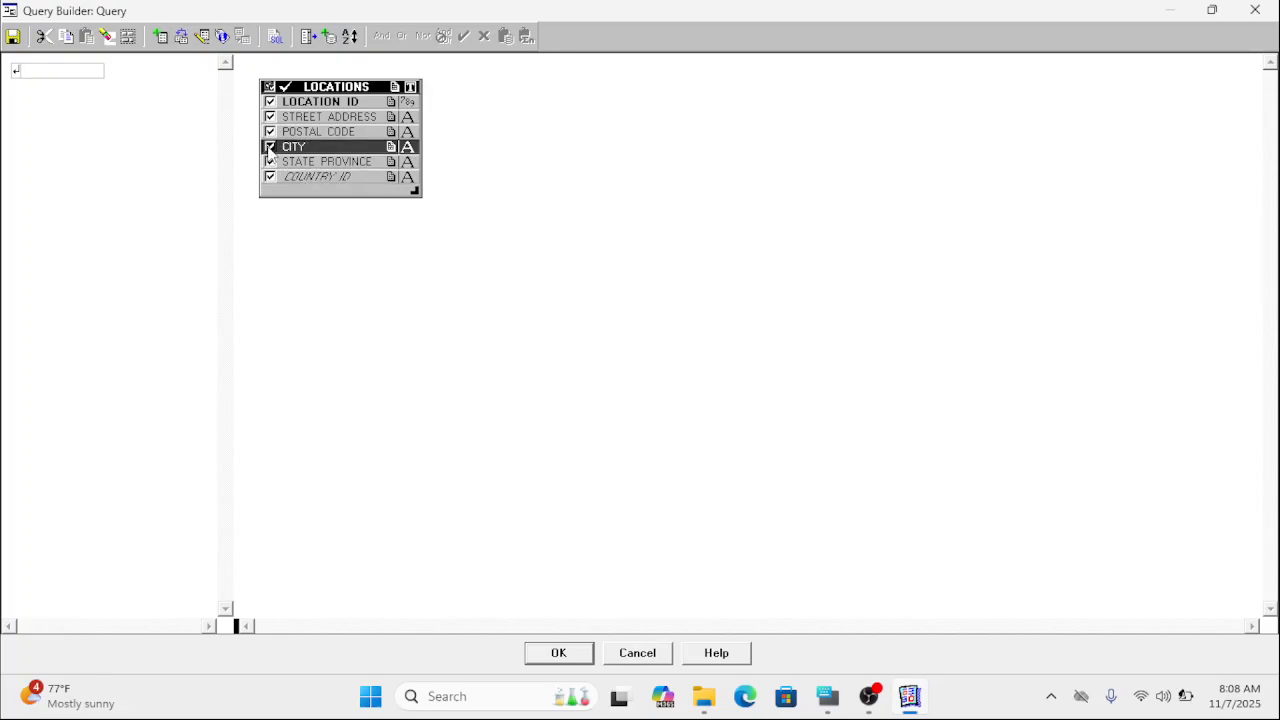
{"action": "left_click", "coordinate": [325, 92]}
Select the LOCATIONS columns STREET_ADDRESS, STATE_PROVINCE, LOCATION_ID, POSTAL_CODE, CITY and COUNTRY_ID in that order, and accept the query.
{"action": "left_click", "coordinate": [309, 119]}
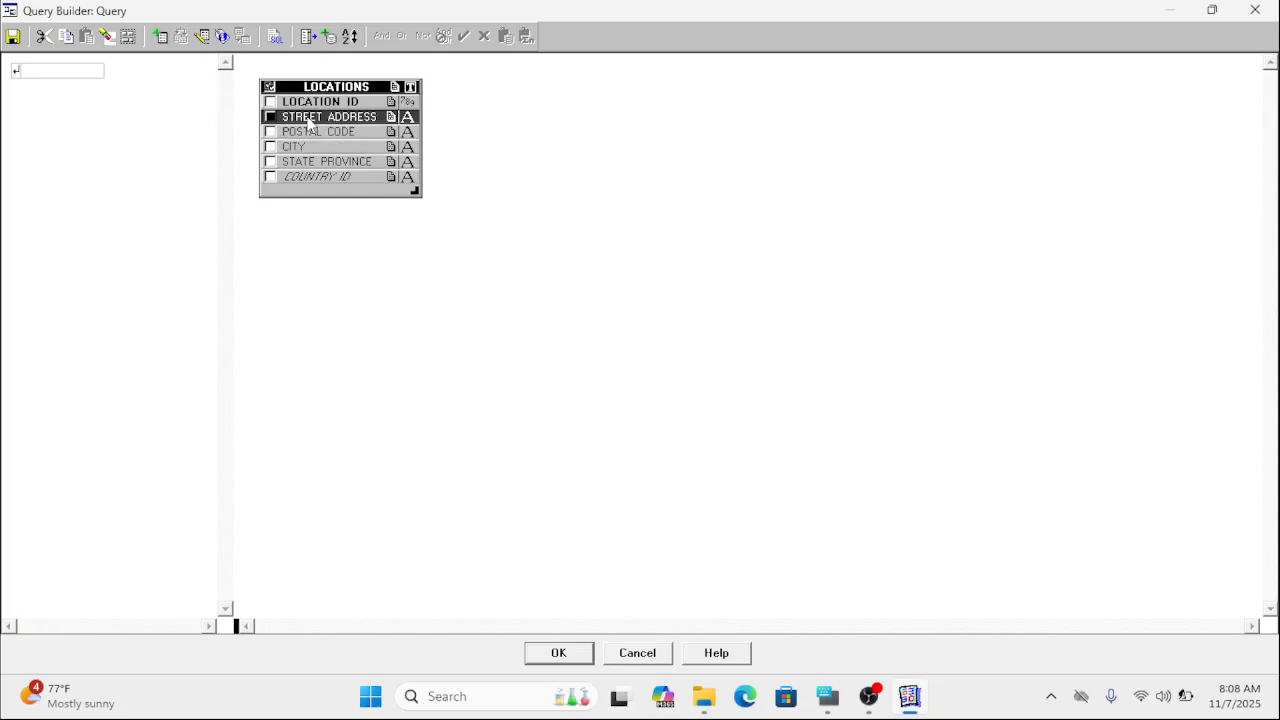
{"action": "double_click", "coordinate": [309, 121]}
{"action": "double_click", "coordinate": [308, 165]}
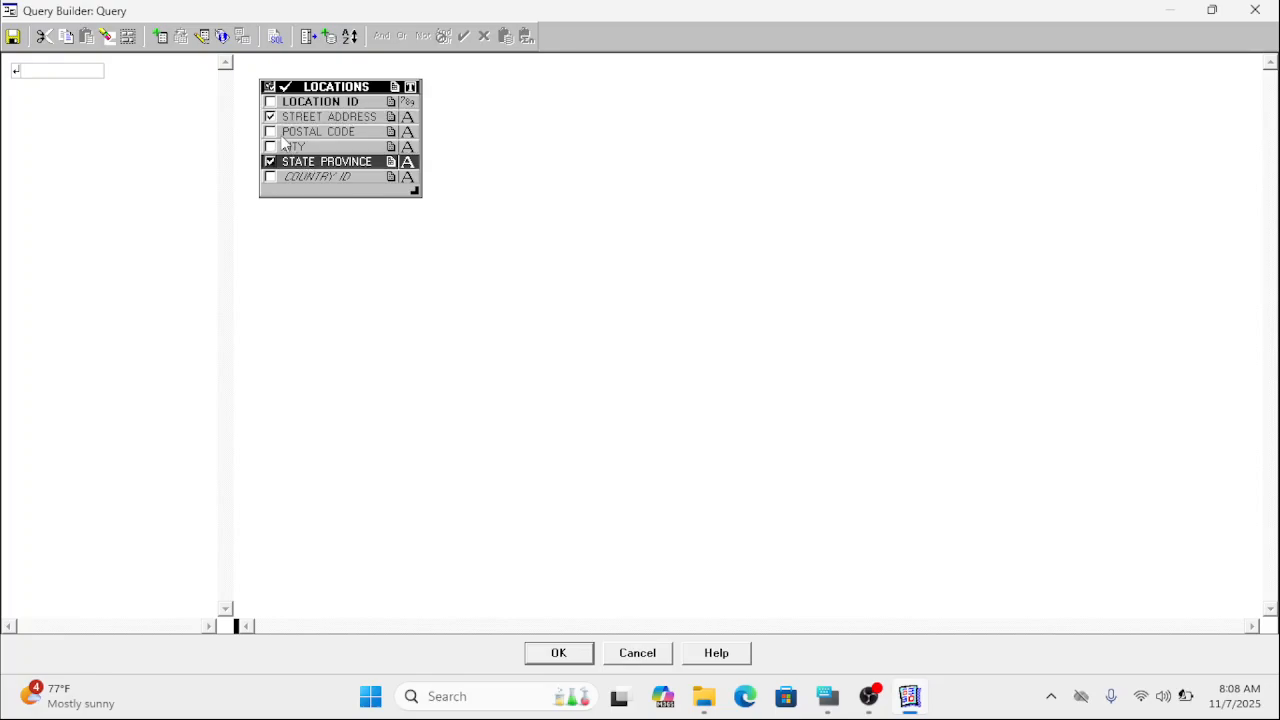
{"action": "left_click", "coordinate": [272, 104]}
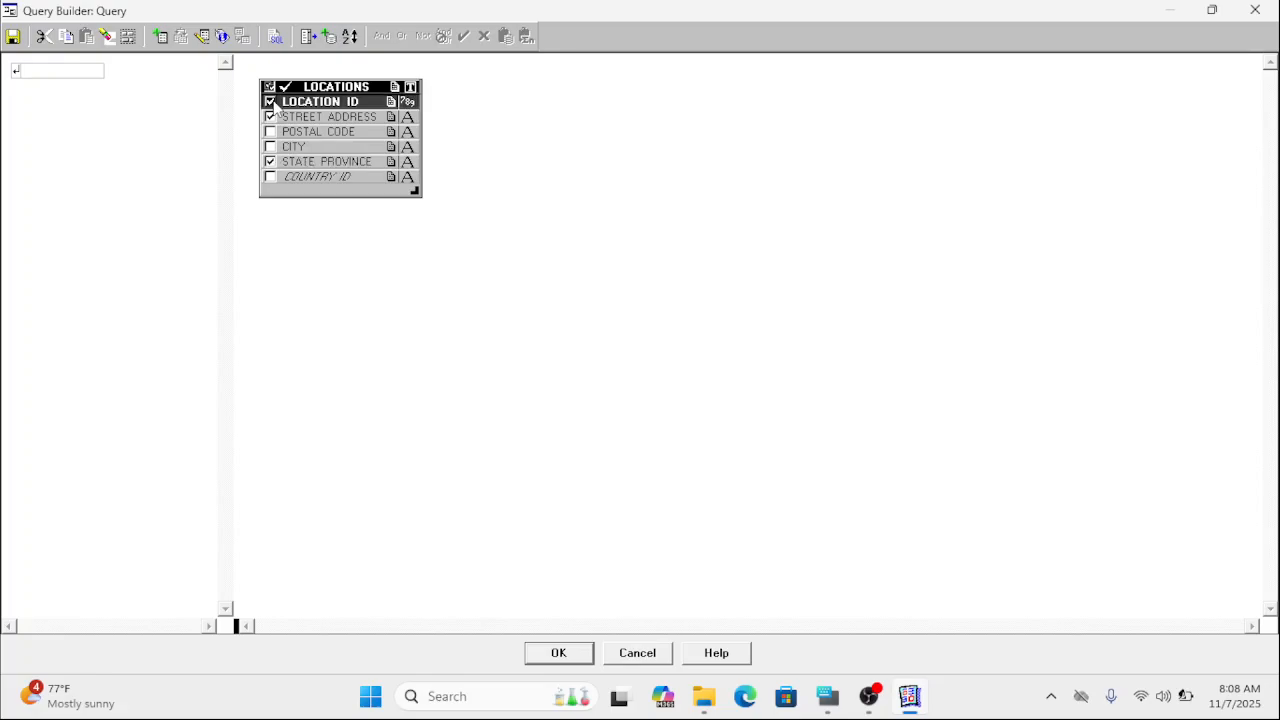
{"action": "left_click", "coordinate": [271, 132]}
{"action": "left_click", "coordinate": [270, 147]}
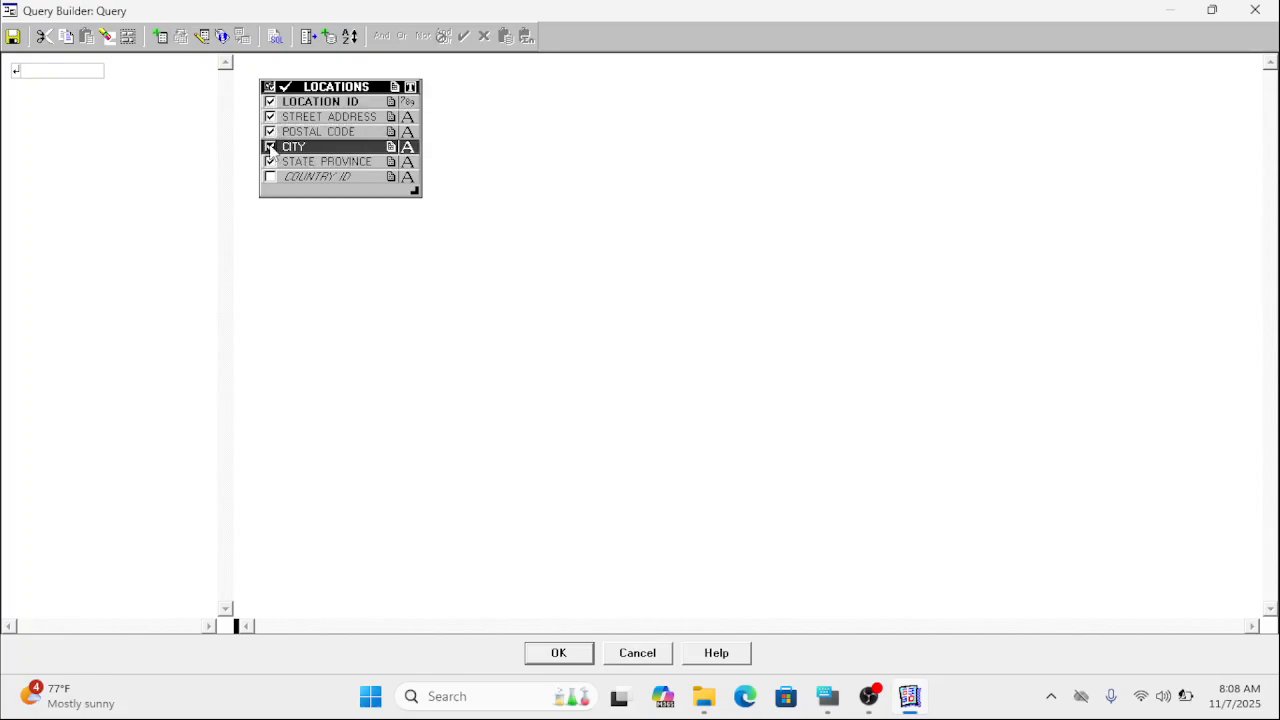
{"action": "left_click", "coordinate": [271, 177]}
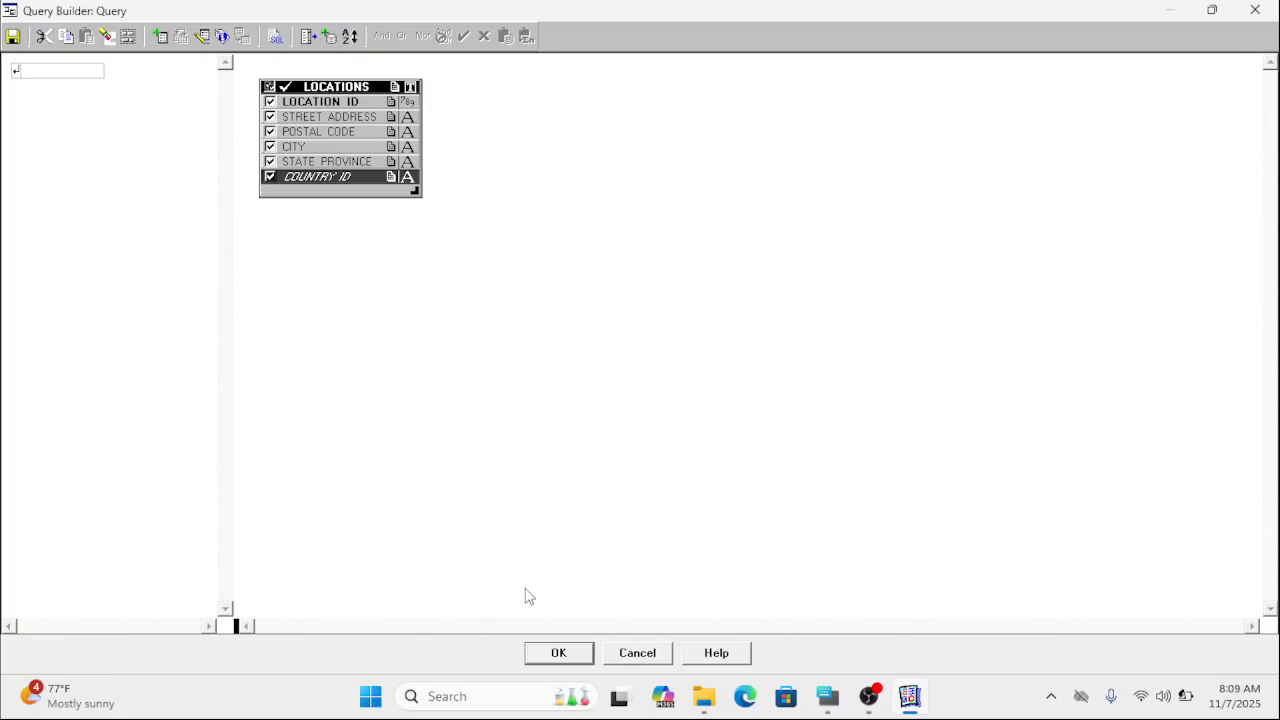
{"action": "left_click", "coordinate": [558, 652]}
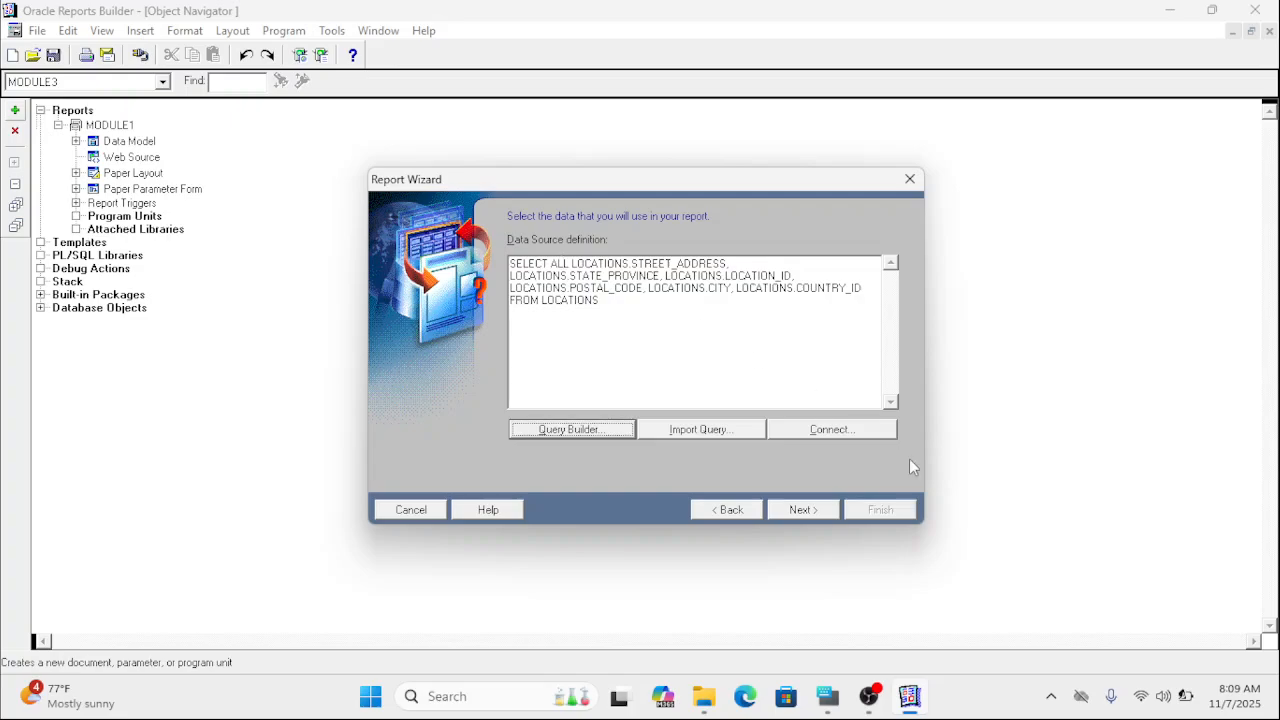
Accept the data source definition and add LOCATION_ID as the first displayed field.
{"action": "left_click", "coordinate": [800, 511]}
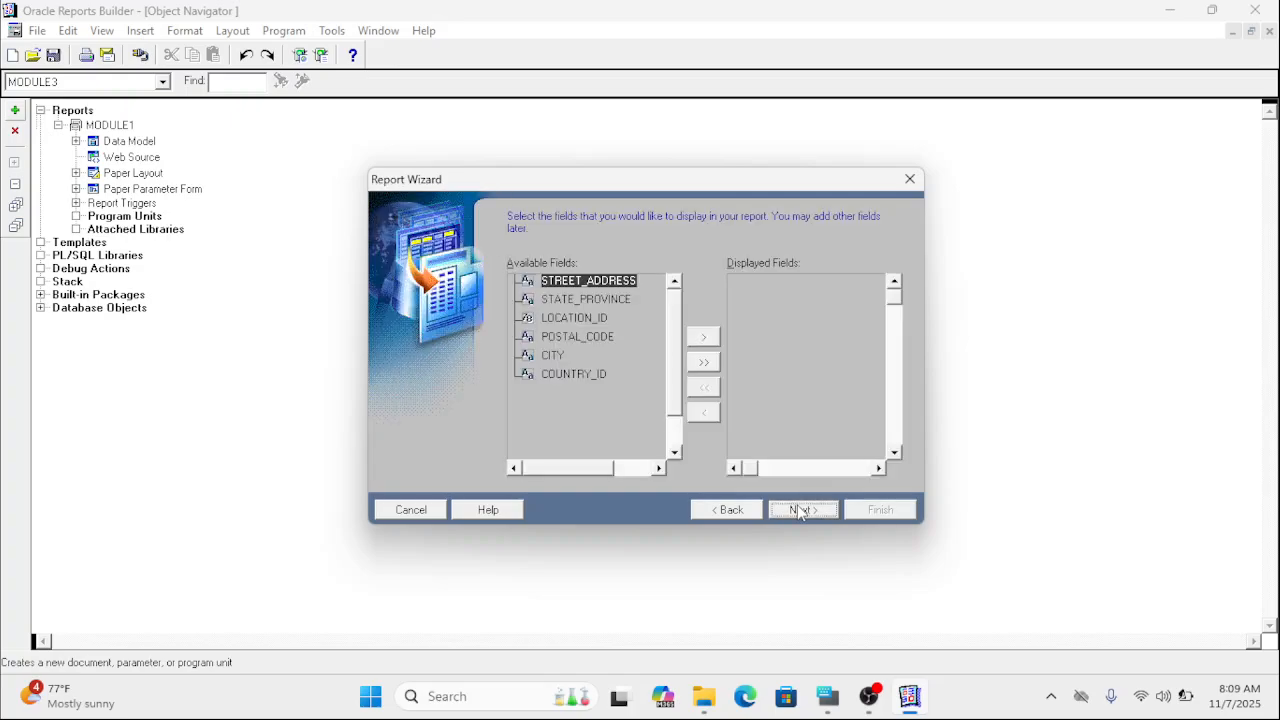
{"action": "left_click", "coordinate": [591, 318]}
{"action": "left_click", "coordinate": [703, 339]}
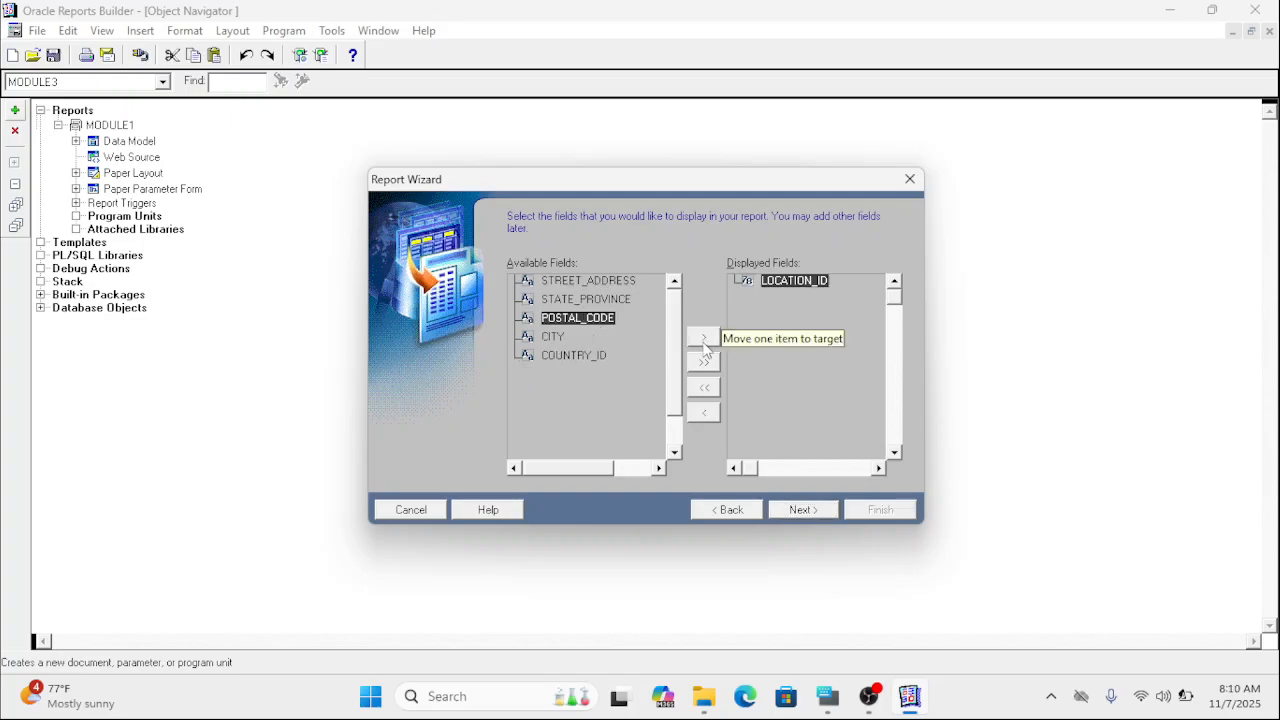
Try adding STATE_PROVINCE and STREET_ADDRESS to the displayed fields, and move both back to the available fields.
{"action": "left_click", "coordinate": [610, 302]}
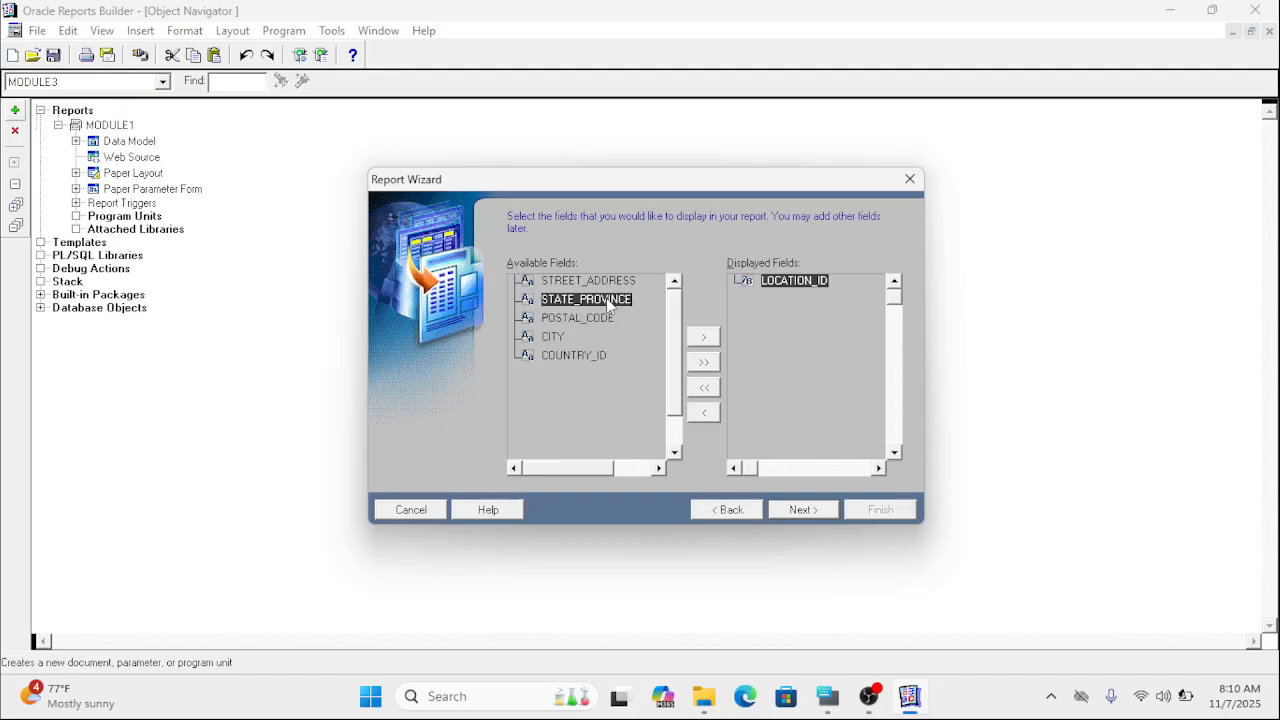
{"action": "left_click", "coordinate": [712, 340]}
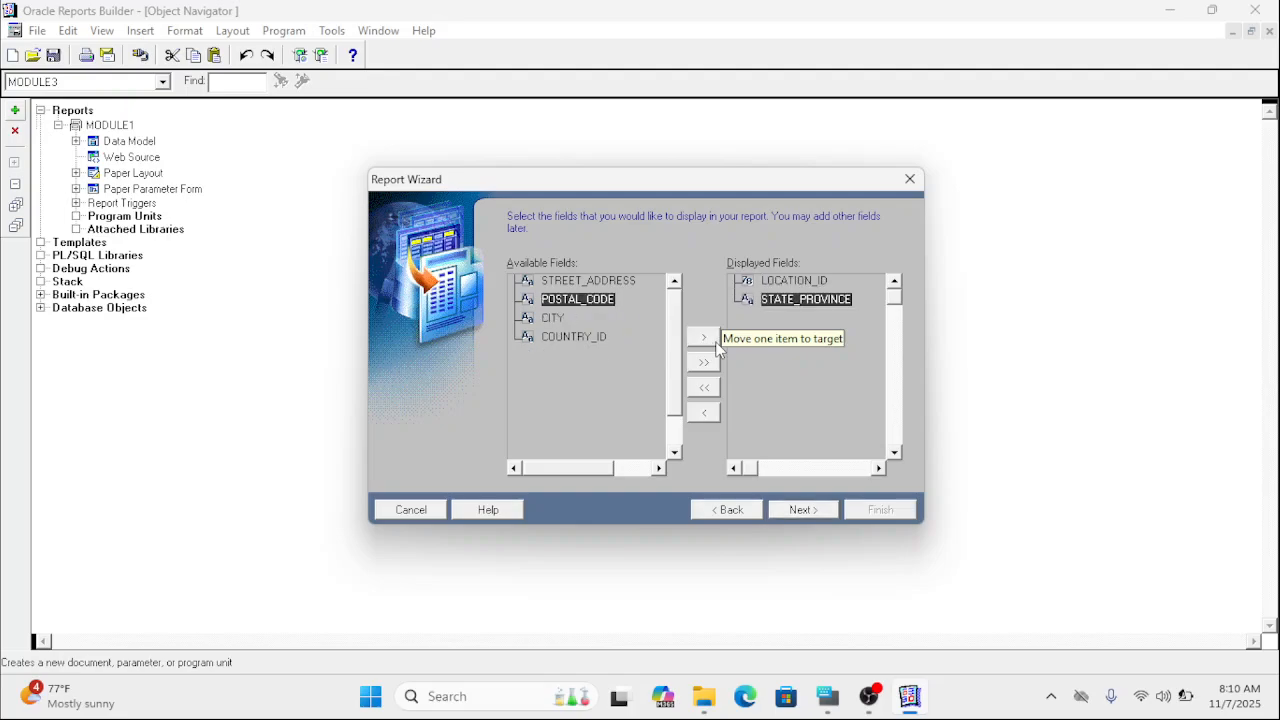
{"action": "left_click", "coordinate": [618, 283]}
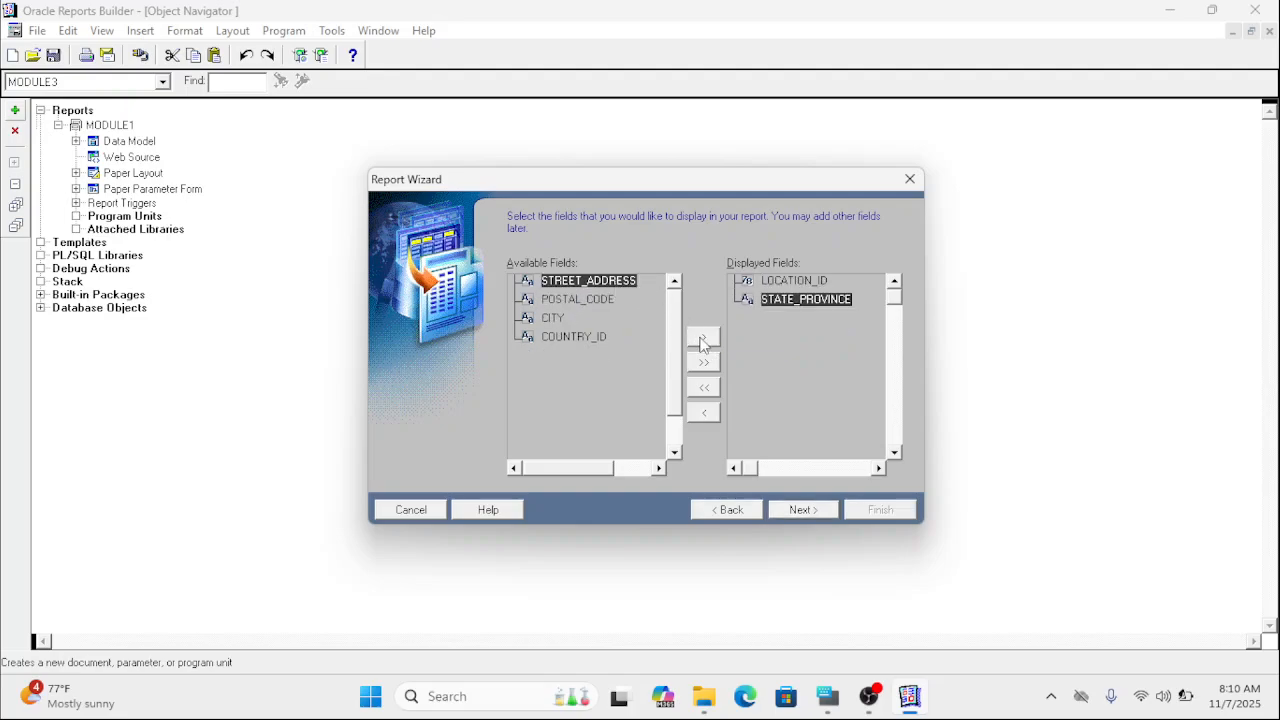
{"action": "left_click", "coordinate": [703, 340]}
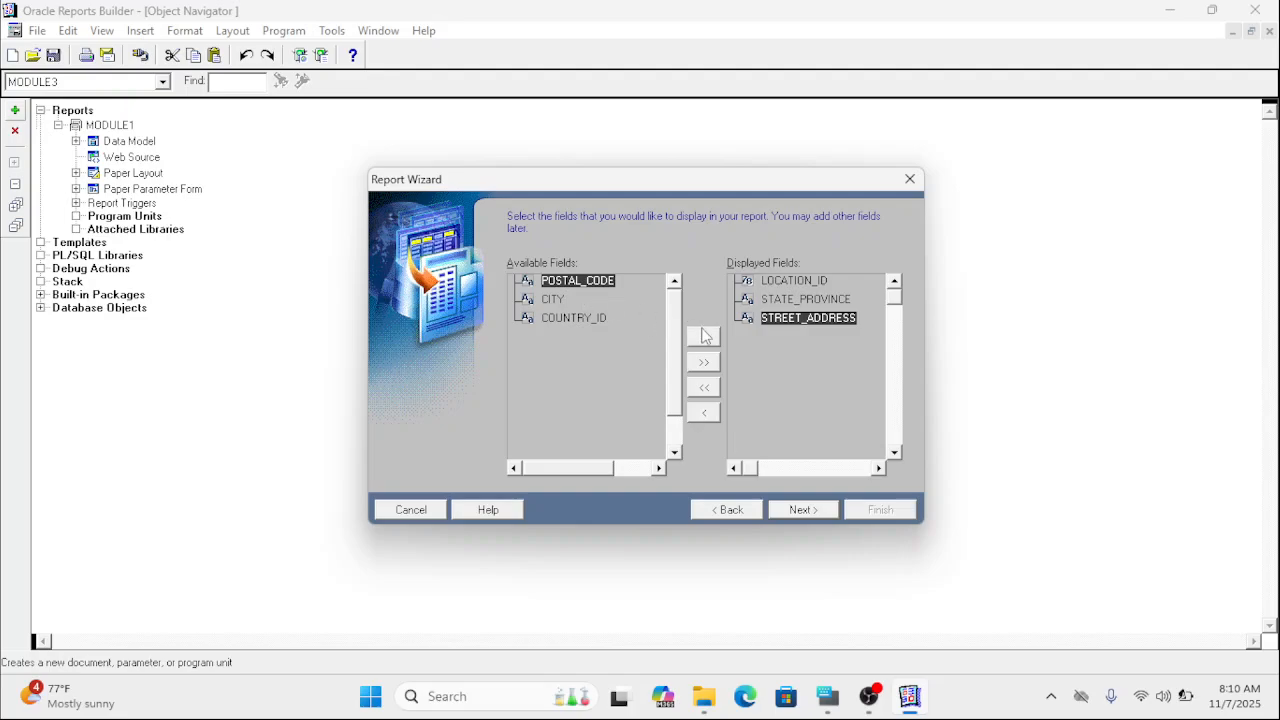
{"action": "left_click", "coordinate": [800, 300]}
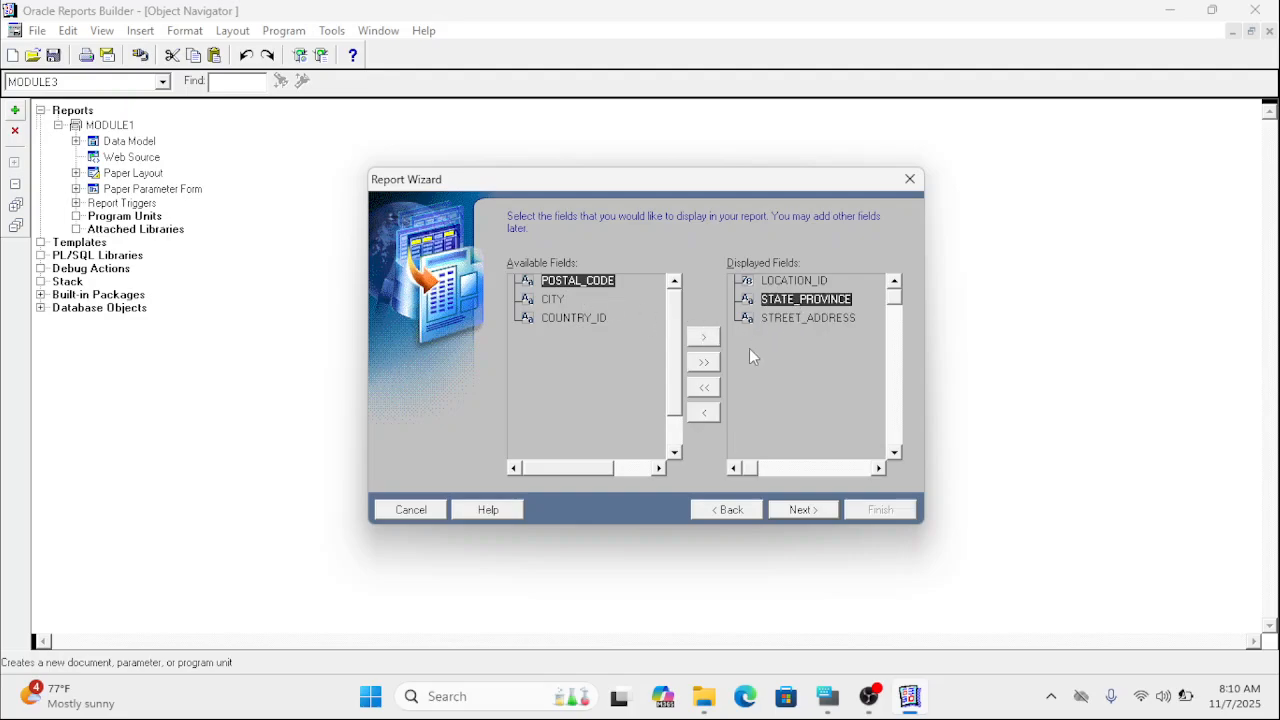
{"action": "left_click", "coordinate": [704, 413]}
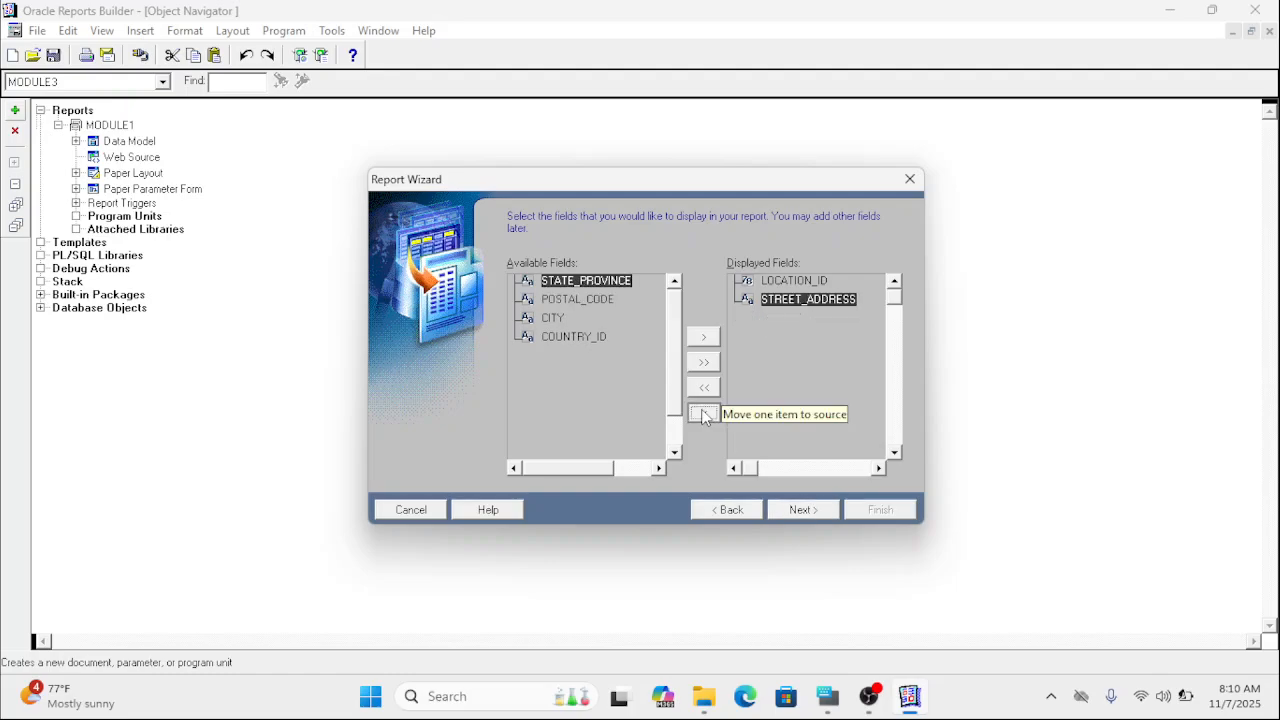
{"action": "left_click", "coordinate": [704, 413]}
Add CITY, STATE_PROVINCE, STREET_ADDRESS, POSTAL_CODE and COUNTRY_ID to the displayed fields in that order, and continue to the totals.
{"action": "left_click", "coordinate": [553, 337]}
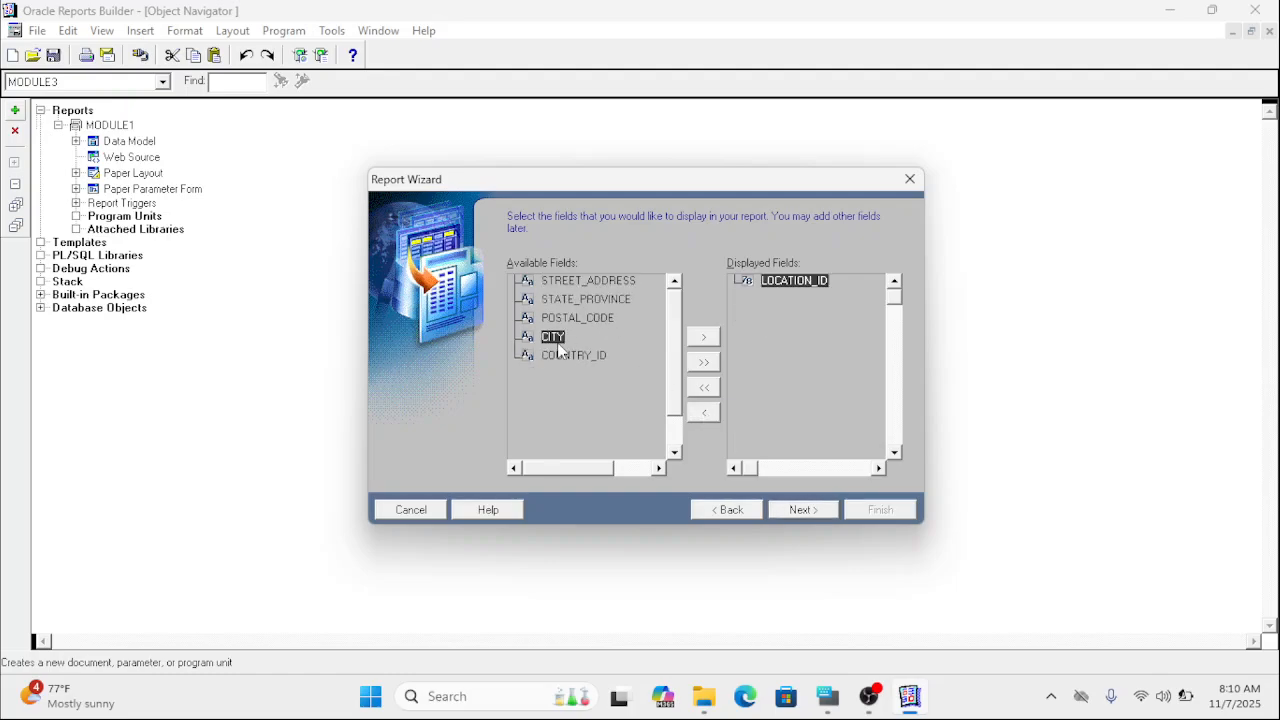
{"action": "left_click", "coordinate": [692, 341]}
{"action": "left_click", "coordinate": [608, 300]}
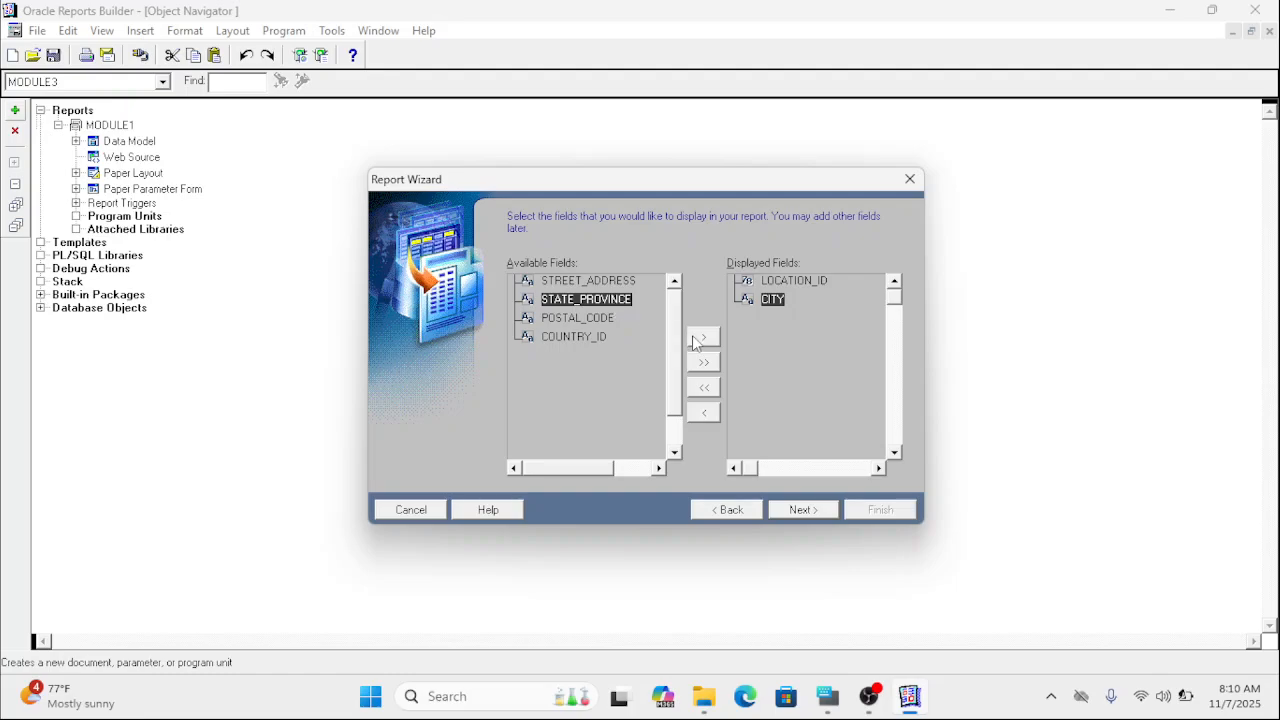
{"action": "left_click", "coordinate": [697, 343]}
{"action": "left_click", "coordinate": [611, 281]}
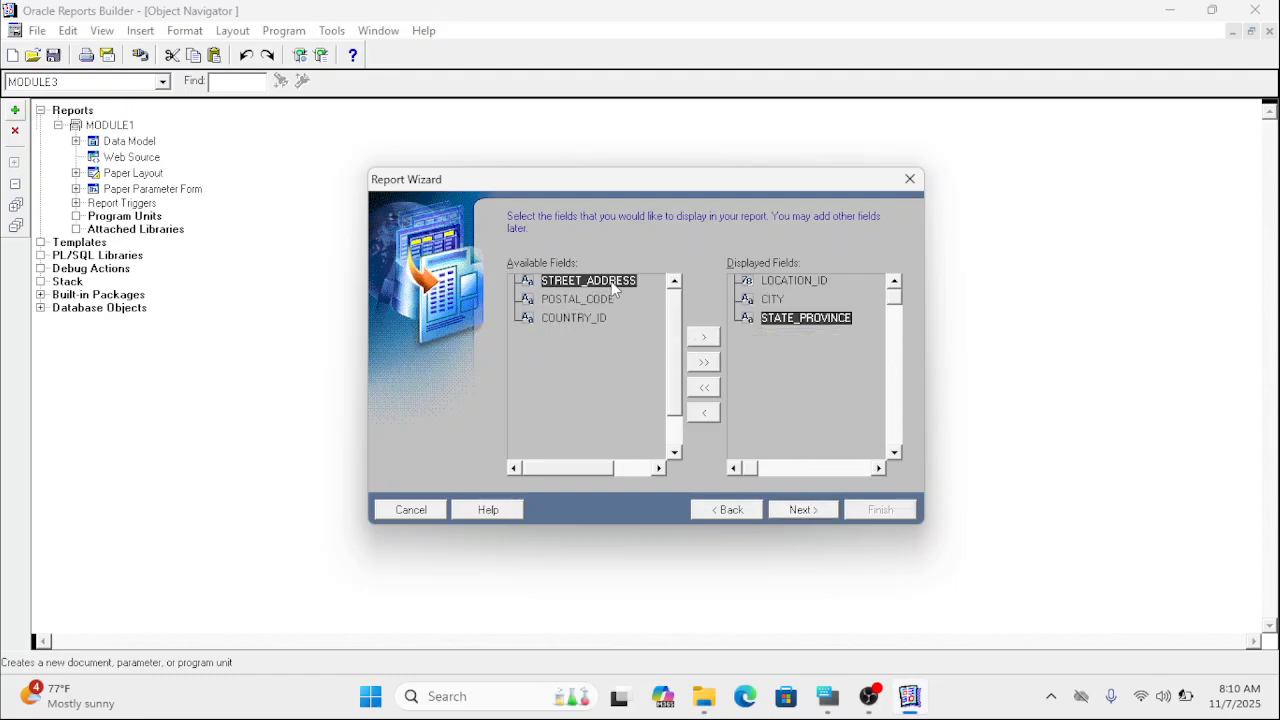
{"action": "left_click", "coordinate": [703, 341]}
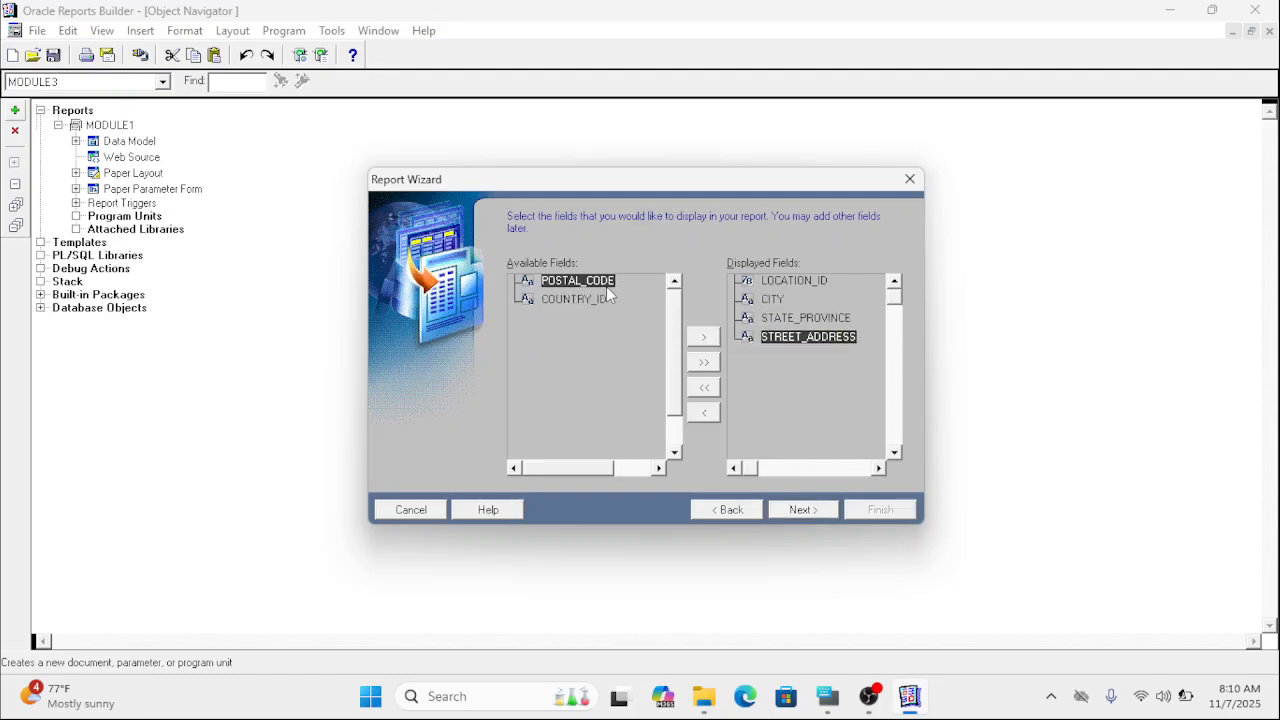
{"action": "left_click", "coordinate": [704, 340]}
{"action": "left_click", "coordinate": [704, 340]}
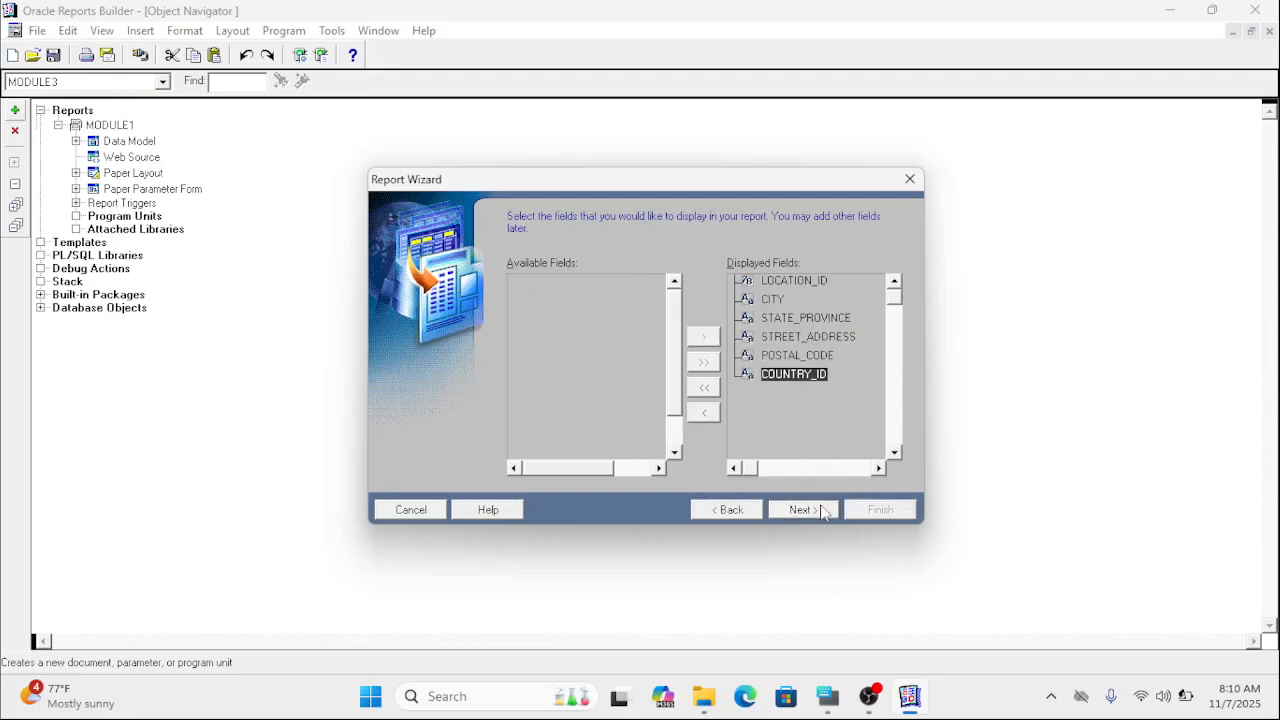
{"action": "left_click", "coordinate": [802, 510]}
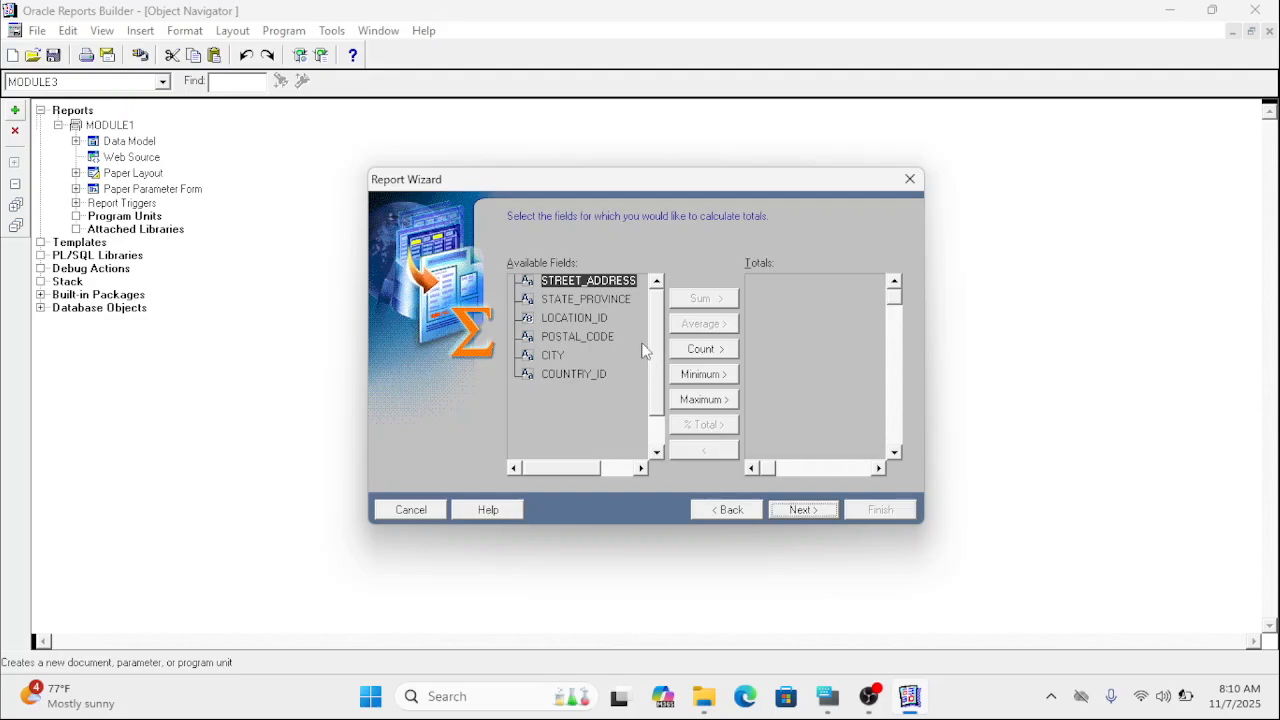
Add a Count total for LOCATION_ID and continue to the field labels and widths.
{"action": "left_click", "coordinate": [559, 320]}
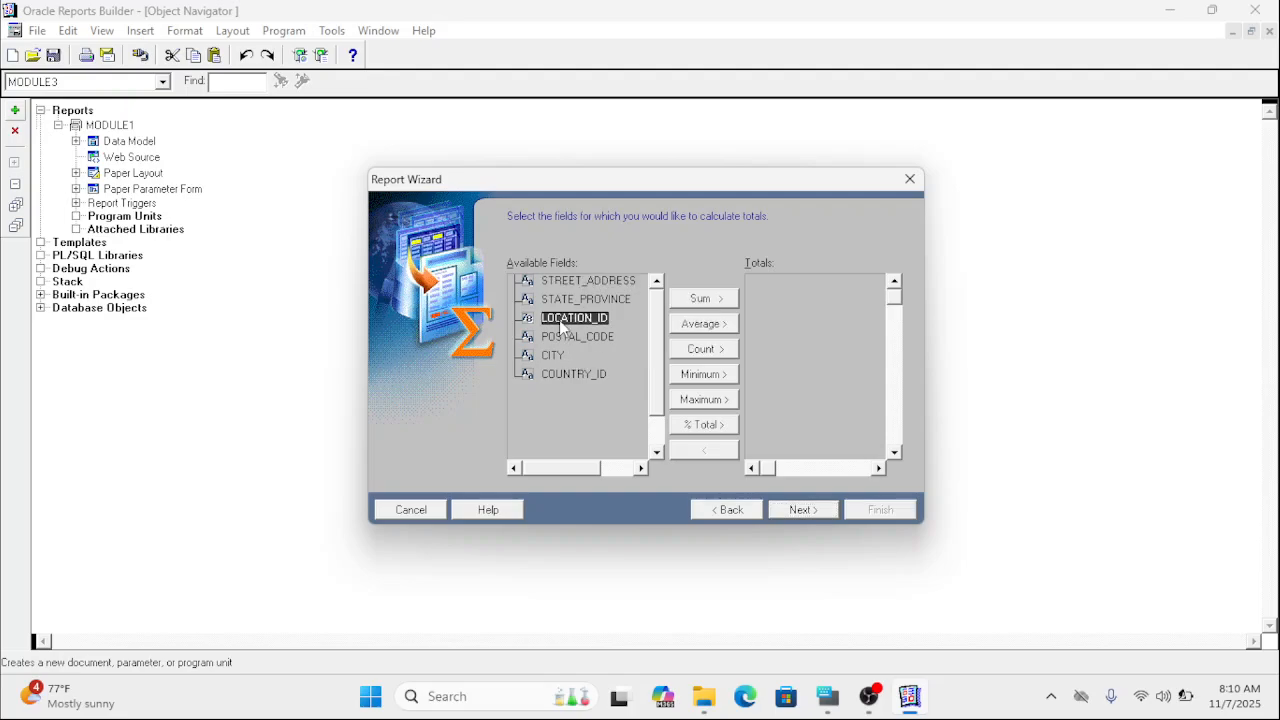
{"action": "left_click", "coordinate": [709, 351]}
{"action": "left_click", "coordinate": [797, 512]}
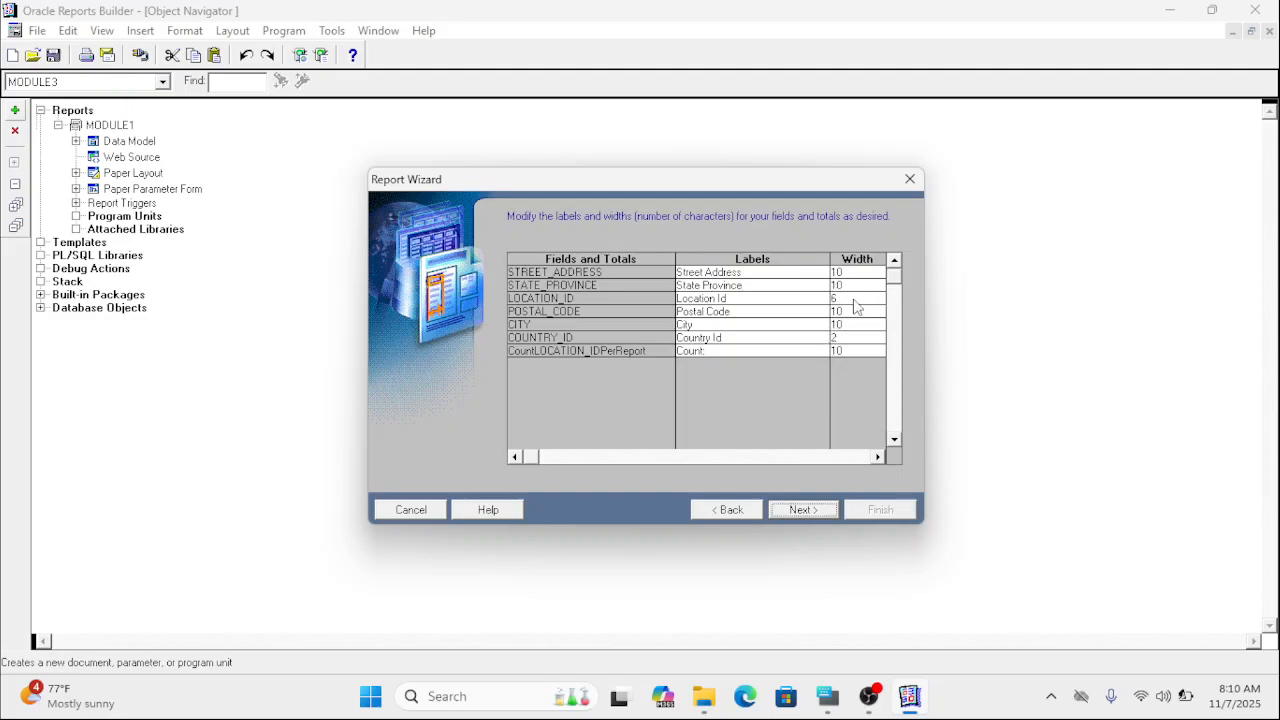
Keep the field labels and widths, finish the Report Wizard with the predefined Blue template, and run the report.
{"action": "left_click", "coordinate": [825, 511]}
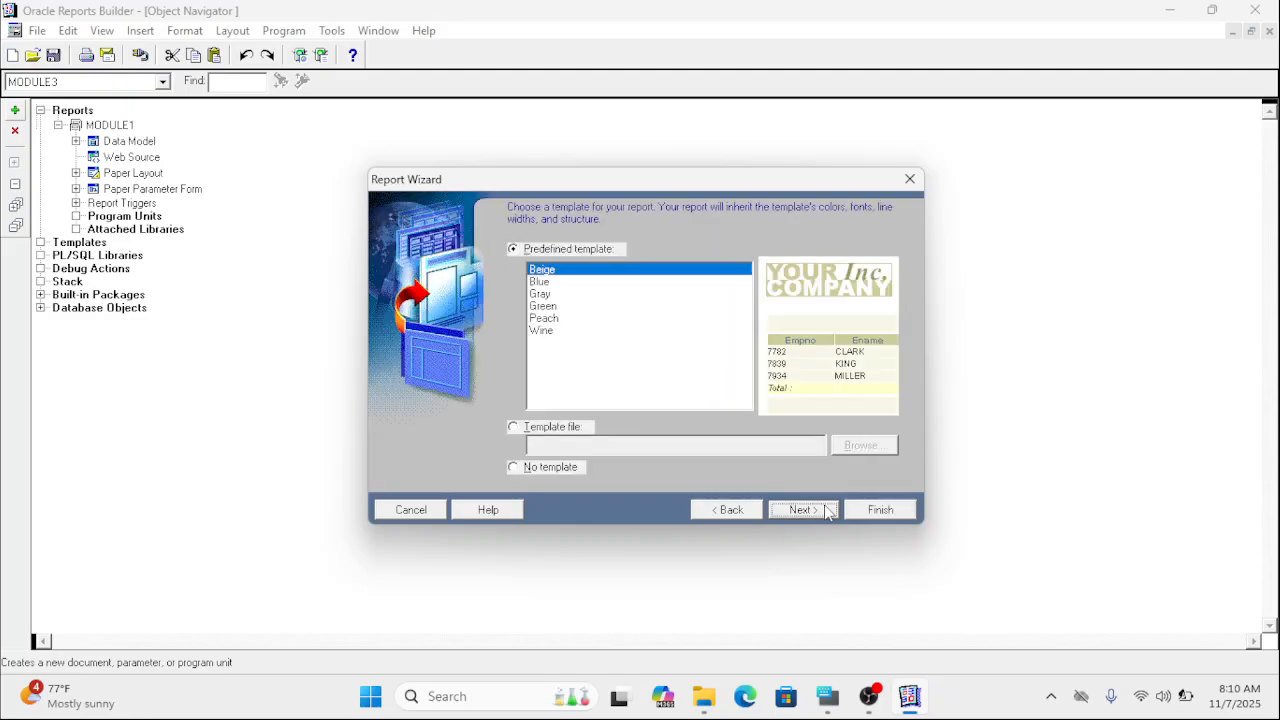
{"action": "left_click", "coordinate": [540, 295]}
{"action": "left_click", "coordinate": [542, 306]}
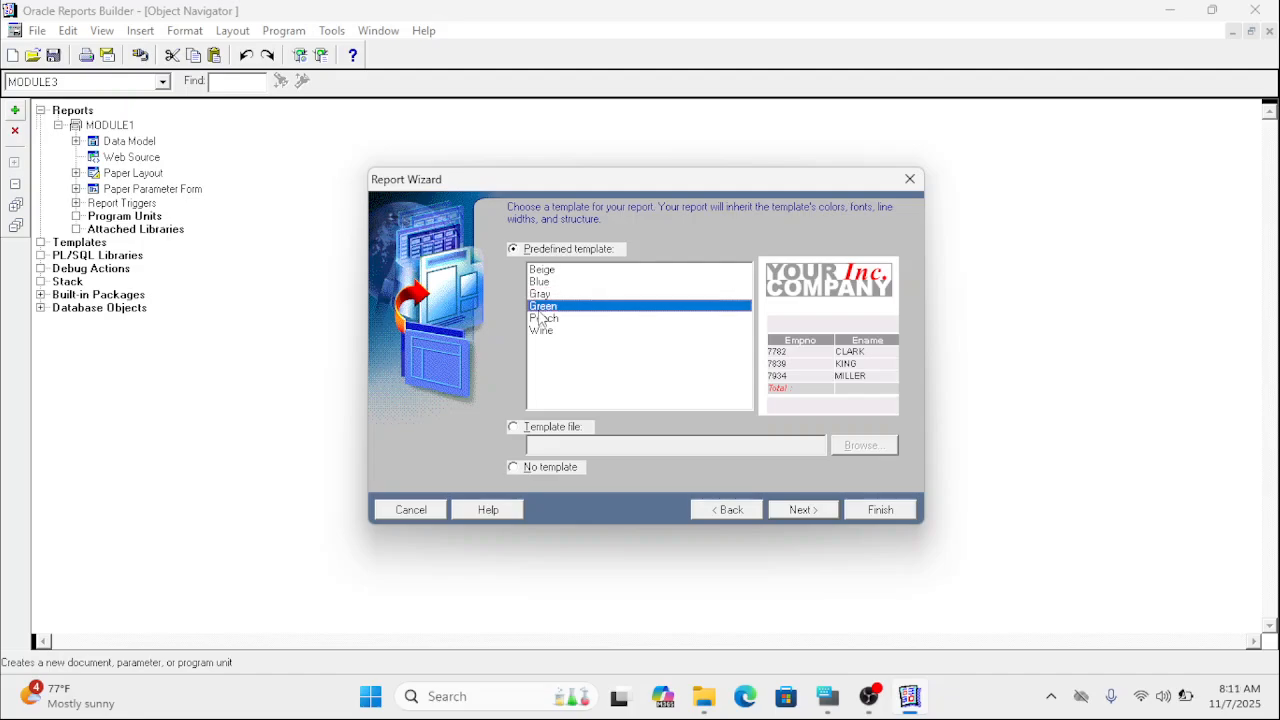
{"action": "left_click", "coordinate": [540, 331]}
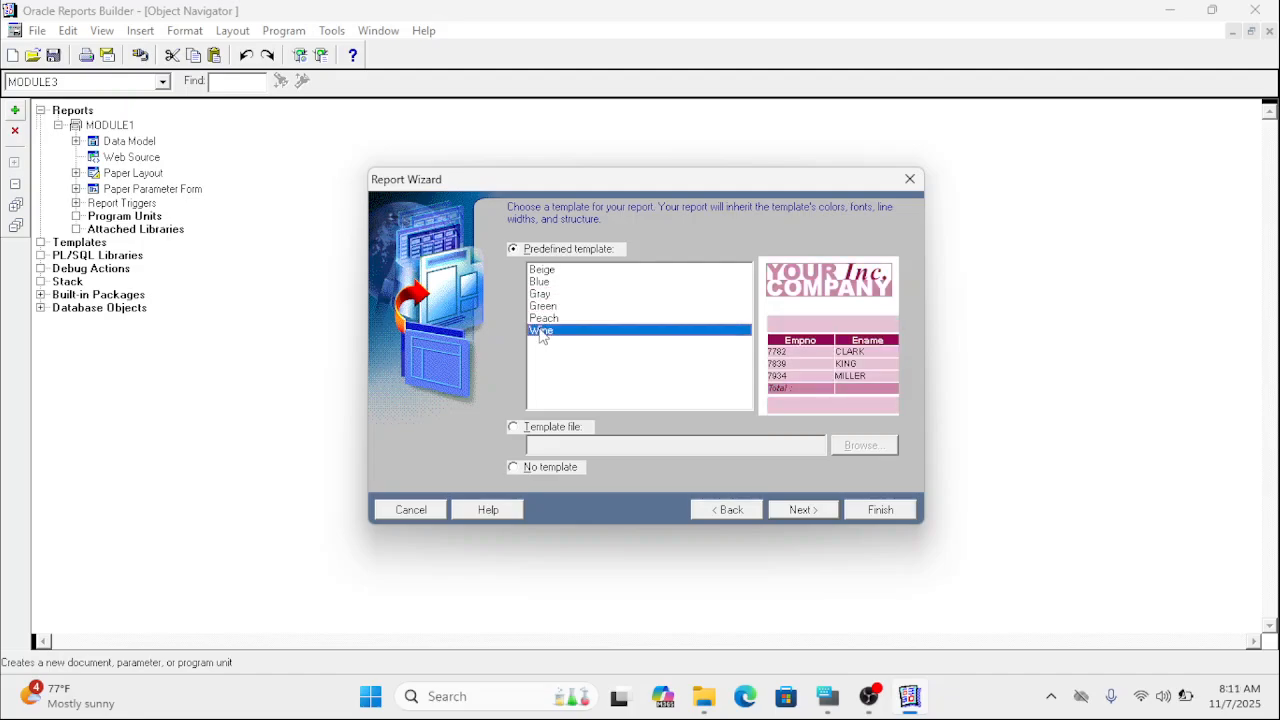
{"action": "left_click", "coordinate": [545, 284]}
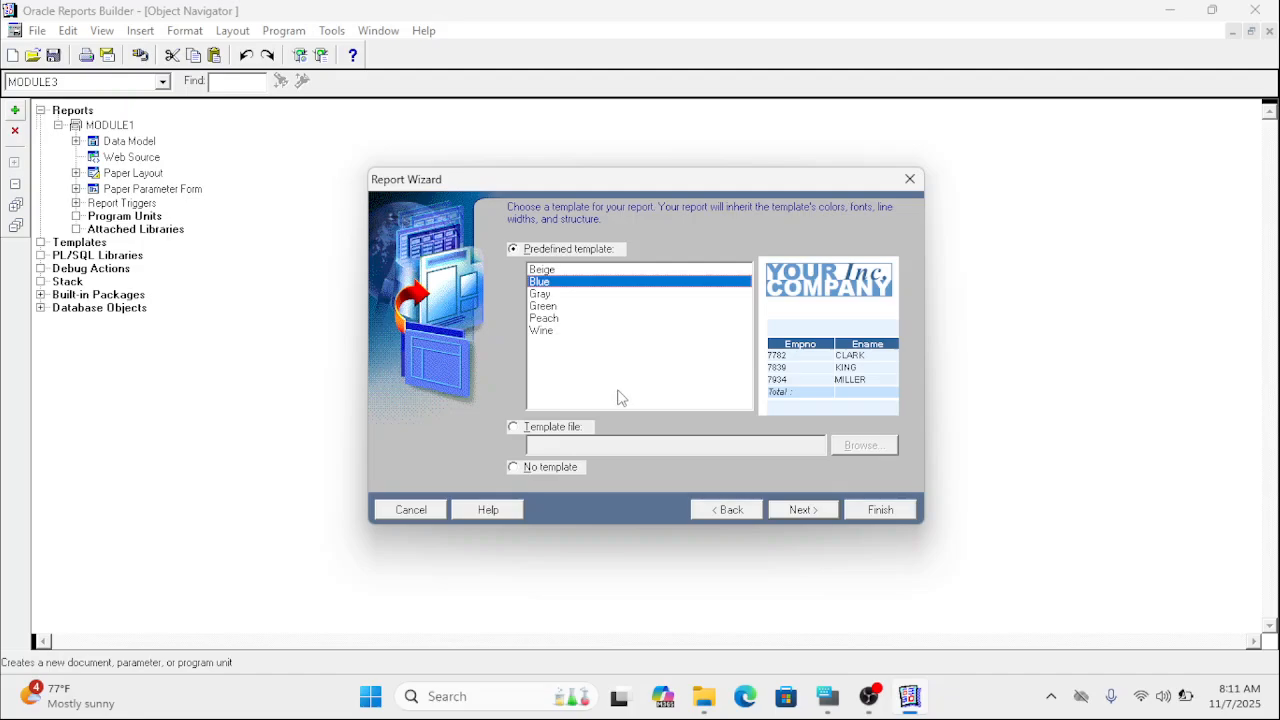
{"action": "left_click", "coordinate": [791, 512]}
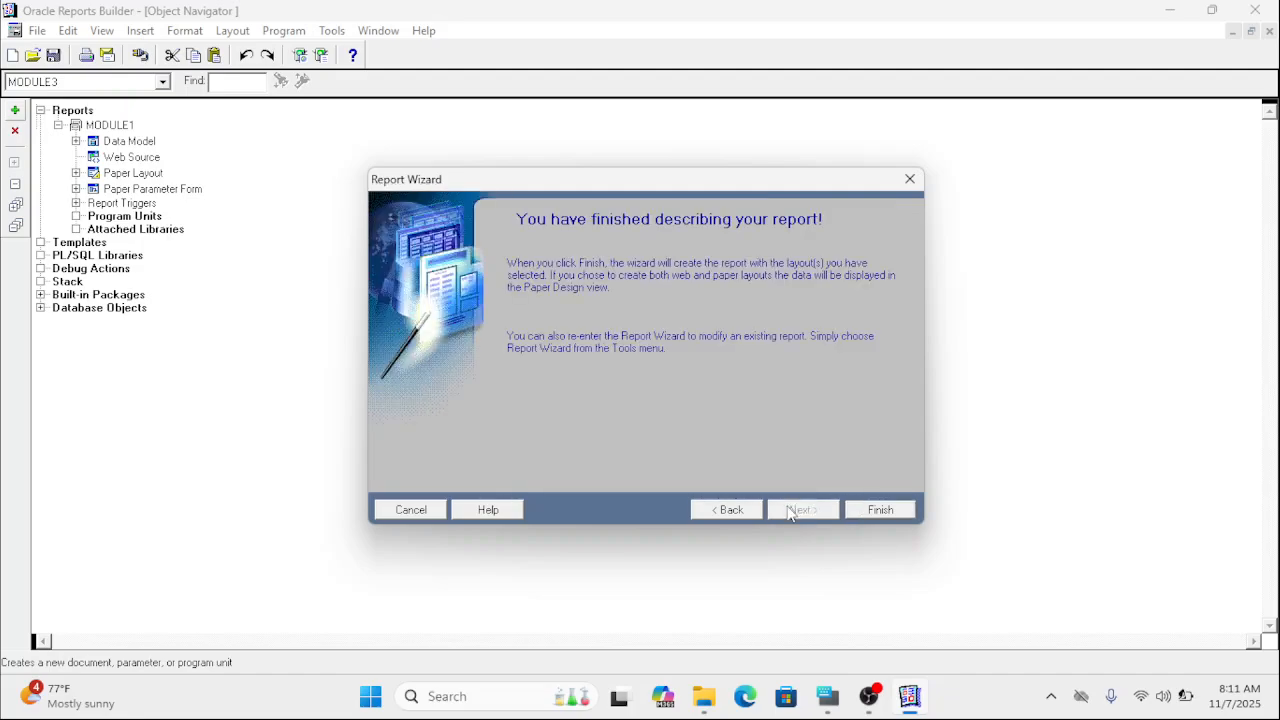
{"action": "left_click", "coordinate": [864, 509]}
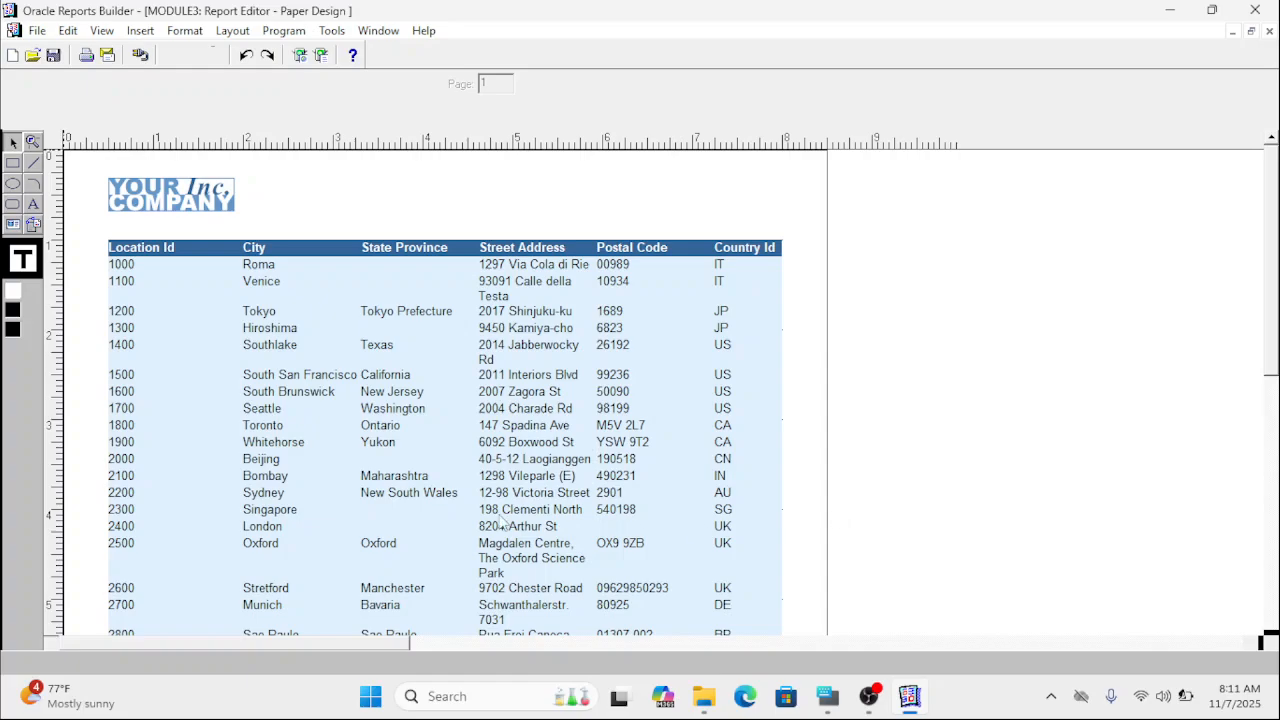
{"action": "left_click", "coordinate": [303, 56]}
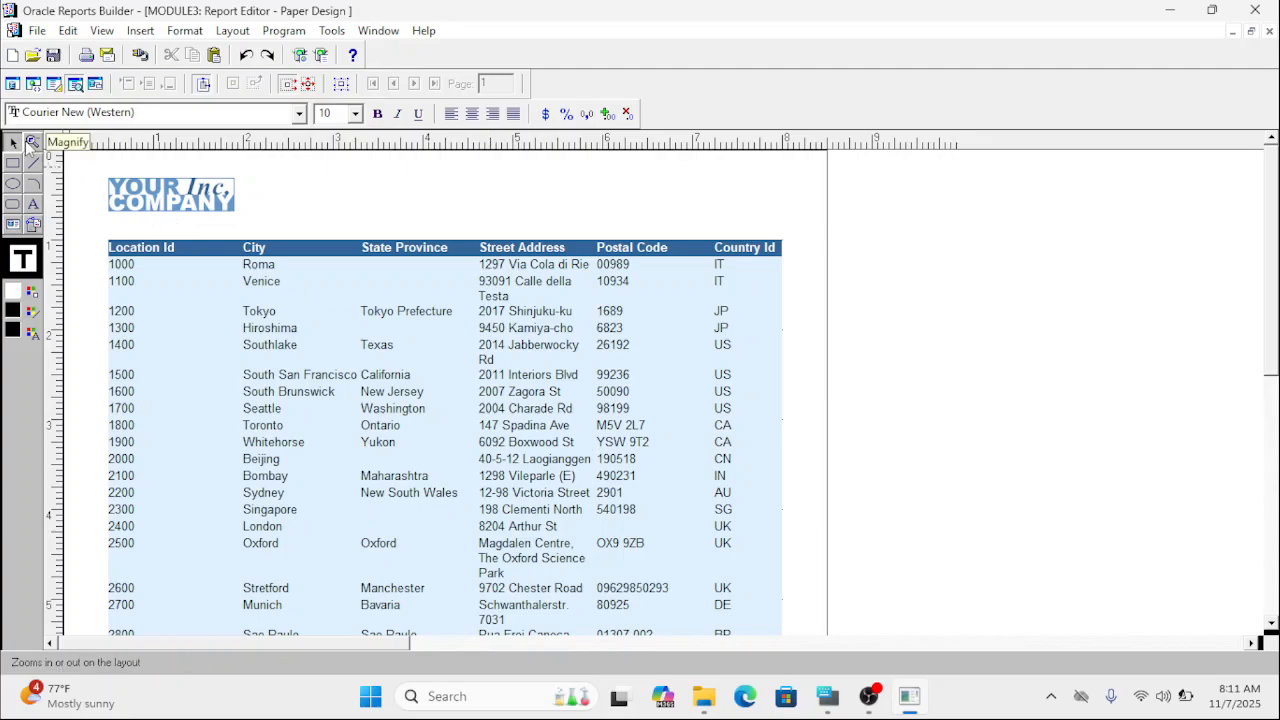
Magnify the paper design up to 8x and examine the Location Id, City and State Province columns.
{"action": "left_click", "coordinate": [32, 142]}
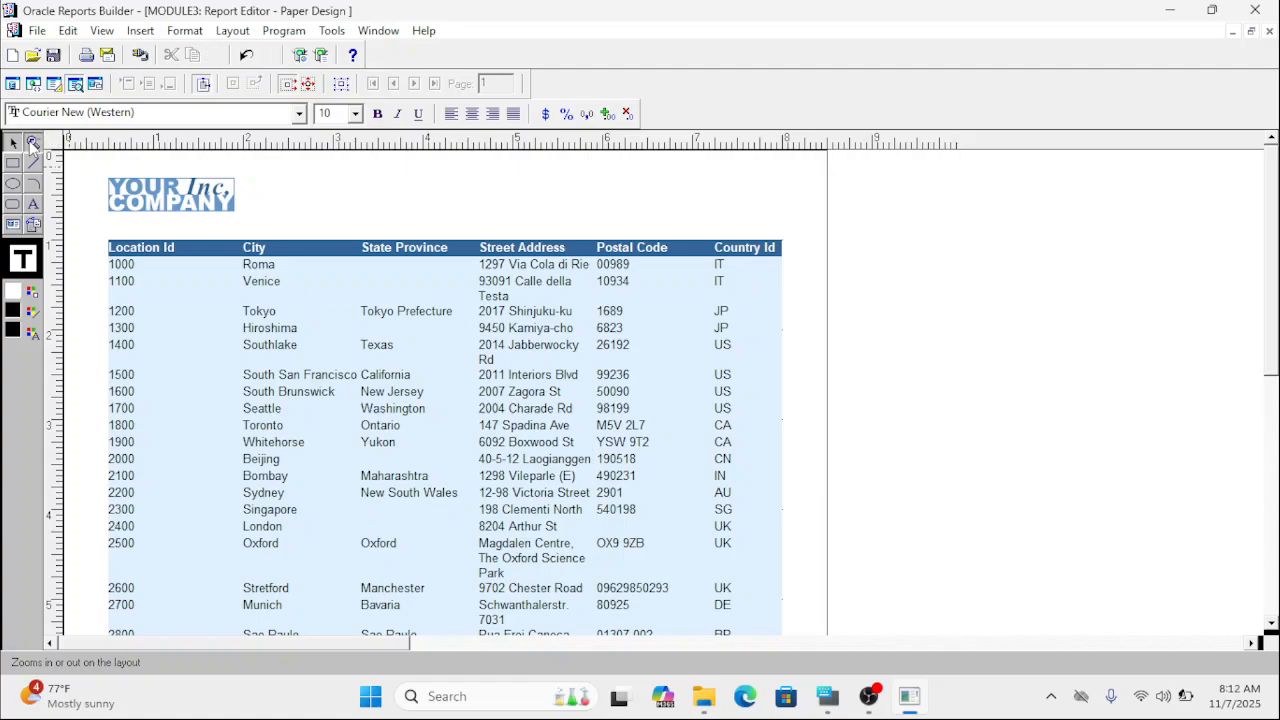
{"action": "left_click", "coordinate": [191, 298]}
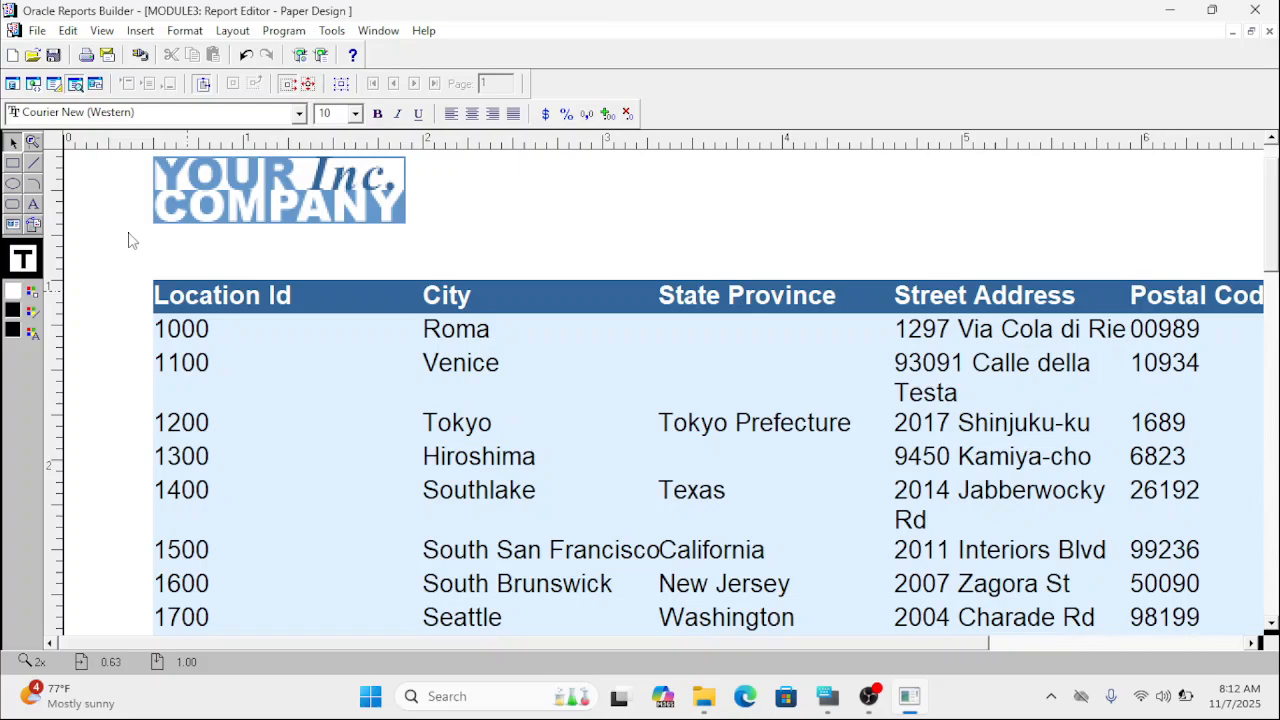
{"action": "left_click", "coordinate": [32, 142]}
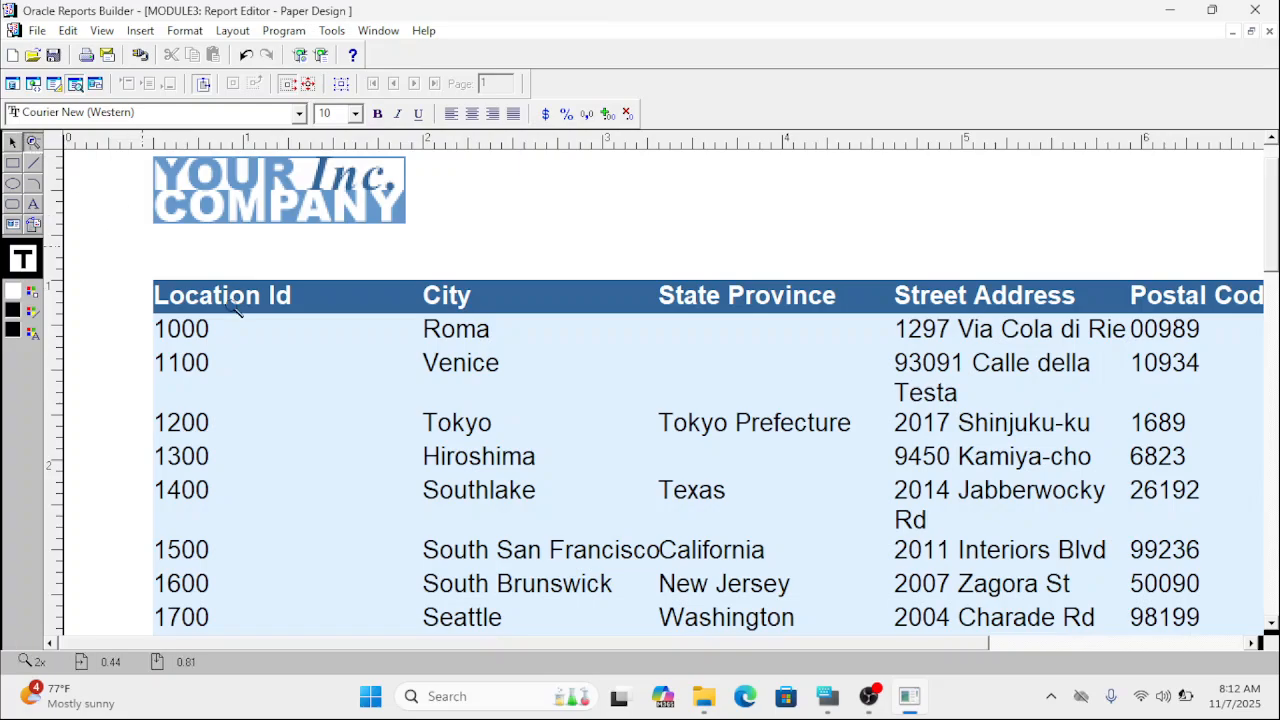
{"action": "left_click", "coordinate": [348, 404]}
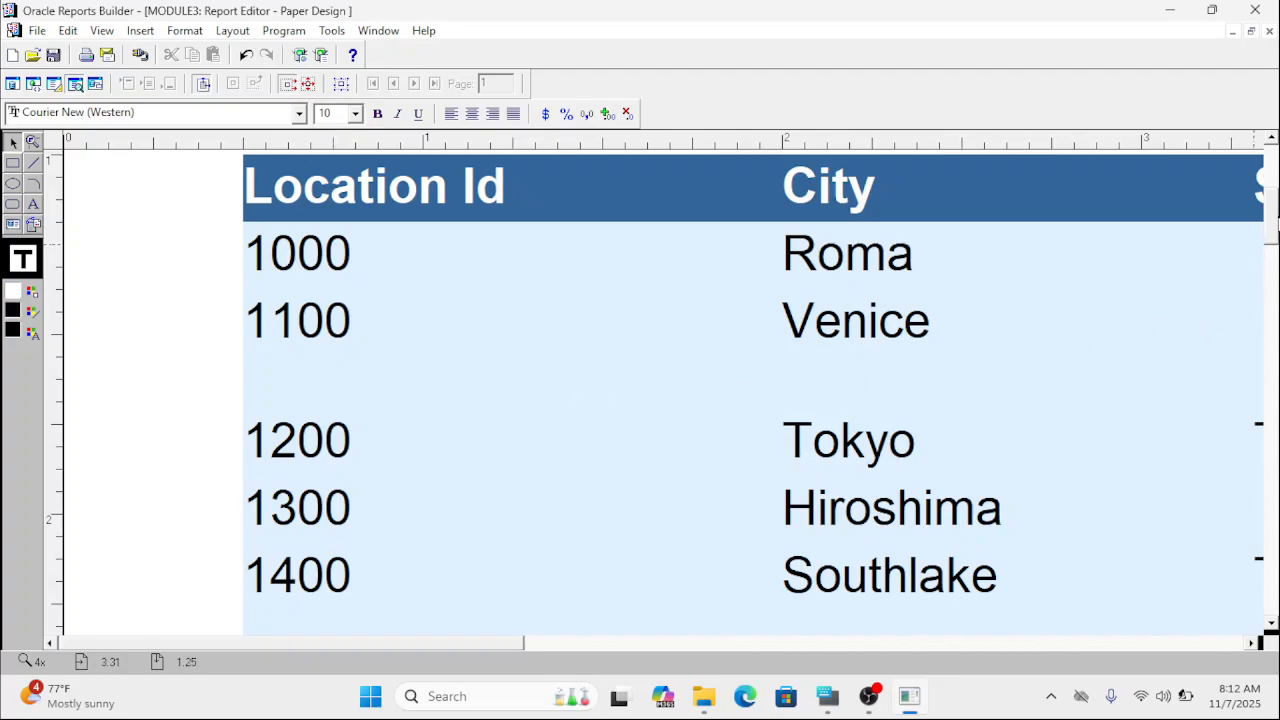
{"action": "mouse_move", "coordinate": [1277, 217]}
{"action": "left_mouse_down"}
{"action": "mouse_move", "coordinate": [1277, 247]}
{"action": "mouse_move", "coordinate": [1277, 196]}
{"action": "left_mouse_up"}
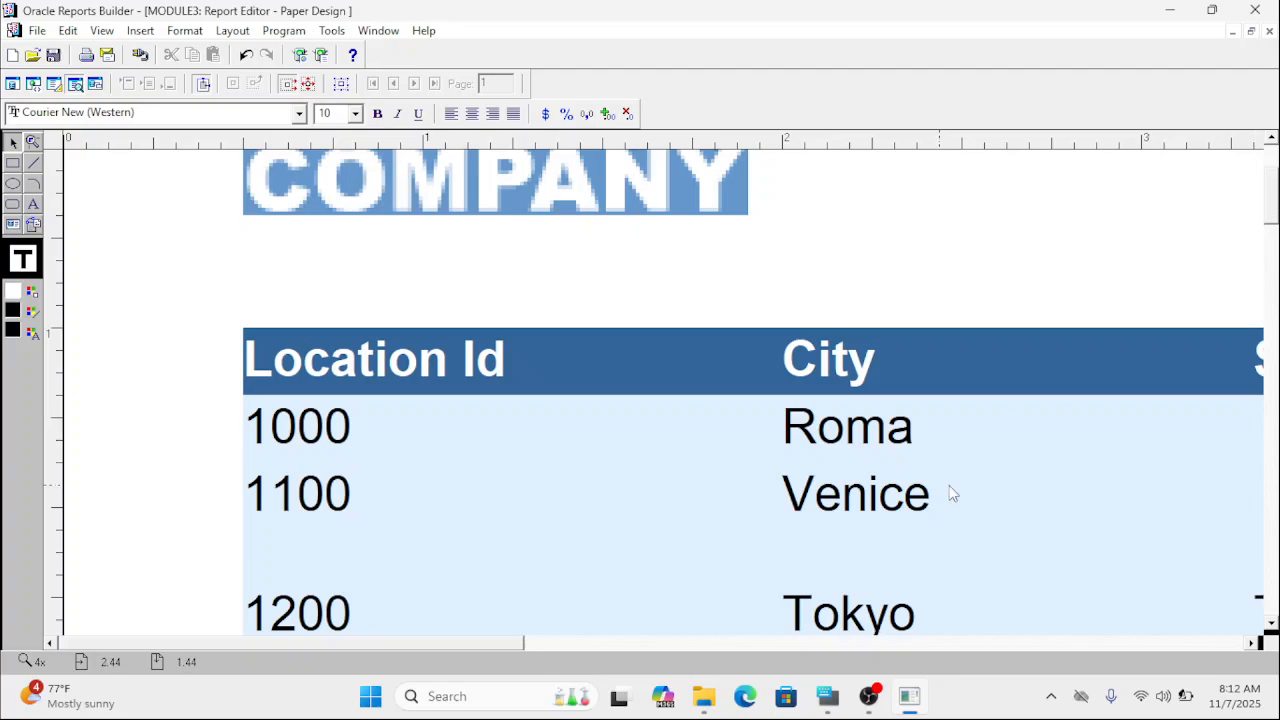
{"action": "left_click_drag", "start_coordinate": [495, 639], "coordinate": [754, 650]}
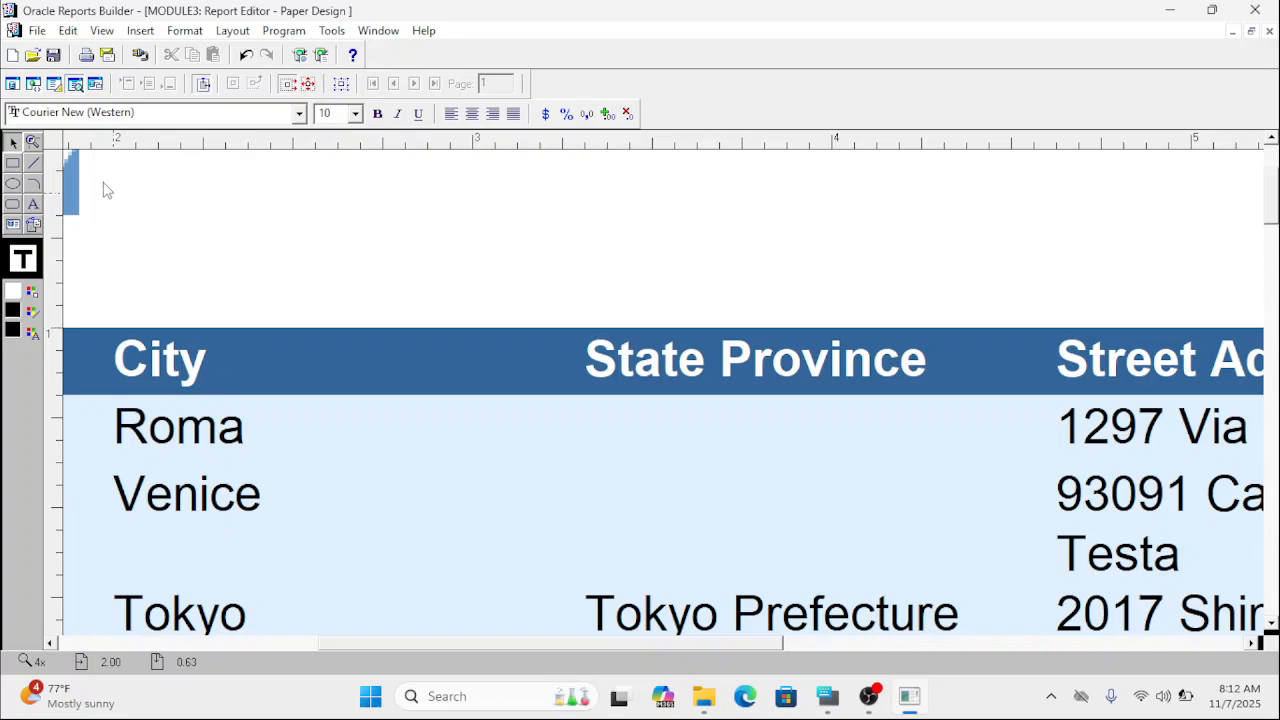
{"action": "left_click", "coordinate": [33, 142]}
{"action": "left_click", "coordinate": [200, 316]}
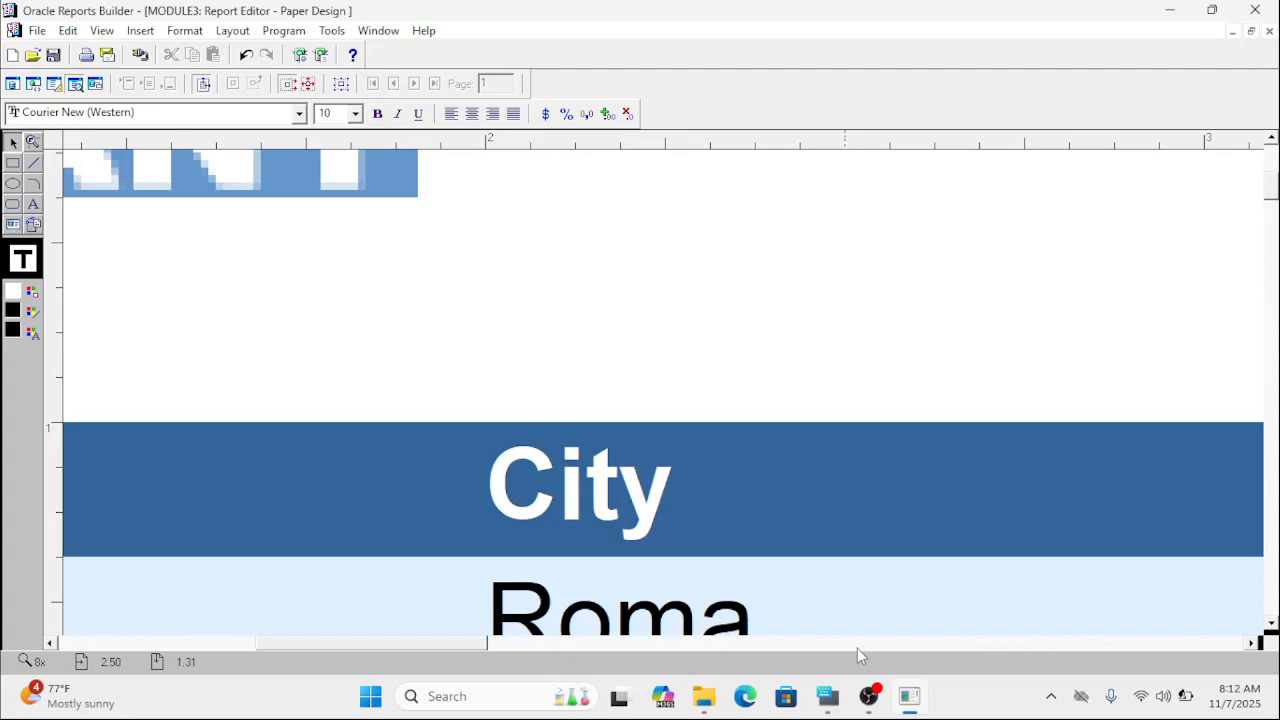
{"action": "left_click", "coordinate": [869, 696]}
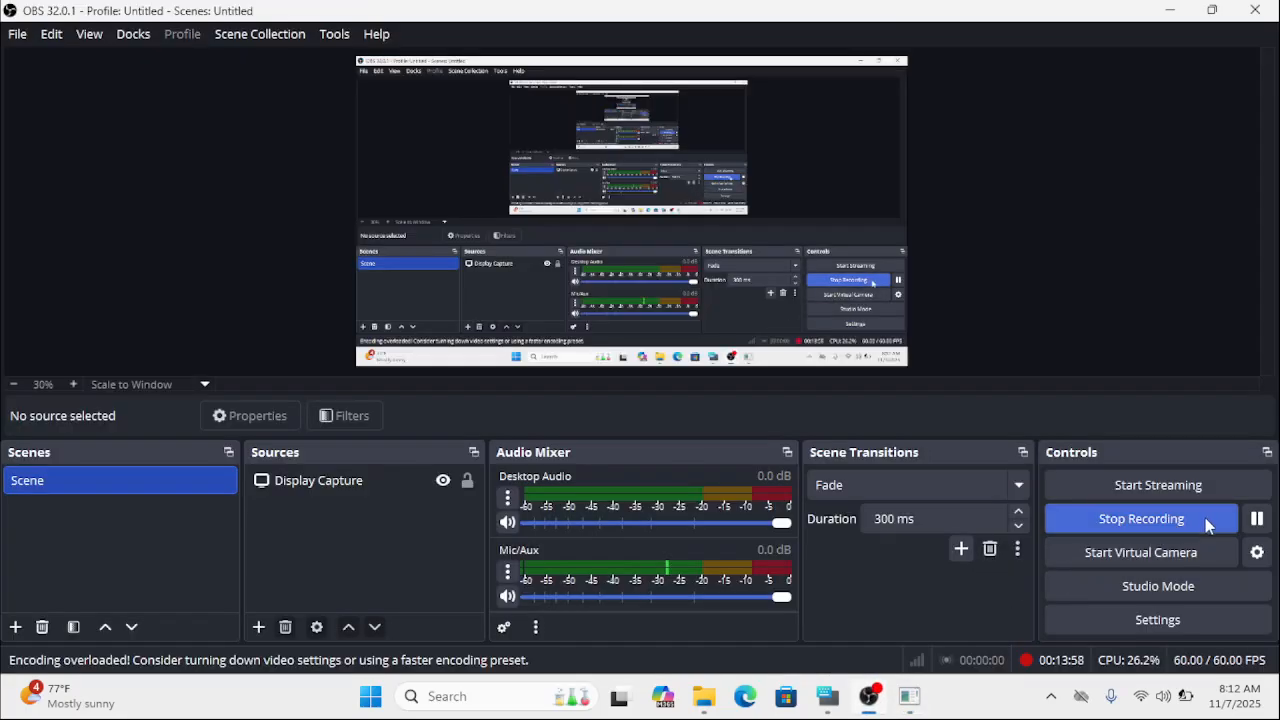
{"action": "left_click", "coordinate": [873, 697]}
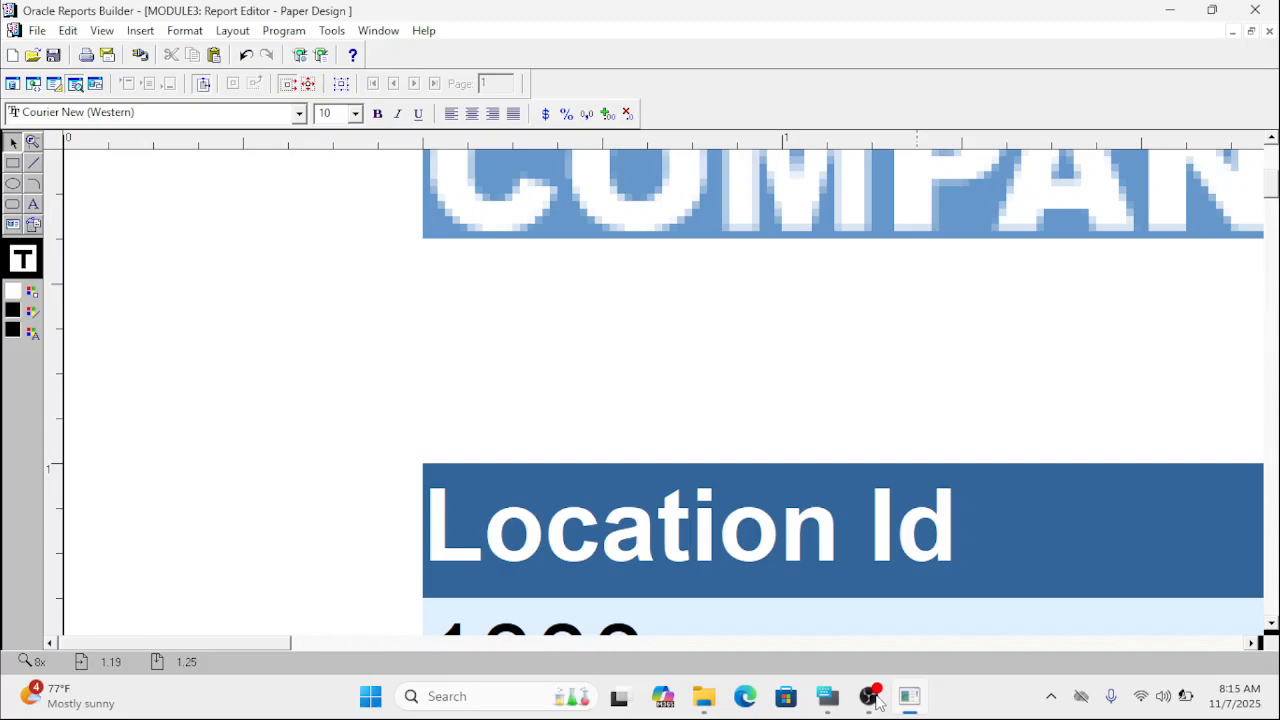
Inspect the company logo at 16x magnification and return the paper design to 1x.
{"action": "left_click", "coordinate": [31, 143]}
{"action": "left_click", "coordinate": [334, 259]}
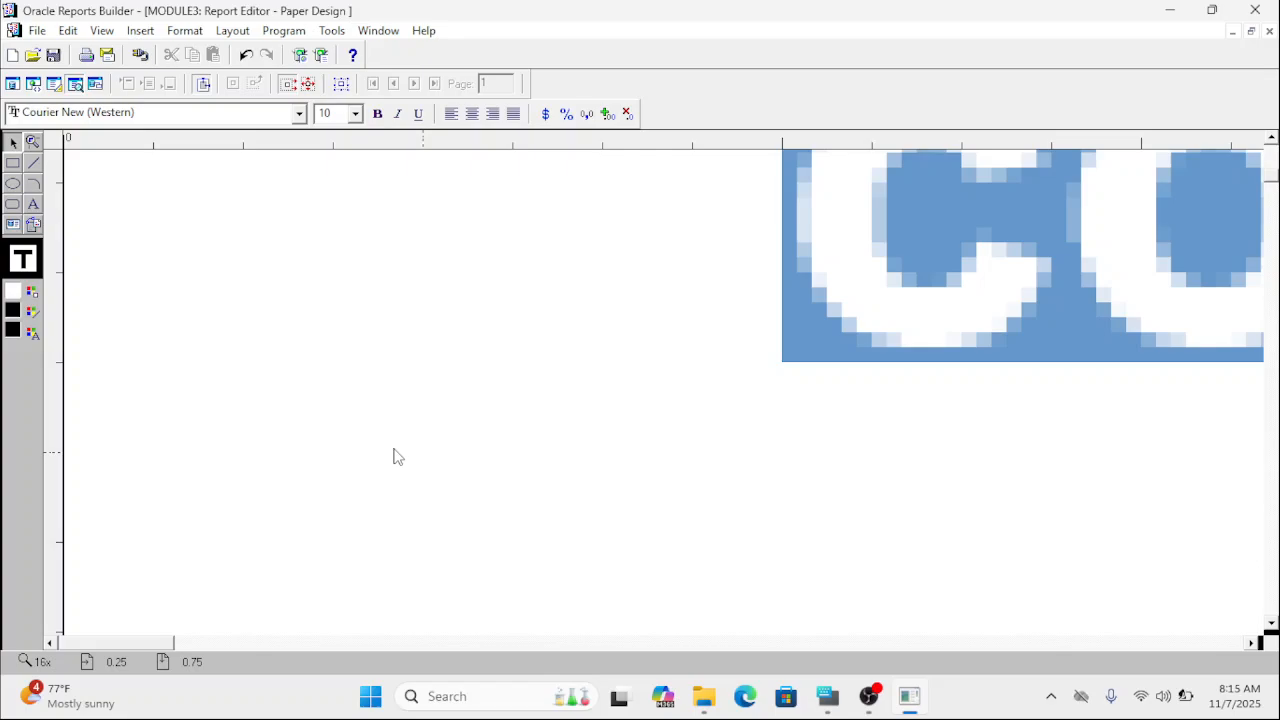
{"action": "left_click", "coordinate": [33, 144]}
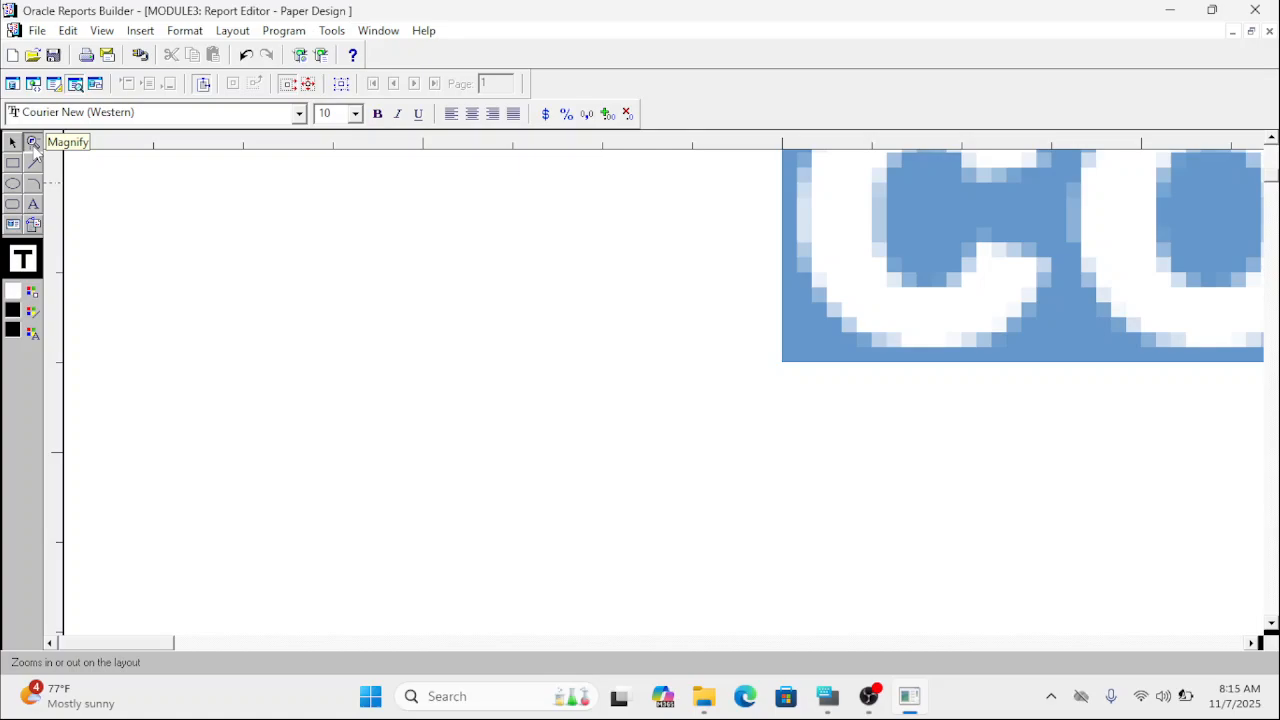
{"action": "left_click", "coordinate": [363, 289], "text": "shift"}
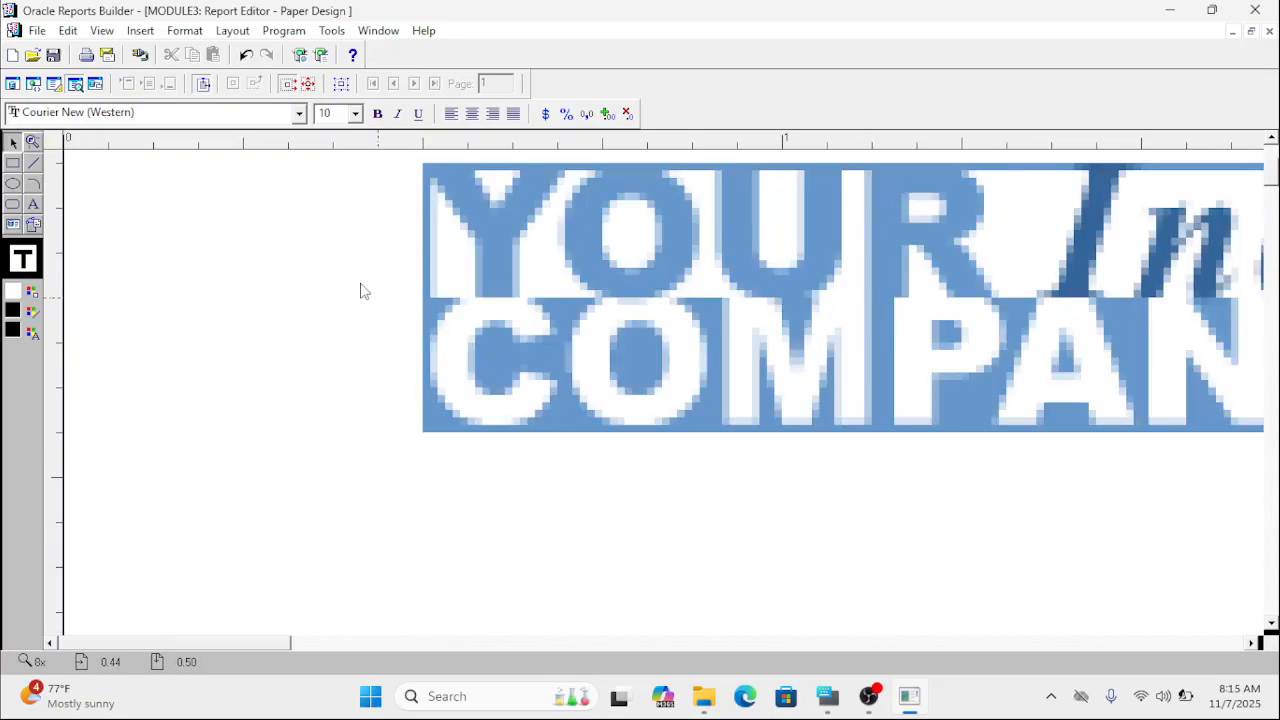
{"action": "left_click", "coordinate": [33, 143]}
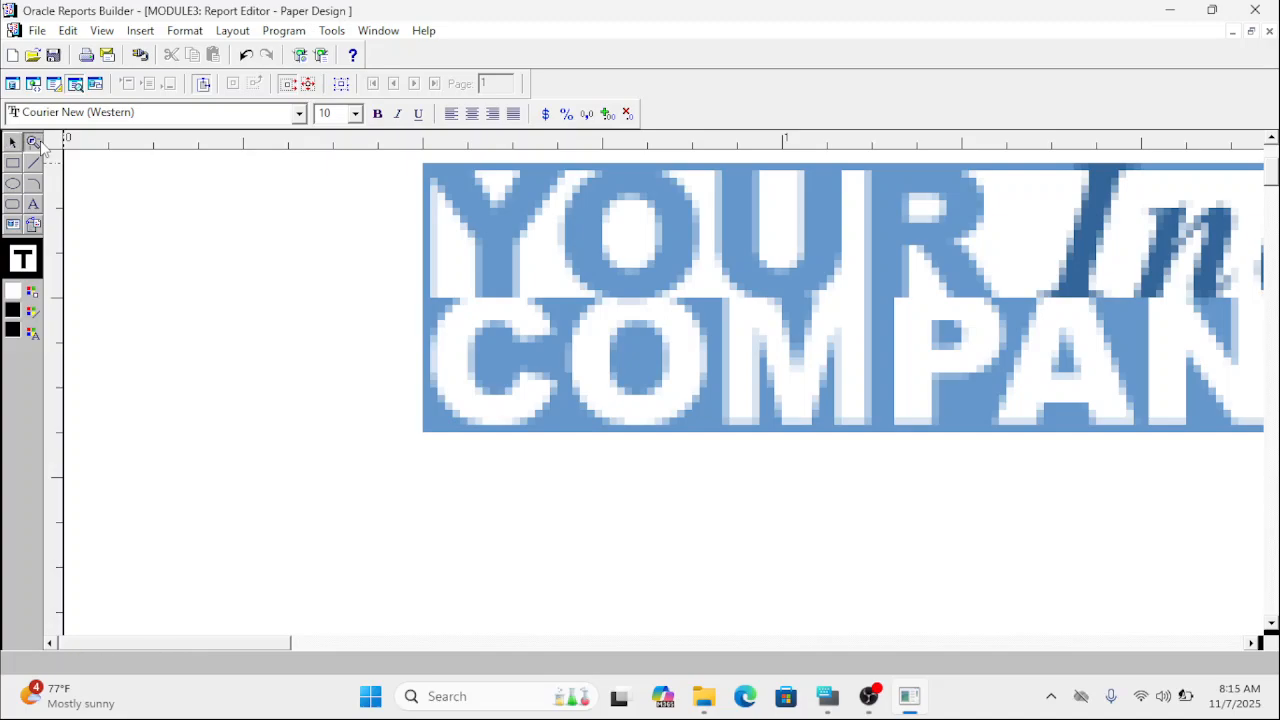
{"action": "left_click", "coordinate": [450, 367], "text": "shift"}
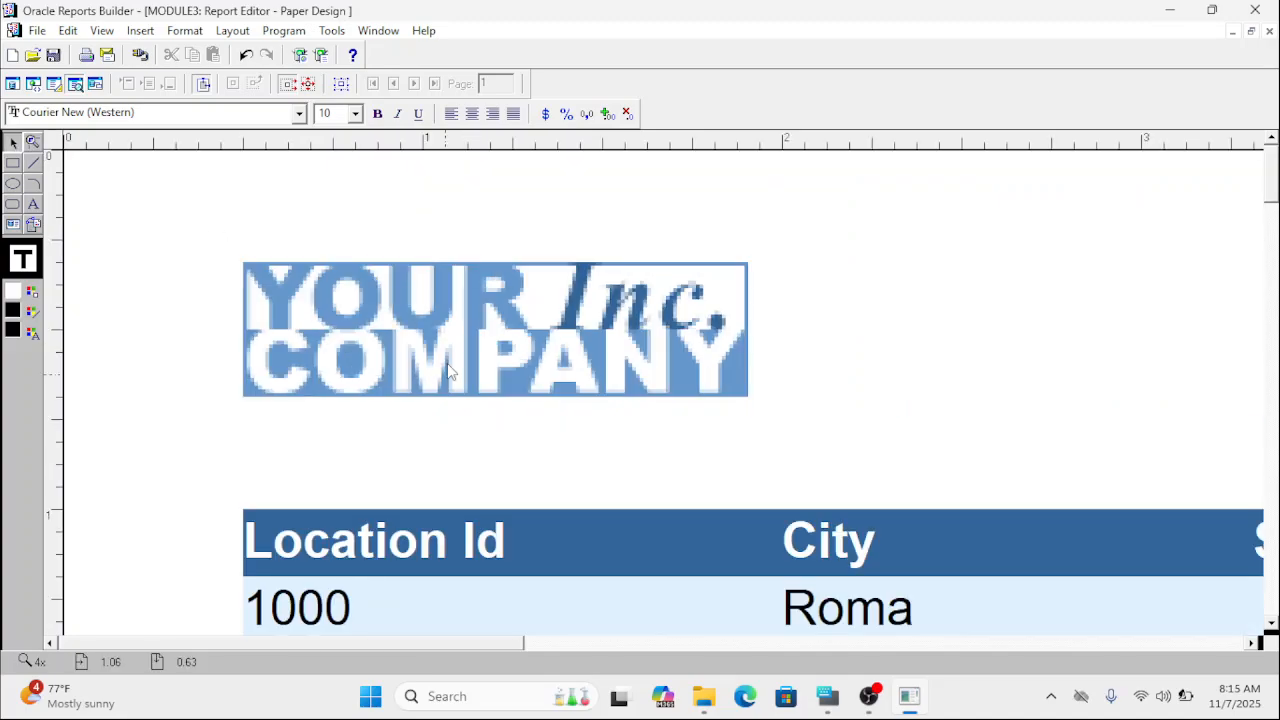
{"action": "left_click", "coordinate": [33, 143]}
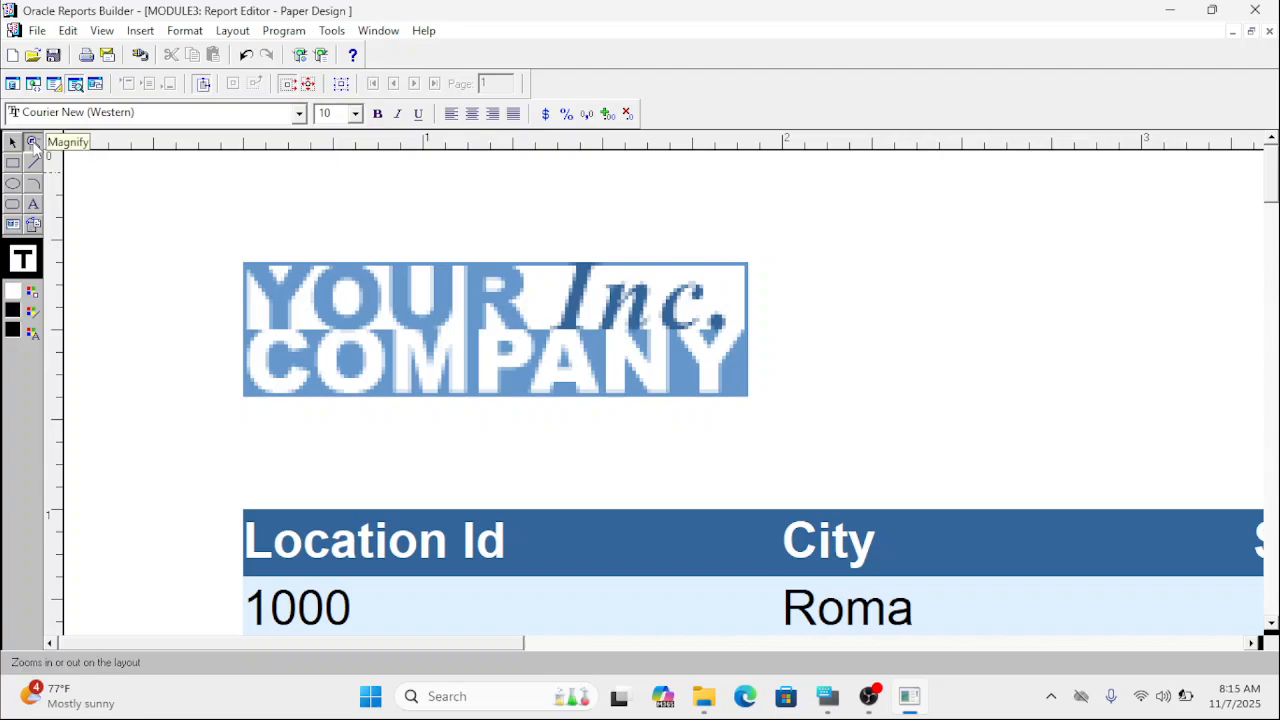
{"action": "left_click", "coordinate": [317, 284], "text": "shift"}
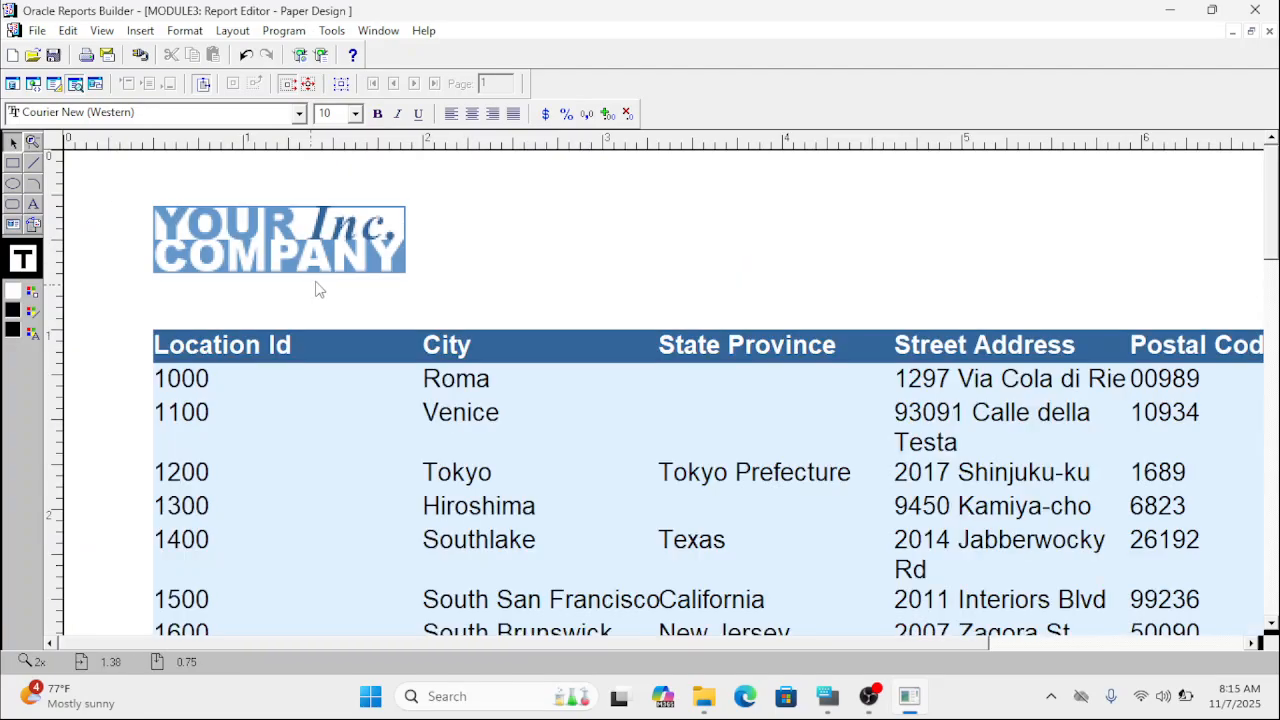
{"action": "key", "text": "shift"}
{"action": "key", "text": "shift"}
{"action": "key", "text": "shift"}
{"action": "key", "text": "shift"}
{"action": "key", "text": "shift"}
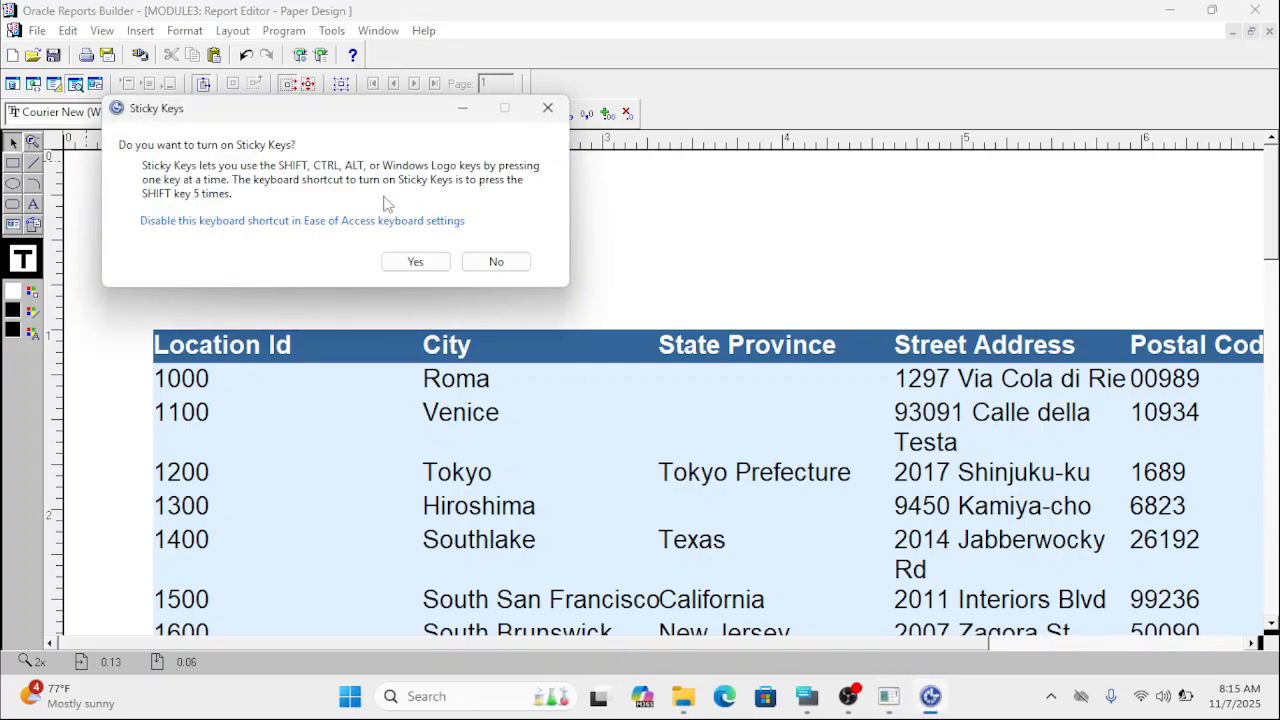
{"action": "left_click", "coordinate": [548, 107]}
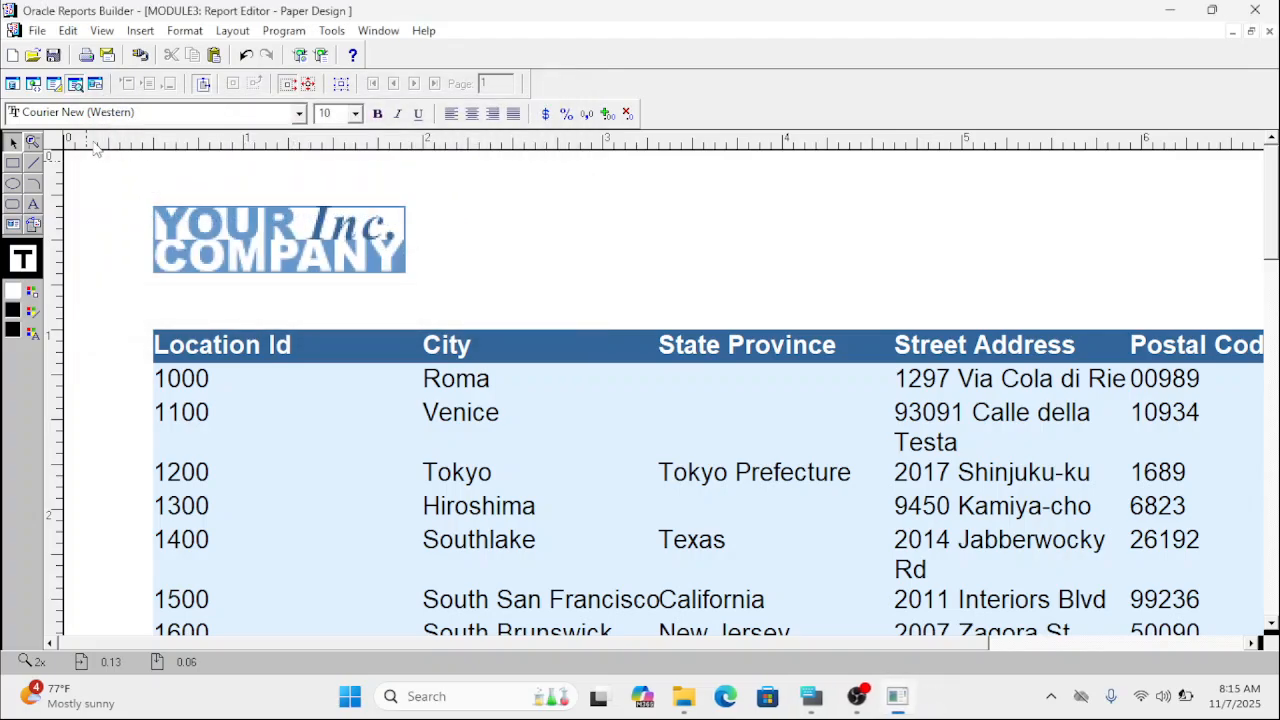
{"action": "left_click", "coordinate": [38, 143]}
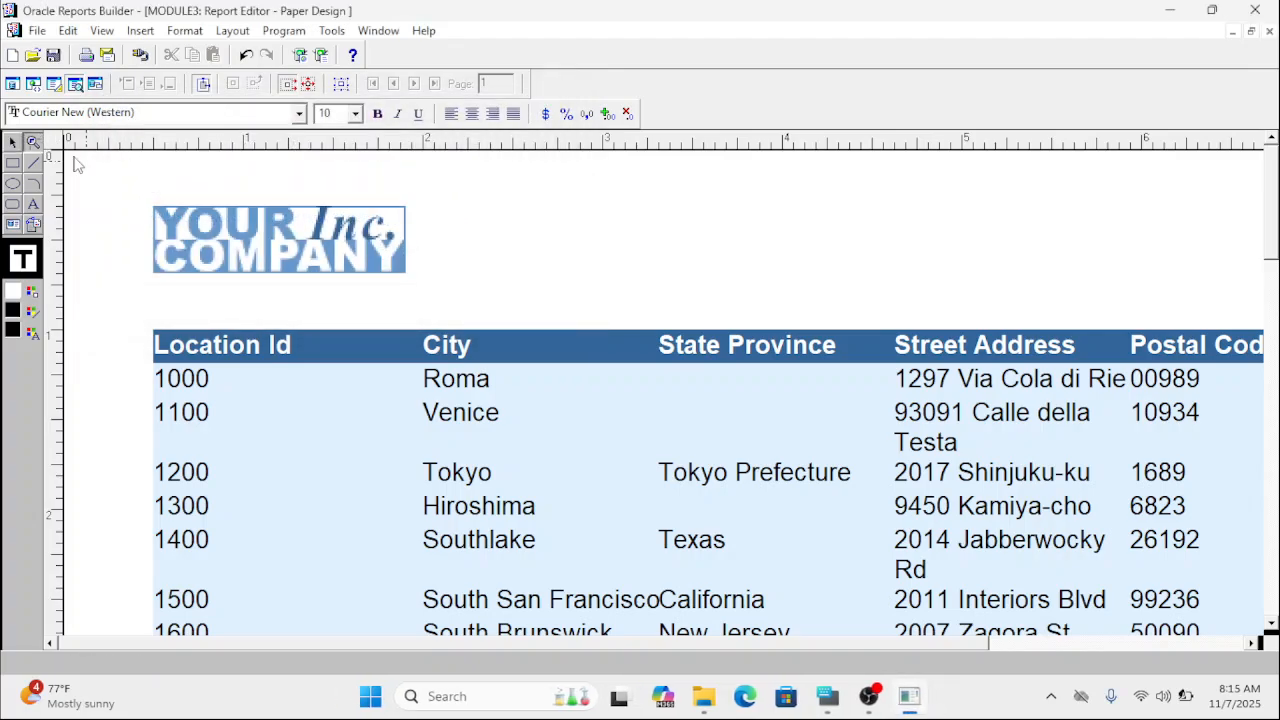
{"action": "left_click", "coordinate": [433, 300], "text": "shift"}
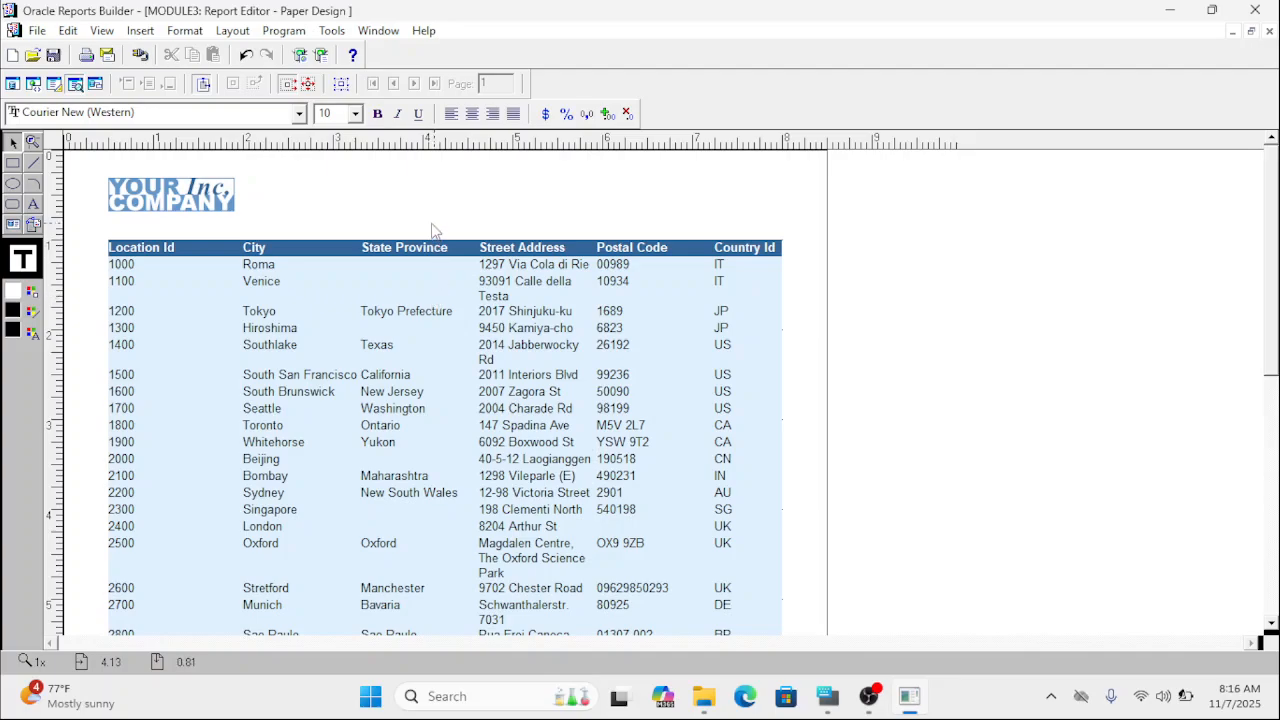
Add the heading text "Iqra Academia" to the paper design, beside the company logo and above the table.
{"action": "left_click", "coordinate": [210, 208]}
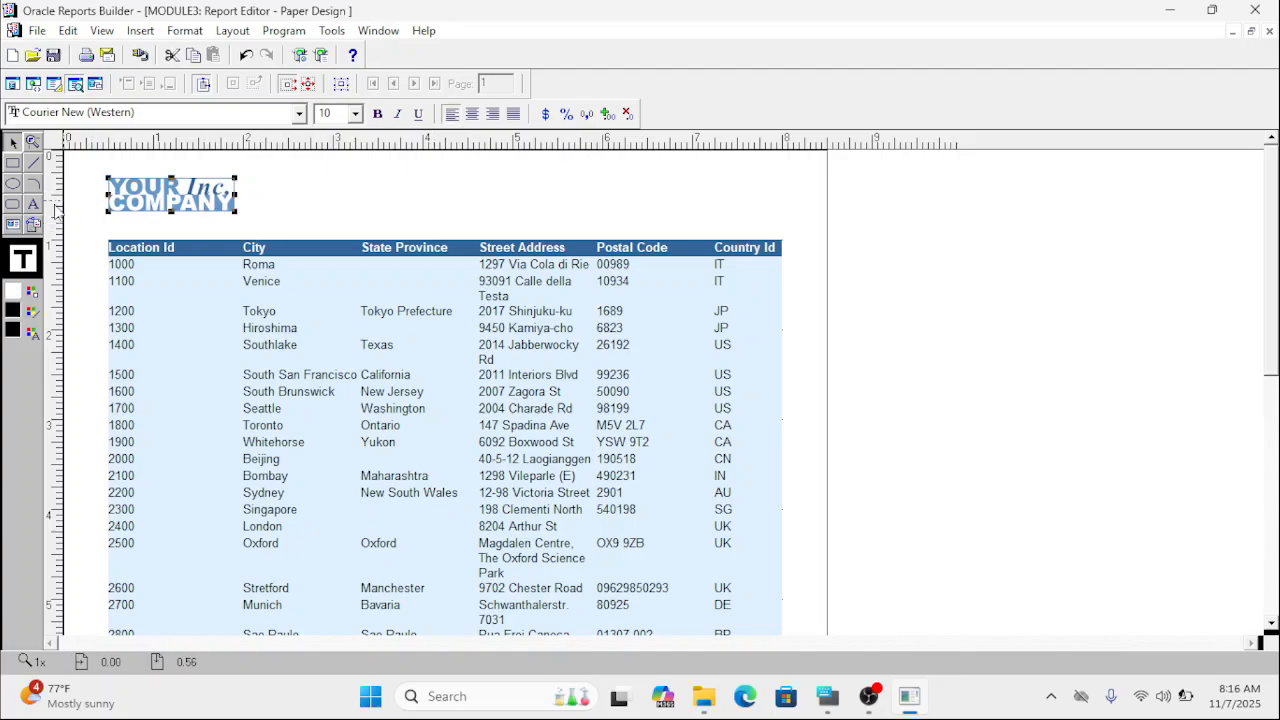
{"action": "left_click", "coordinate": [33, 204]}
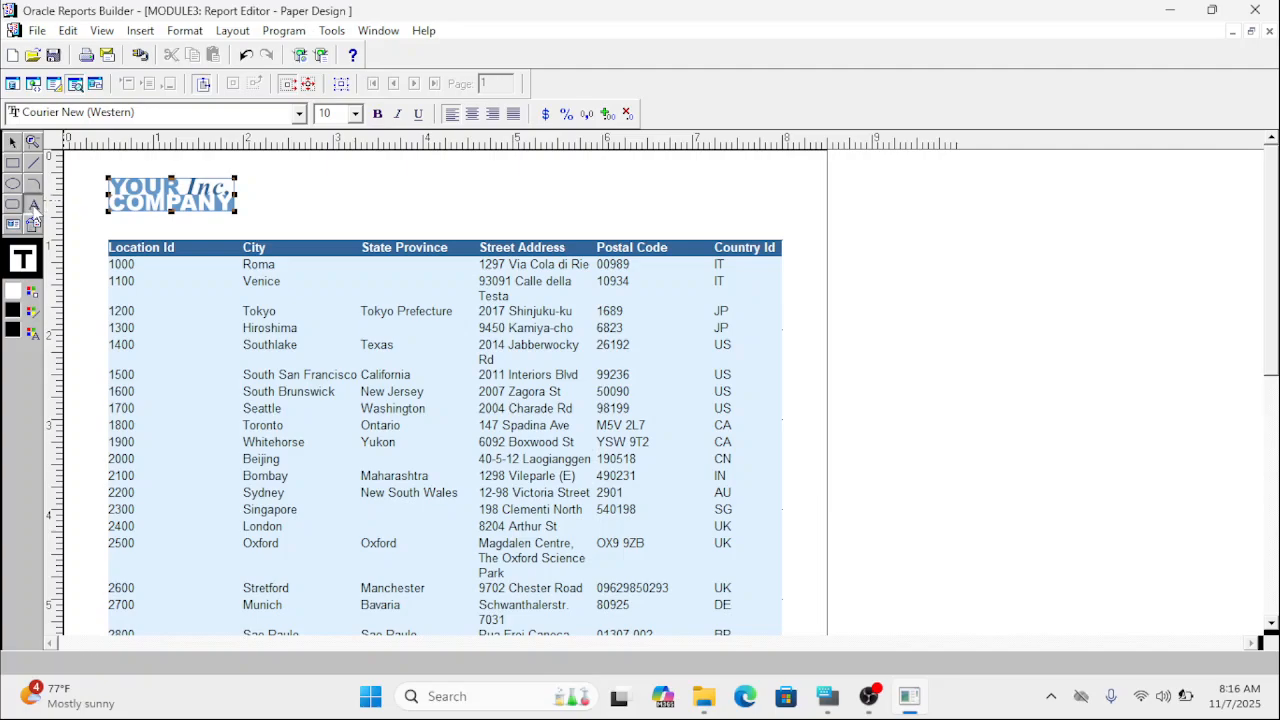
{"action": "left_click", "coordinate": [377, 191]}
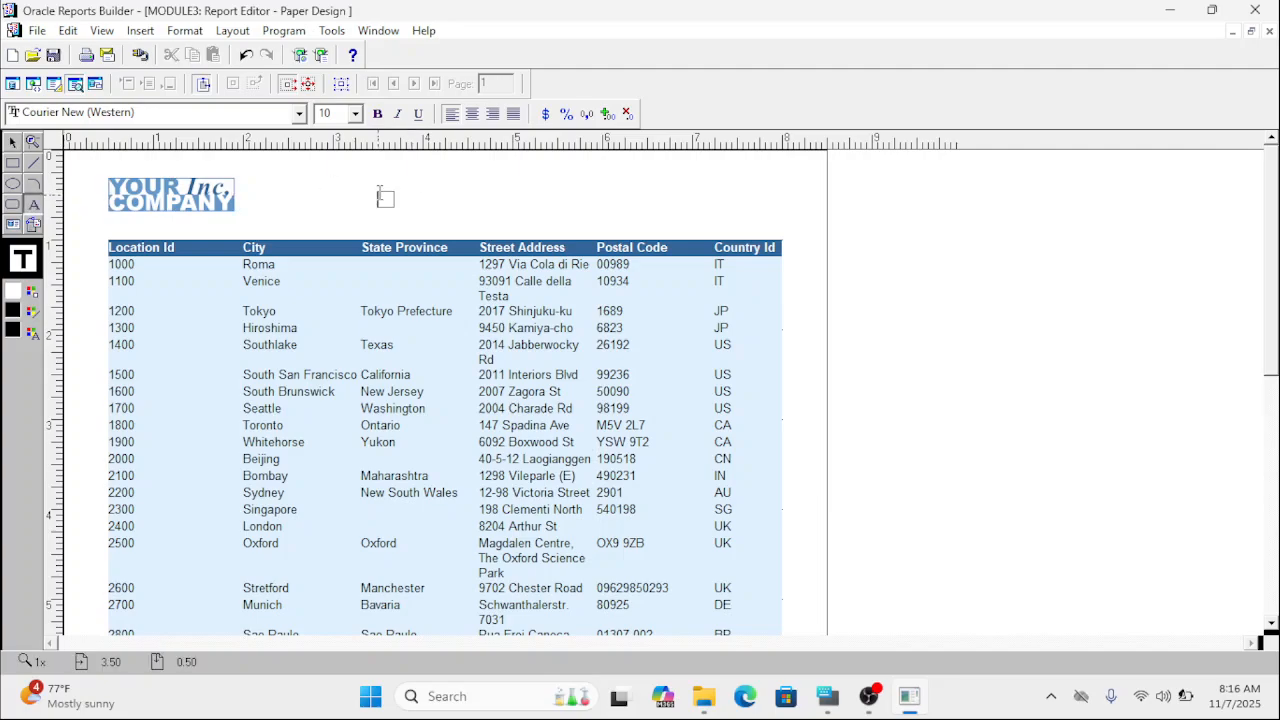
{"action": "type", "text": "L"}
{"action": "left_click", "coordinate": [834, 704]}
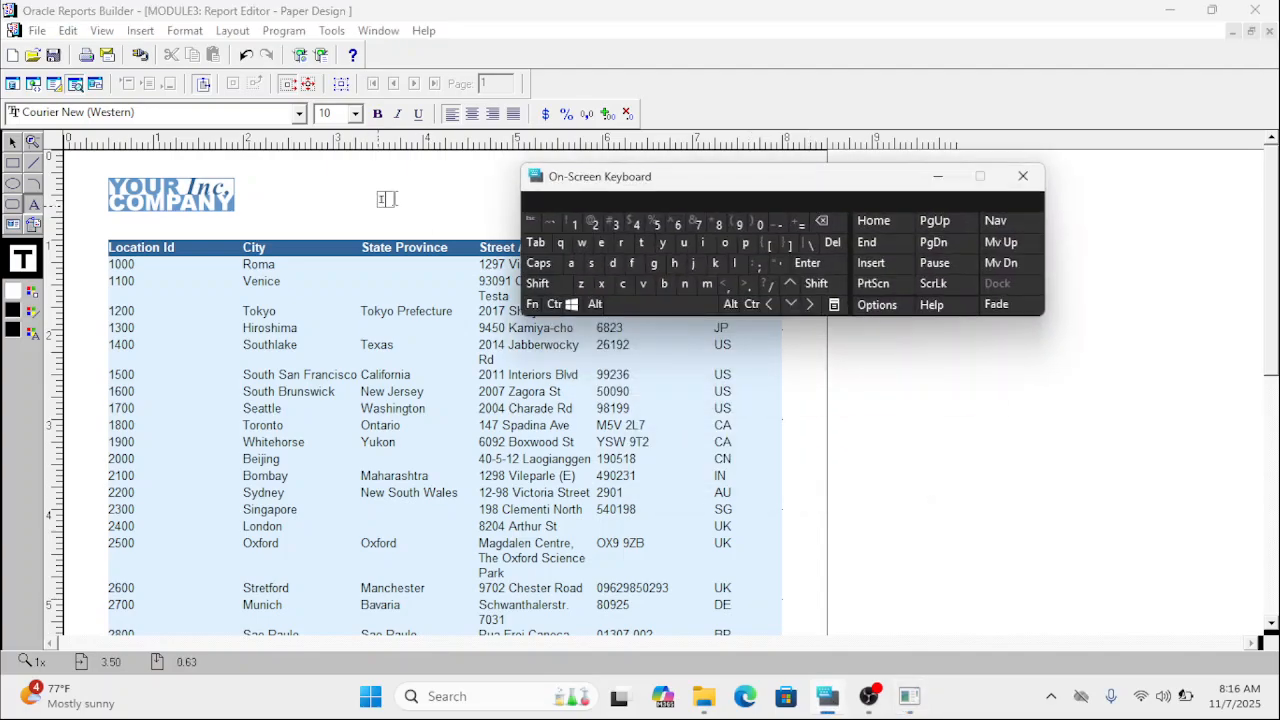
{"action": "left_click", "coordinate": [564, 245]}
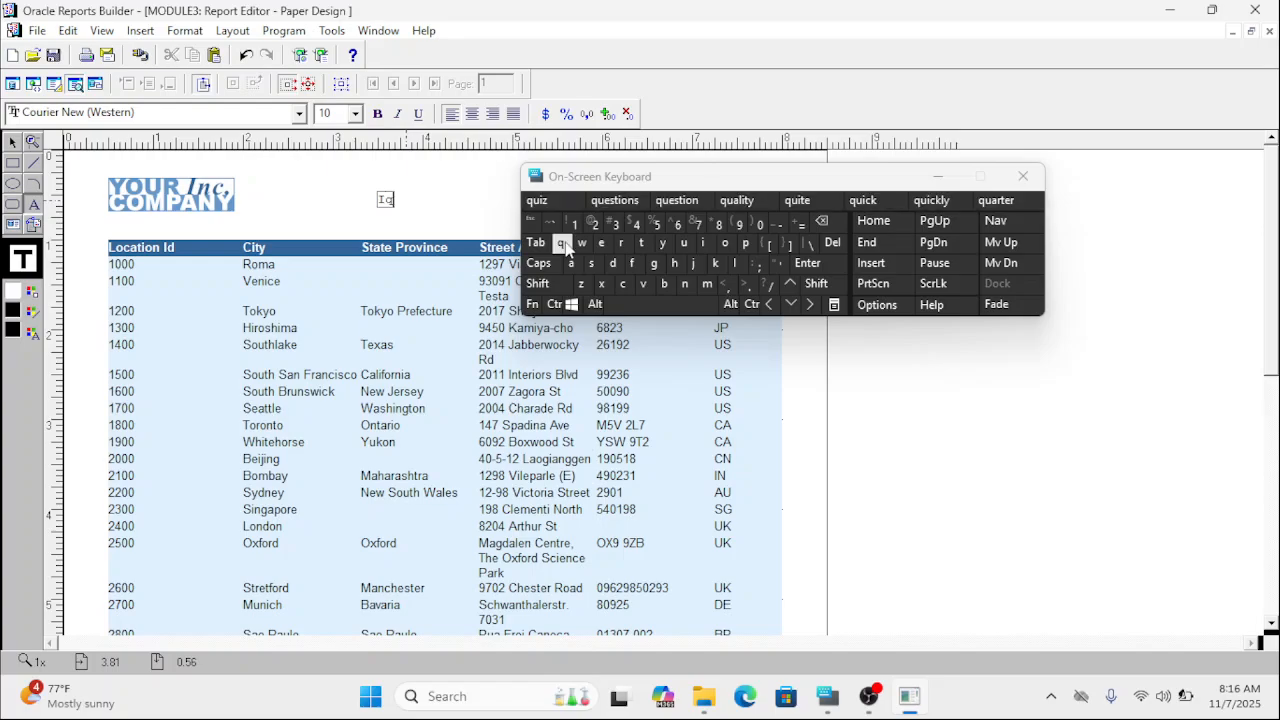
{"action": "type", "text": "r"}
{"action": "left_click", "coordinate": [573, 264]}
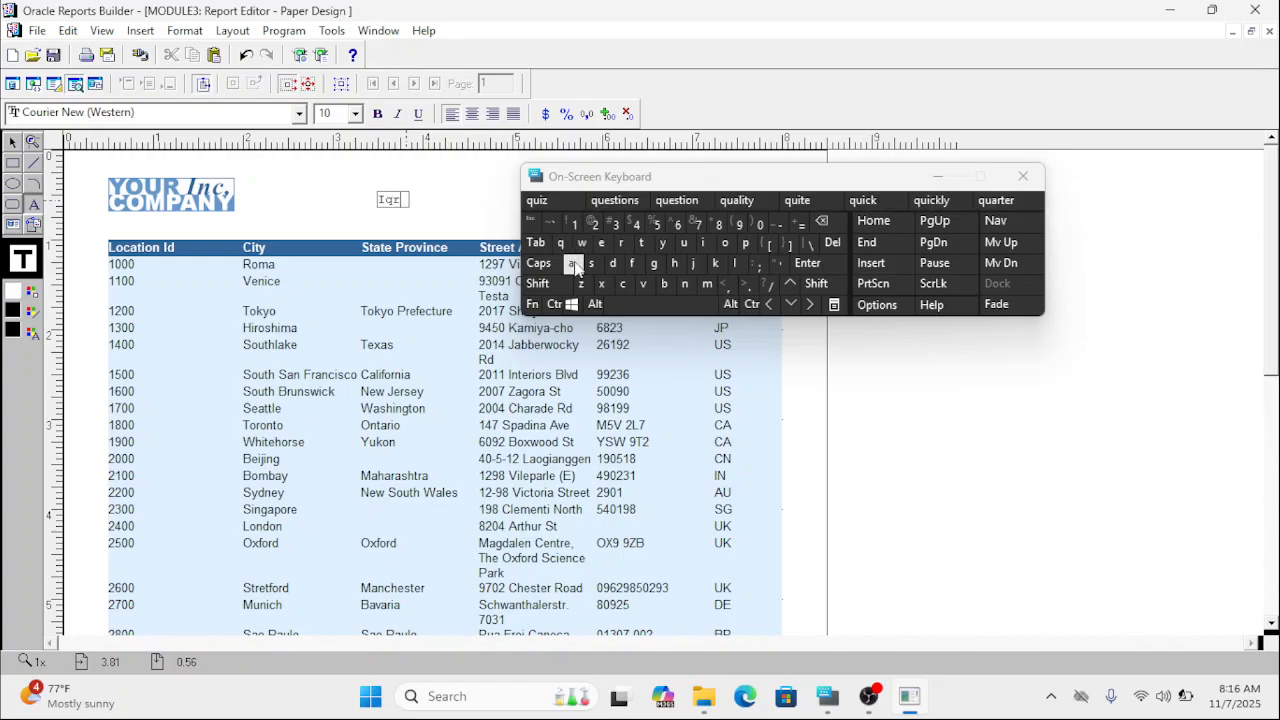
{"action": "type", "text": "A"}
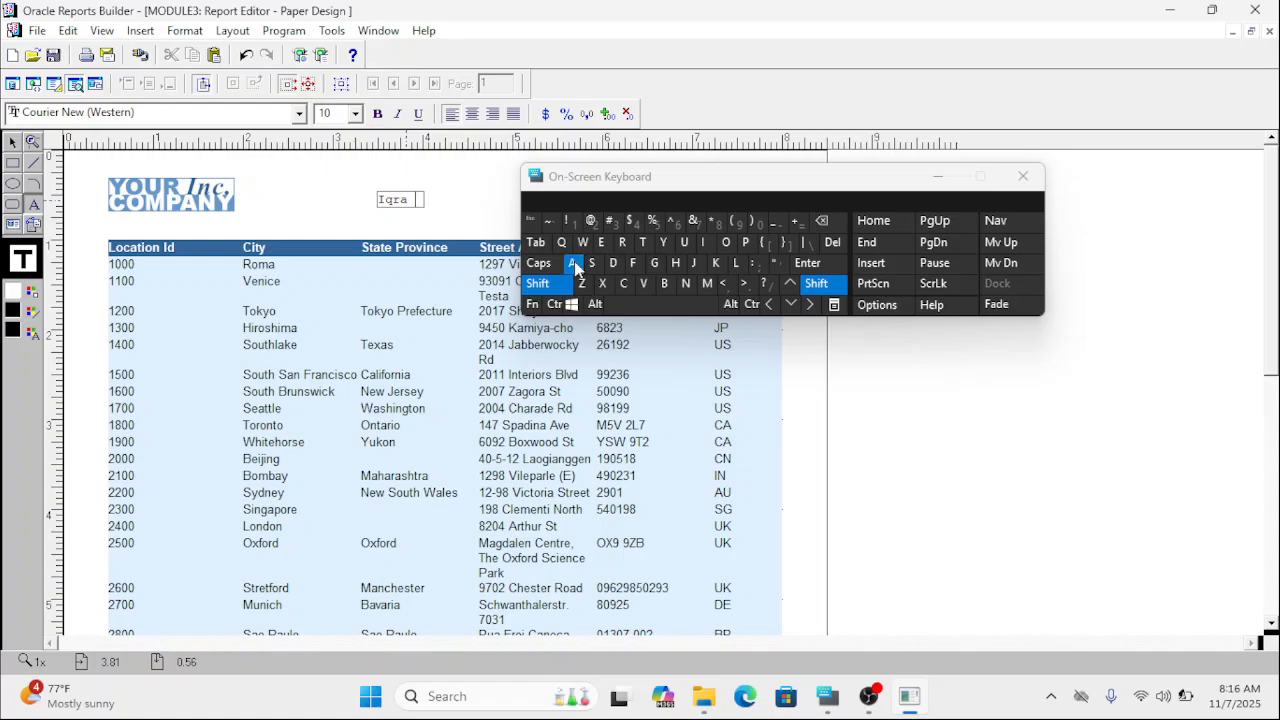
{"action": "type", "text": "Ac"}
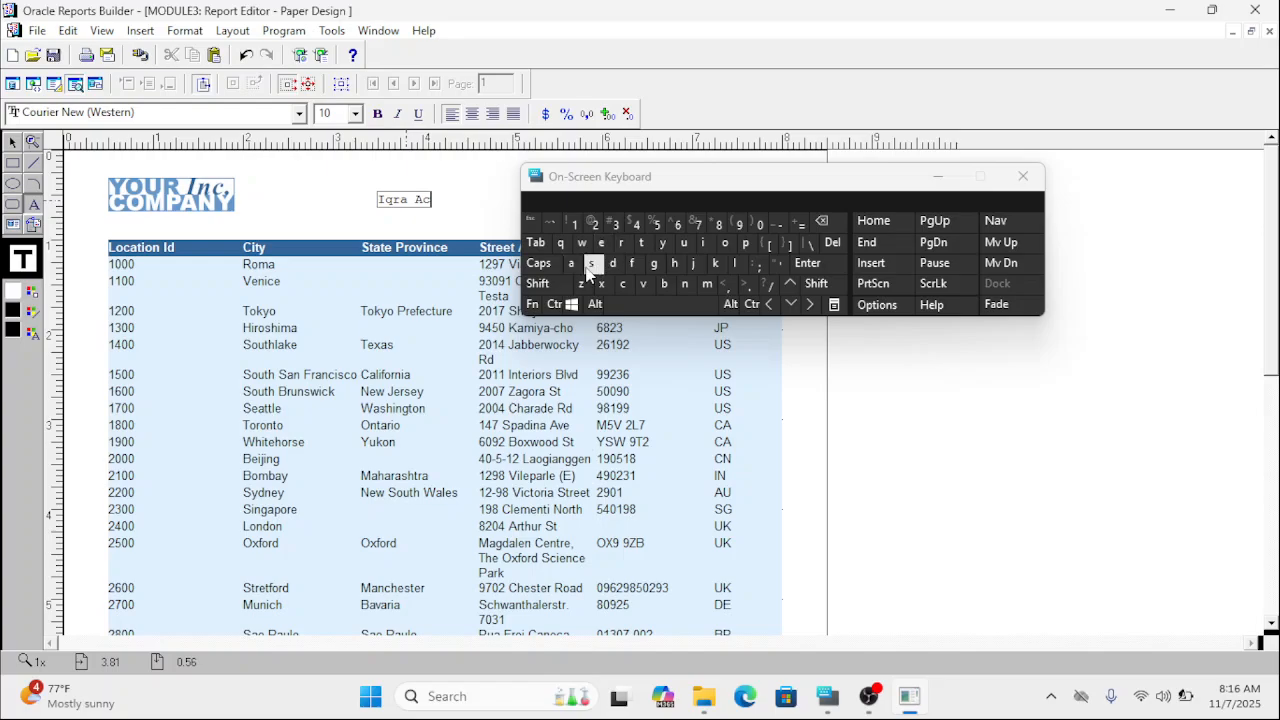
{"action": "type", "text": "ademia"}
Make the whole "Iqra Academia" heading bold and set its font size to 16.
{"action": "double_click", "coordinate": [467, 201]}
{"action": "double_click", "coordinate": [405, 200]}
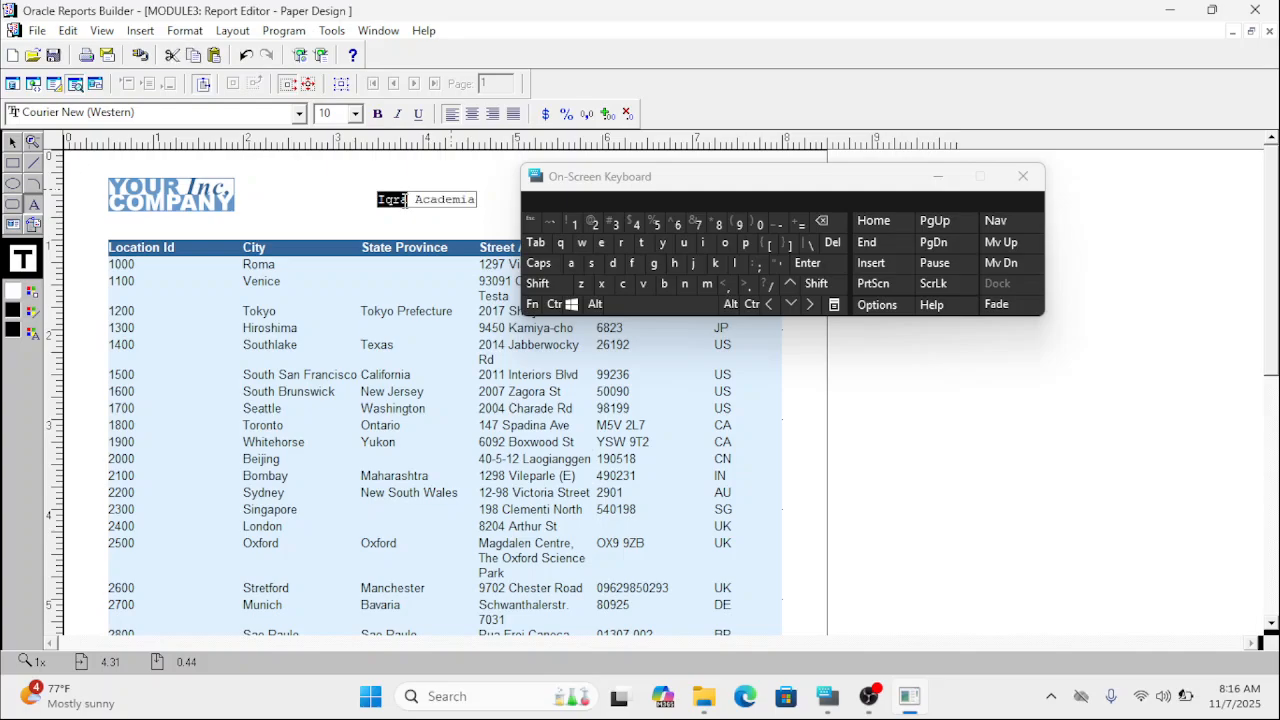
{"action": "left_click", "coordinate": [404, 201]}
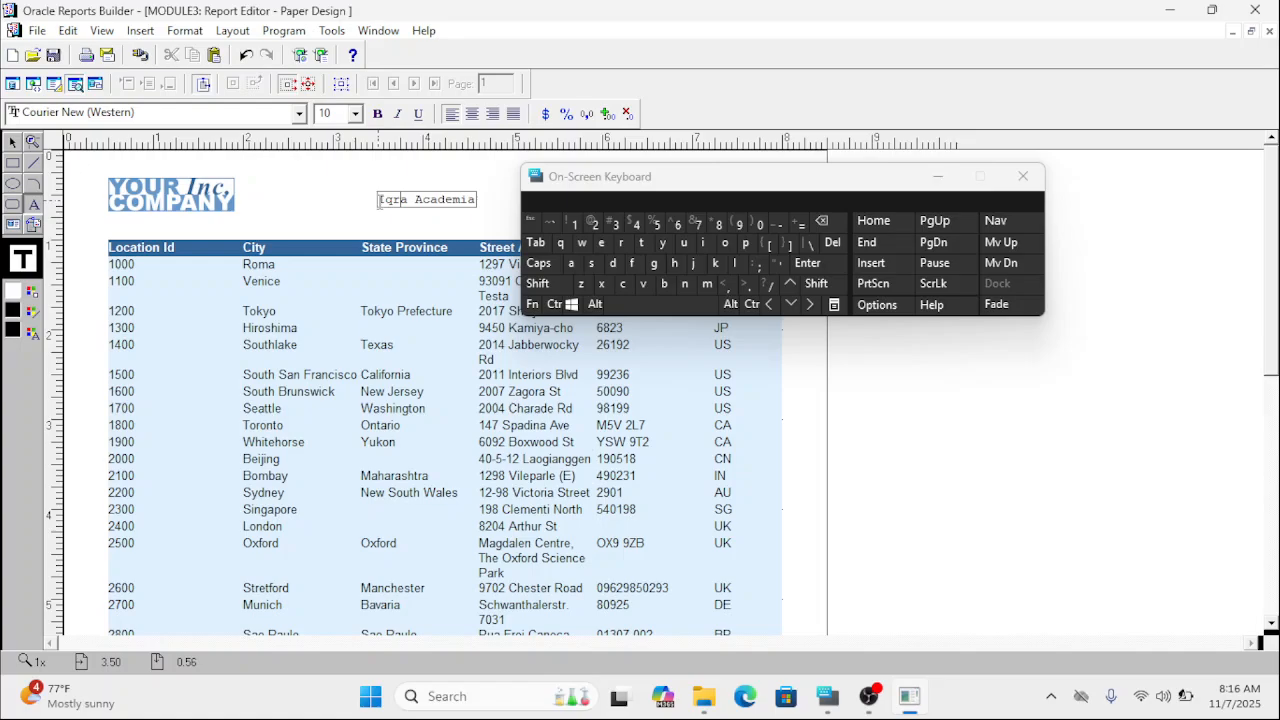
{"action": "left_click_drag", "start_coordinate": [377, 200], "coordinate": [478, 199]}
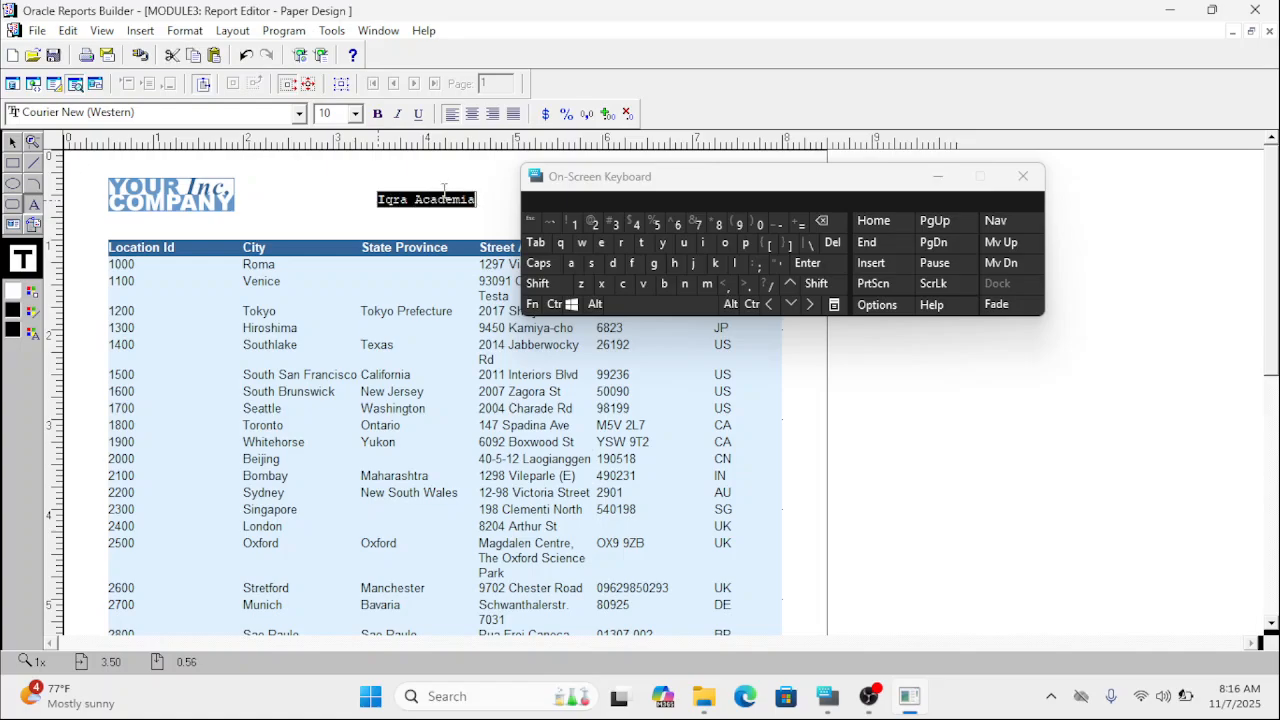
{"action": "left_click", "coordinate": [378, 114]}
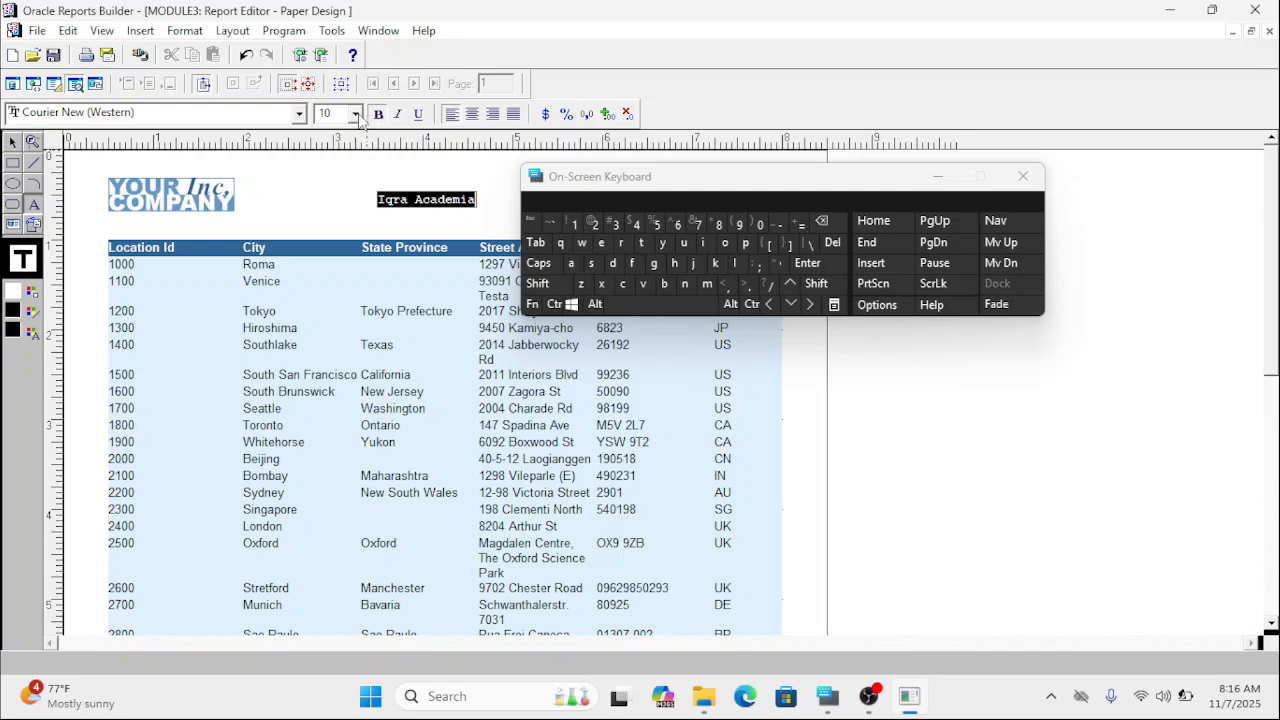
{"action": "left_click", "coordinate": [356, 115]}
{"action": "left_click", "coordinate": [327, 190]}
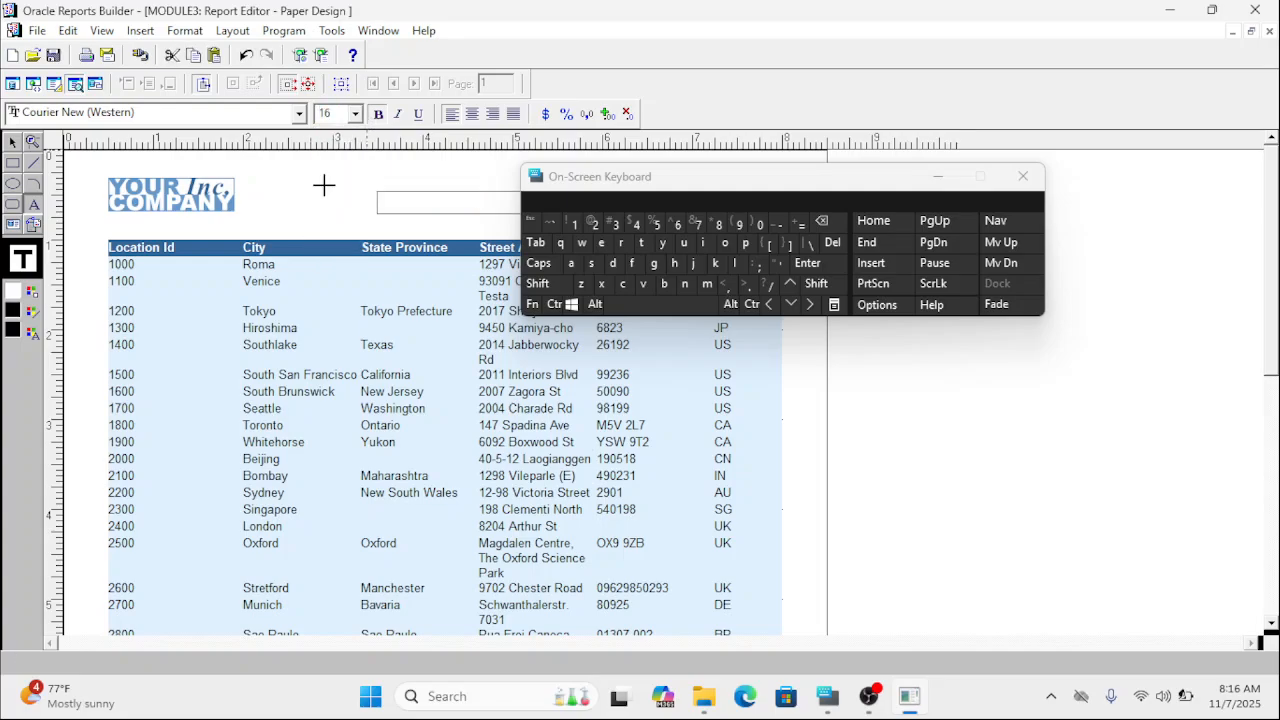
{"action": "left_click", "coordinate": [938, 178]}
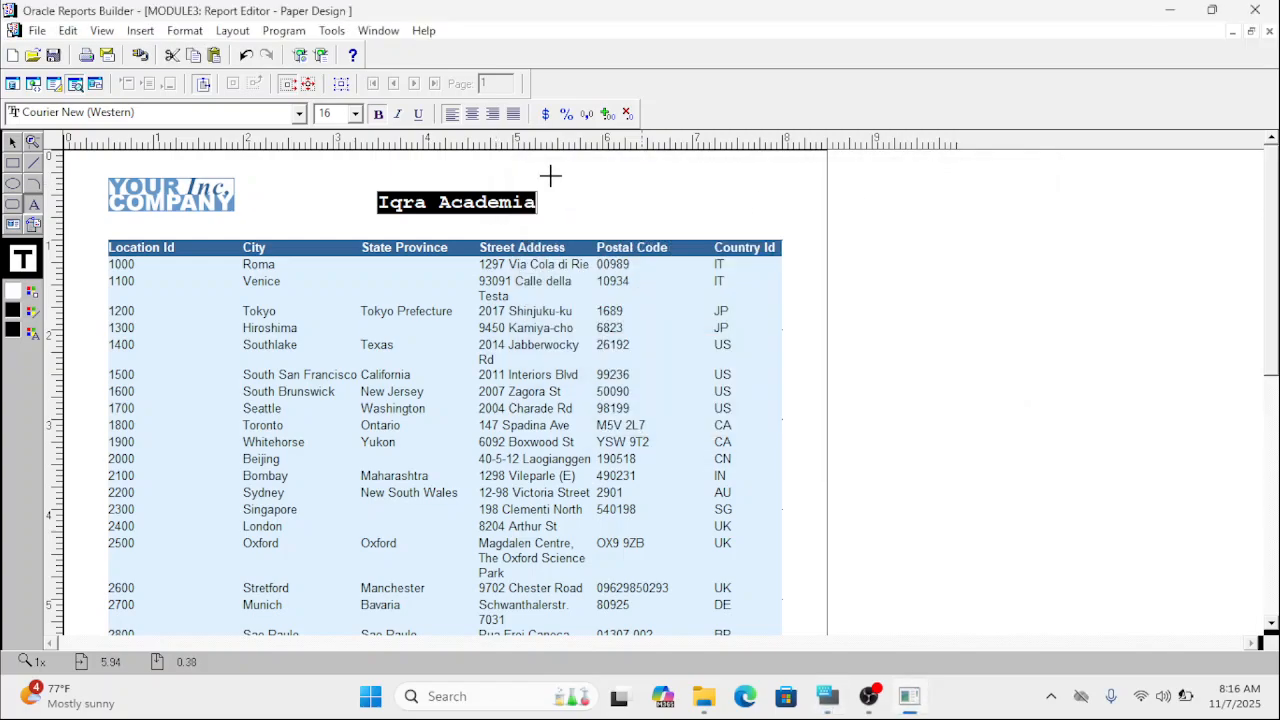
Enlarge the heading to font size 22 and make it italic.
{"action": "left_click", "coordinate": [356, 114]}
{"action": "left_click", "coordinate": [333, 177]}
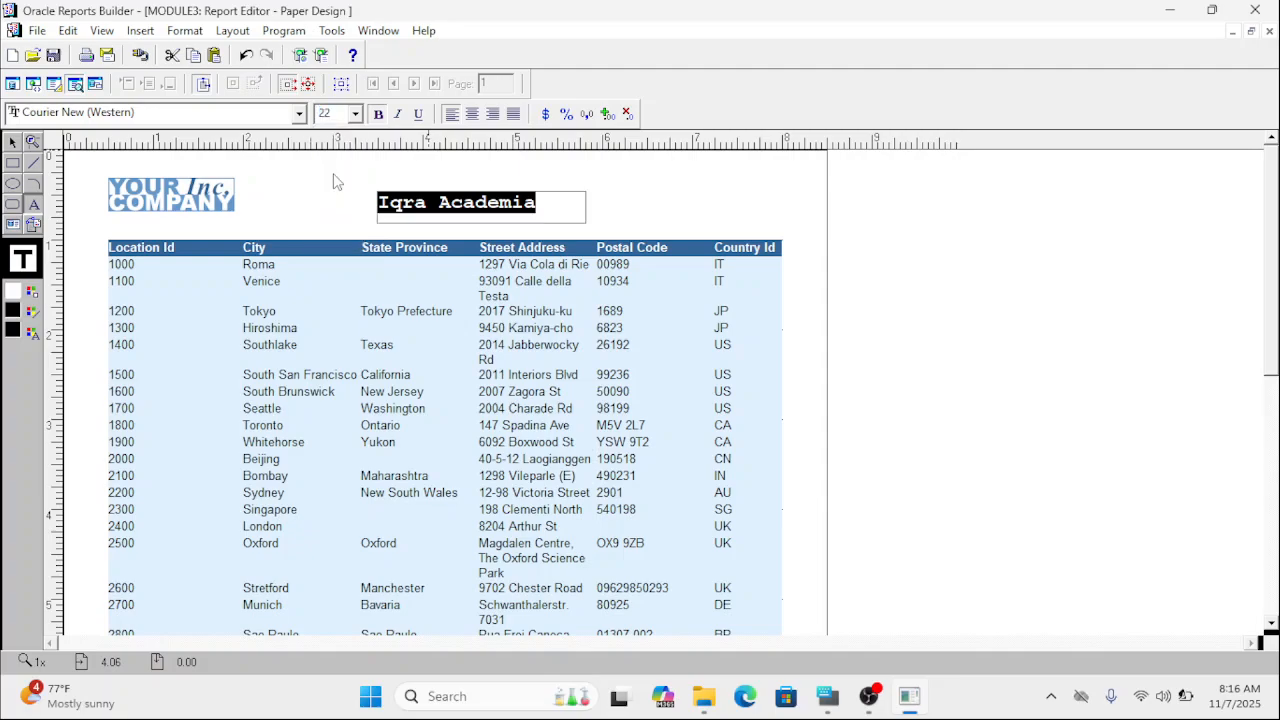
{"action": "left_click", "coordinate": [399, 115]}
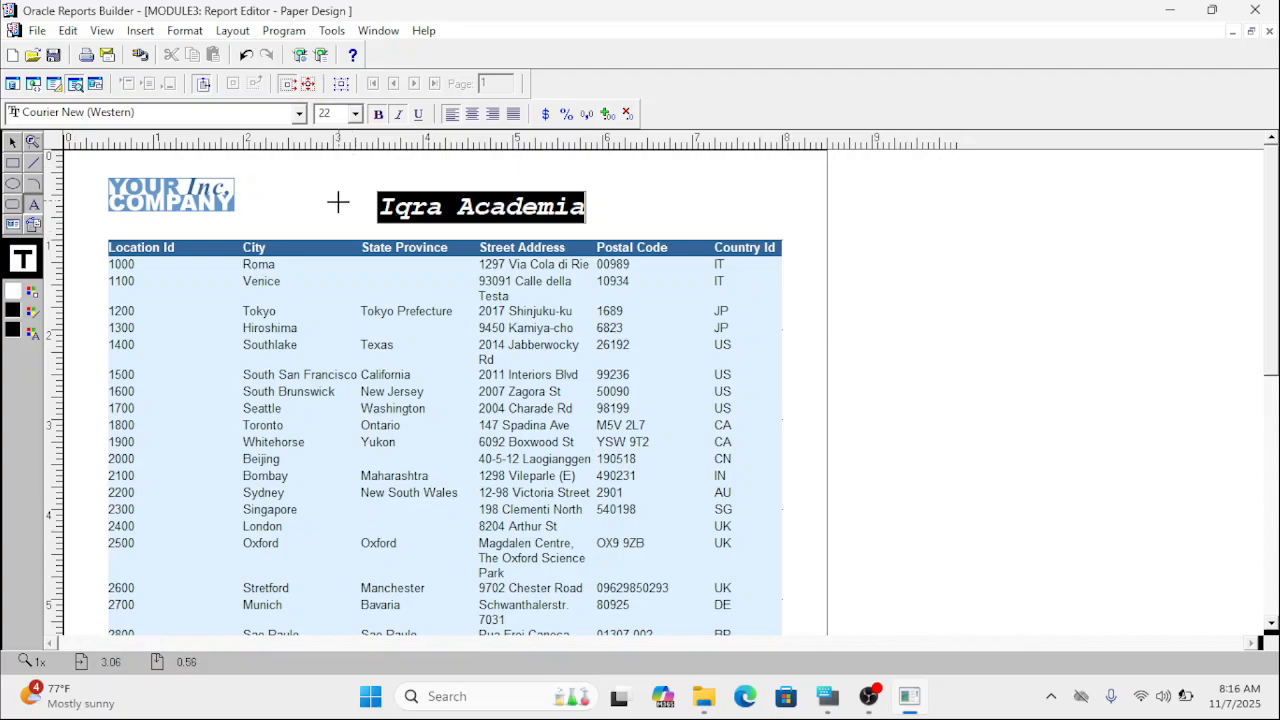
{"action": "left_click", "coordinate": [336, 205]}
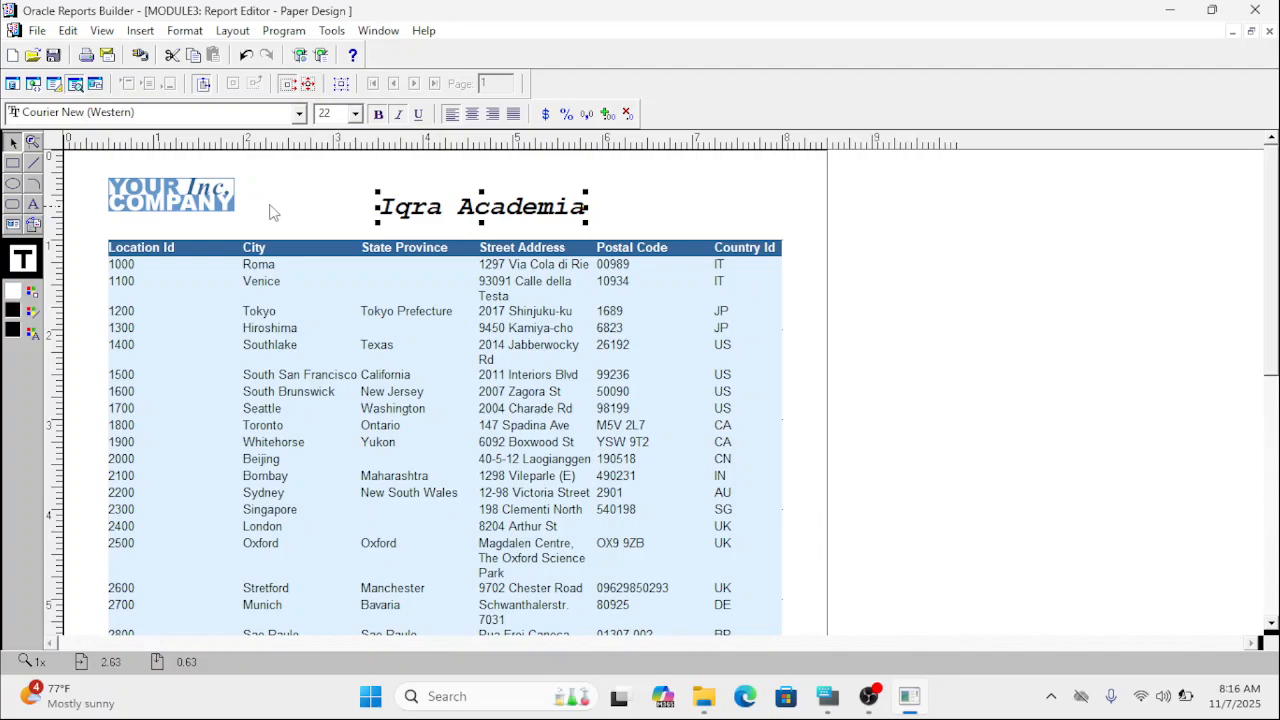
Draw a rounded rectangle over the heading, about 2.7 by 0.6 inches, and delete it.
{"action": "left_click", "coordinate": [13, 207]}
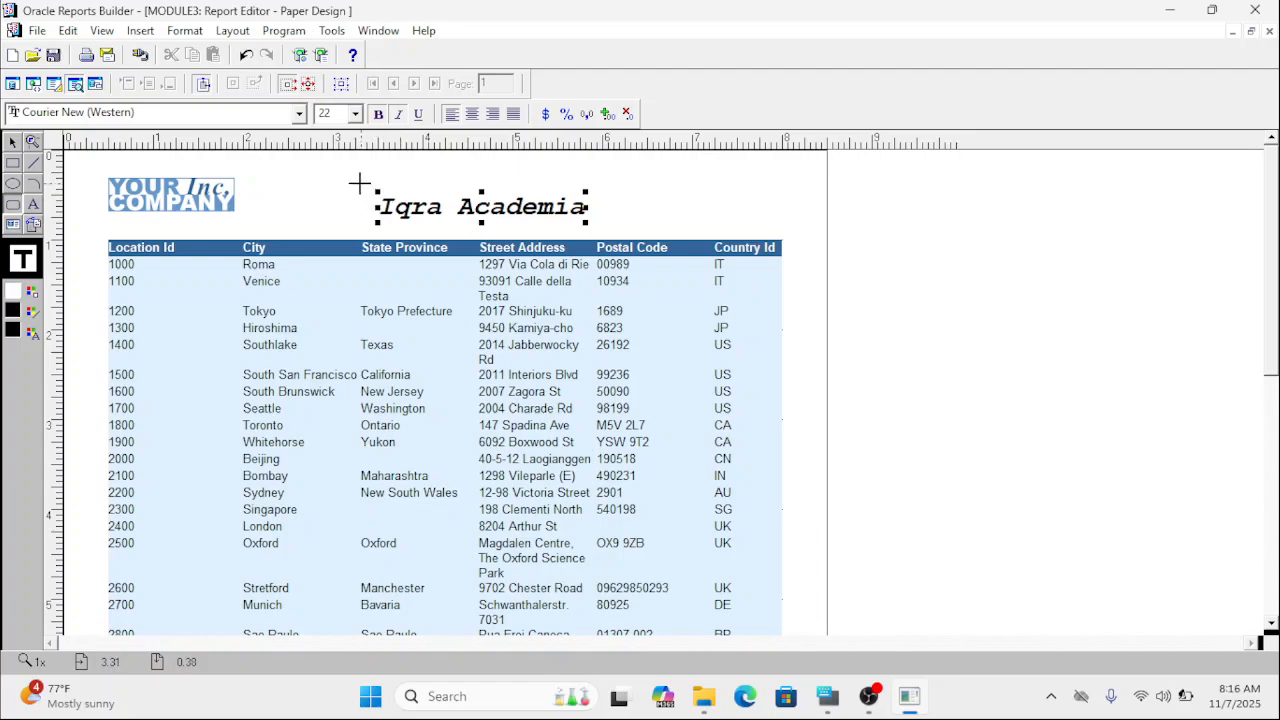
{"action": "left_click_drag", "start_coordinate": [362, 181], "coordinate": [597, 225]}
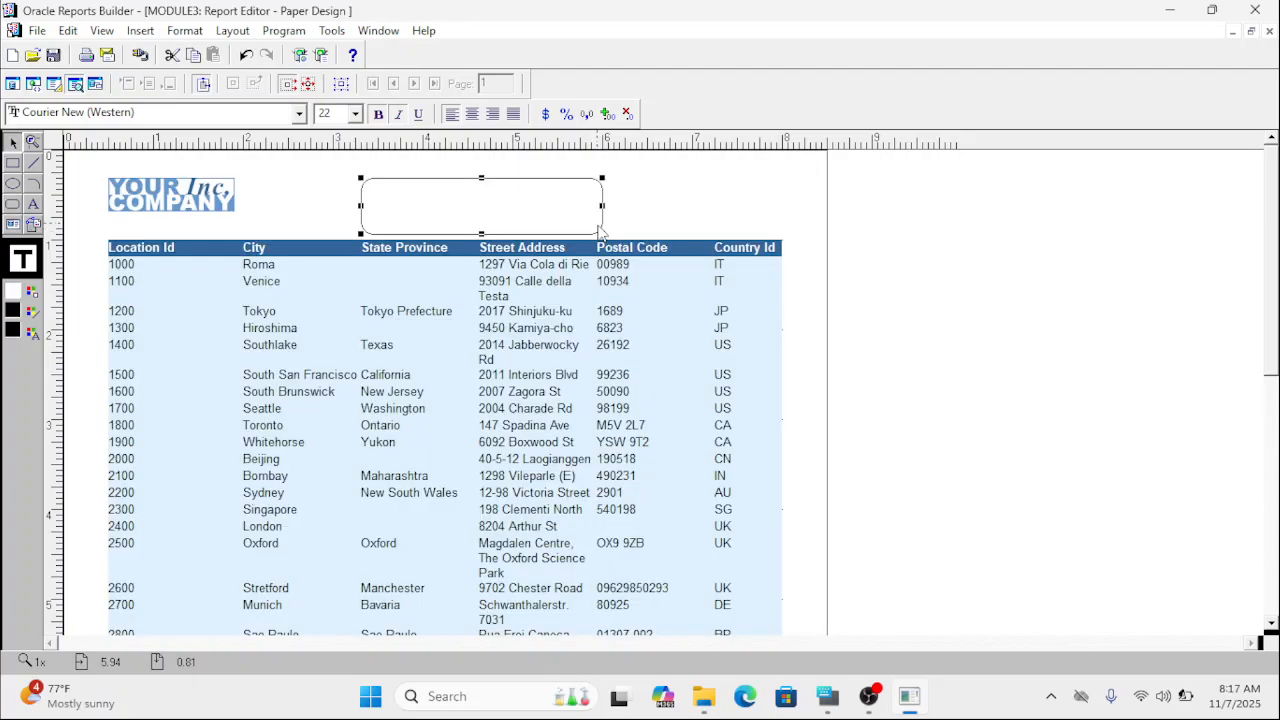
{"action": "right_click", "coordinate": [543, 215]}
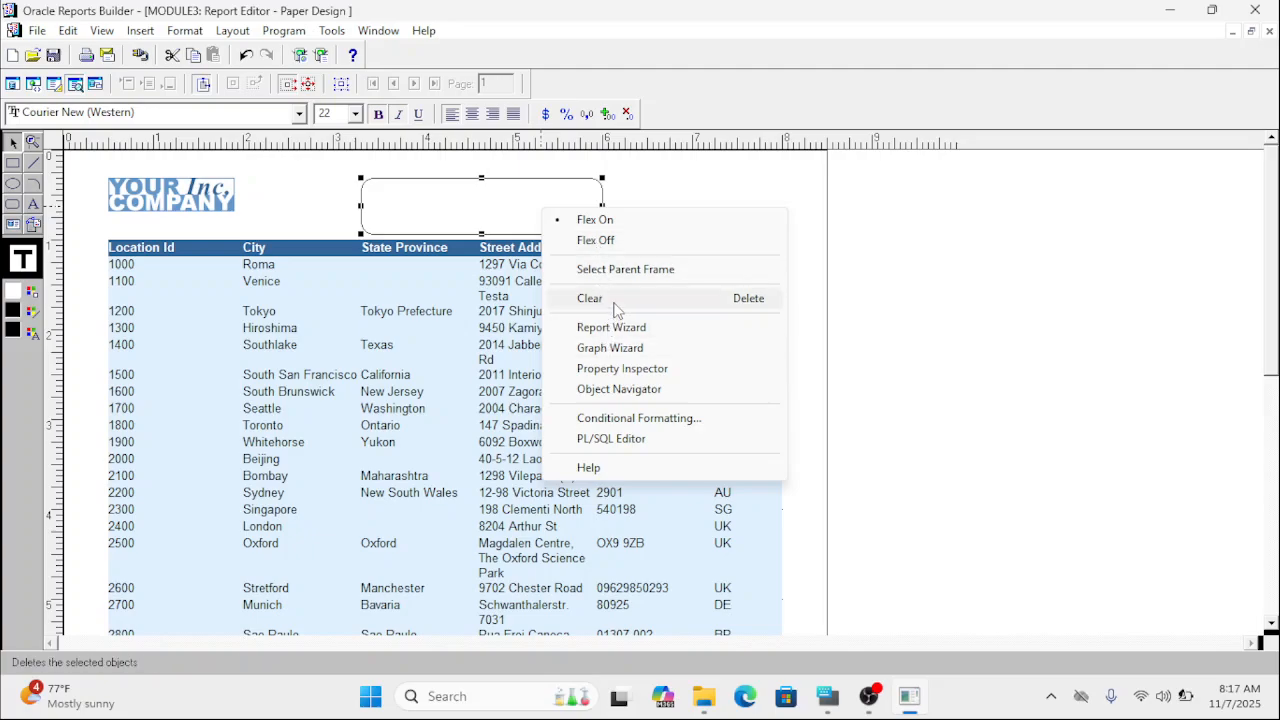
{"action": "left_click", "coordinate": [615, 304]}
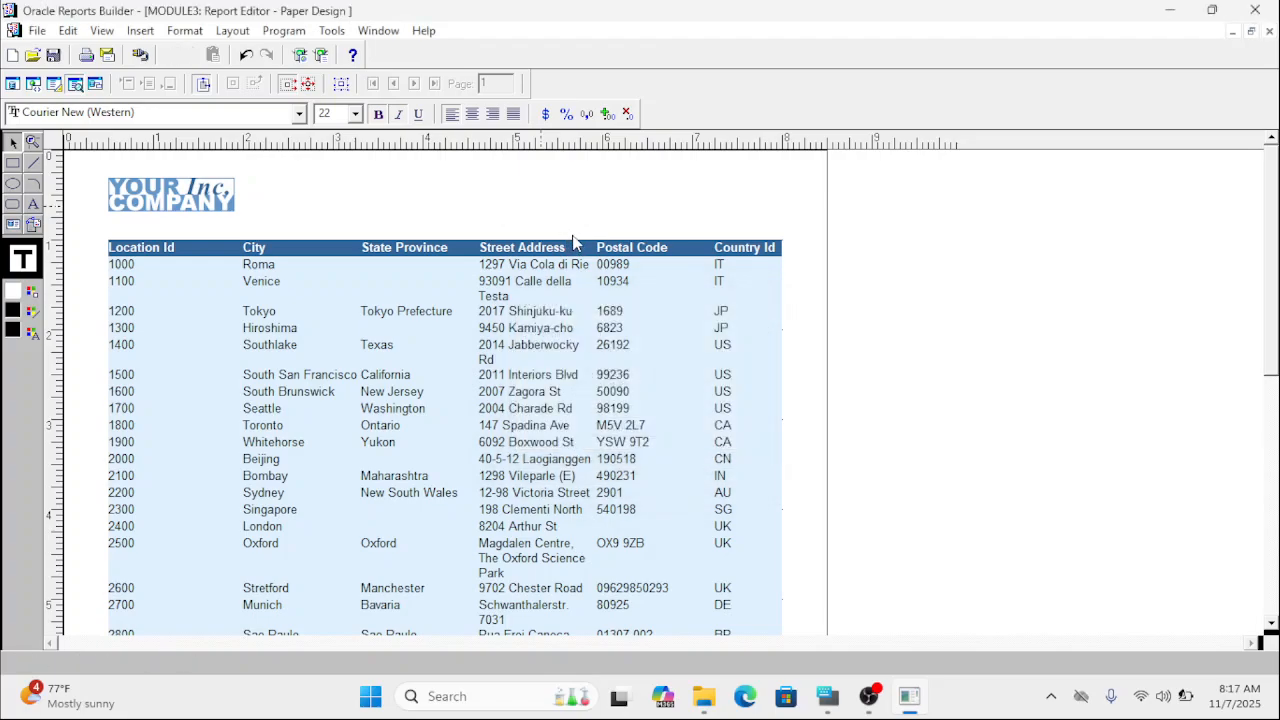
Move the "Iqra Academia" heading about 0.3 inch closer to the company logo and deselect it.
{"action": "left_click", "coordinate": [566, 212]}
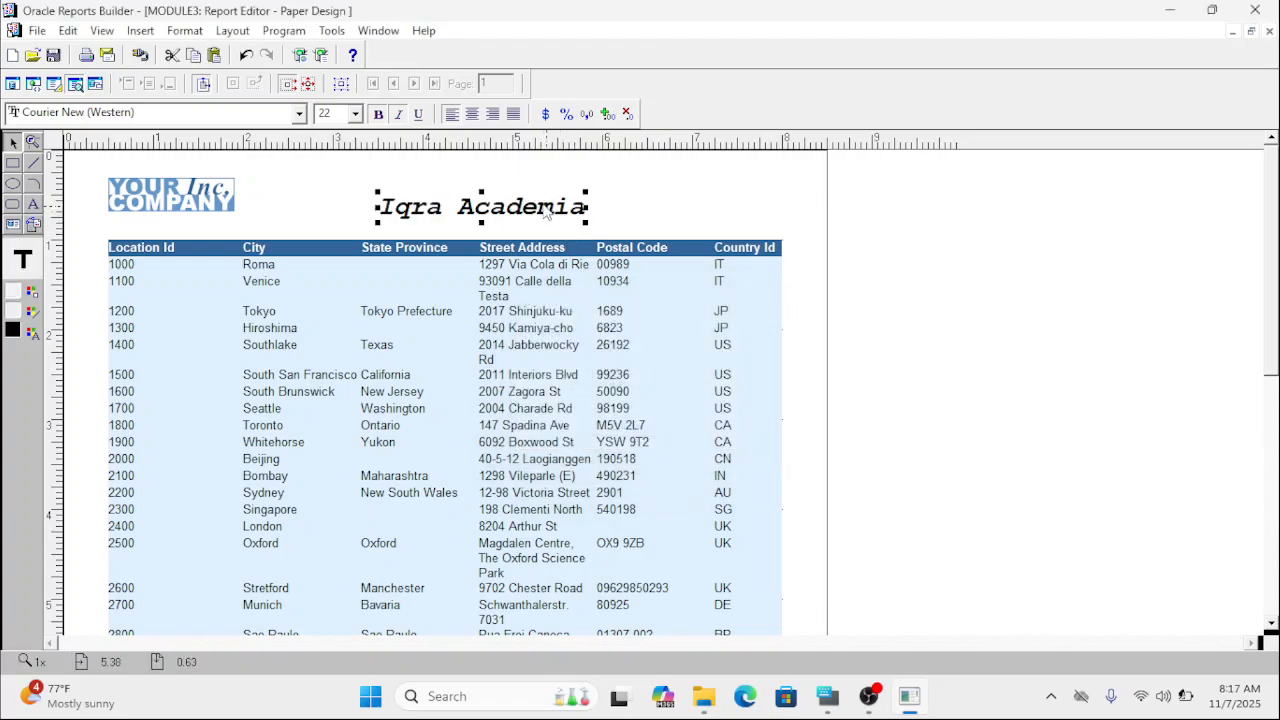
{"action": "left_click_drag", "start_coordinate": [524, 209], "coordinate": [466, 197]}
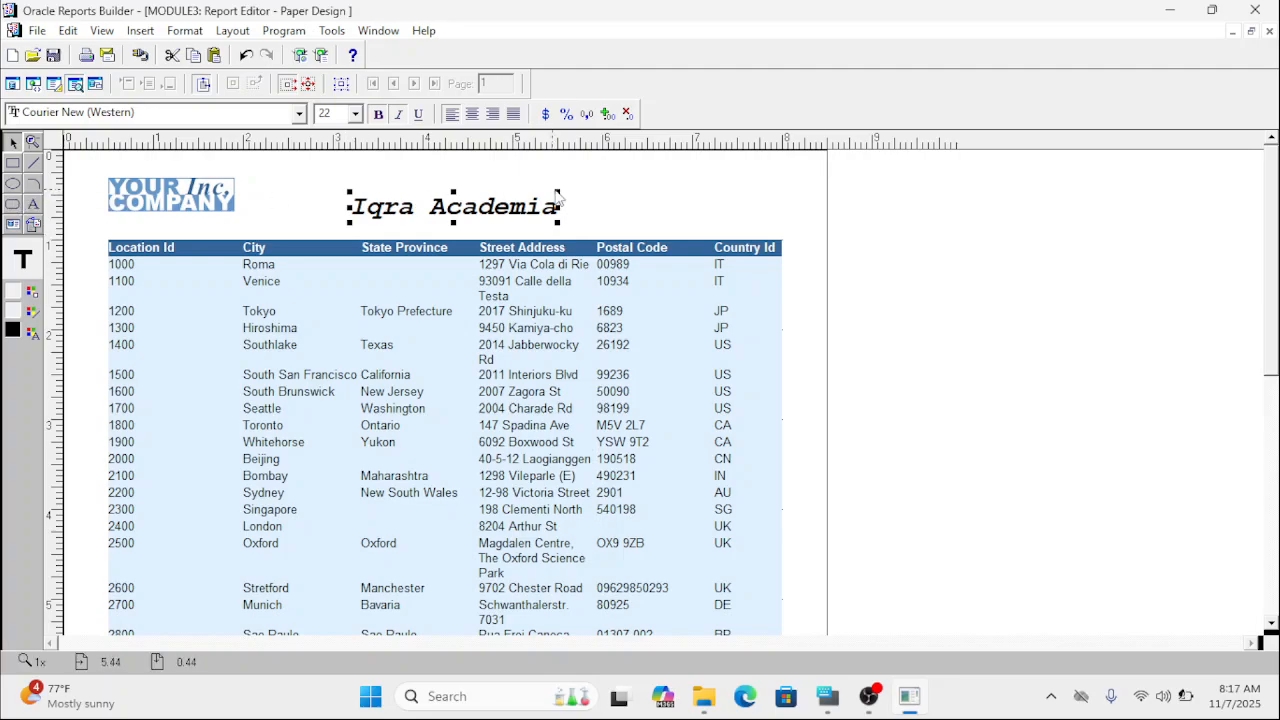
{"action": "left_click", "coordinate": [617, 203]}
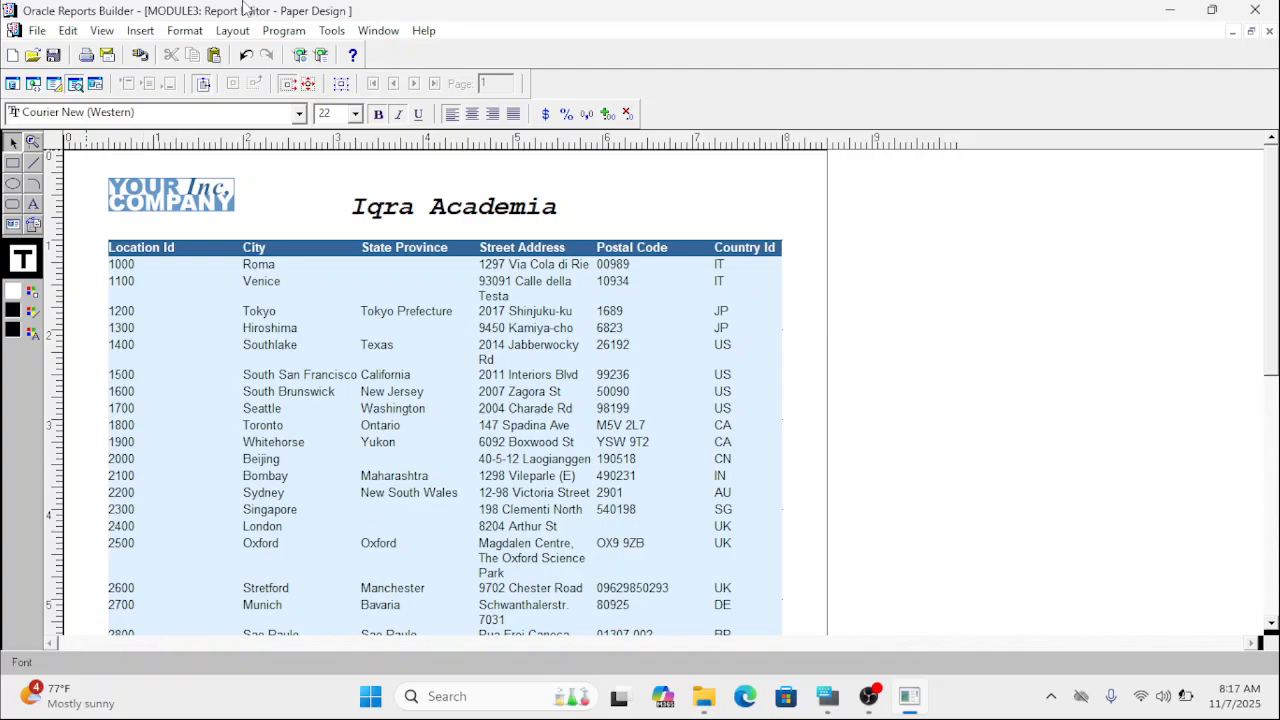
{"action": "left_click", "coordinate": [37, 31]}
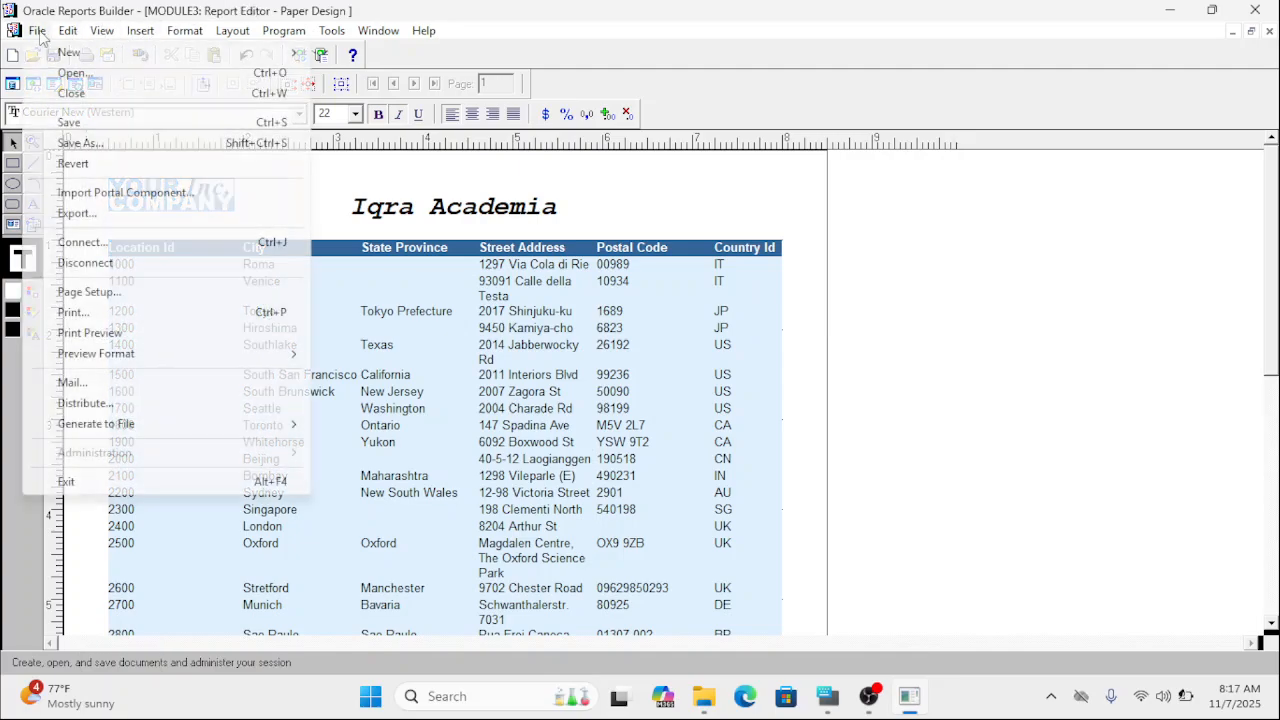
{"action": "left_click", "coordinate": [116, 128]}
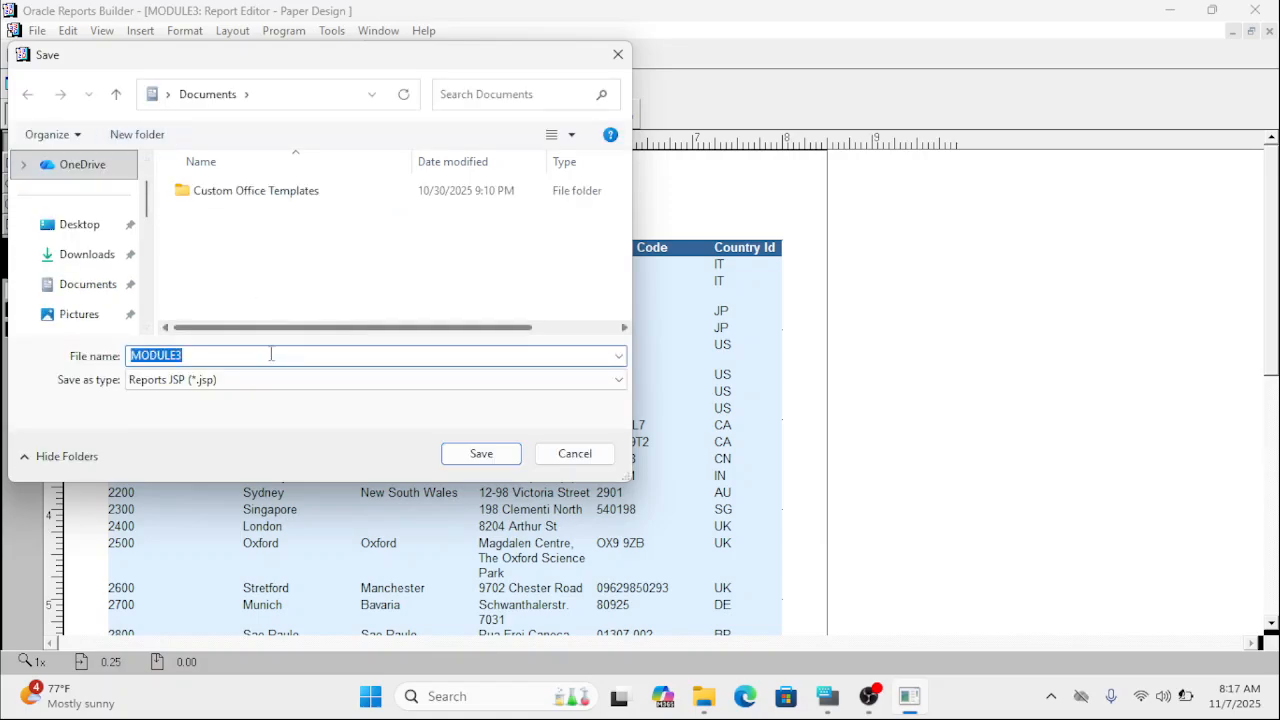
{"action": "left_click", "coordinate": [251, 382]}
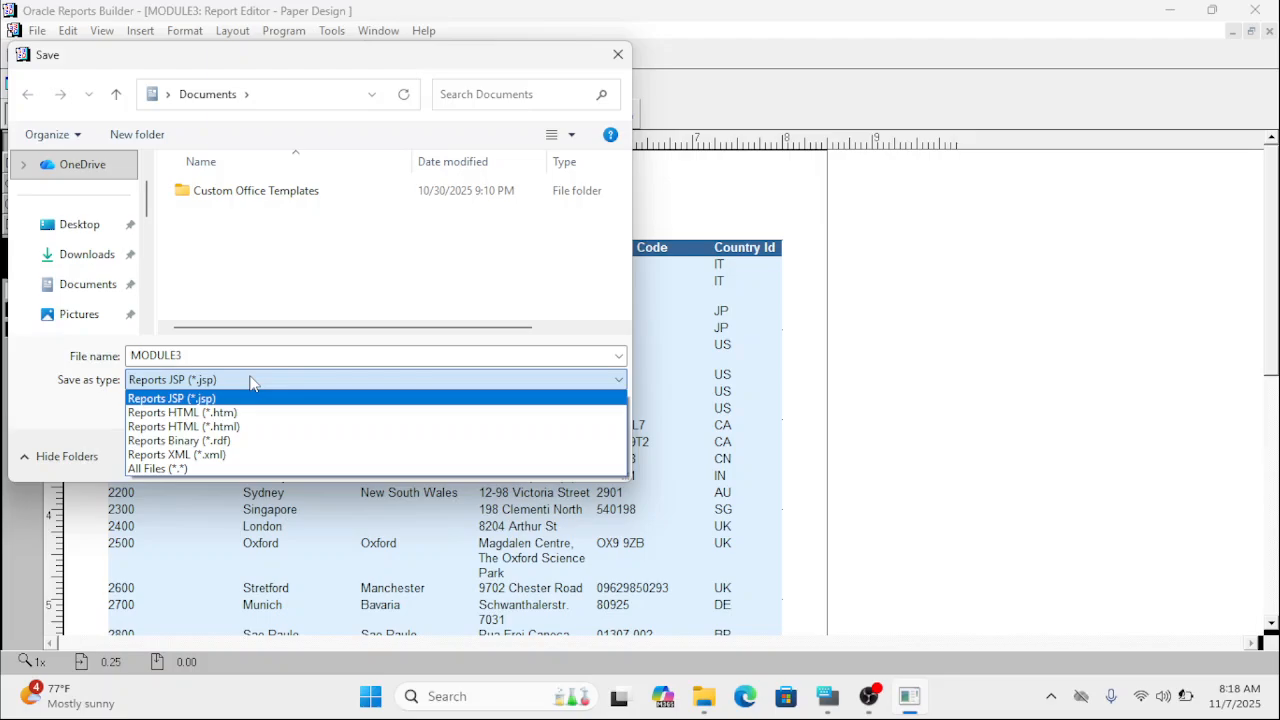
{"action": "left_click", "coordinate": [226, 441]}
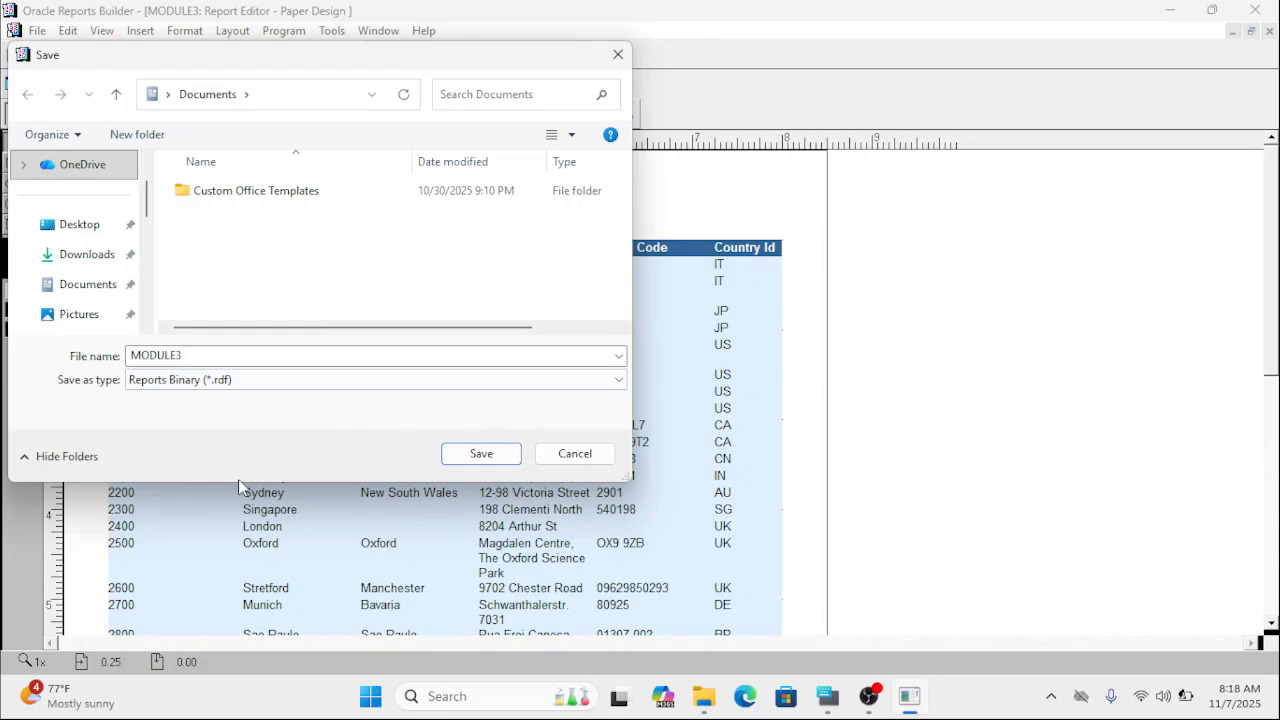
{"action": "left_click", "coordinate": [576, 453]}
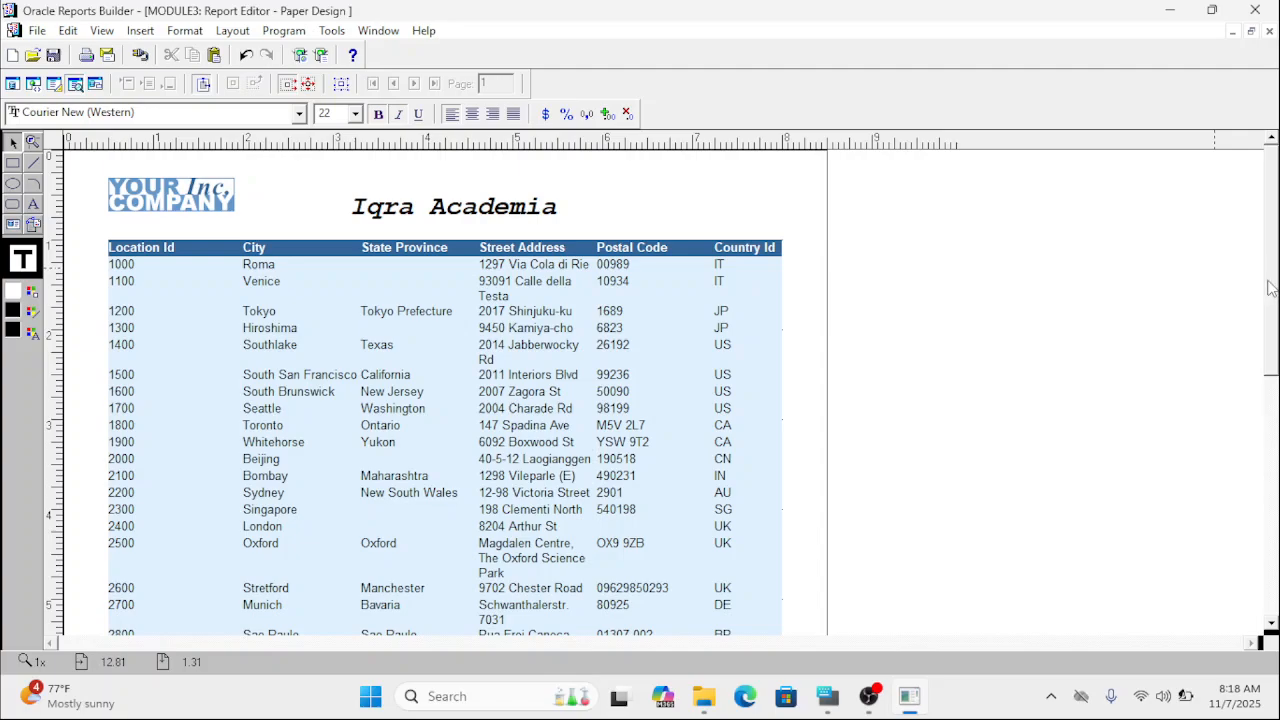
Look over the LOCATIONS report and reopen it in the Report Wizard.
{"action": "left_click_drag", "start_coordinate": [1277, 287], "coordinate": [1275, 394]}
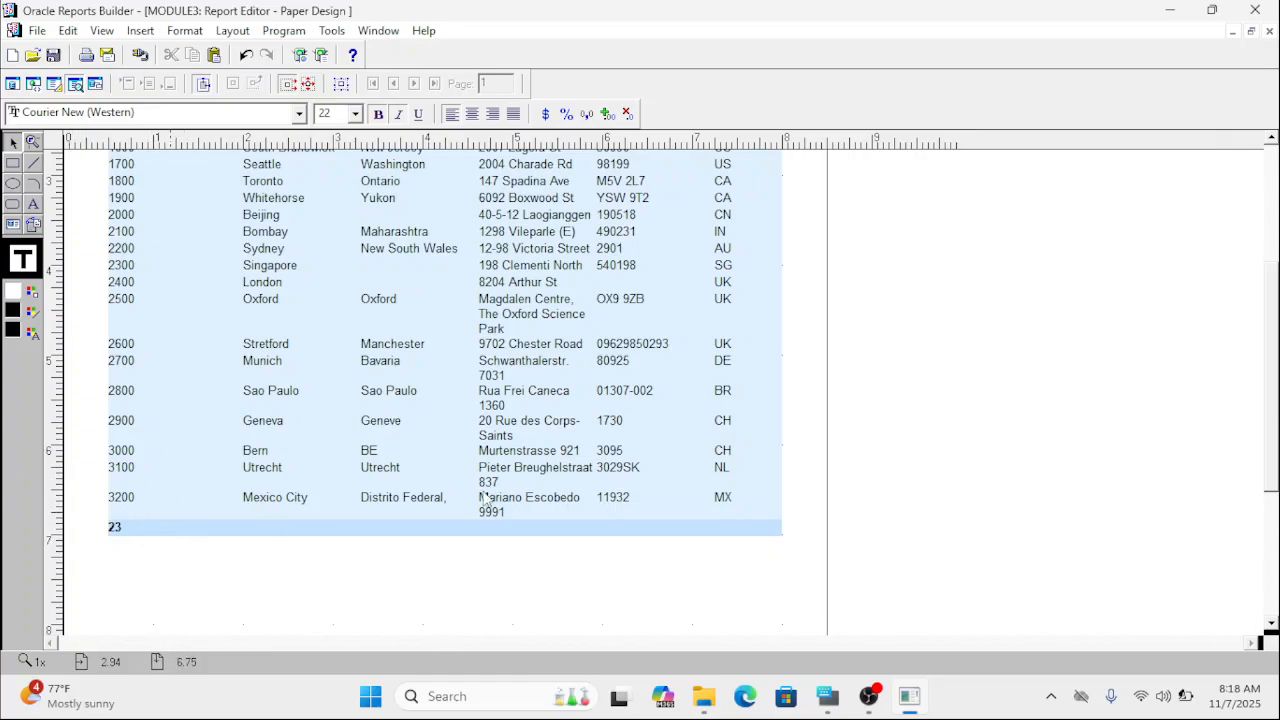
{"action": "left_click_drag", "start_coordinate": [1277, 420], "coordinate": [1266, 352]}
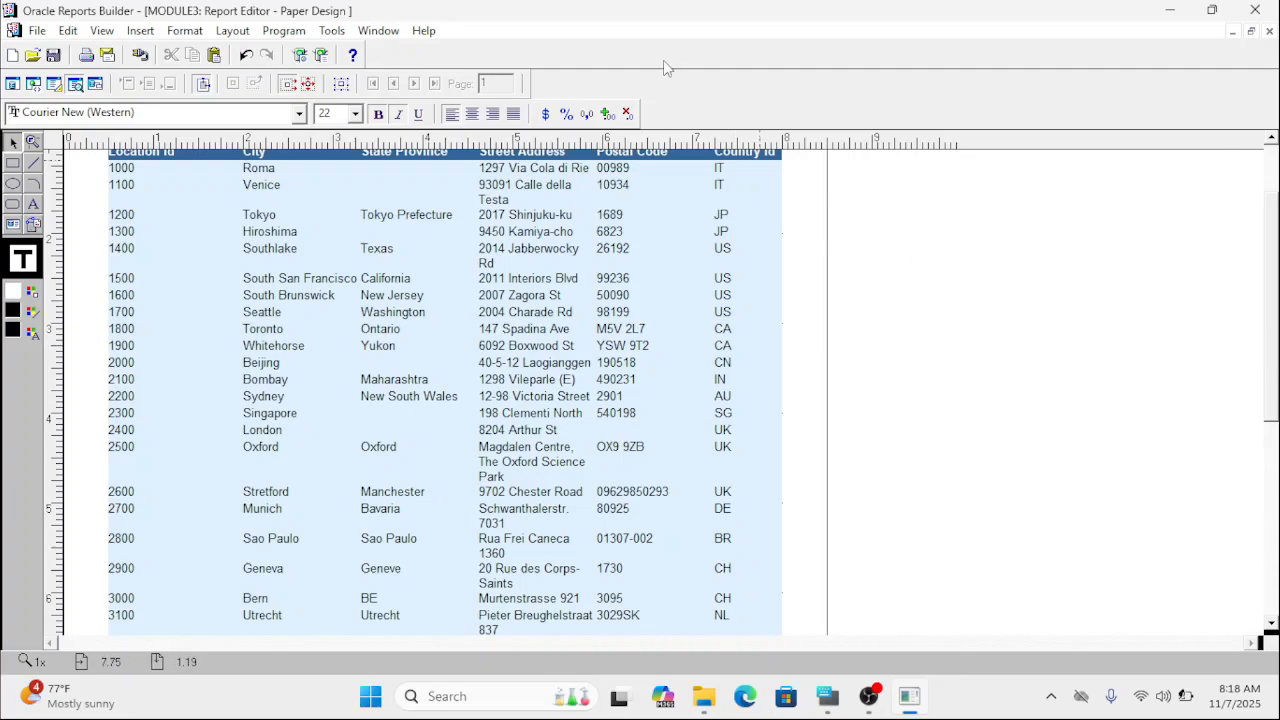
{"action": "left_click", "coordinate": [333, 31]}
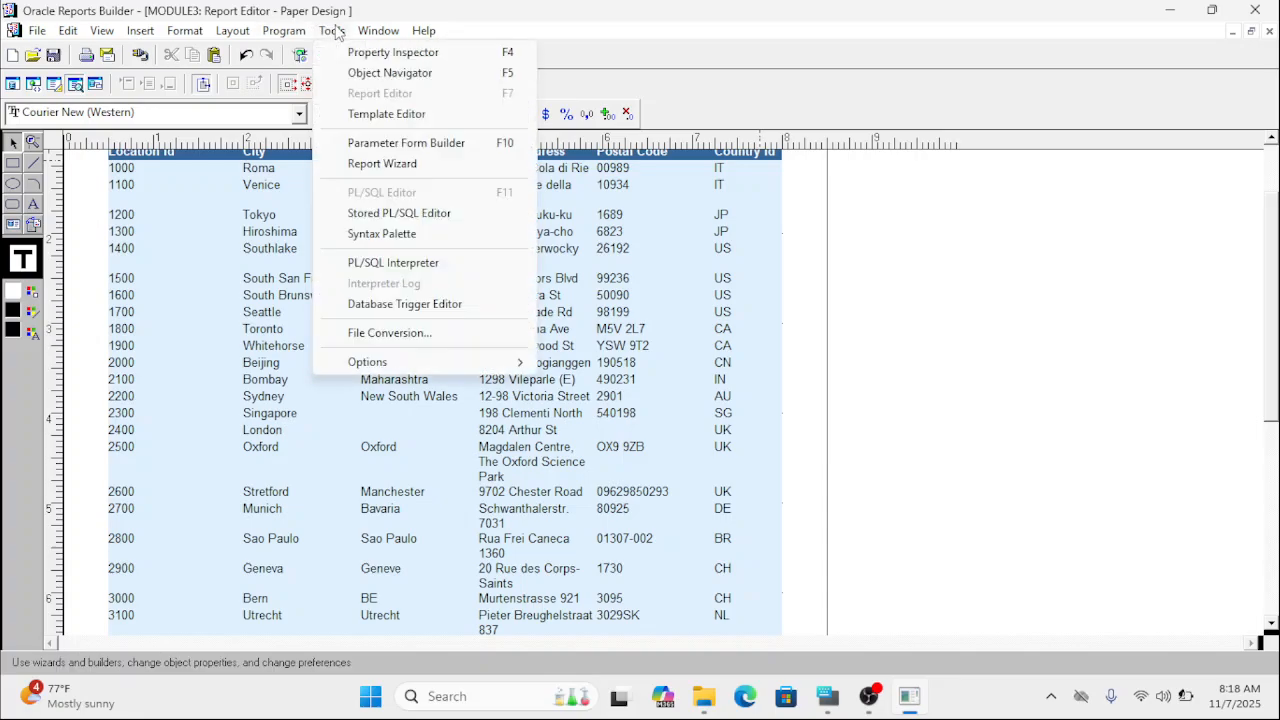
{"action": "left_click", "coordinate": [386, 166]}
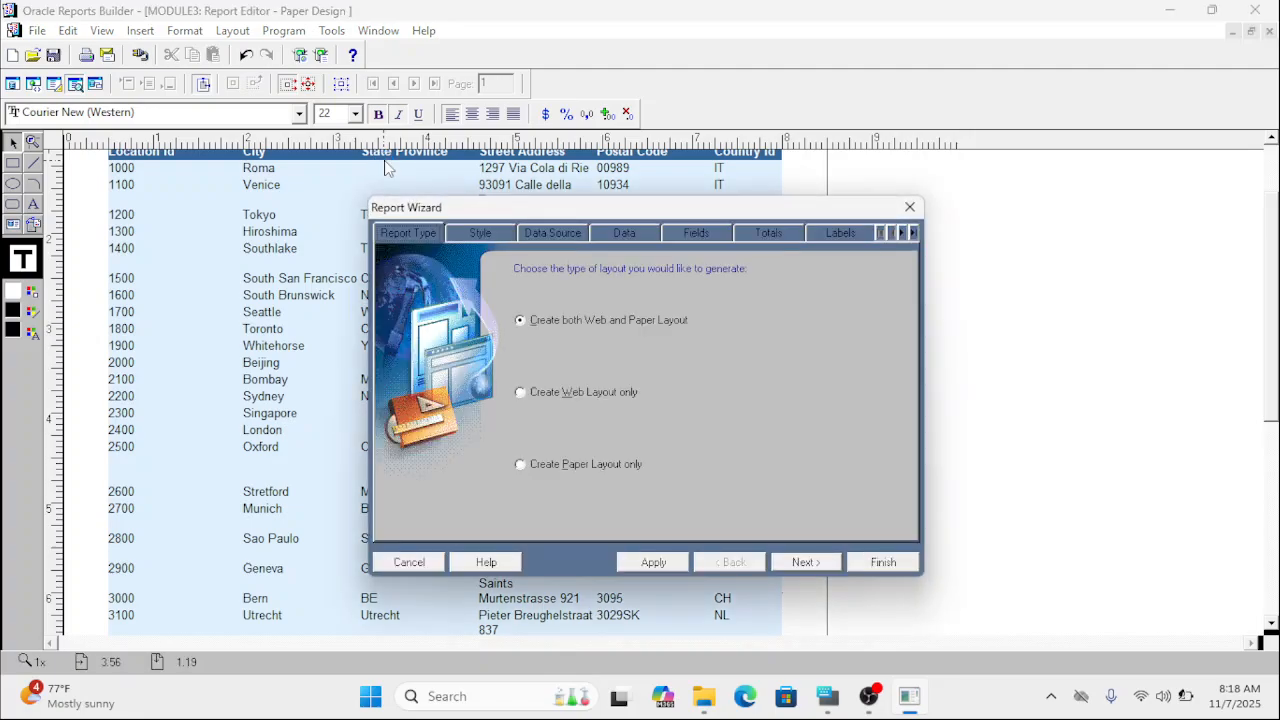
Review the report's style, data query, displayed fields, totals and labels in the Report Wizard.
{"action": "left_click", "coordinate": [490, 236]}
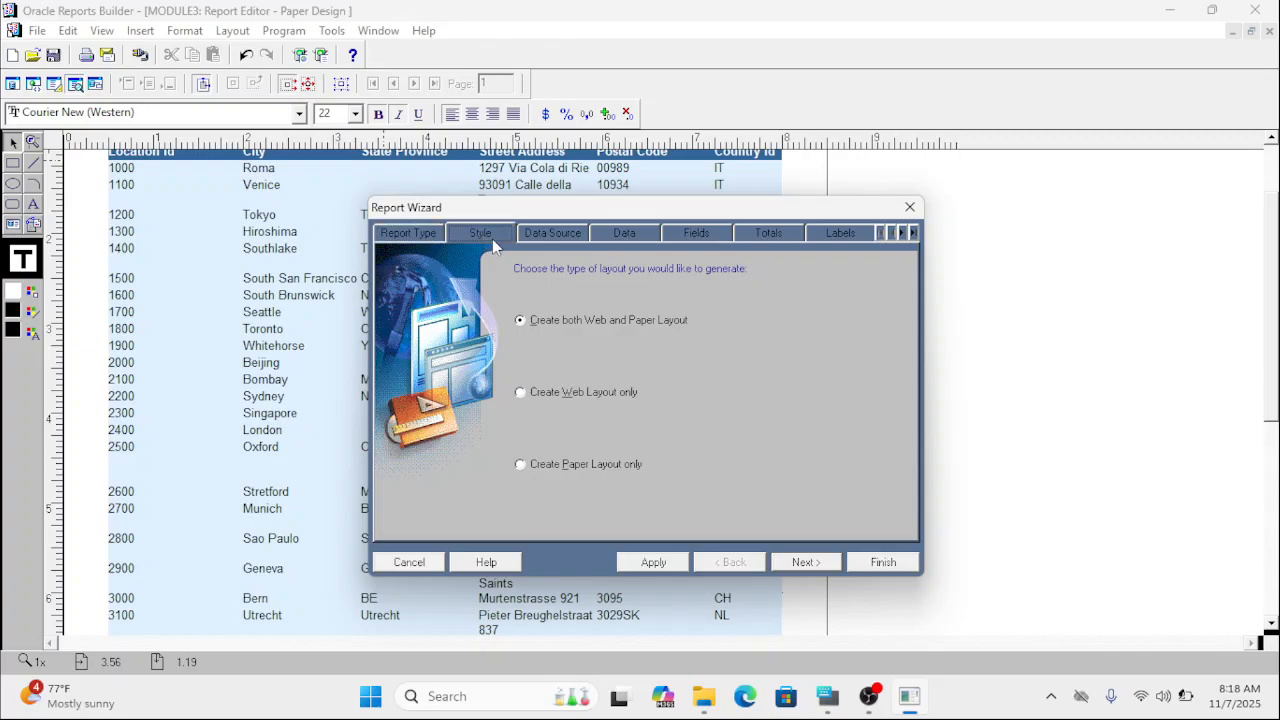
{"action": "left_click", "coordinate": [553, 236]}
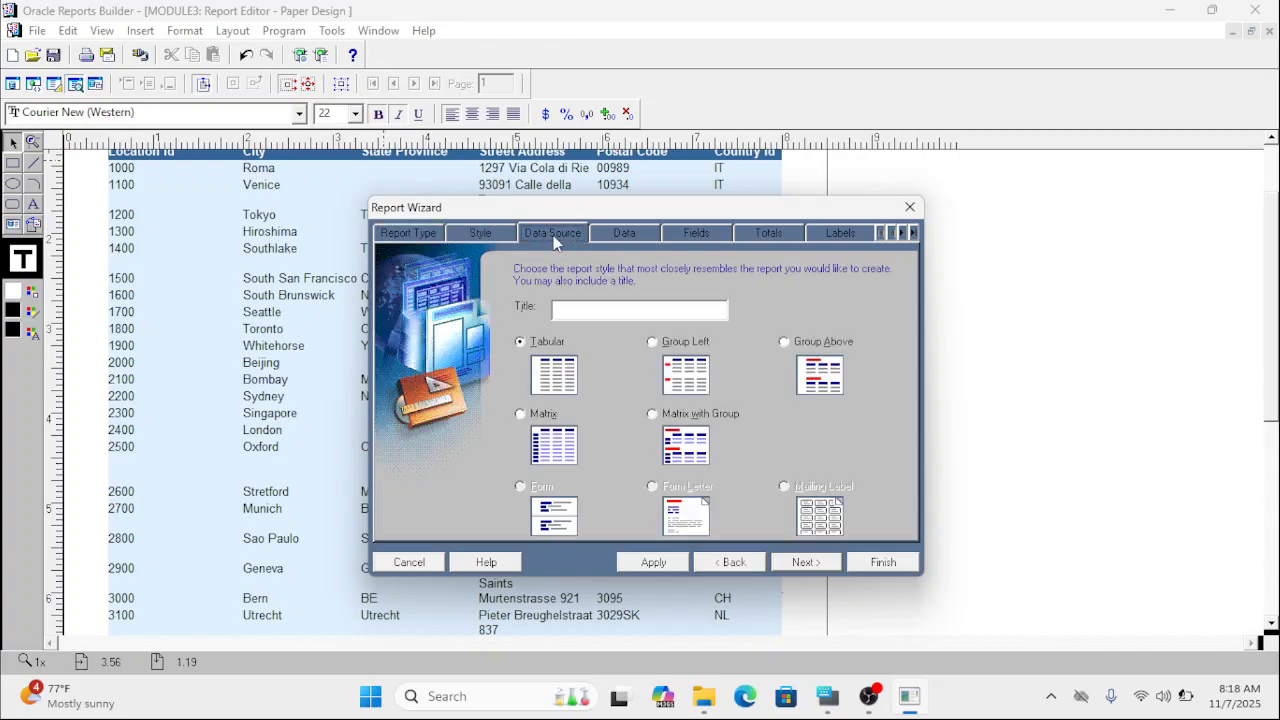
{"action": "left_click", "coordinate": [484, 237]}
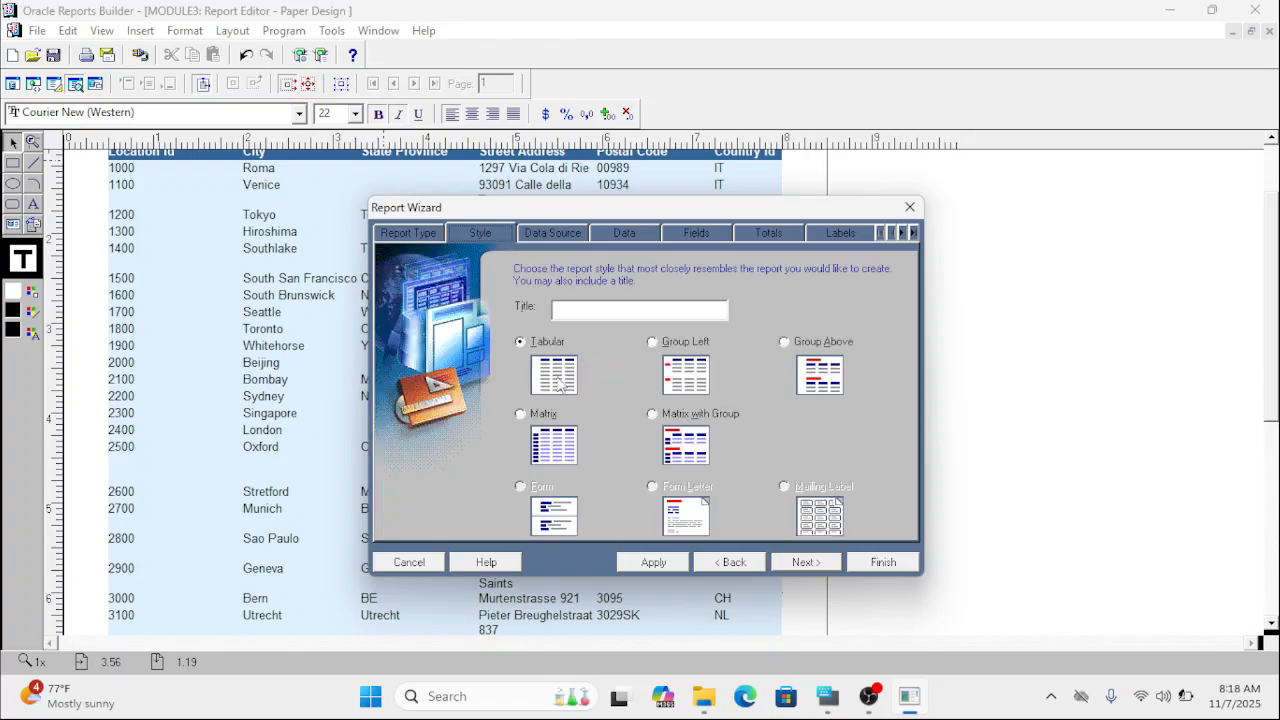
{"action": "left_click", "coordinate": [609, 234]}
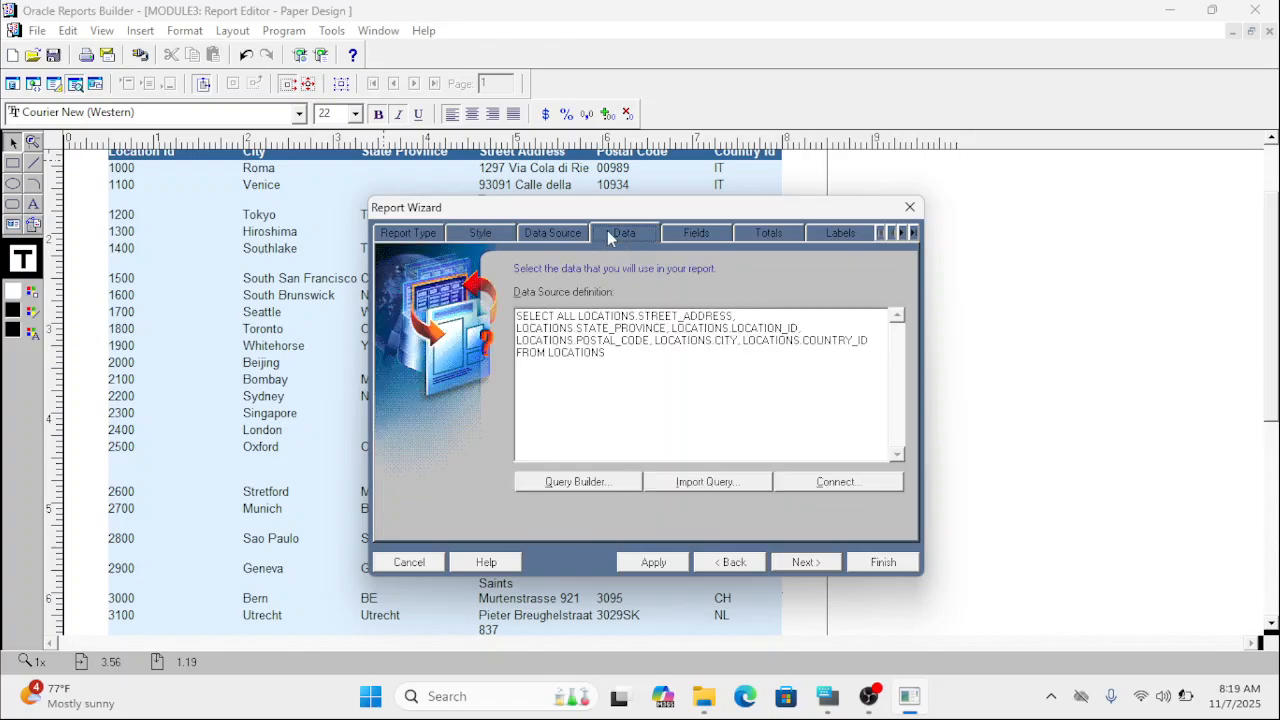
{"action": "left_click", "coordinate": [700, 233]}
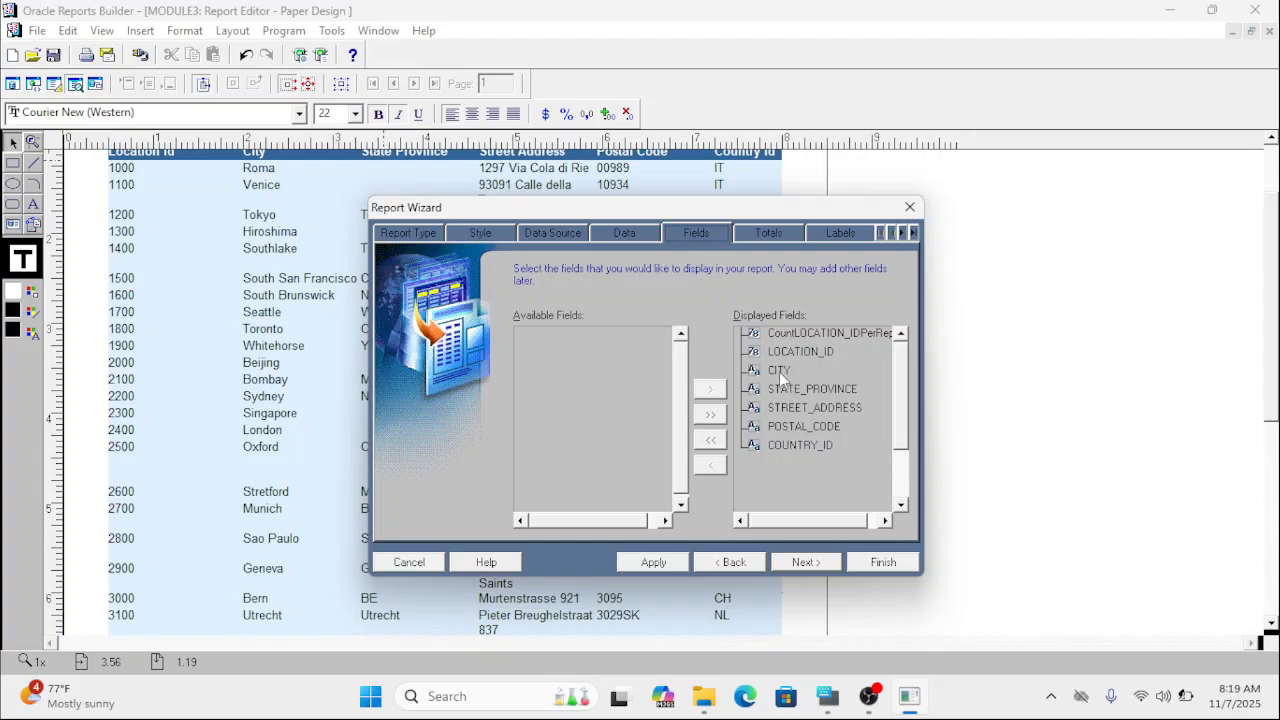
{"action": "left_click", "coordinate": [795, 389]}
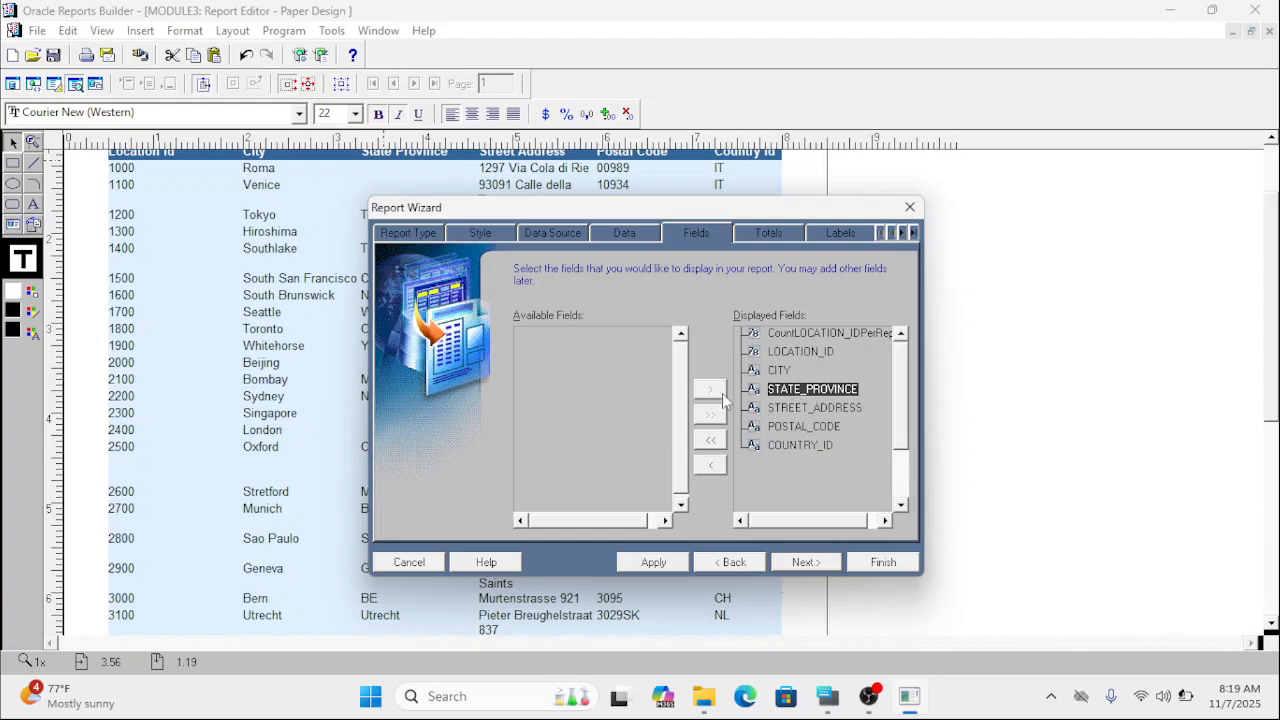
{"action": "left_click", "coordinate": [762, 234]}
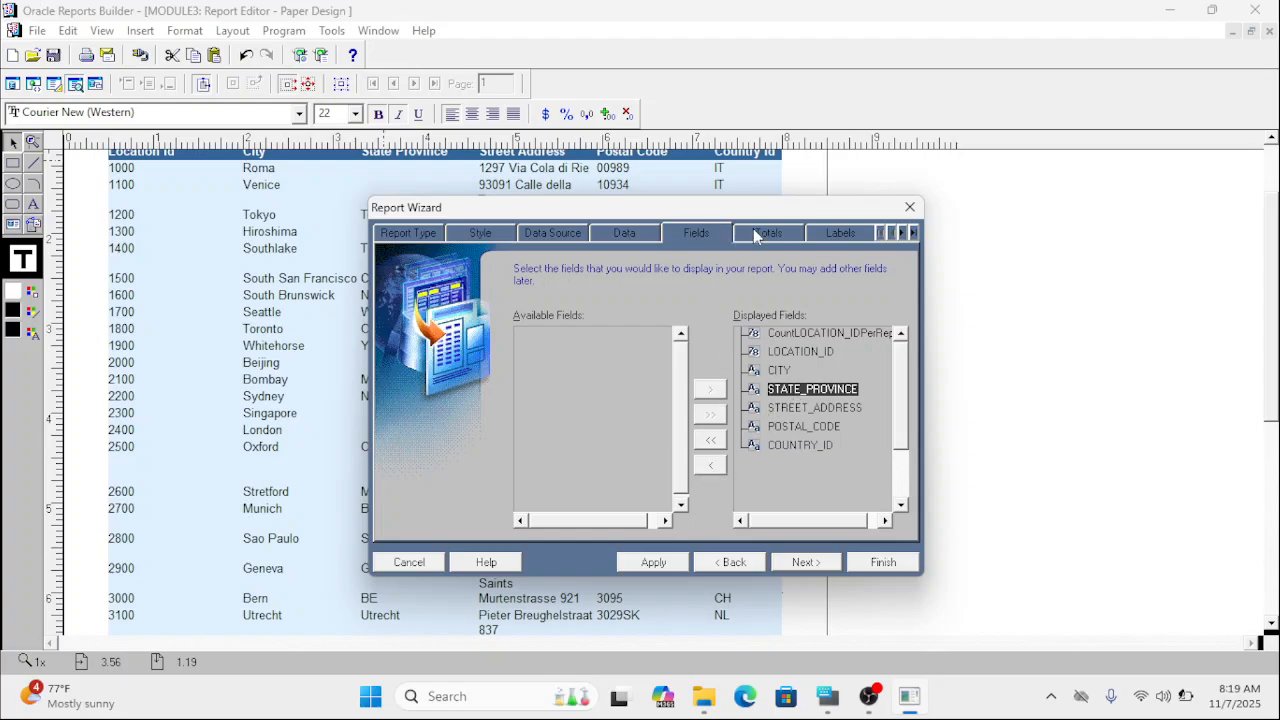
{"action": "left_click", "coordinate": [835, 240]}
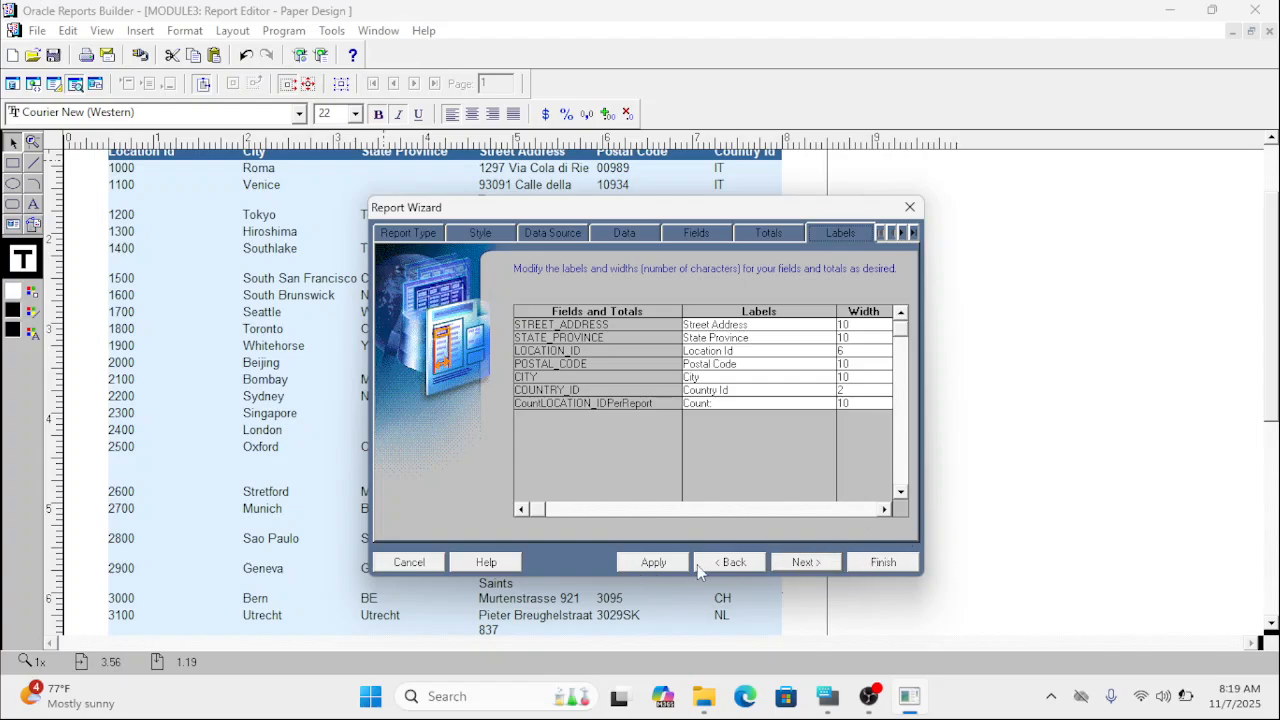
Remove STATE_PROVINCE from the displayed fields, apply the change and finish the Report Wizard.
{"action": "left_click", "coordinate": [630, 236]}
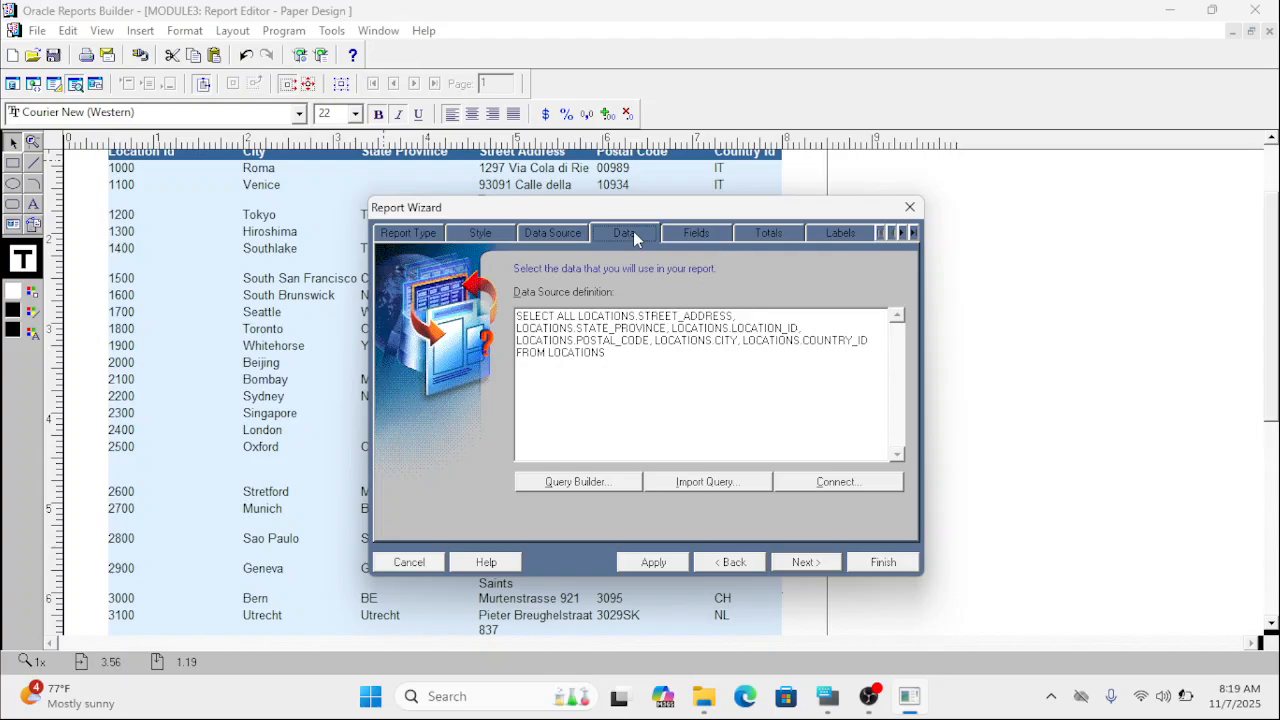
{"action": "left_click", "coordinate": [698, 235]}
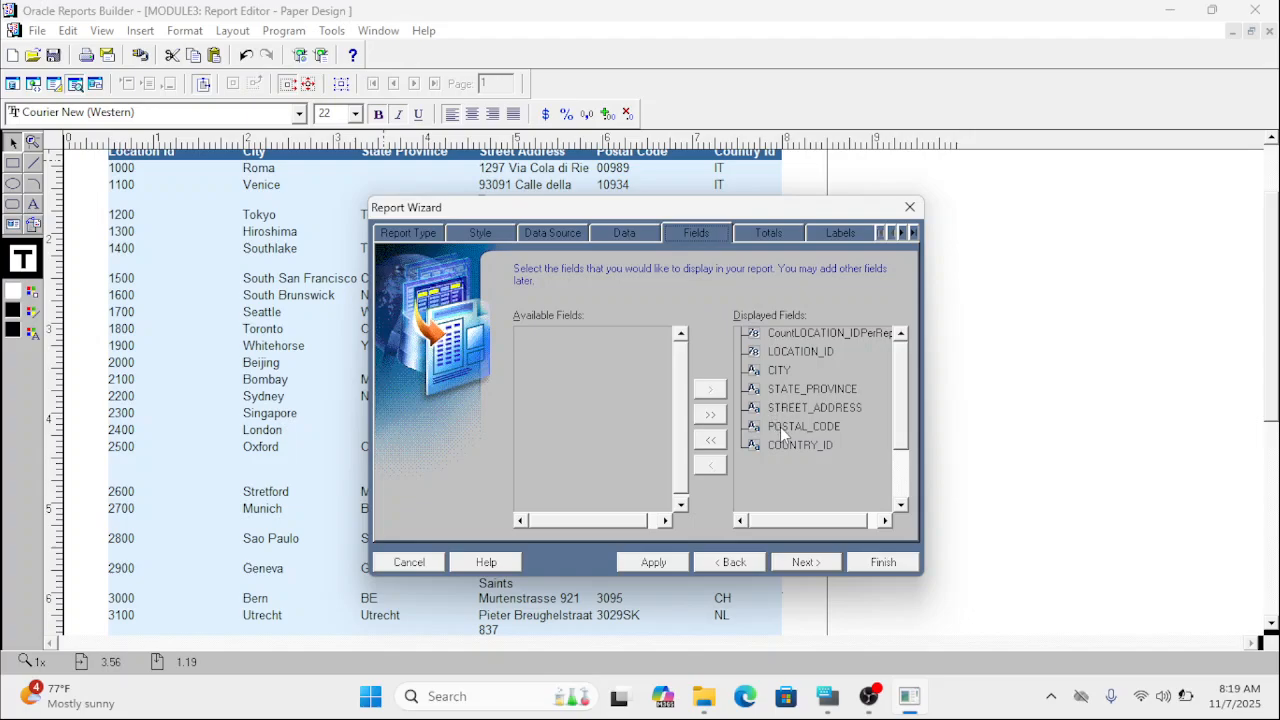
{"action": "left_click", "coordinate": [796, 391]}
{"action": "left_click", "coordinate": [708, 466]}
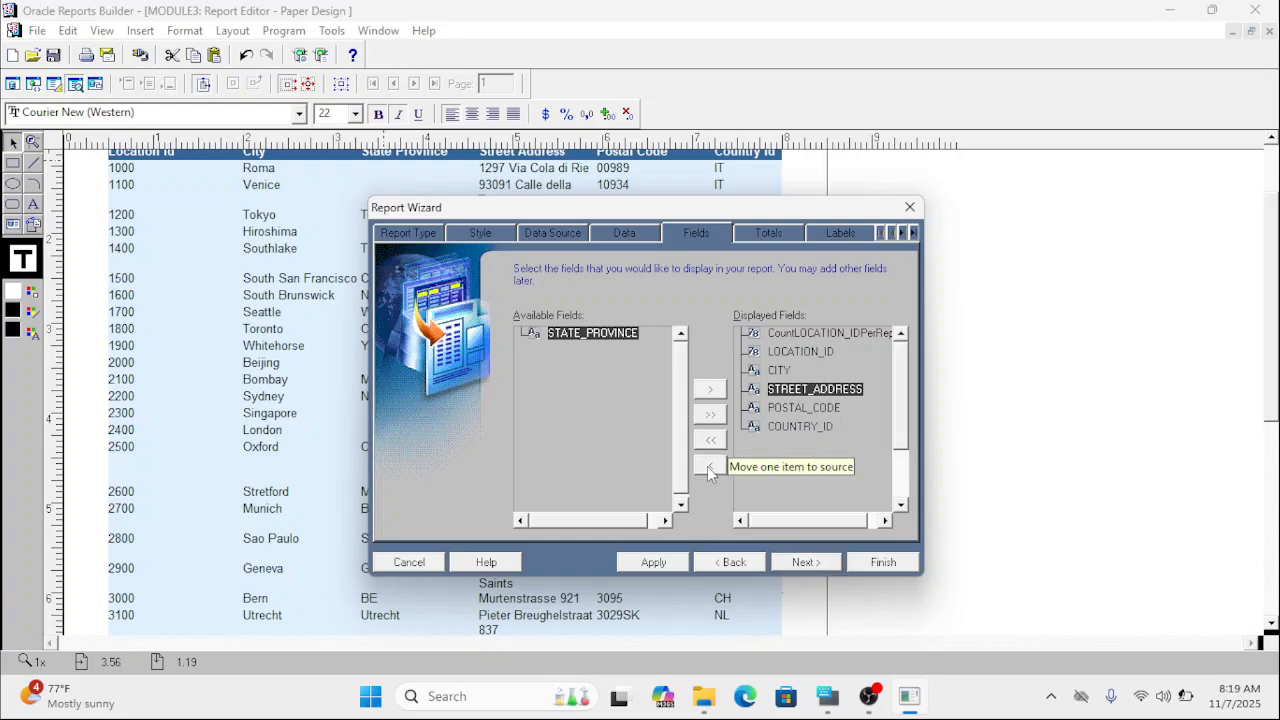
{"action": "left_click", "coordinate": [651, 563]}
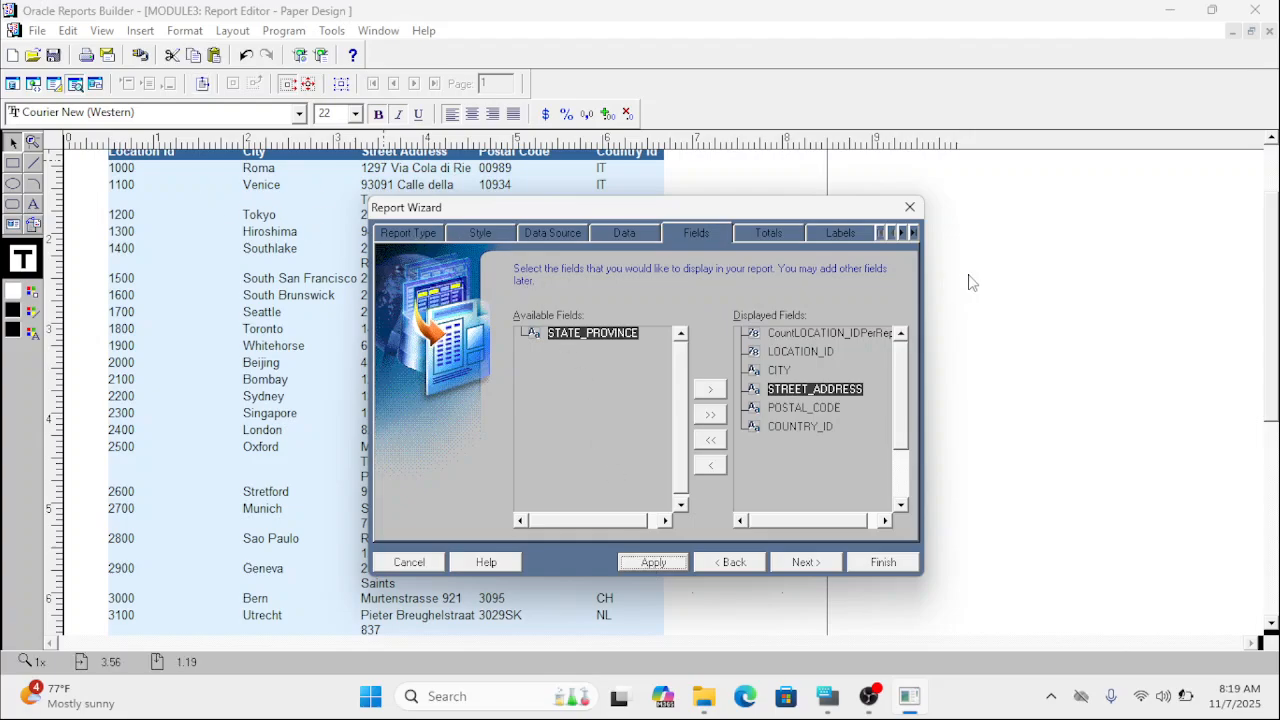
{"action": "left_click", "coordinate": [874, 566]}
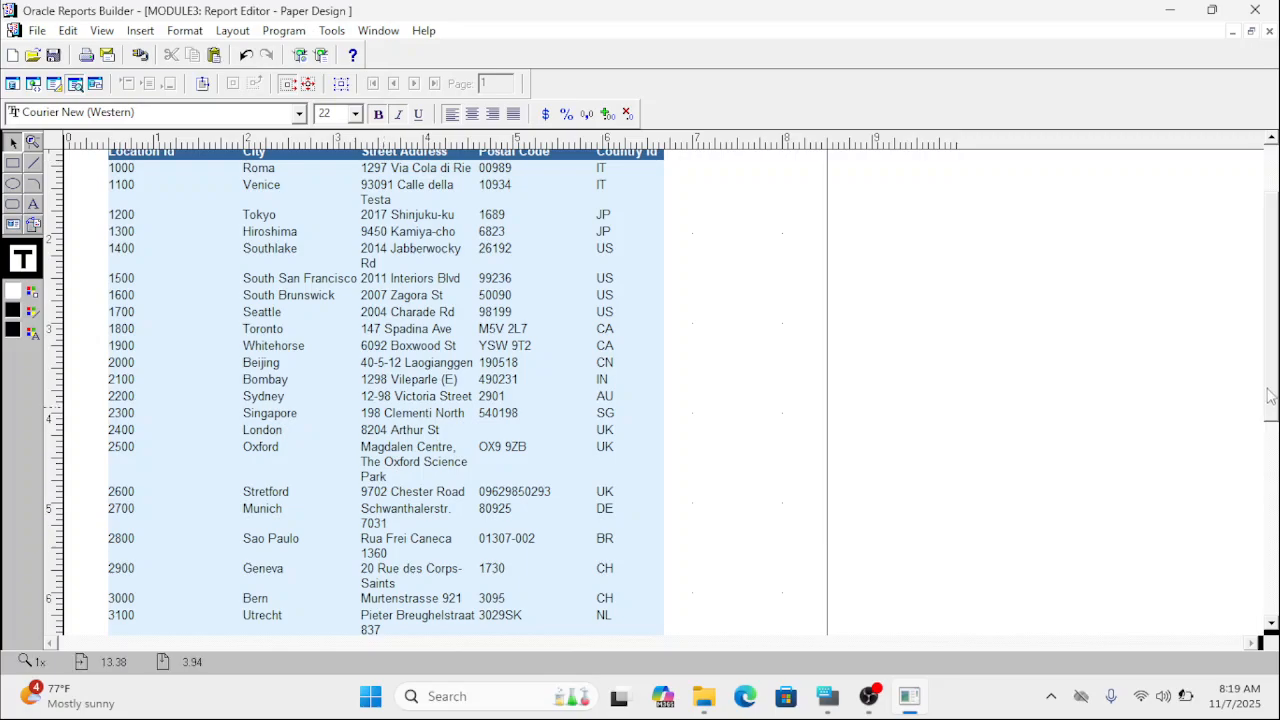
{"action": "scroll", "coordinate": [1275, 328], "scroll_direction": "up", "scroll_amount": 3}
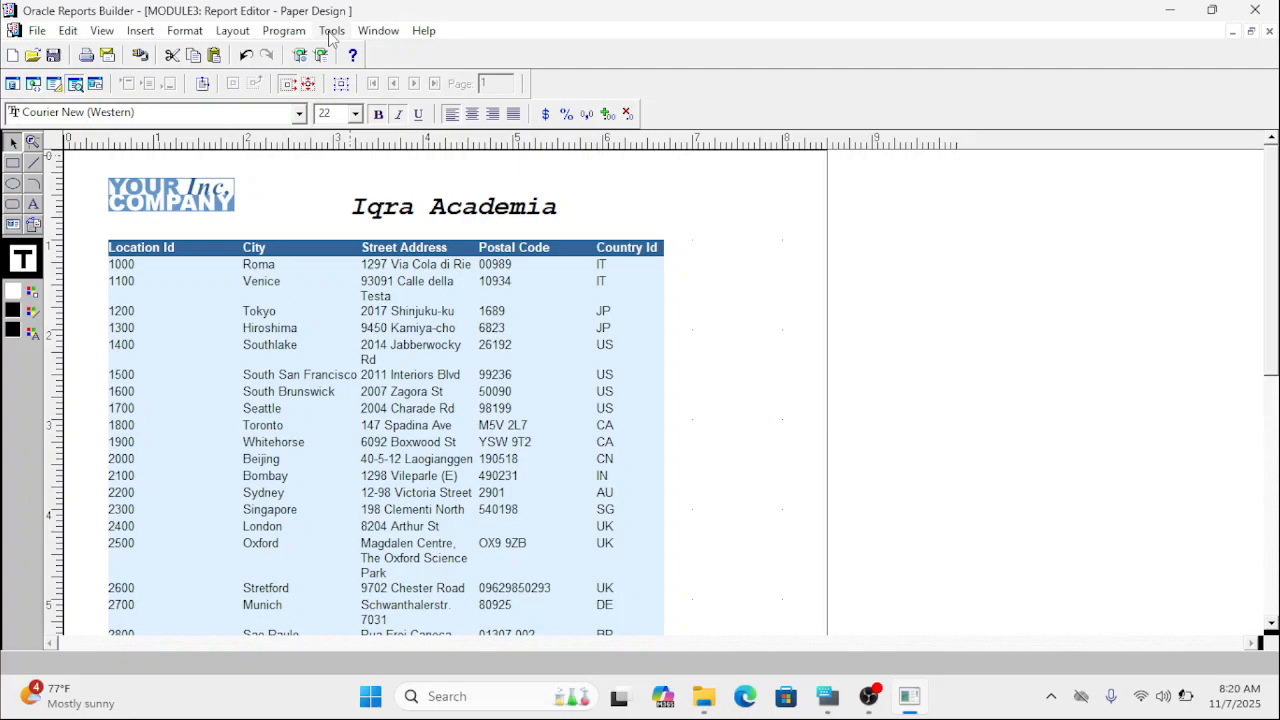
Close the report editor and close MODULE3 without saving its changes.
{"action": "left_click", "coordinate": [1269, 32]}
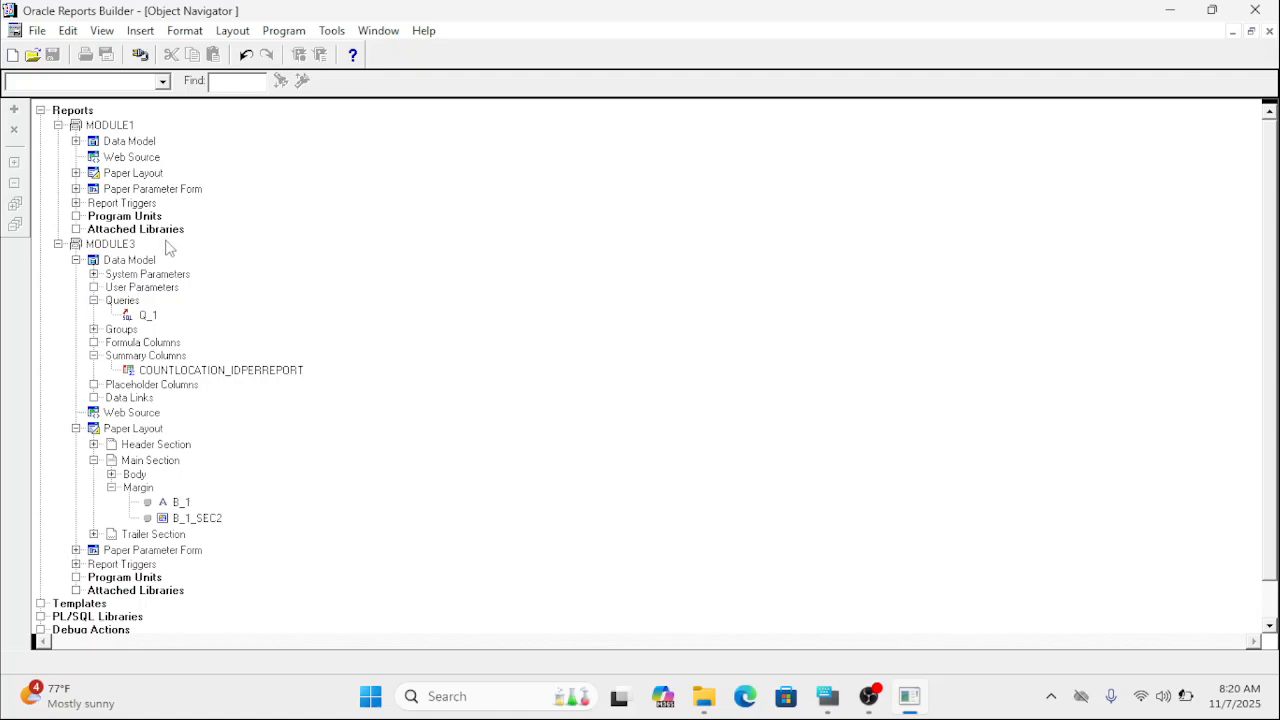
{"action": "left_click", "coordinate": [128, 246]}
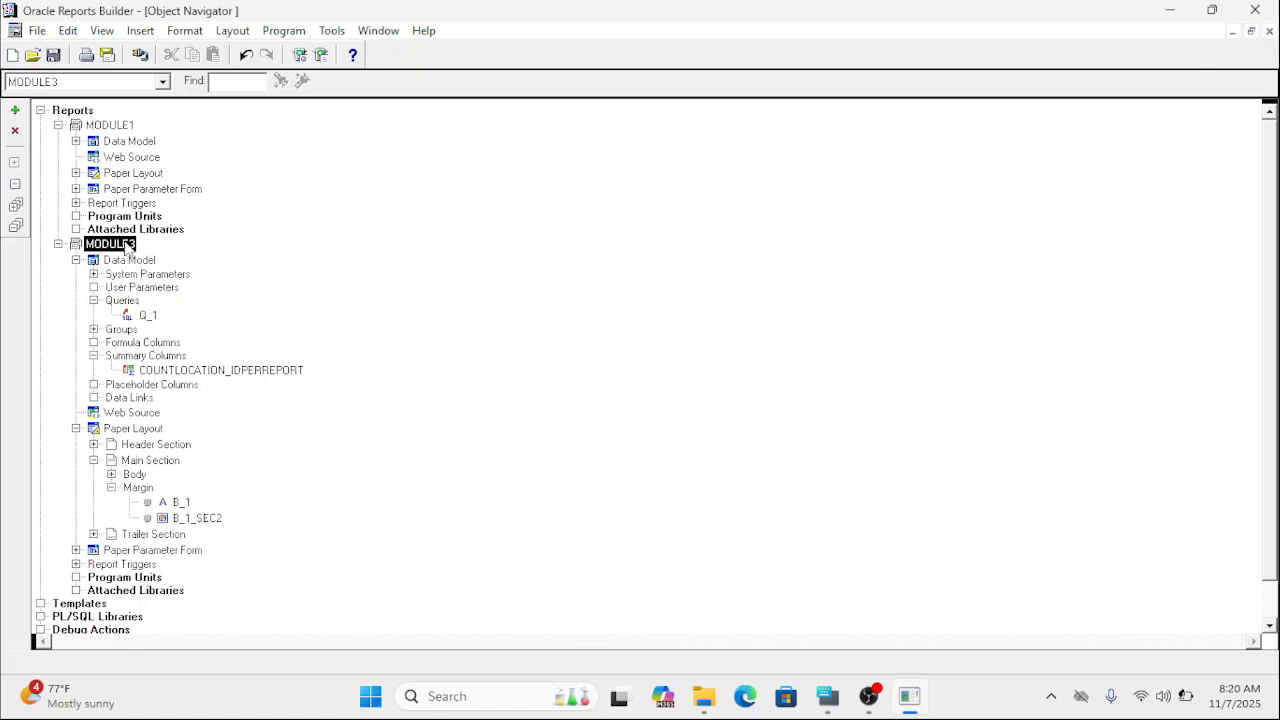
{"action": "left_click", "coordinate": [15, 132]}
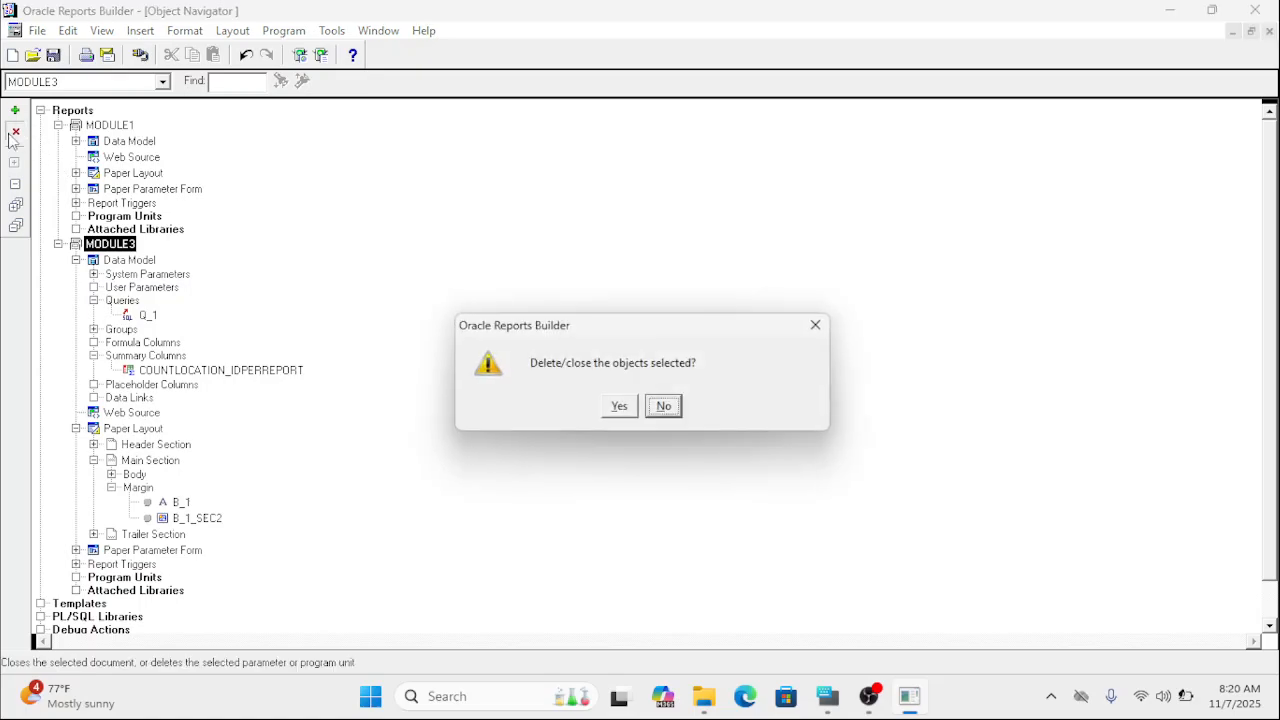
{"action": "left_click", "coordinate": [617, 404]}
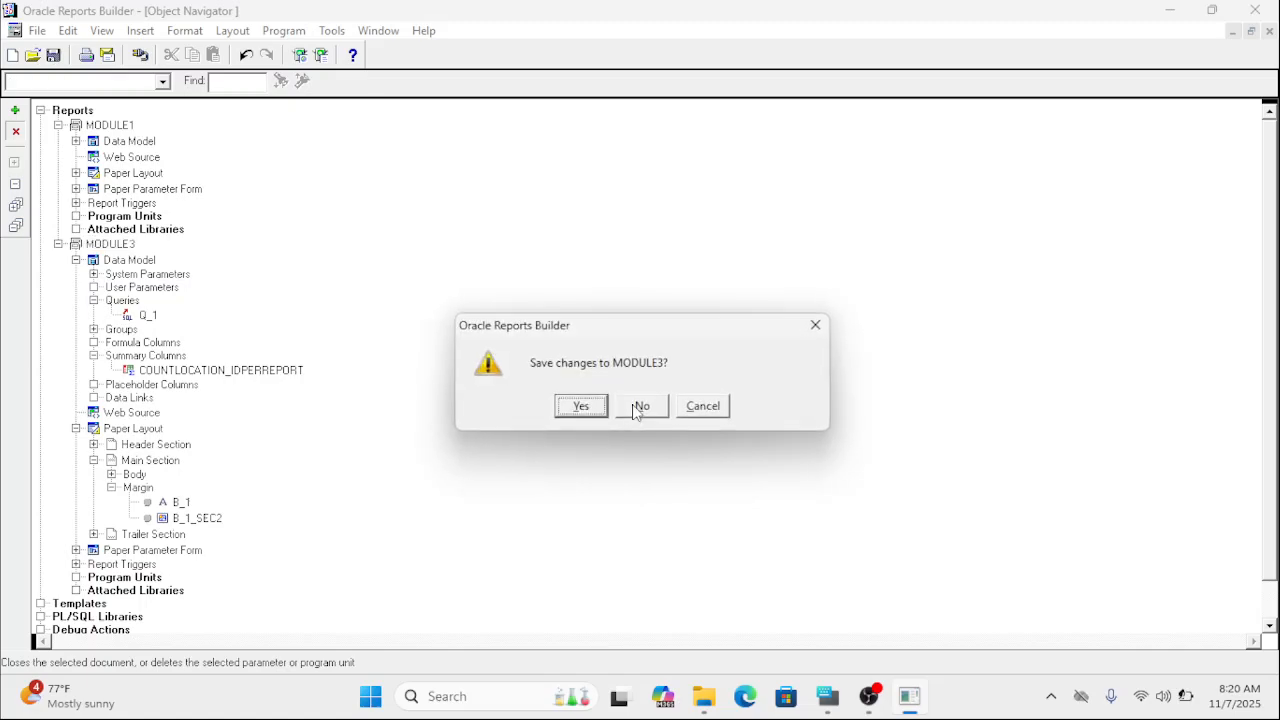
{"action": "left_click", "coordinate": [640, 407]}
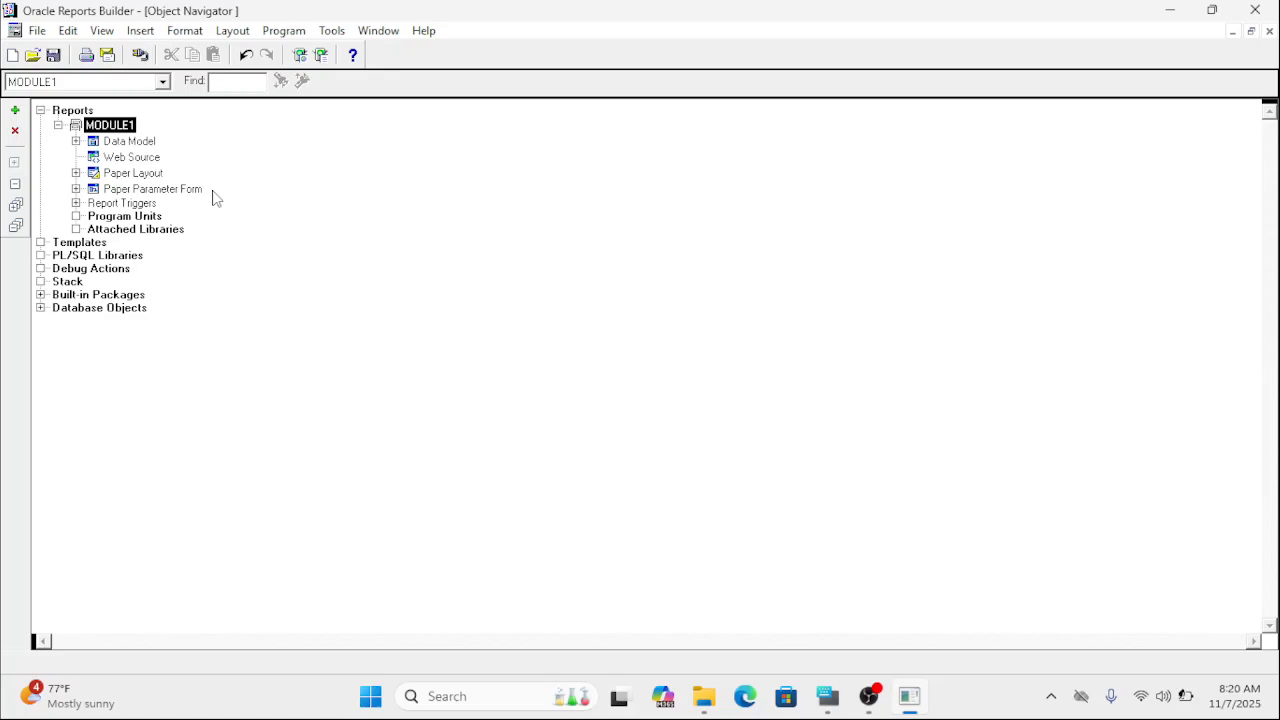
Create a new report with the Report Wizard, keeping both Web and Paper Layout, and continue to the style choice.
{"action": "left_click", "coordinate": [15, 114]}
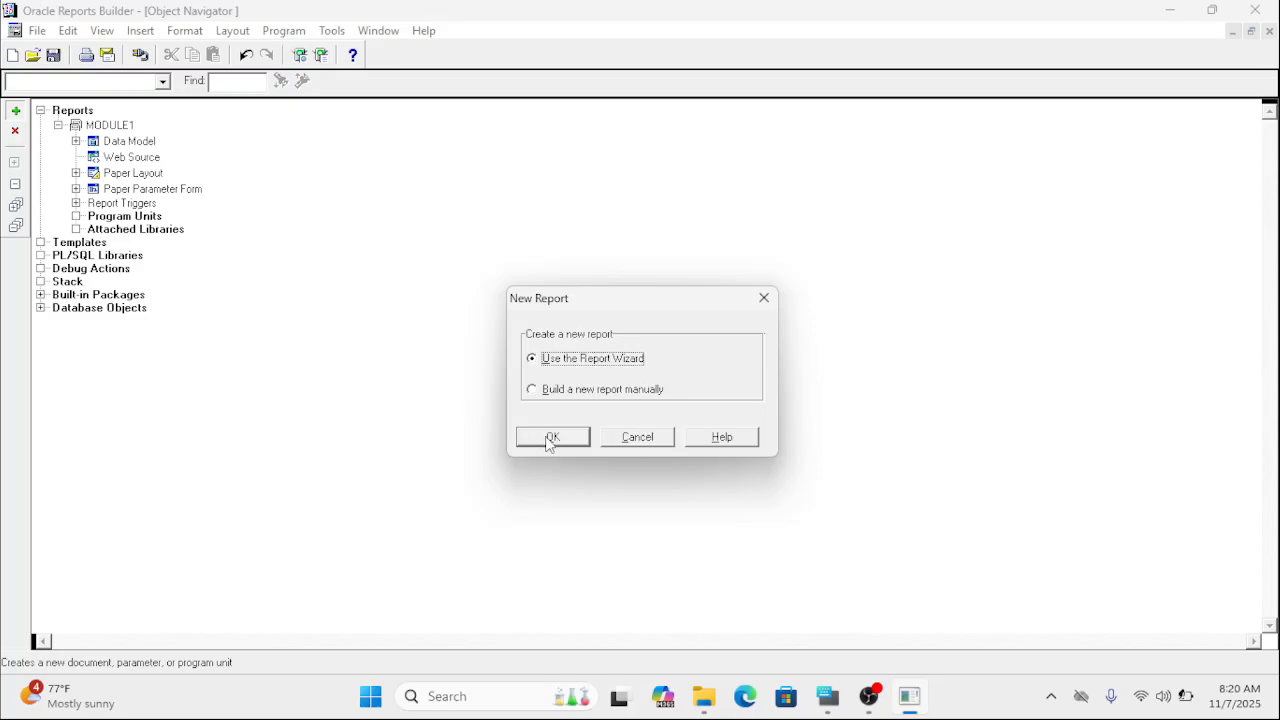
{"action": "left_click", "coordinate": [551, 439]}
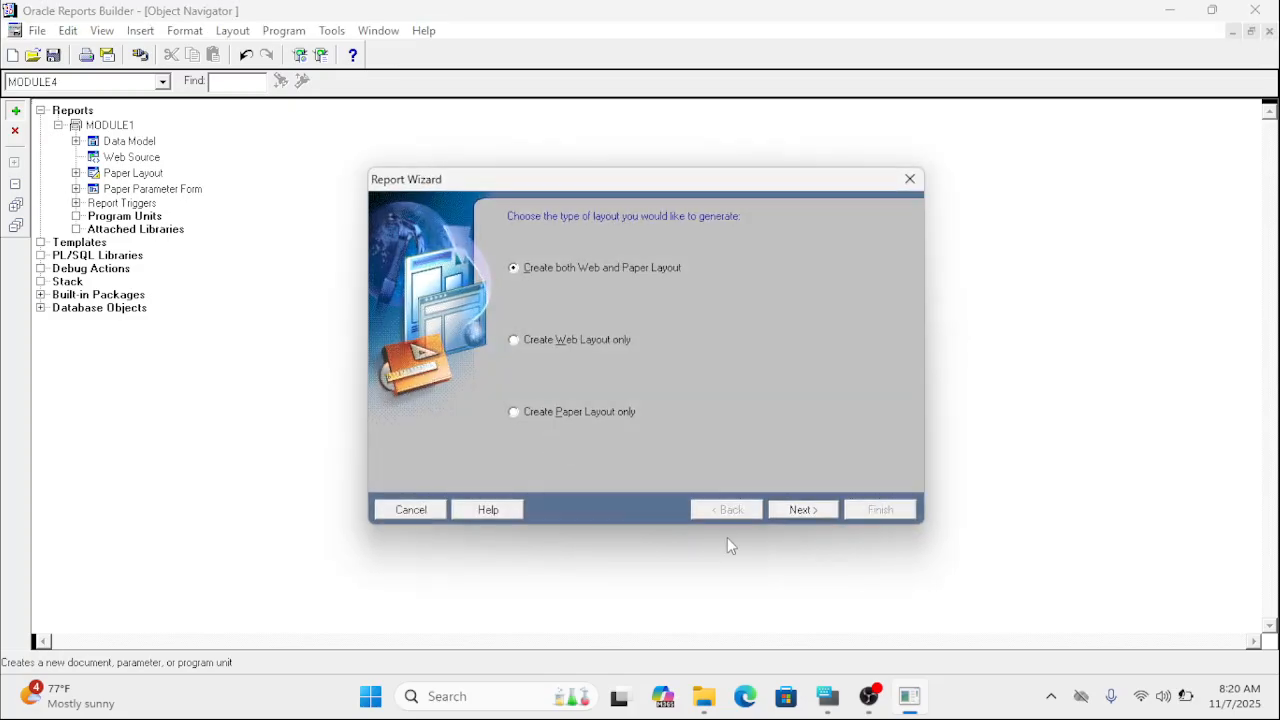
{"action": "left_click", "coordinate": [803, 511]}
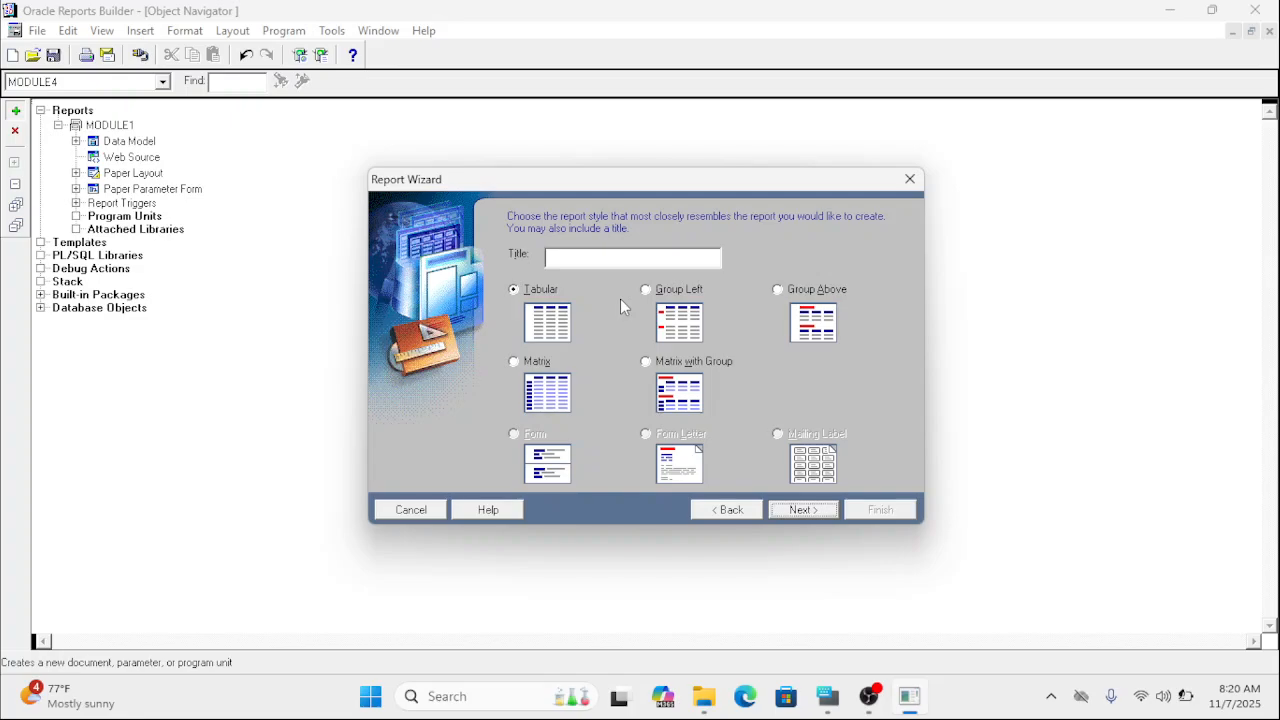
{"action": "left_click", "coordinate": [508, 697]}
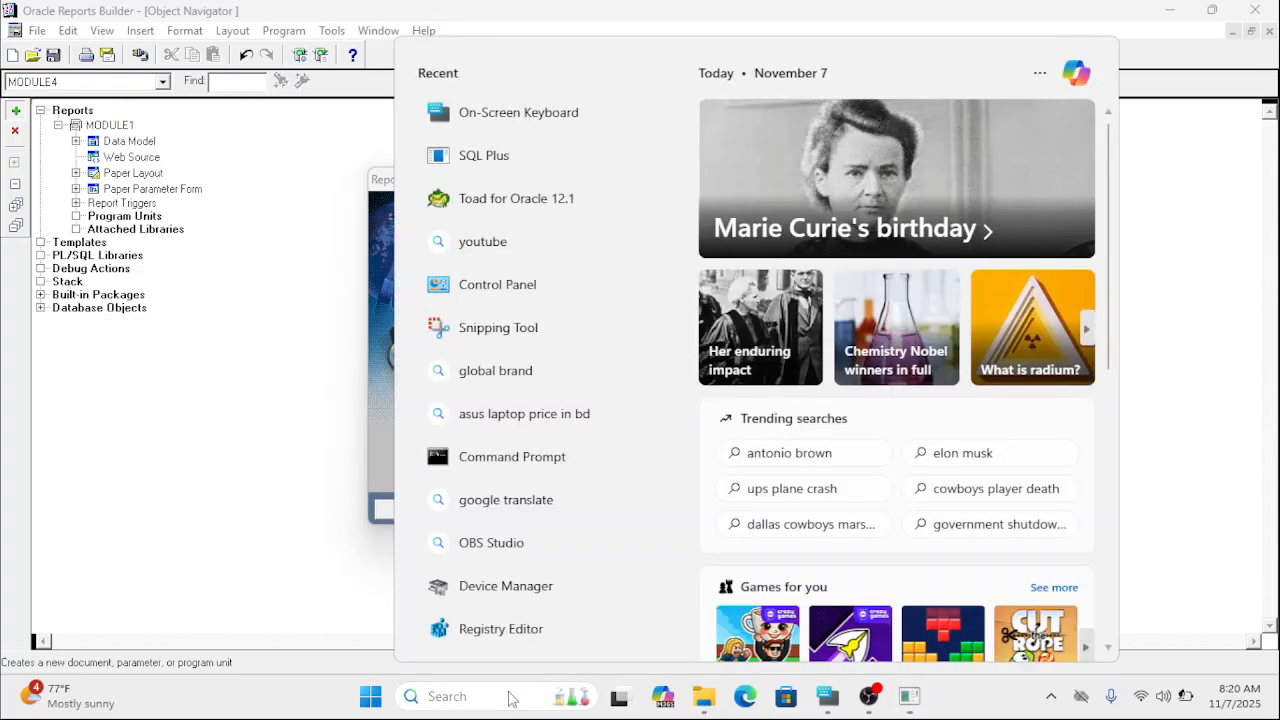
{"action": "type", "text": "n"}
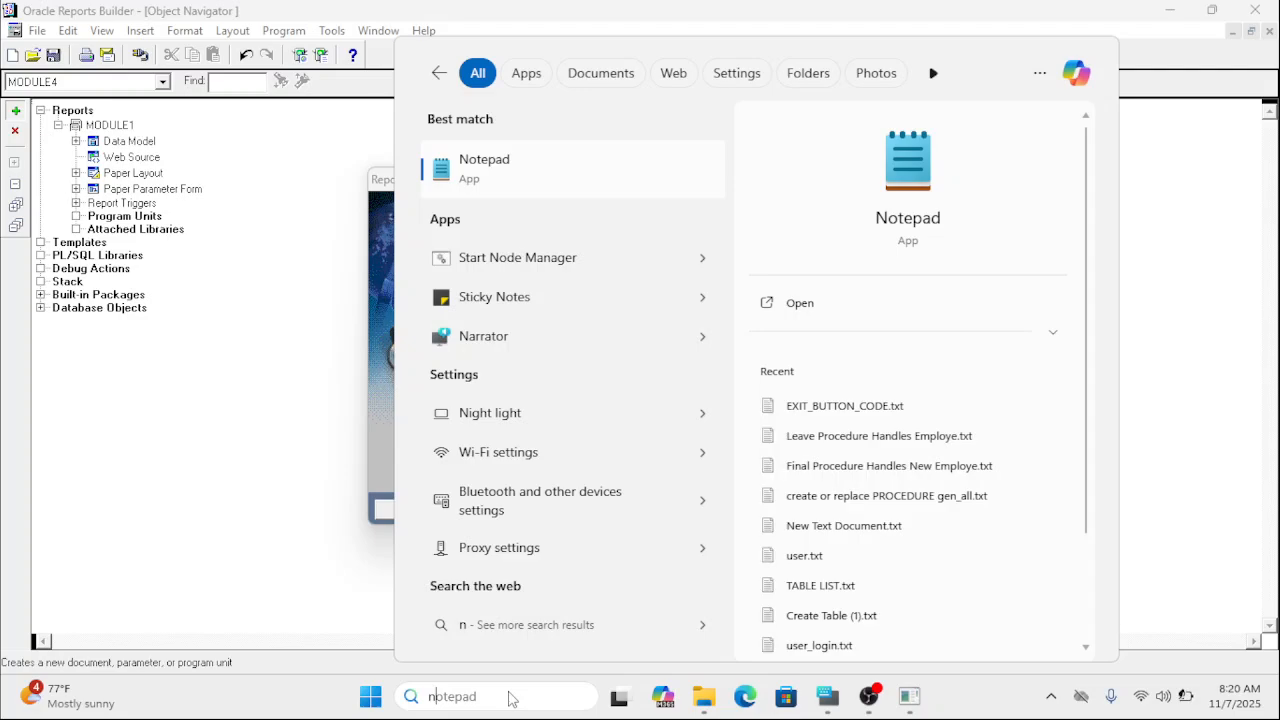
{"action": "type", "text": "o"}
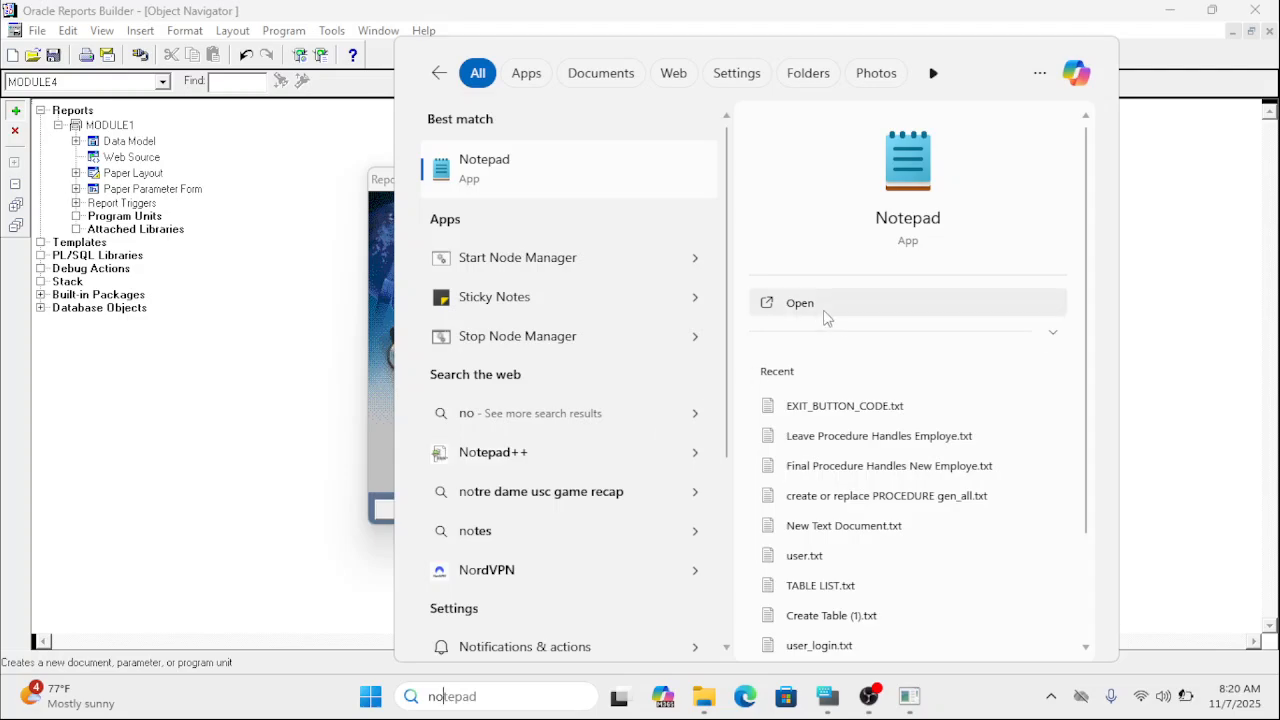
{"action": "left_click", "coordinate": [808, 308]}
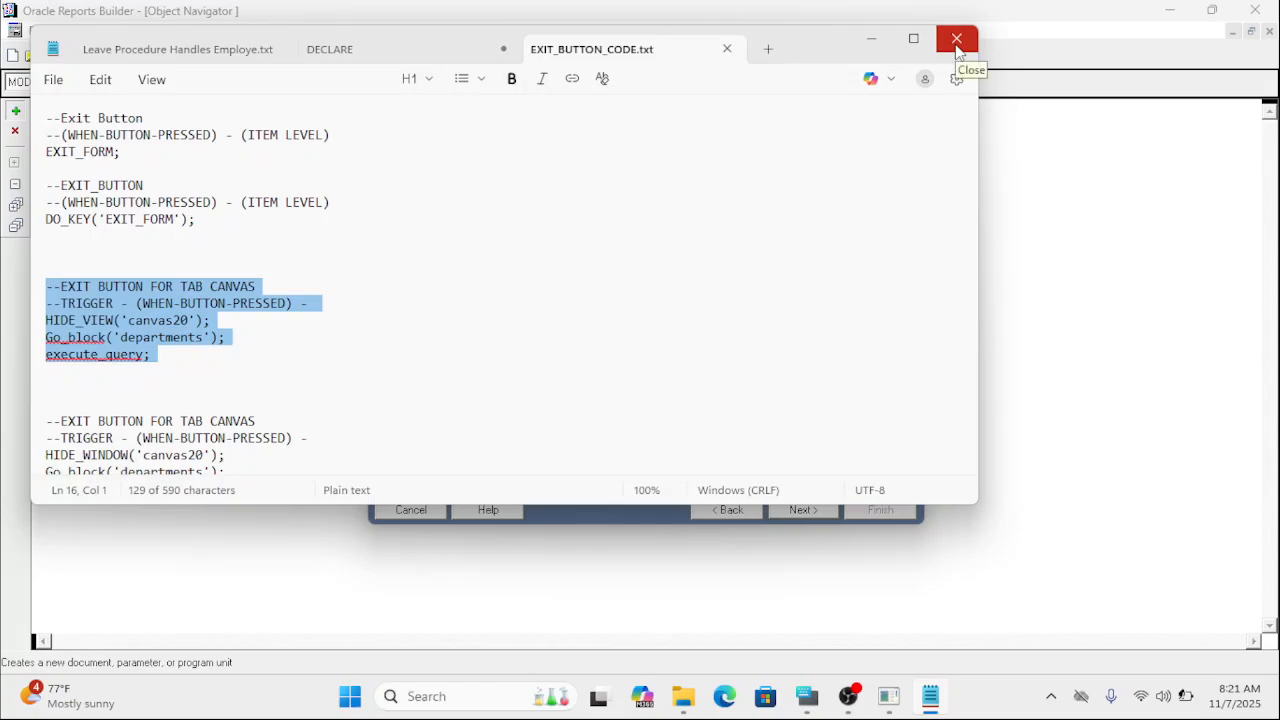
{"action": "left_click", "coordinate": [769, 49]}
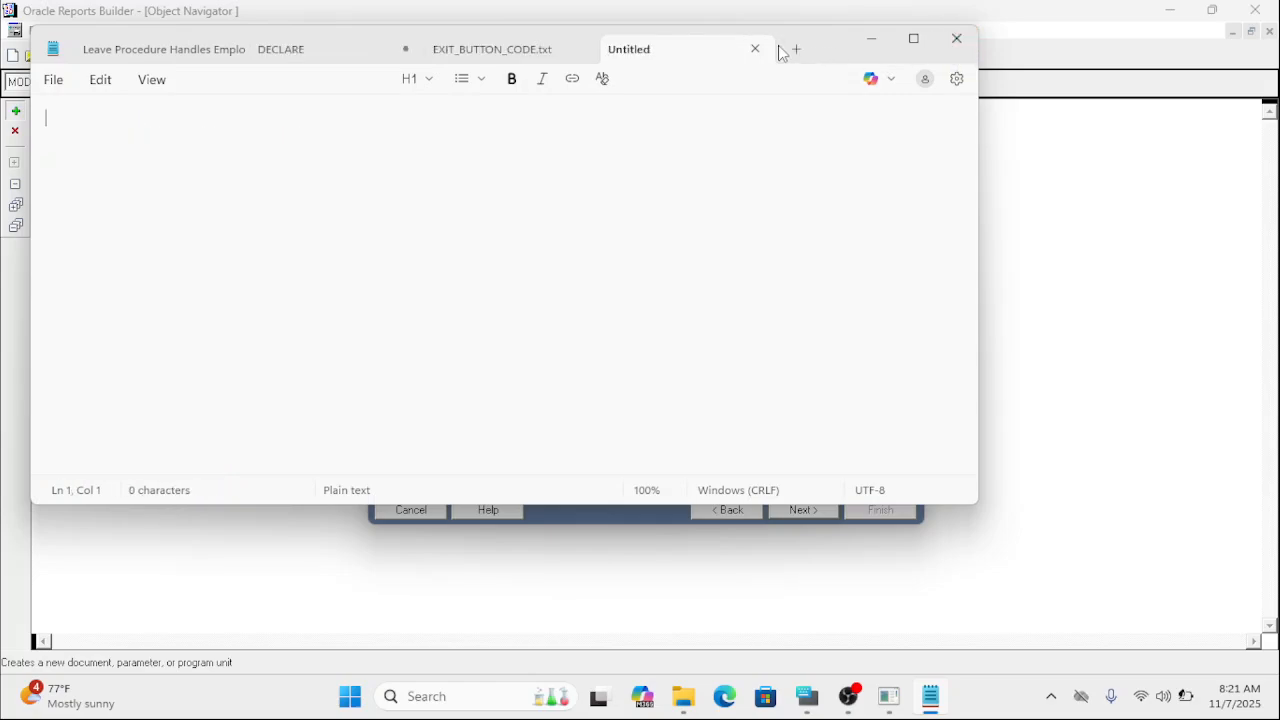
{"action": "left_click", "coordinate": [100, 80]}
{"action": "left_click", "coordinate": [537, 174]}
{"action": "left_click", "coordinate": [848, 612]}
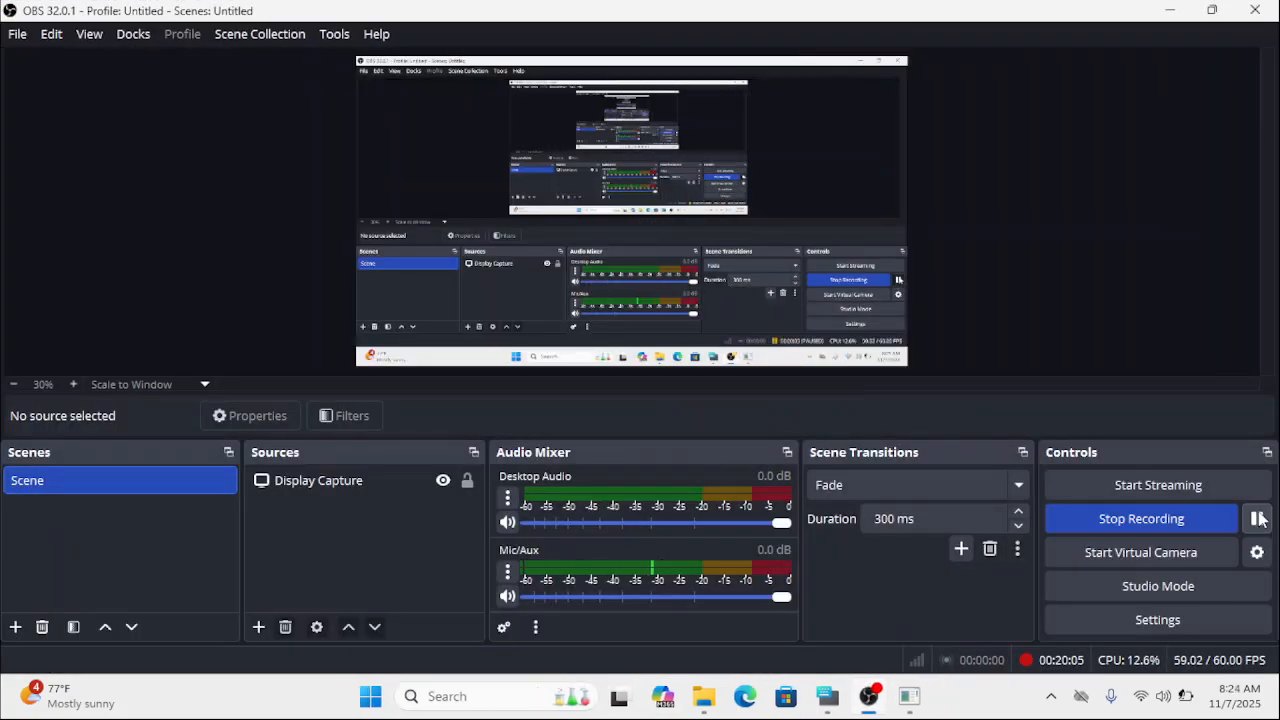
Switch back to Oracle Reports Builder and choose the Group Left style for the new report.
{"action": "left_click", "coordinate": [910, 697]}
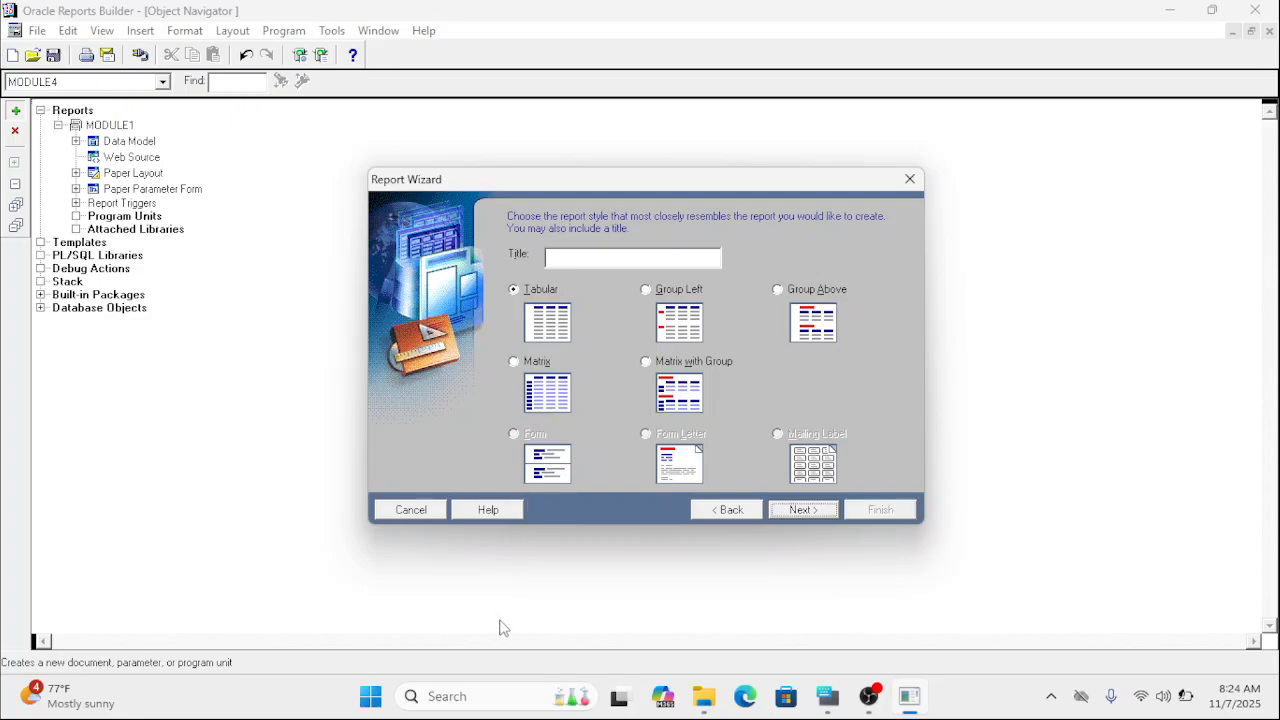
{"action": "left_click", "coordinate": [648, 289]}
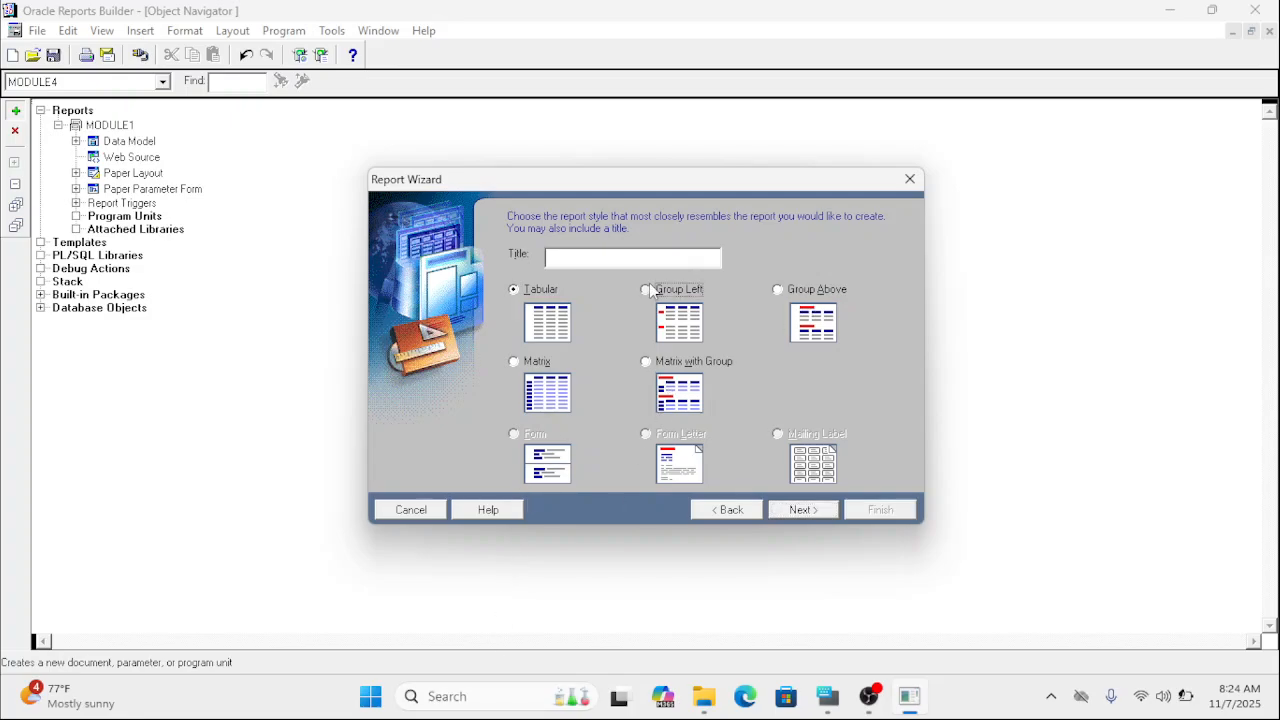
Open Paint and add the text "group left" near the upper middle of the blank canvas.
{"action": "left_click", "coordinate": [518, 696]}
{"action": "type", "text": "p"}
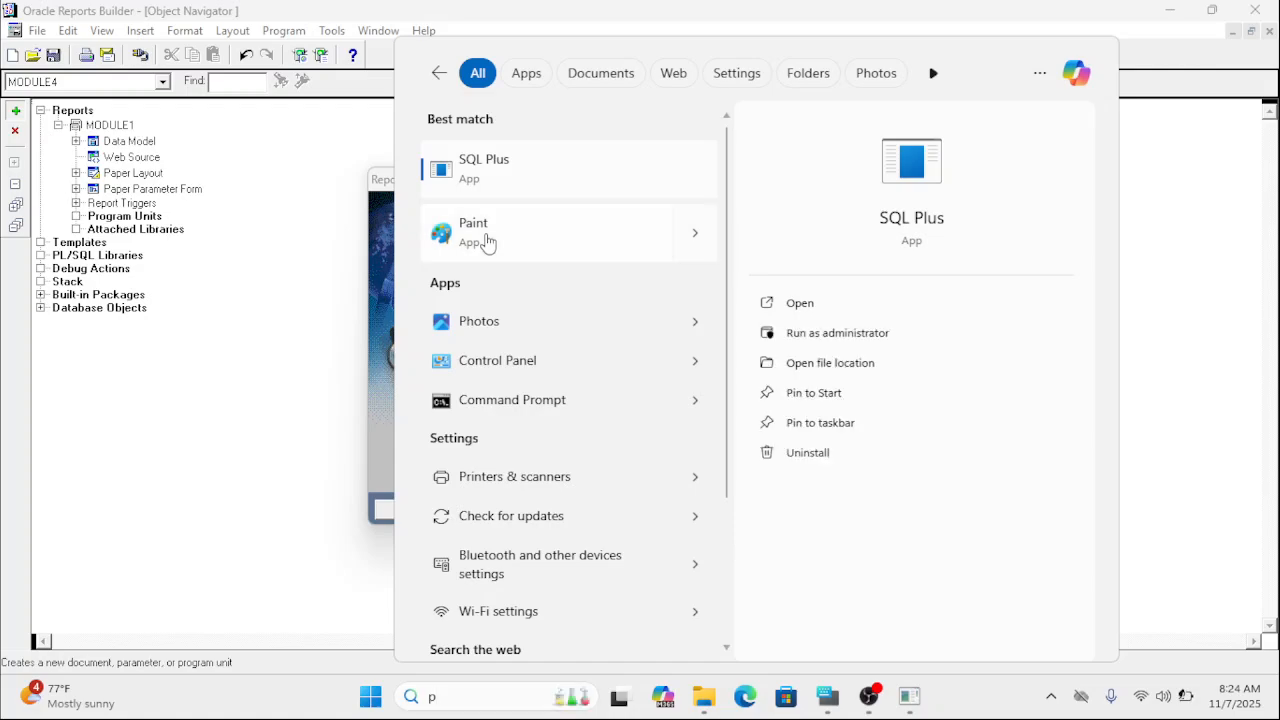
{"action": "left_click", "coordinate": [486, 238]}
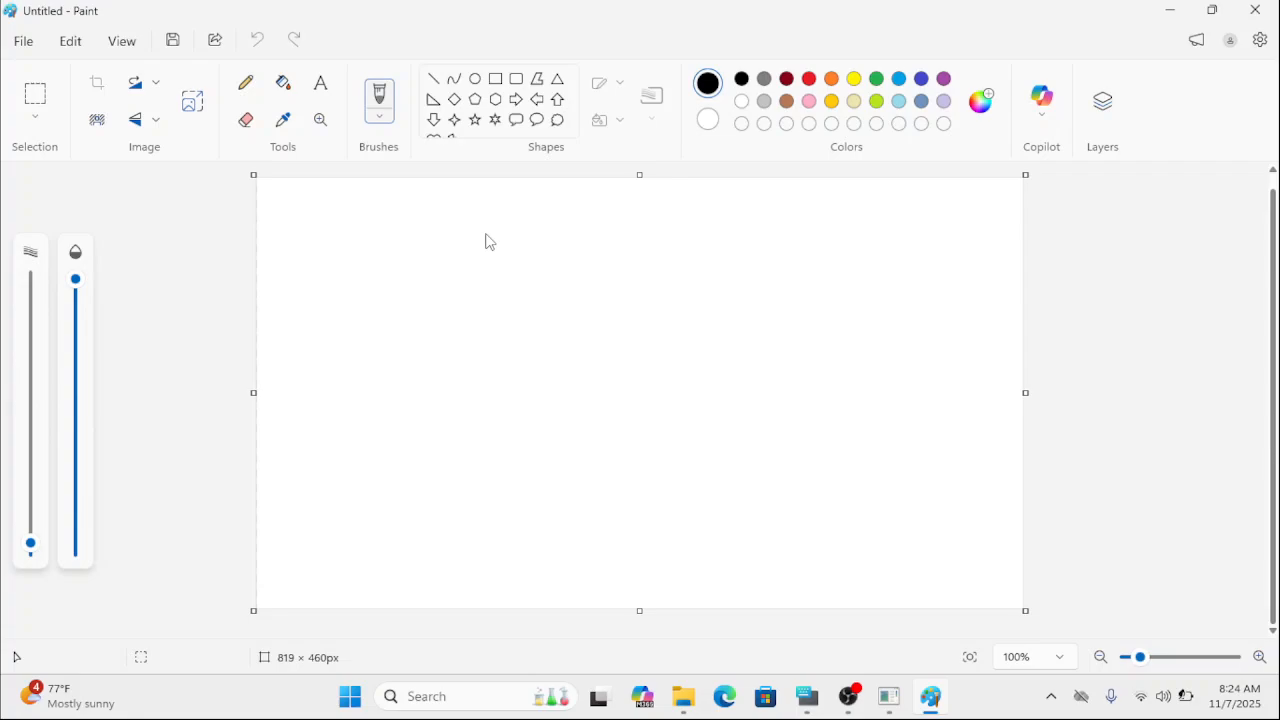
{"action": "left_click", "coordinate": [322, 86]}
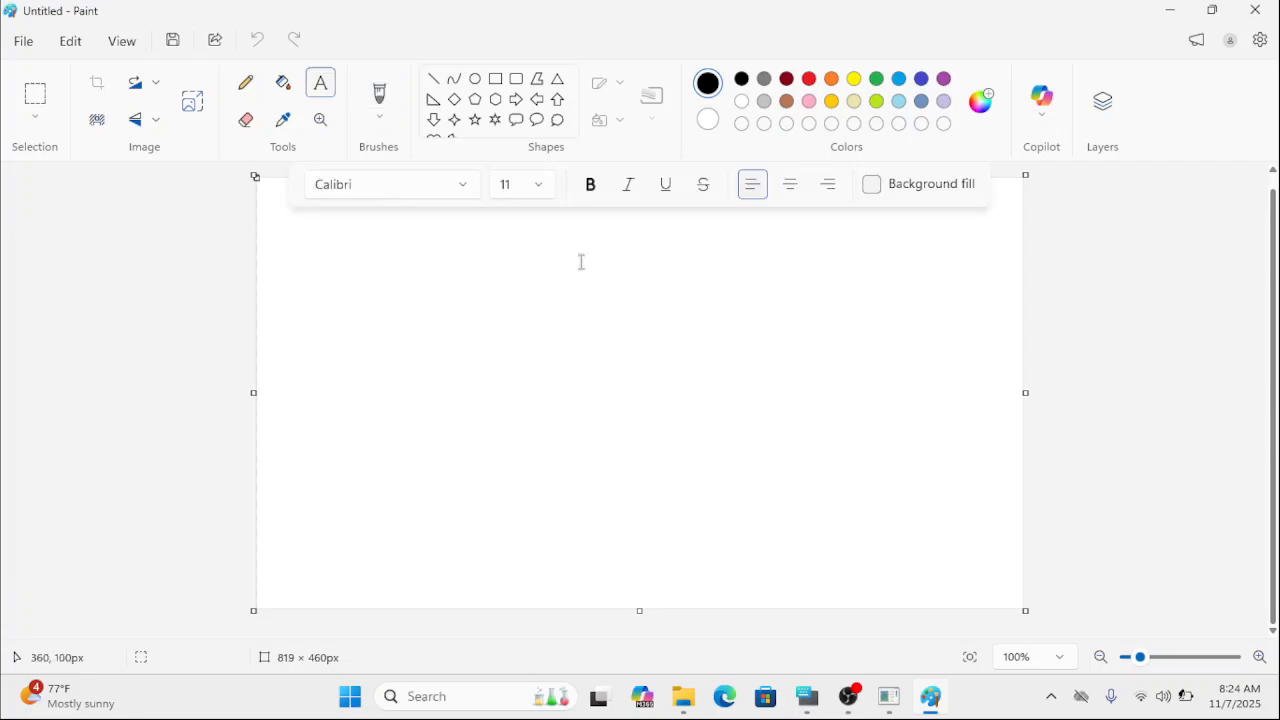
{"action": "left_click", "coordinate": [585, 263]}
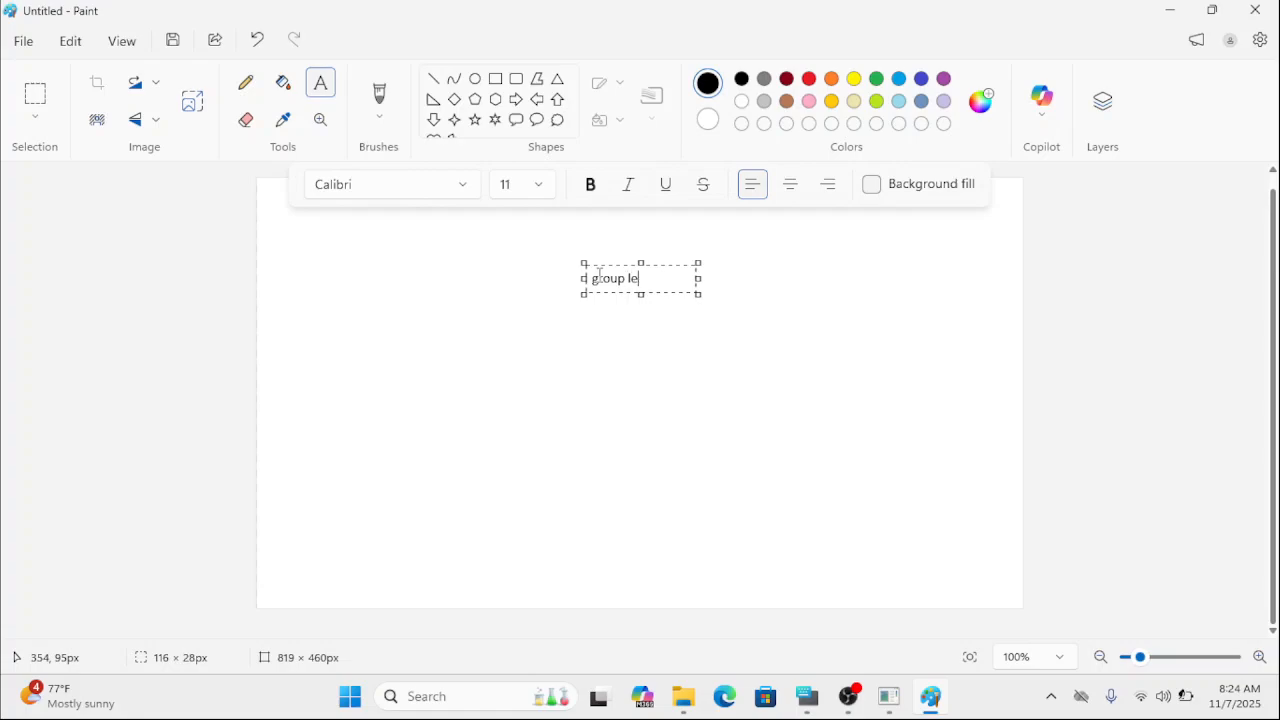
{"action": "left_click", "coordinate": [760, 277]}
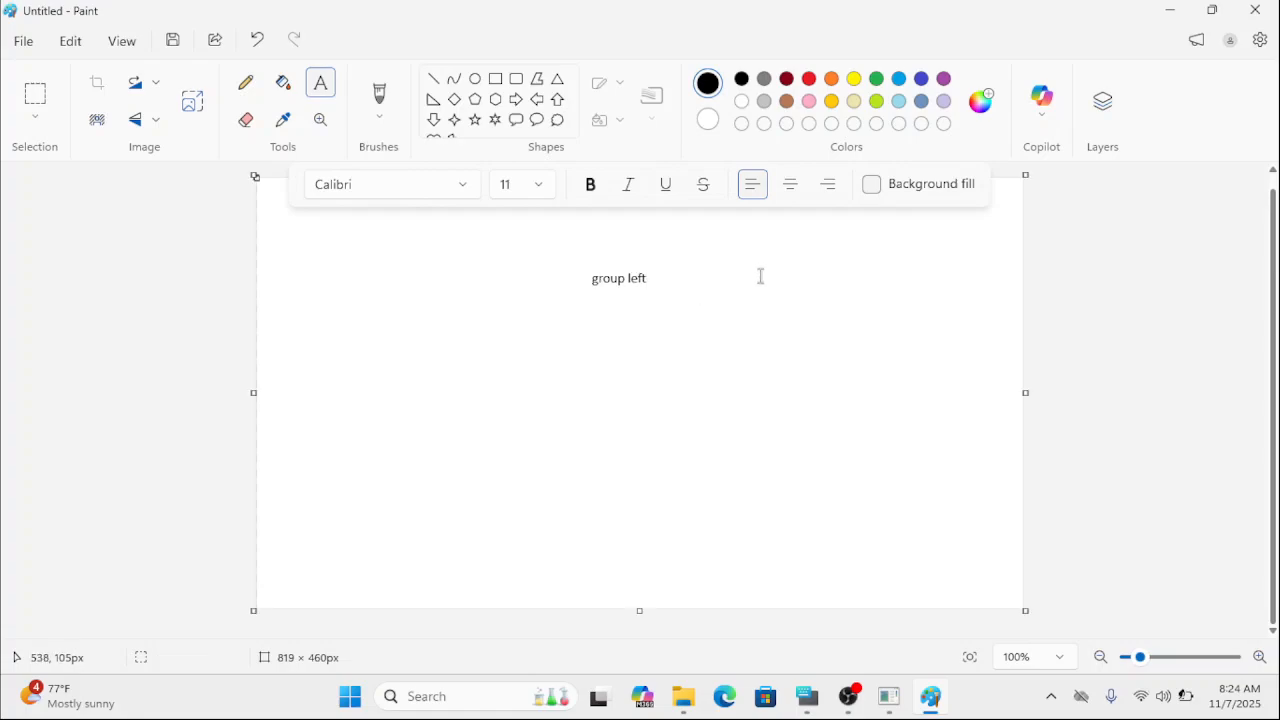
{"action": "left_click", "coordinate": [643, 277]}
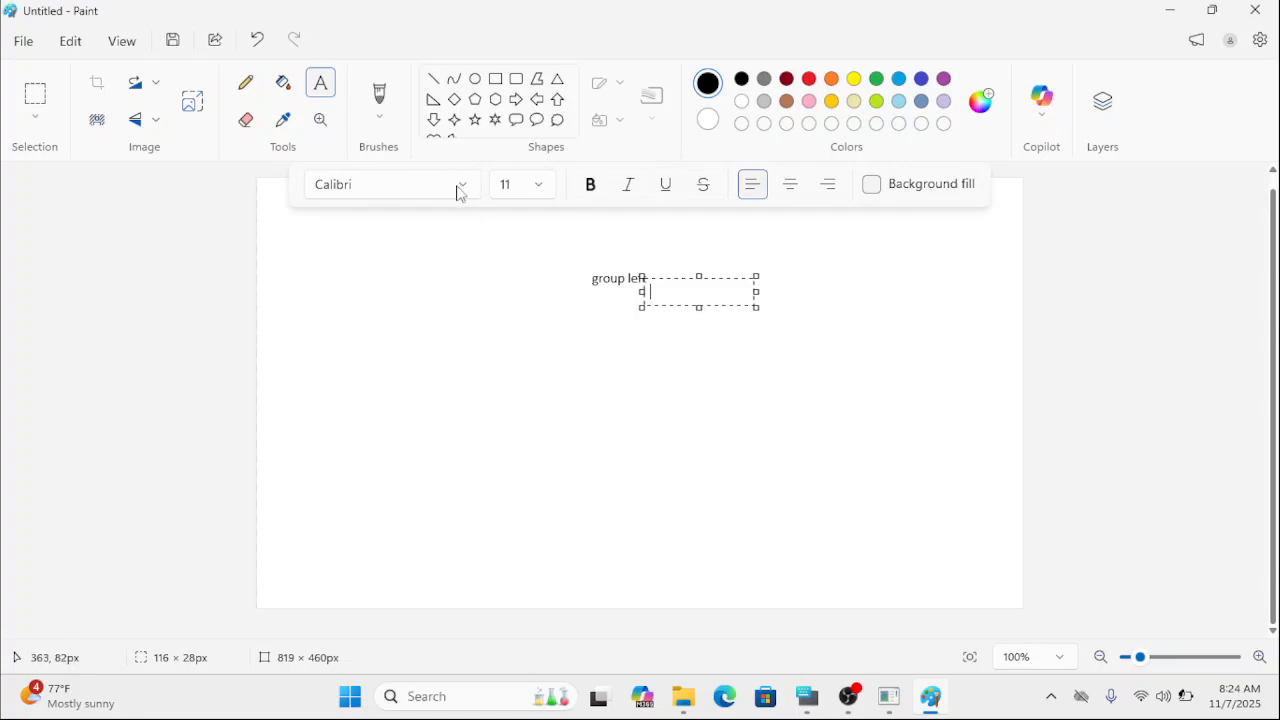
{"action": "left_click", "coordinate": [331, 98]}
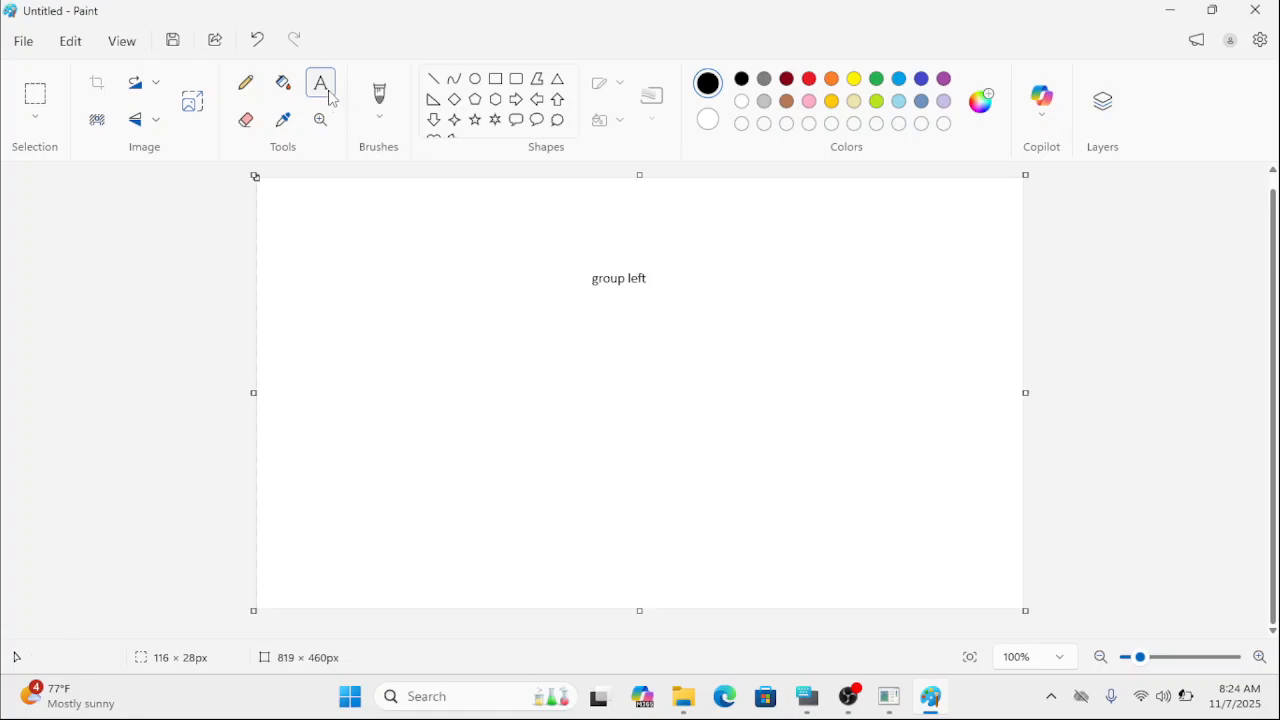
{"action": "left_click", "coordinate": [599, 272]}
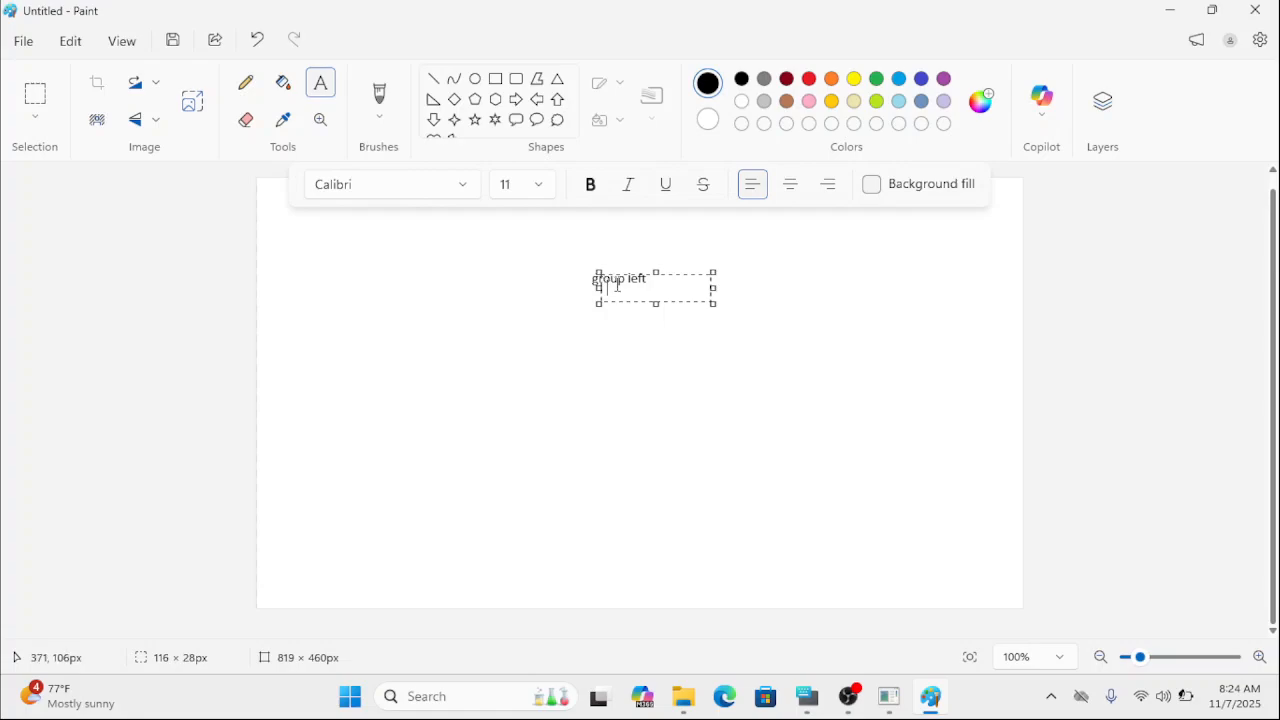
{"action": "left_click_drag", "start_coordinate": [656, 269], "coordinate": [570, 279]}
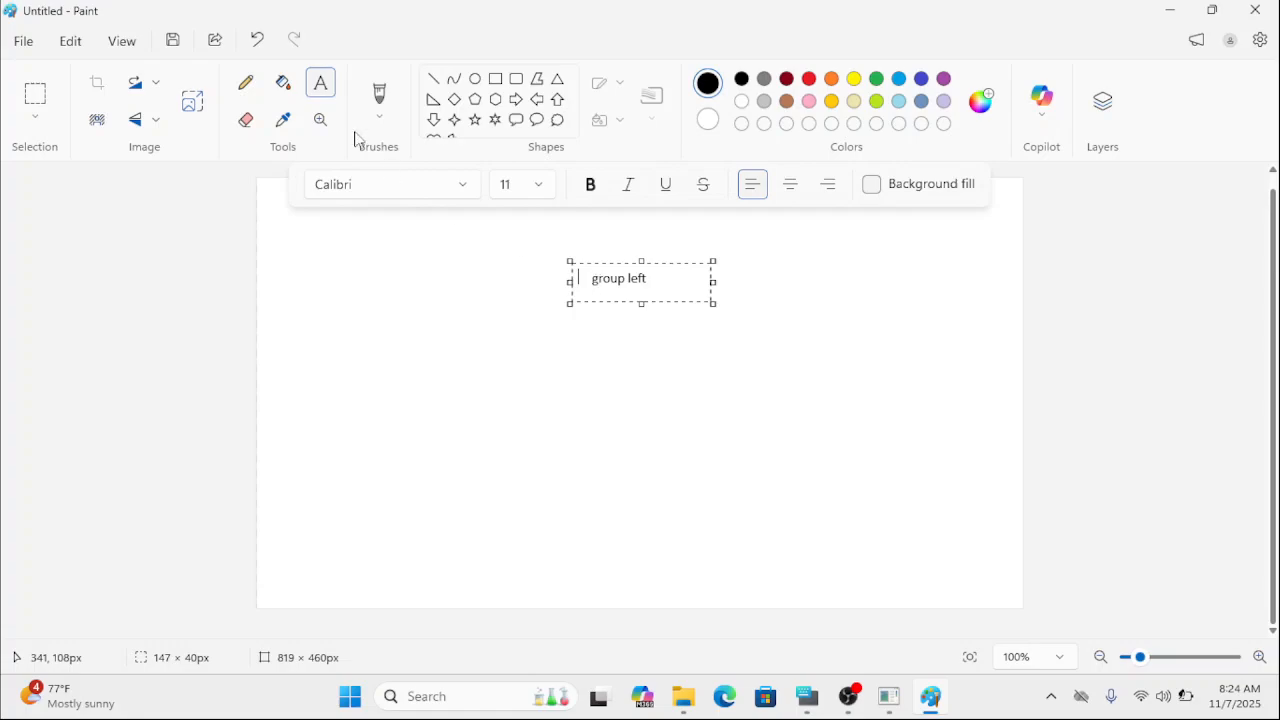
{"action": "left_click", "coordinate": [322, 83]}
{"action": "left_click", "coordinate": [685, 386]}
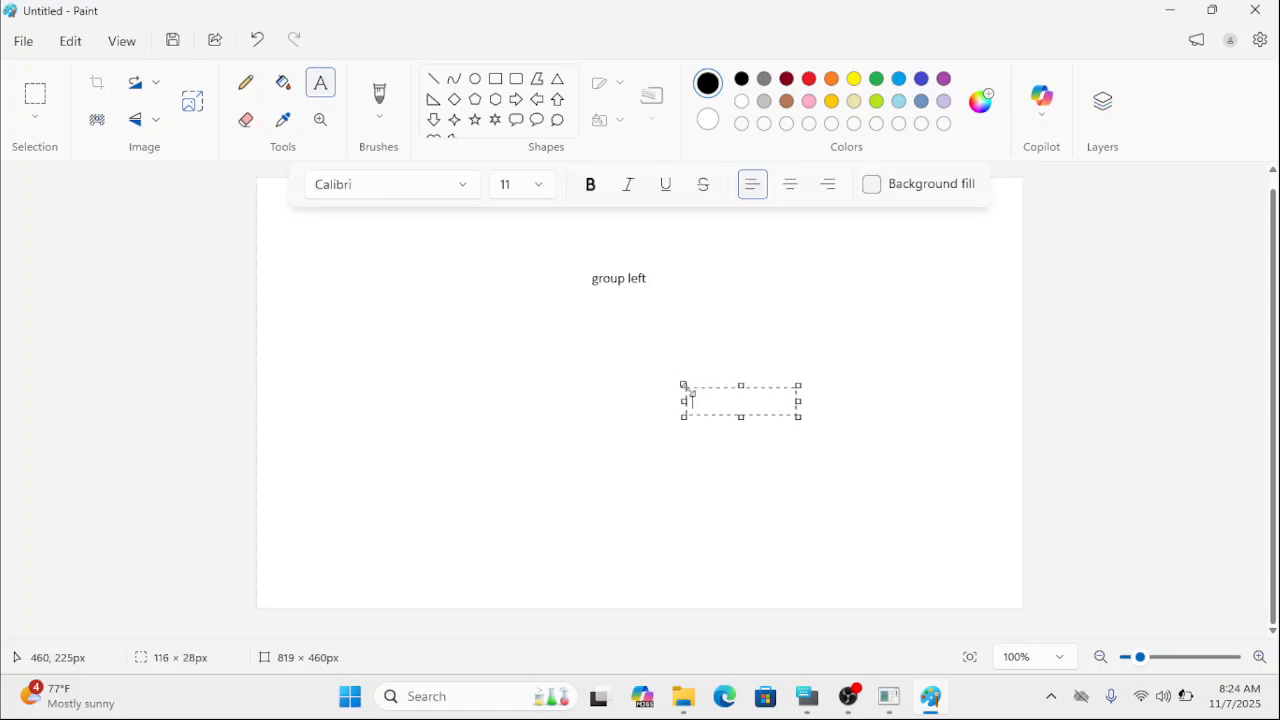
{"action": "left_click", "coordinate": [322, 90]}
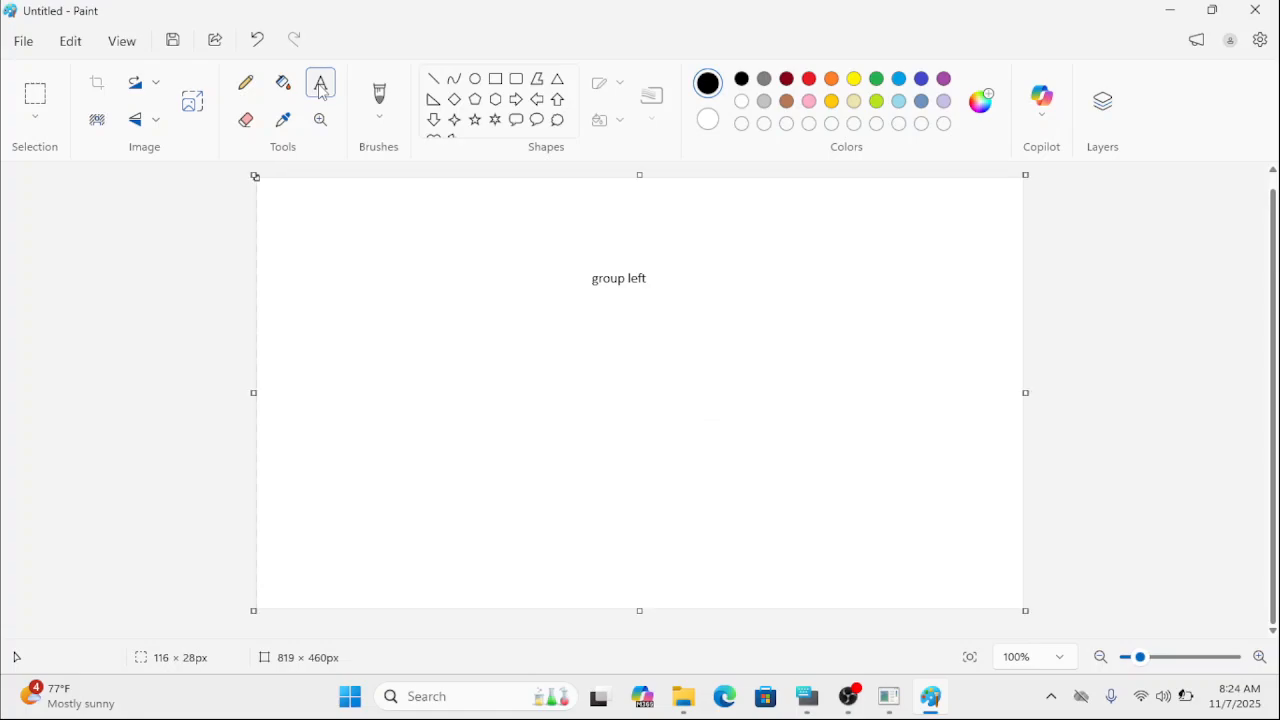
Draw a row of four header rectangles across the canvas below the "group left" text, the last one about 122 × 55 px.
{"action": "left_click", "coordinate": [500, 85]}
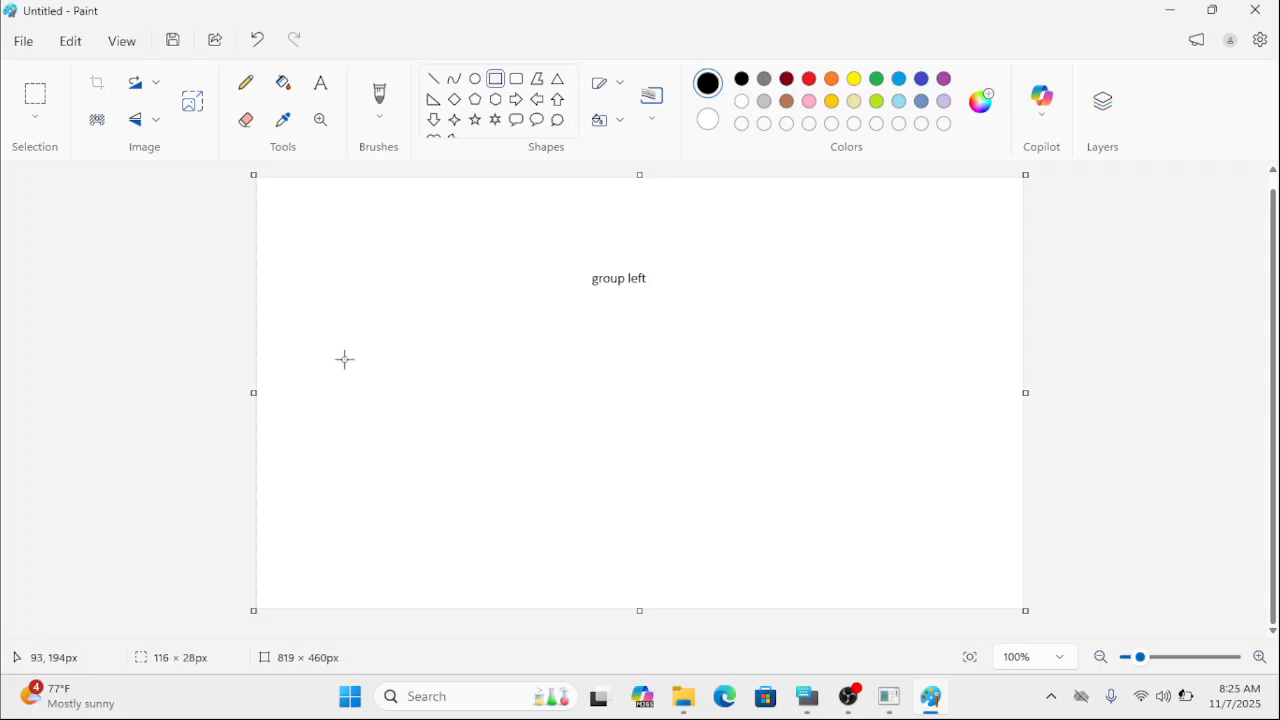
{"action": "left_click_drag", "start_coordinate": [331, 354], "coordinate": [594, 394]}
{"action": "left_click_drag", "start_coordinate": [638, 354], "coordinate": [755, 402]}
{"action": "left_click_drag", "start_coordinate": [809, 351], "coordinate": [924, 403]}
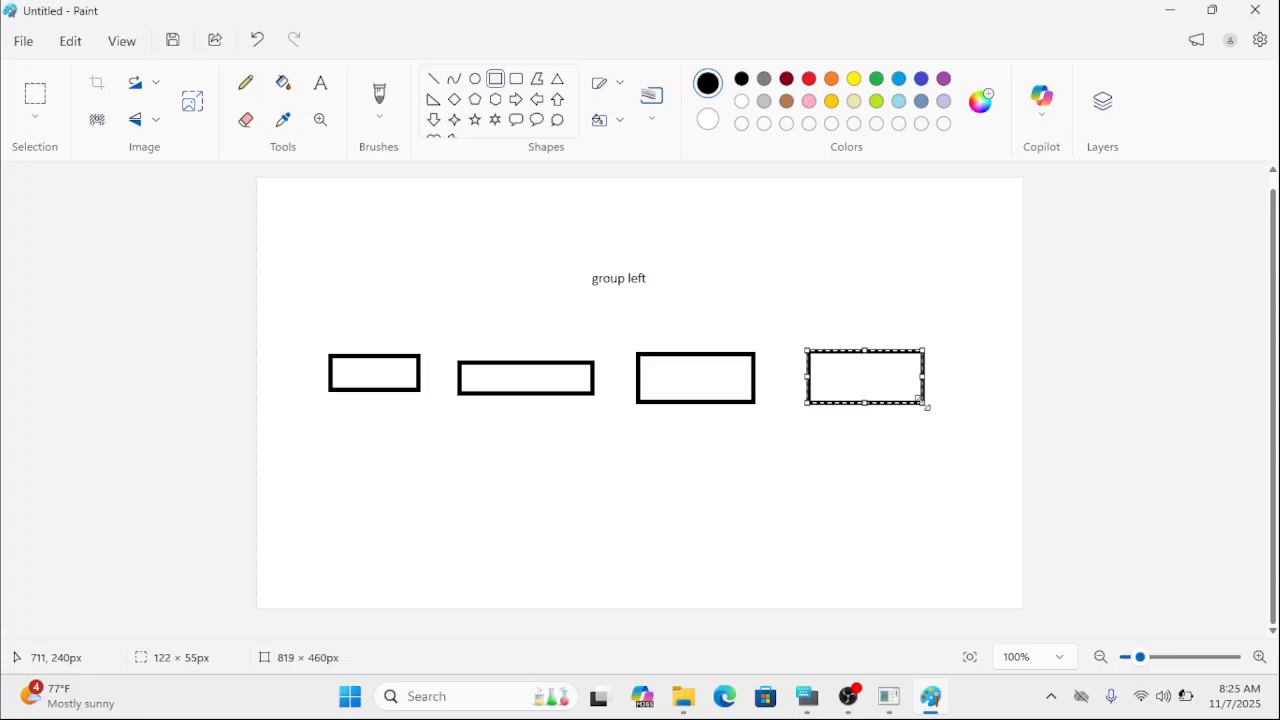
Draw three roughly horizontal lines, about 80 to 115 px long, beneath each of the four rectangles as data rows.
{"action": "left_click", "coordinate": [434, 78]}
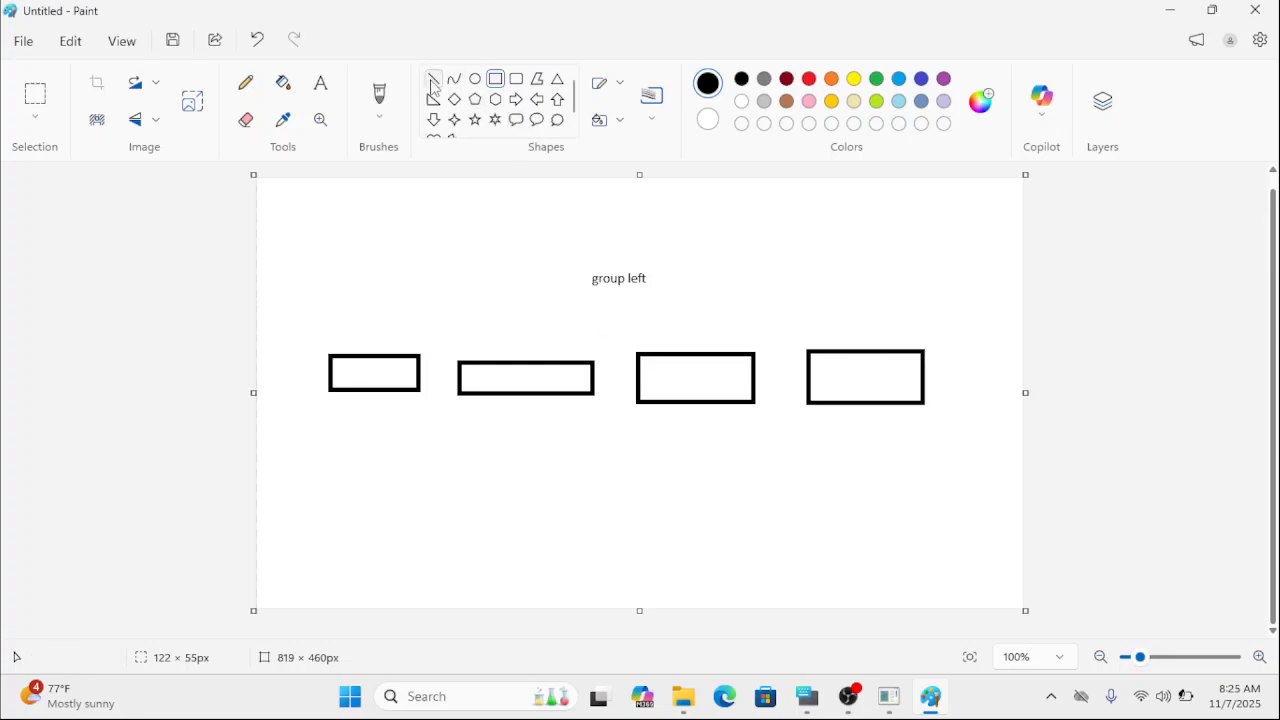
{"action": "left_click_drag", "start_coordinate": [330, 428], "coordinate": [410, 433]}
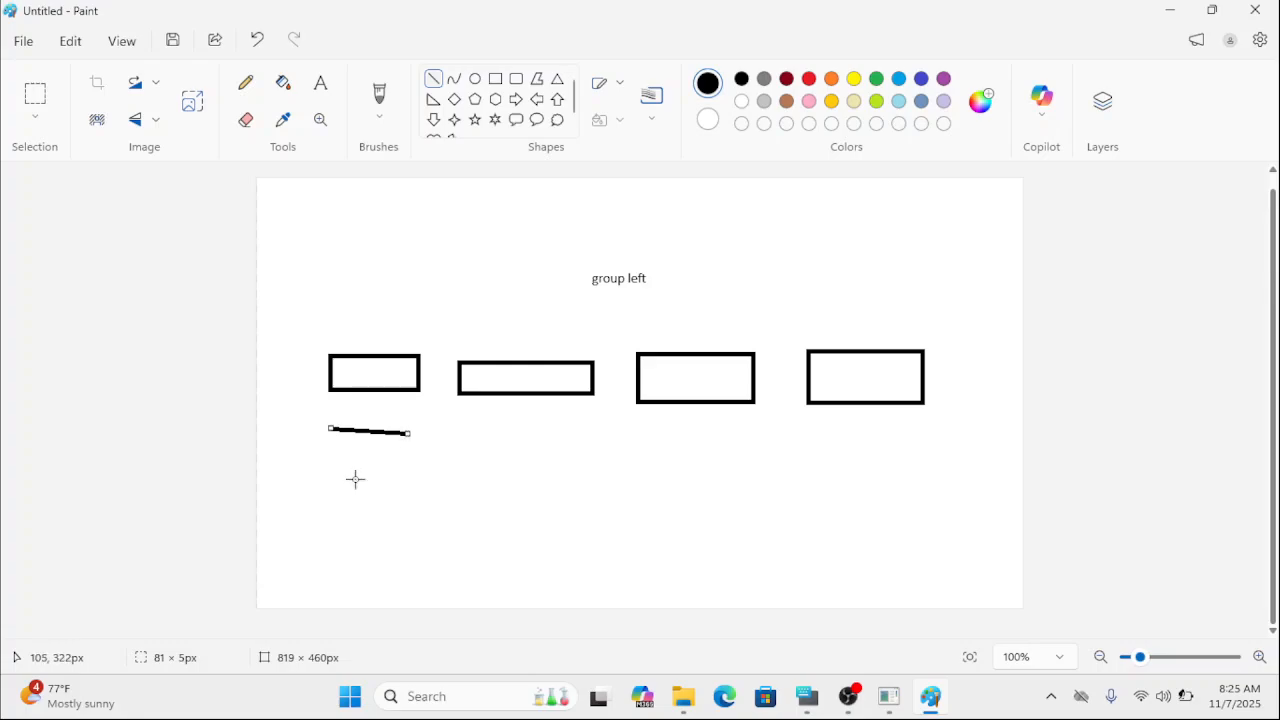
{"action": "left_click_drag", "start_coordinate": [330, 476], "coordinate": [413, 460]}
{"action": "left_click_drag", "start_coordinate": [329, 520], "coordinate": [405, 512]}
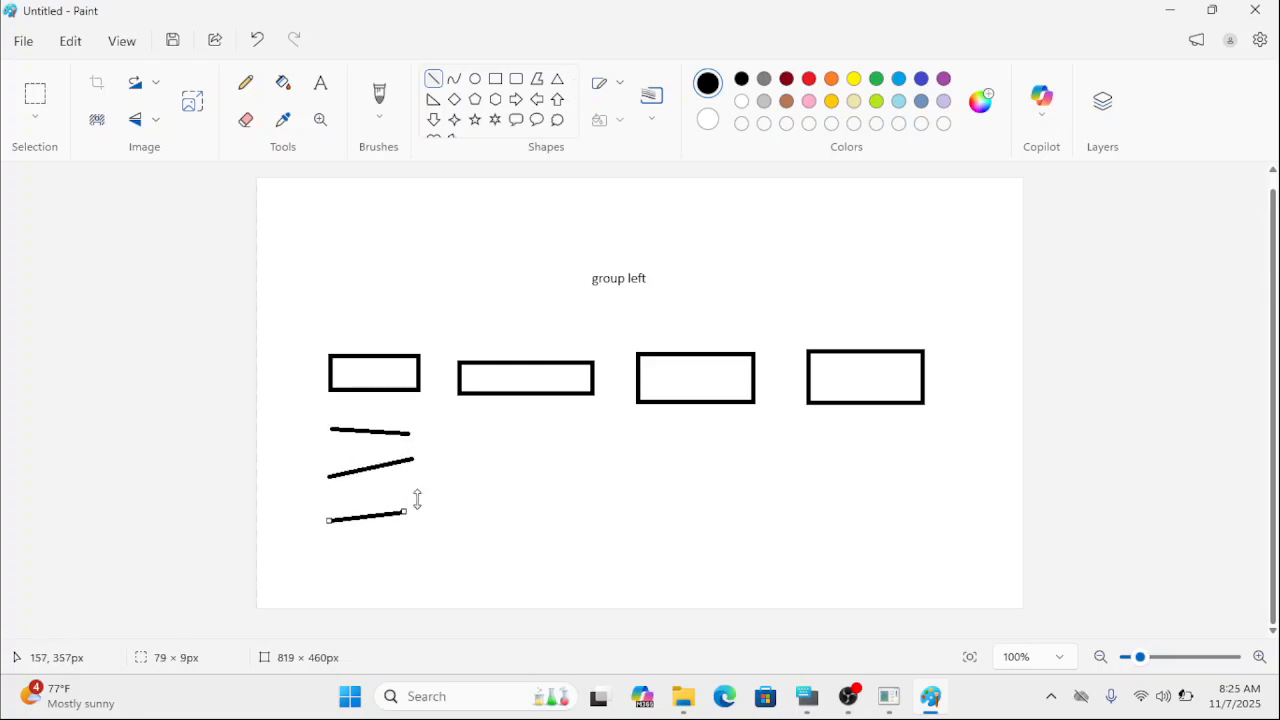
{"action": "left_click_drag", "start_coordinate": [481, 436], "coordinate": [585, 429]}
{"action": "left_click_drag", "start_coordinate": [489, 465], "coordinate": [593, 465]}
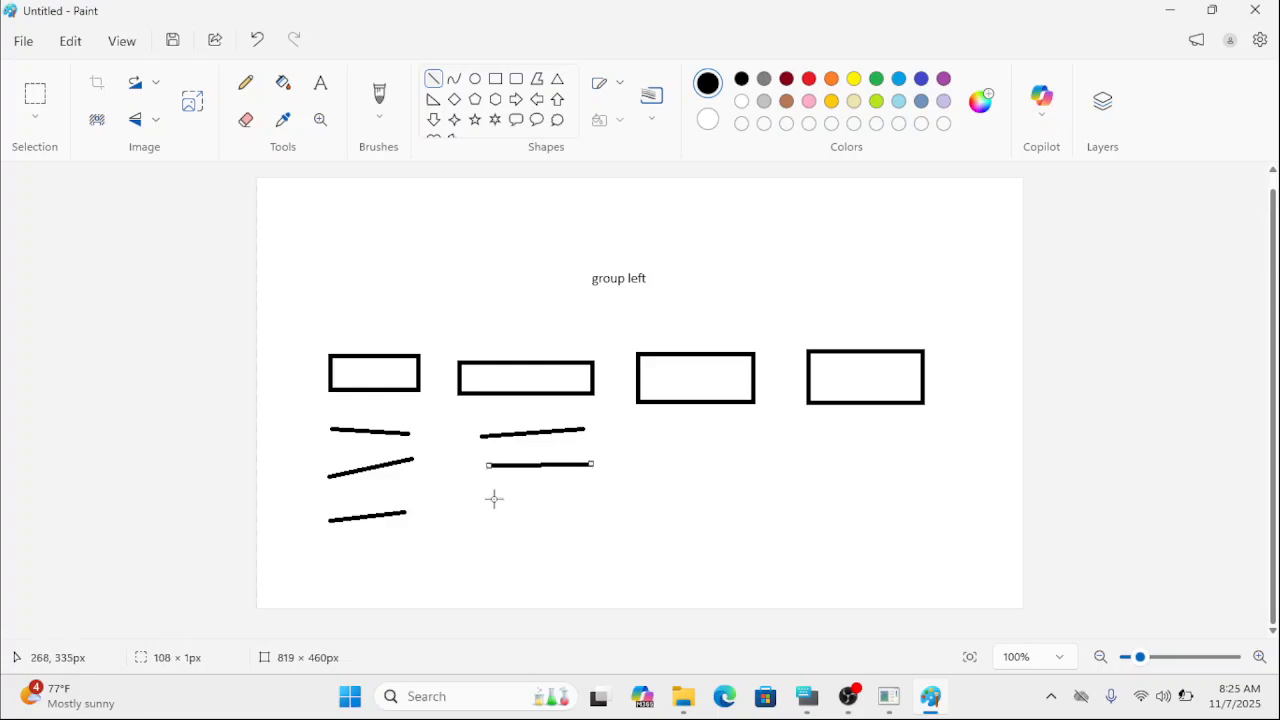
{"action": "left_click_drag", "start_coordinate": [489, 501], "coordinate": [600, 496]}
{"action": "left_click_drag", "start_coordinate": [659, 441], "coordinate": [780, 440]}
{"action": "left_click_drag", "start_coordinate": [665, 477], "coordinate": [758, 469]}
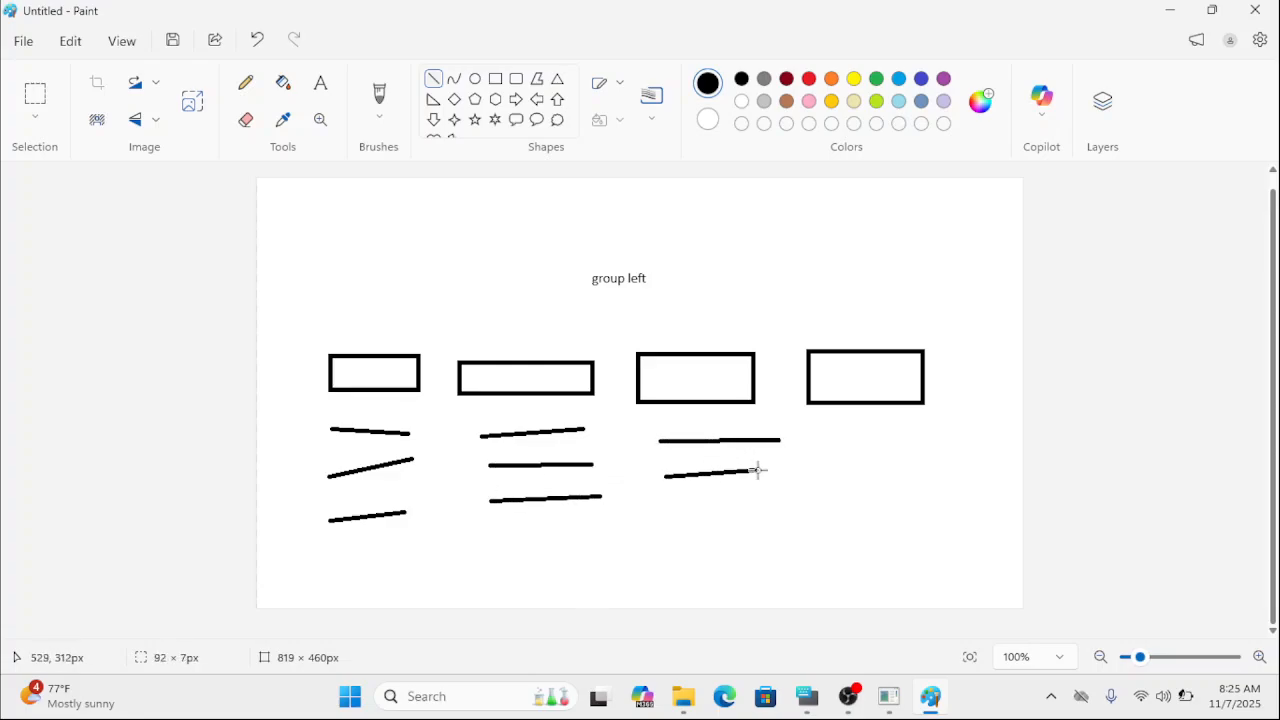
{"action": "left_click_drag", "start_coordinate": [664, 510], "coordinate": [775, 507]}
{"action": "left_click_drag", "start_coordinate": [820, 443], "coordinate": [927, 442]}
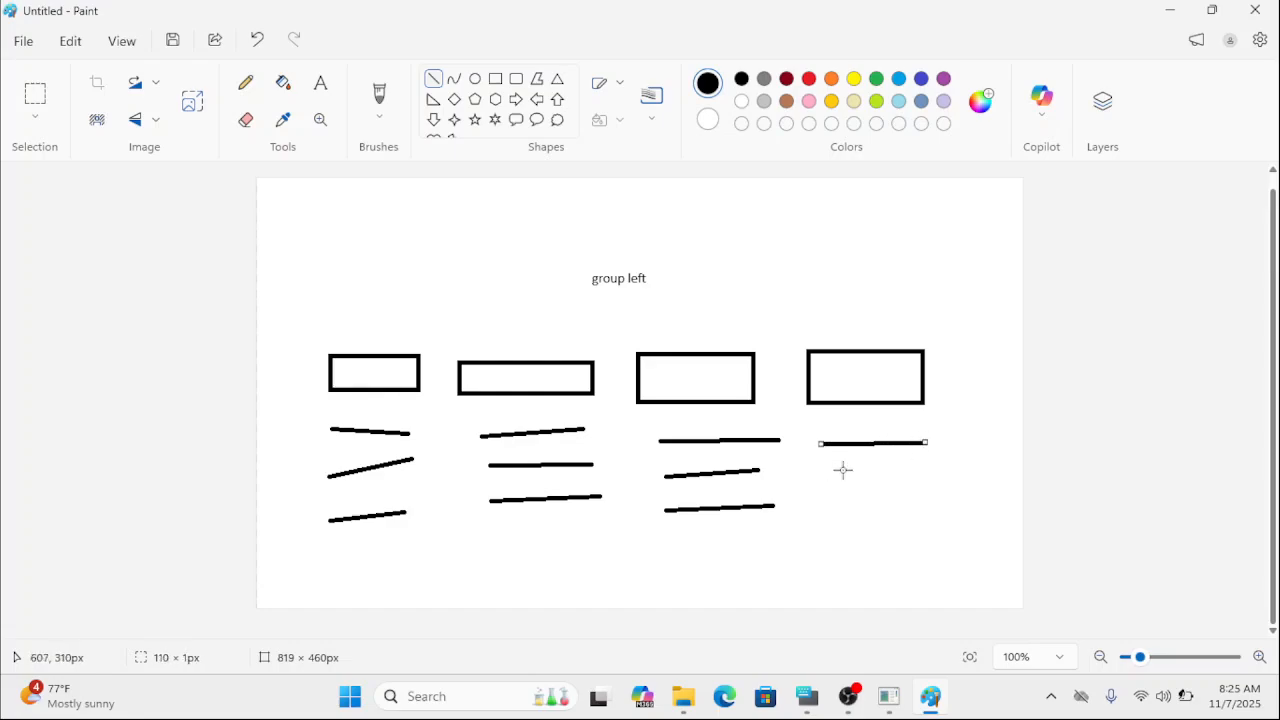
{"action": "left_click_drag", "start_coordinate": [822, 467], "coordinate": [930, 475]}
{"action": "left_click_drag", "start_coordinate": [833, 497], "coordinate": [940, 500]}
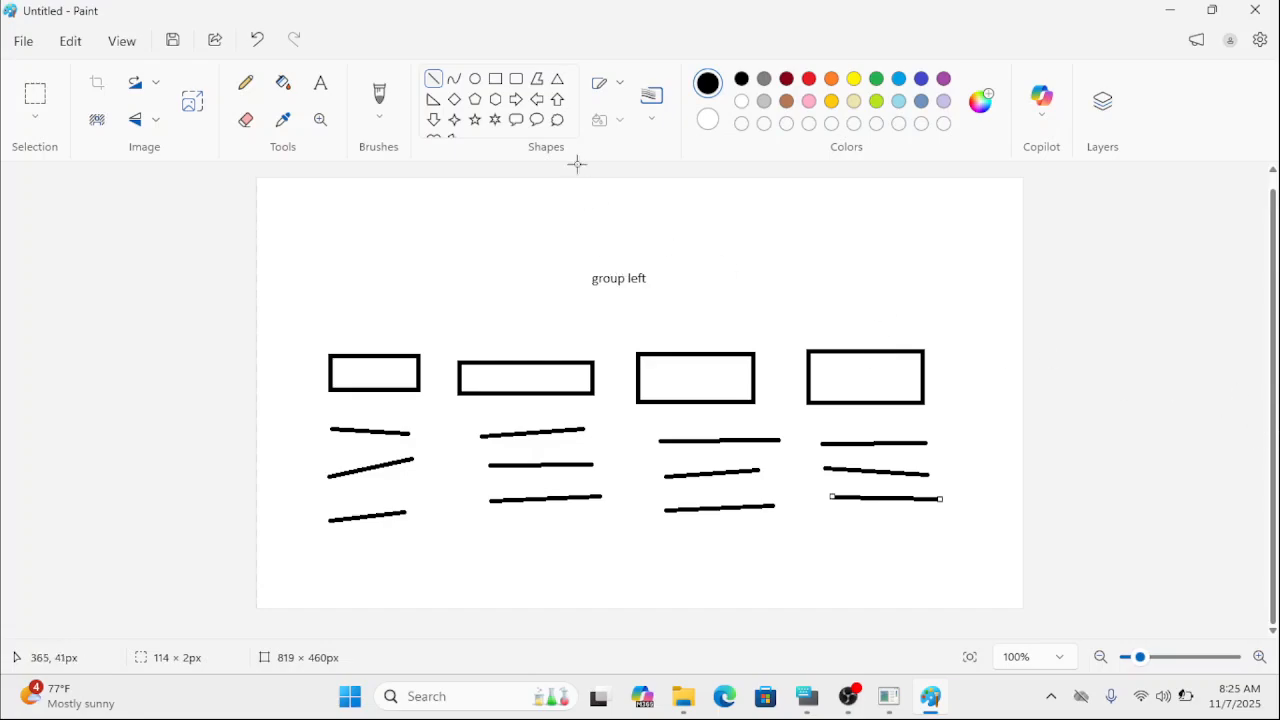
Add the text "group above" at the lower middle of the canvas, using the On-Screen Keyboard for the second word, and minimize the keyboard.
{"action": "left_click", "coordinate": [323, 84]}
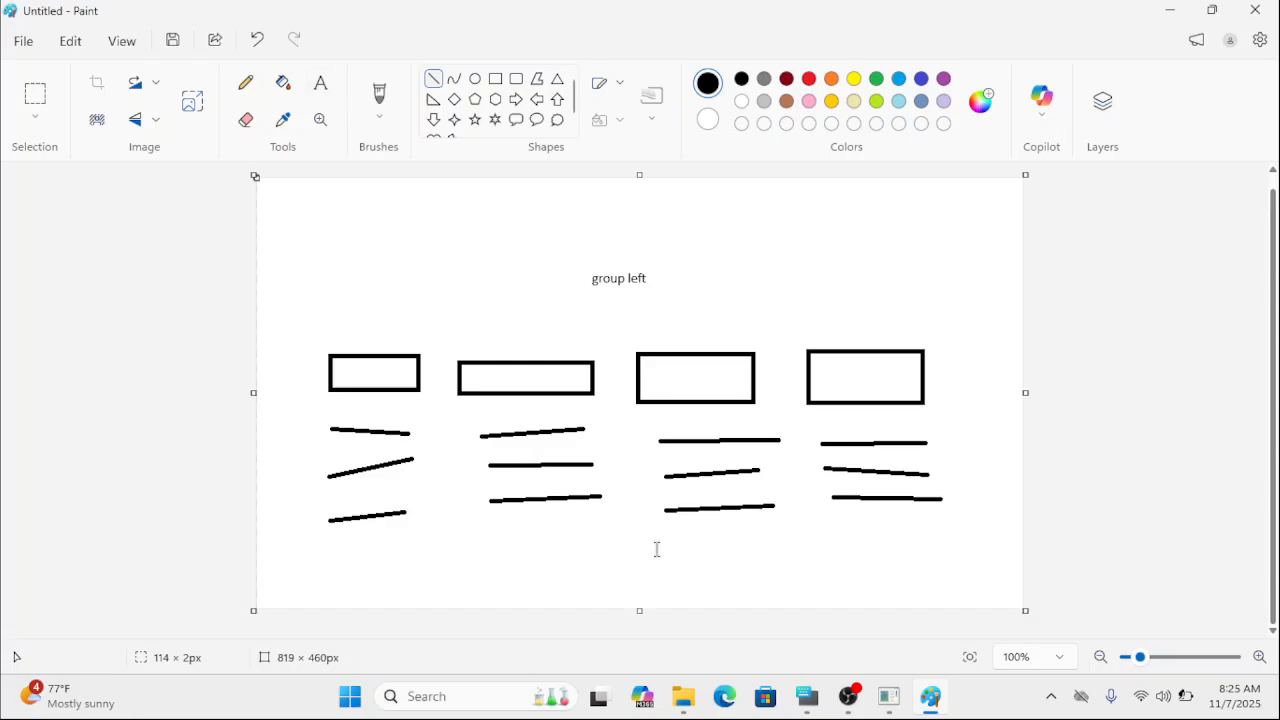
{"action": "left_click", "coordinate": [607, 580]}
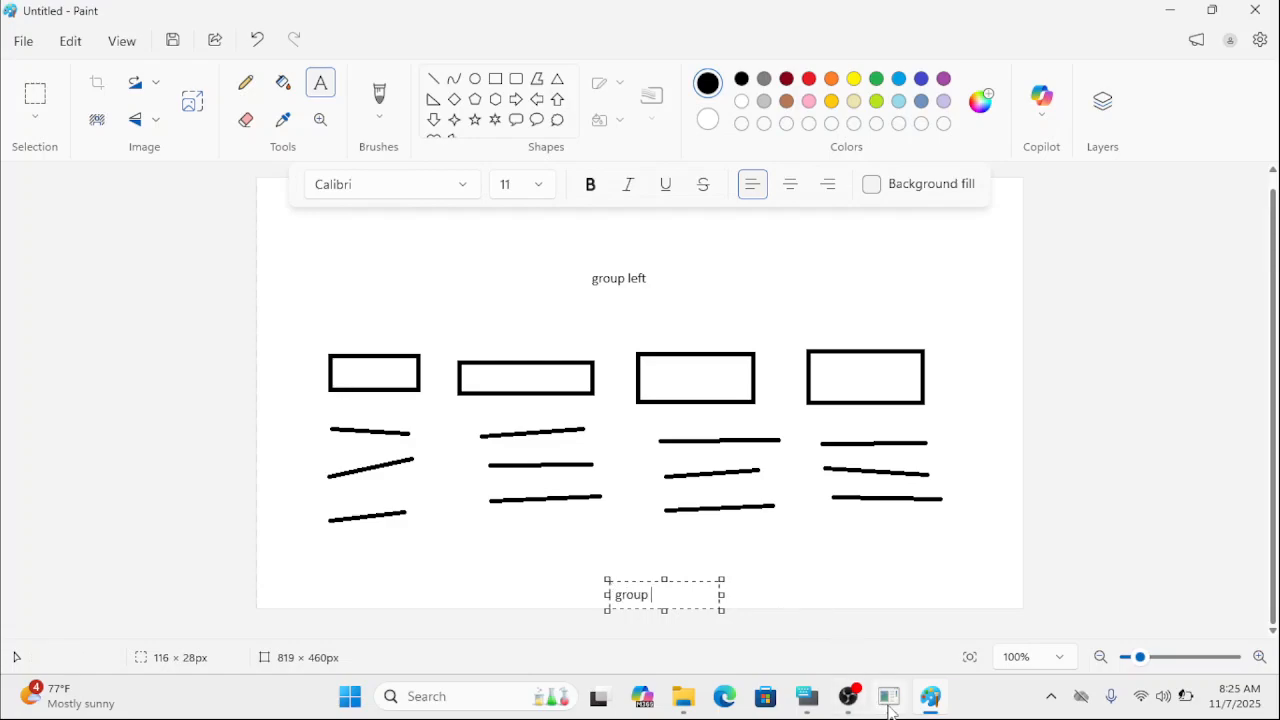
{"action": "mouse_move", "coordinate": [890, 708]}
{"action": "left_click", "coordinate": [810, 702]}
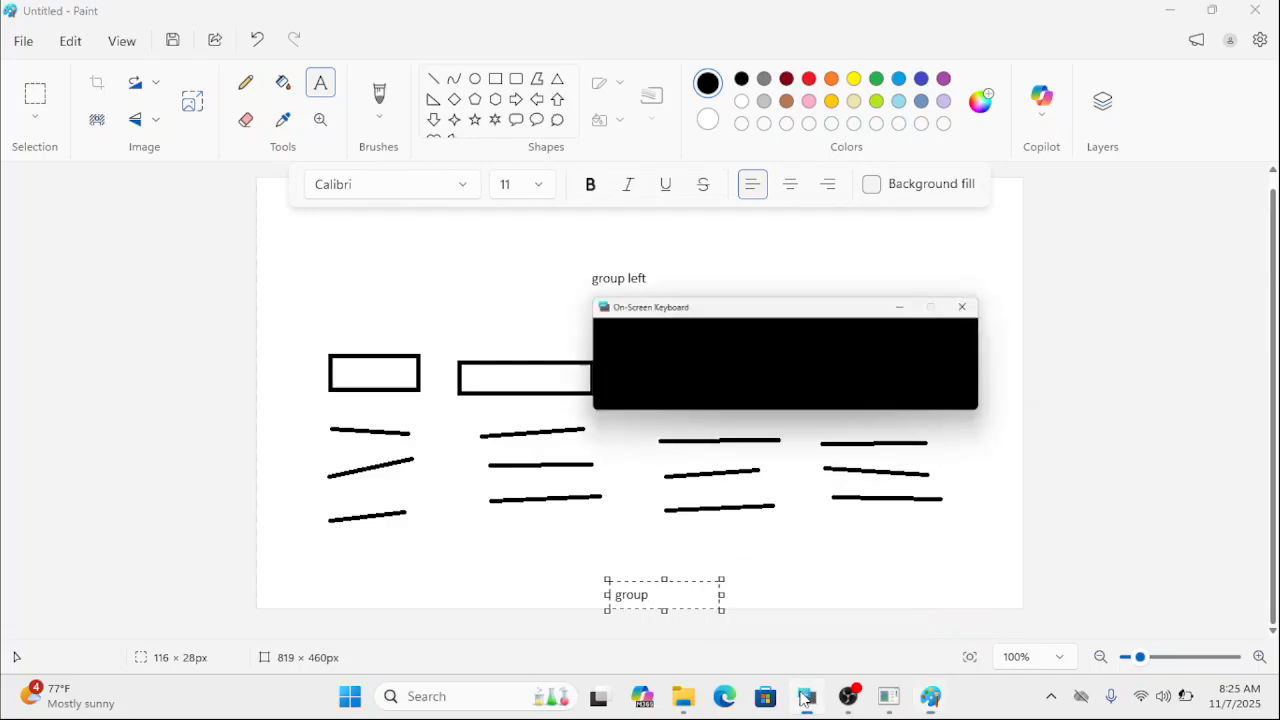
{"action": "key", "text": "alt+Tab"}
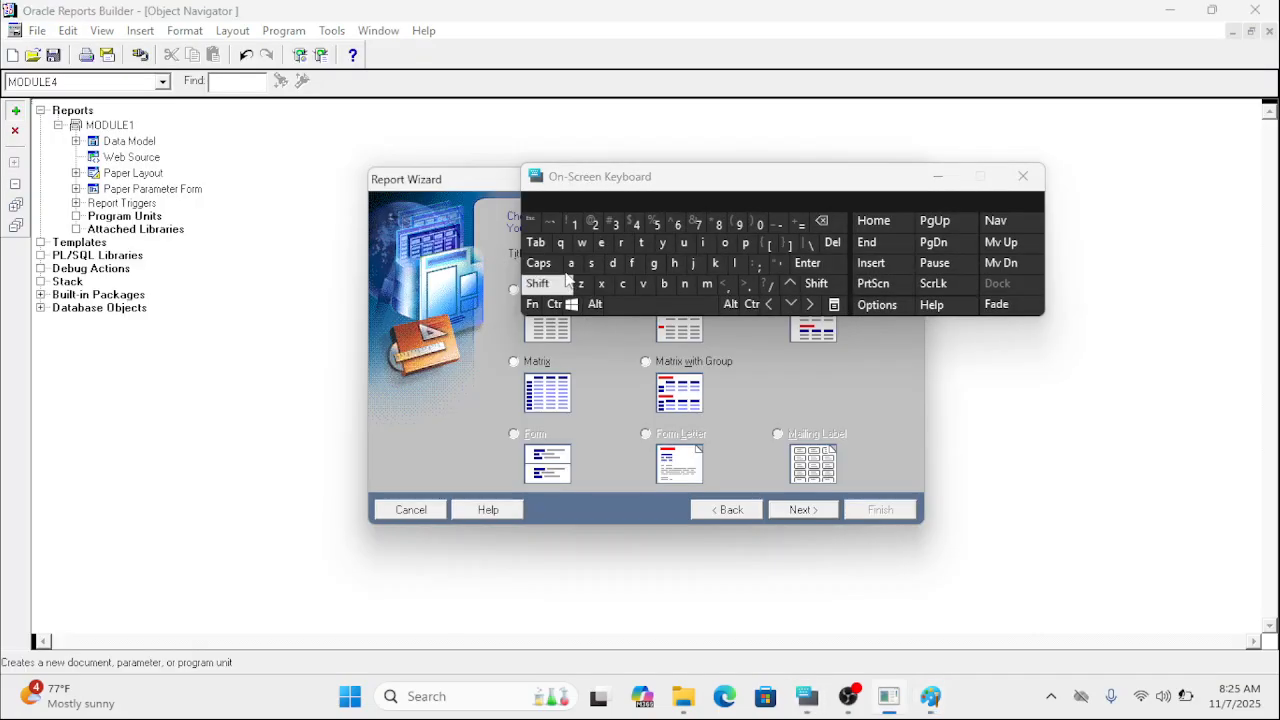
{"action": "mouse_move", "coordinate": [849, 703]}
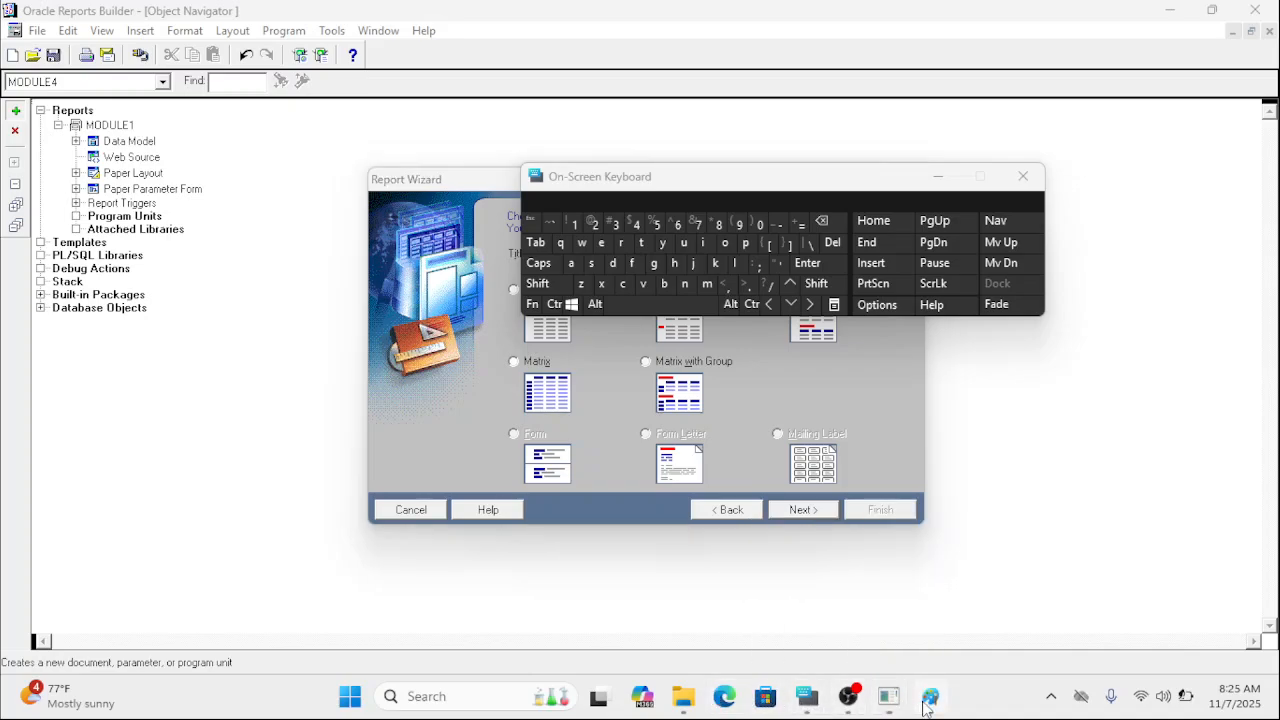
{"action": "left_click", "coordinate": [928, 700]}
{"action": "left_click", "coordinate": [574, 265]}
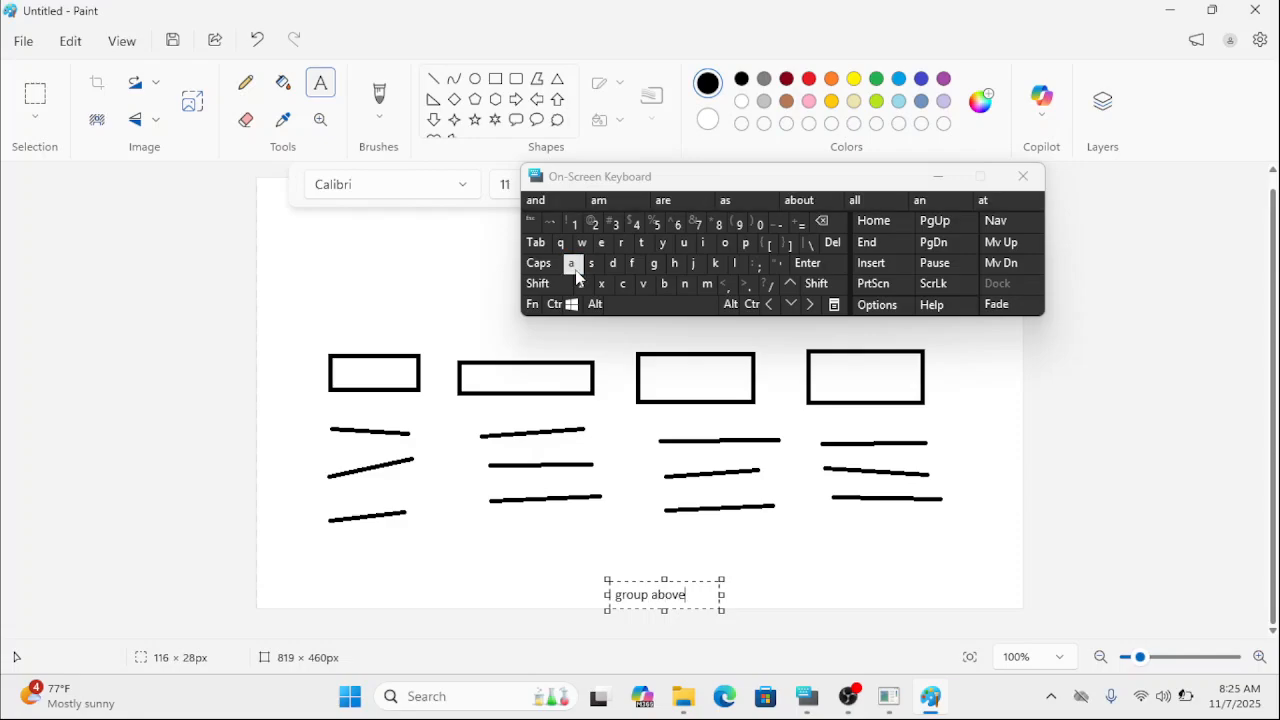
{"action": "left_click", "coordinate": [795, 551]}
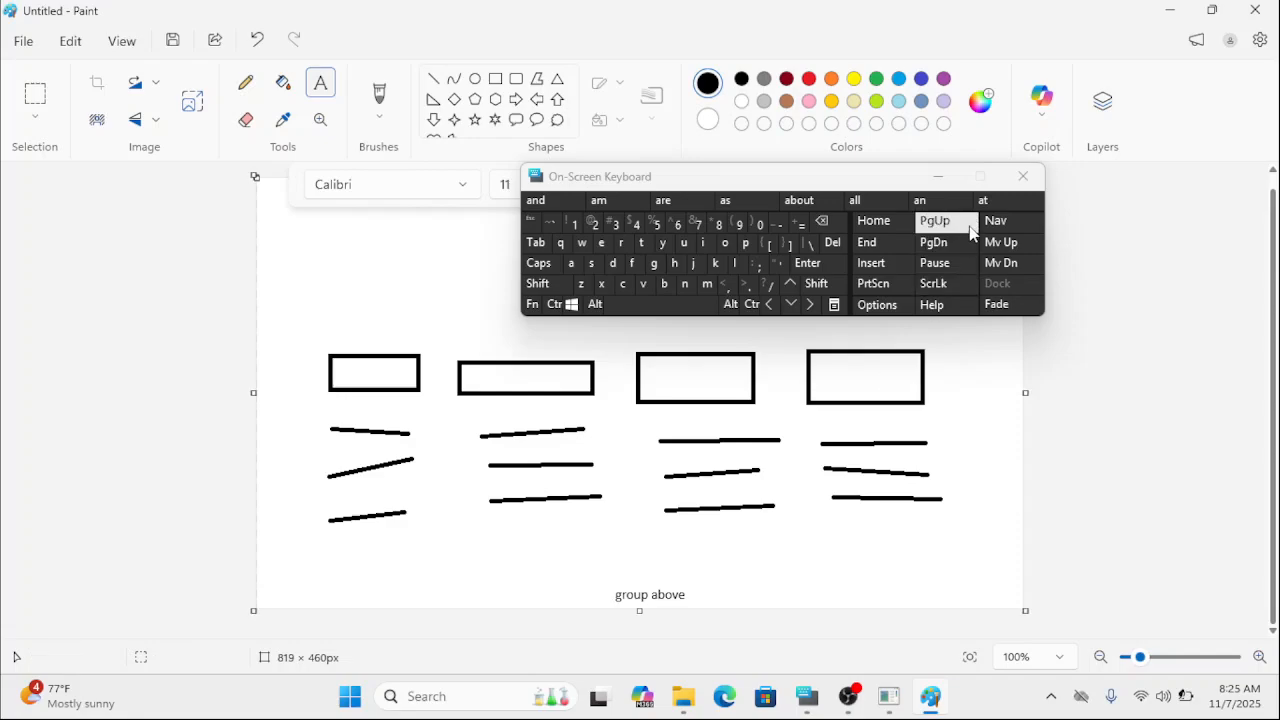
{"action": "left_click", "coordinate": [939, 176]}
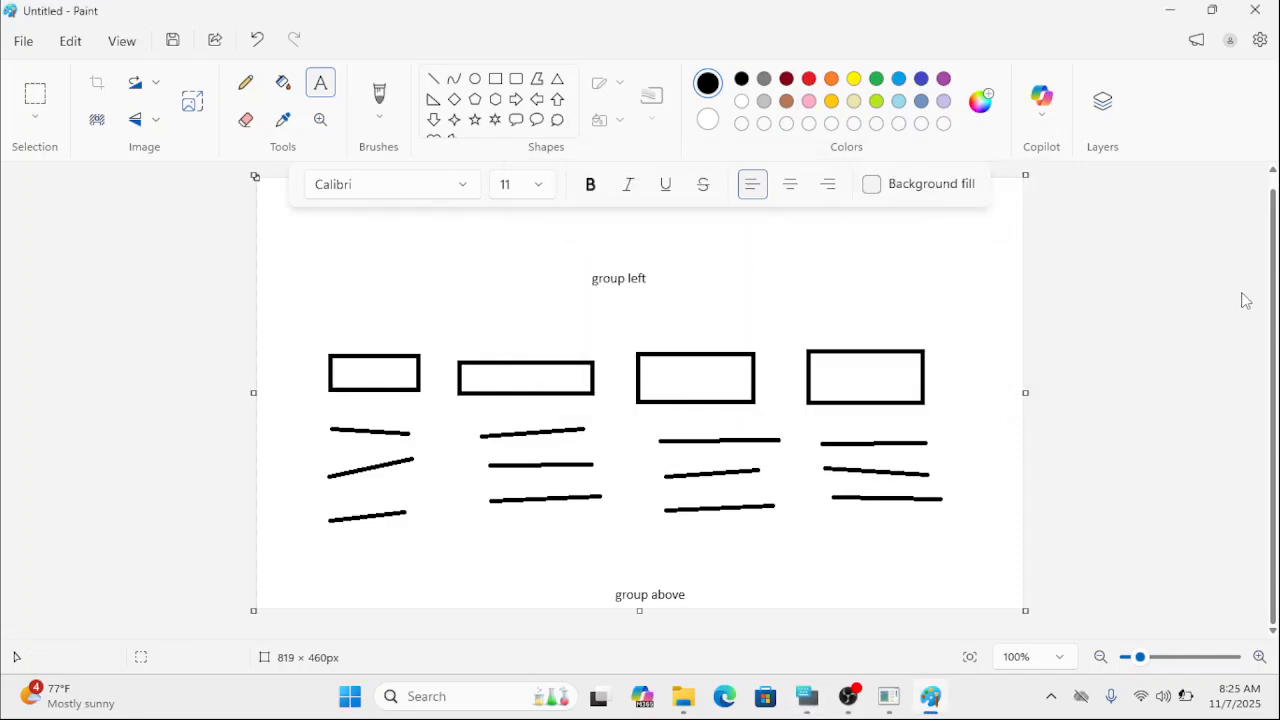
Zoom the canvas in to 120% and erase parts of the four rectangles and the lines beneath them with eraser strokes.
{"action": "left_click", "coordinate": [496, 79]}
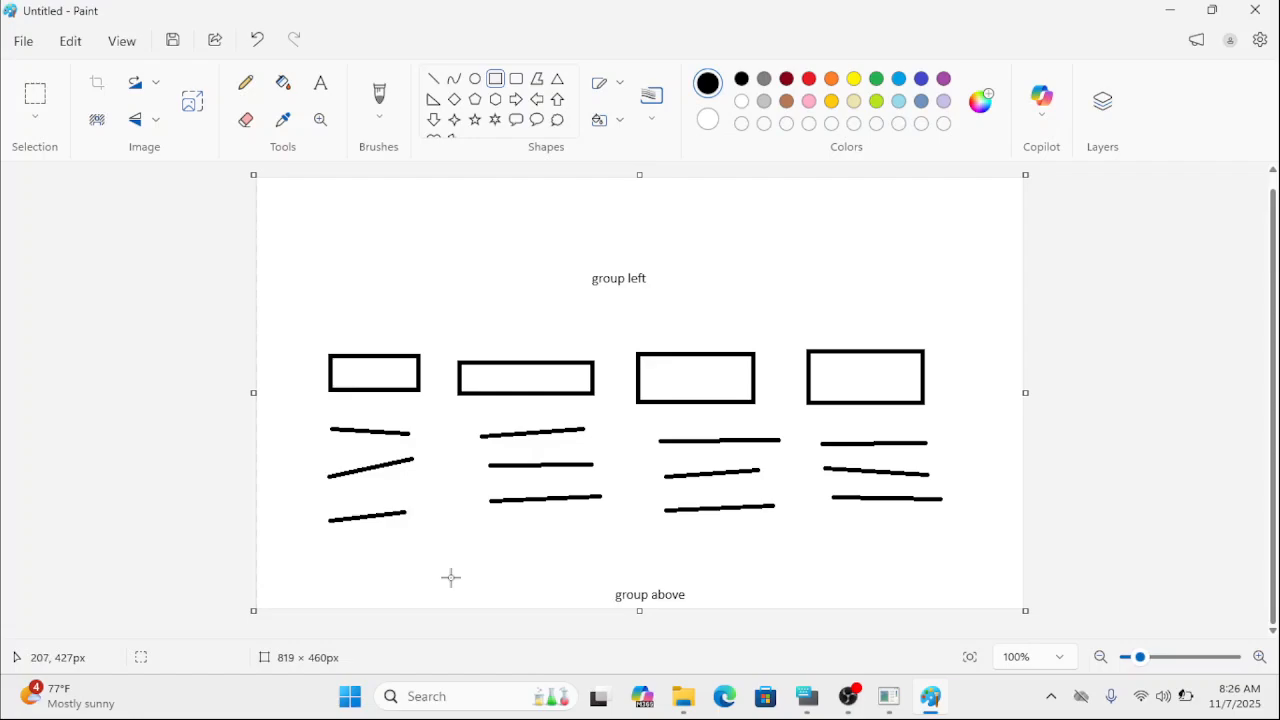
{"action": "left_click", "coordinate": [246, 121]}
{"action": "mouse_move", "coordinate": [393, 391]}
{"action": "left_mouse_down"}
{"action": "mouse_move", "coordinate": [437, 409]}
{"action": "mouse_move", "coordinate": [403, 506]}
{"action": "mouse_move", "coordinate": [394, 490]}
{"action": "left_mouse_up"}
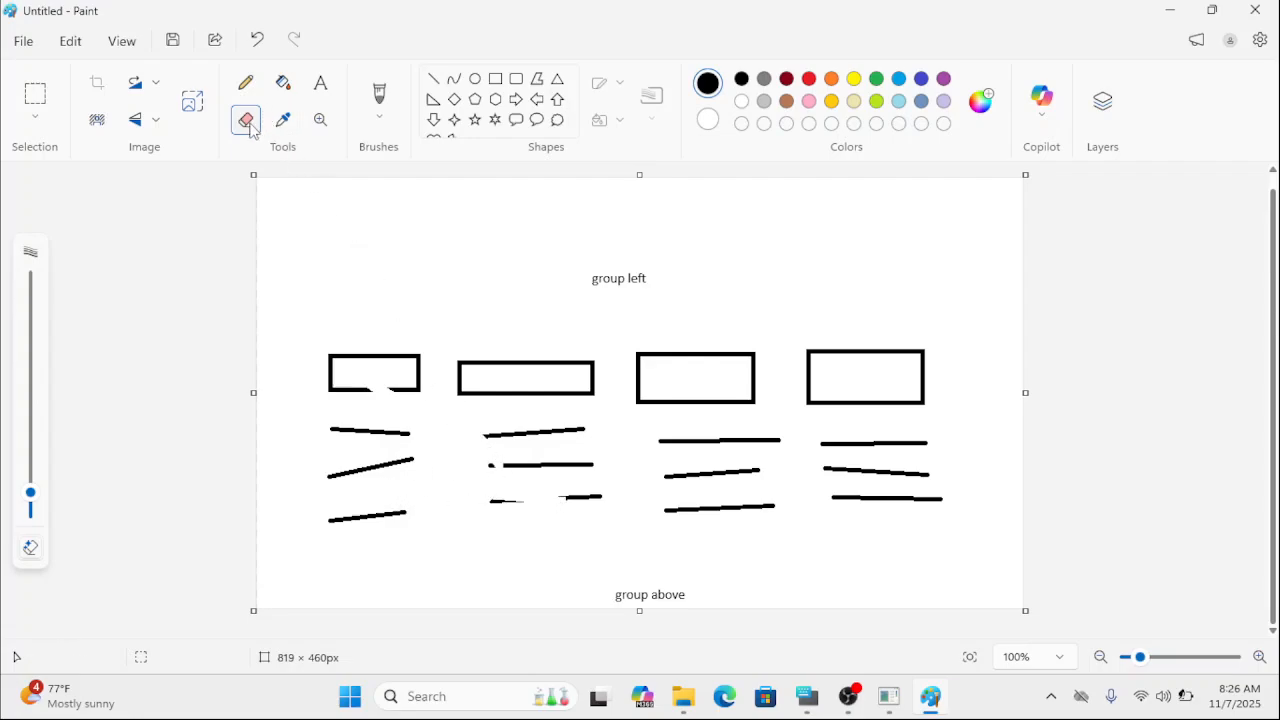
{"action": "left_click", "coordinate": [320, 120]}
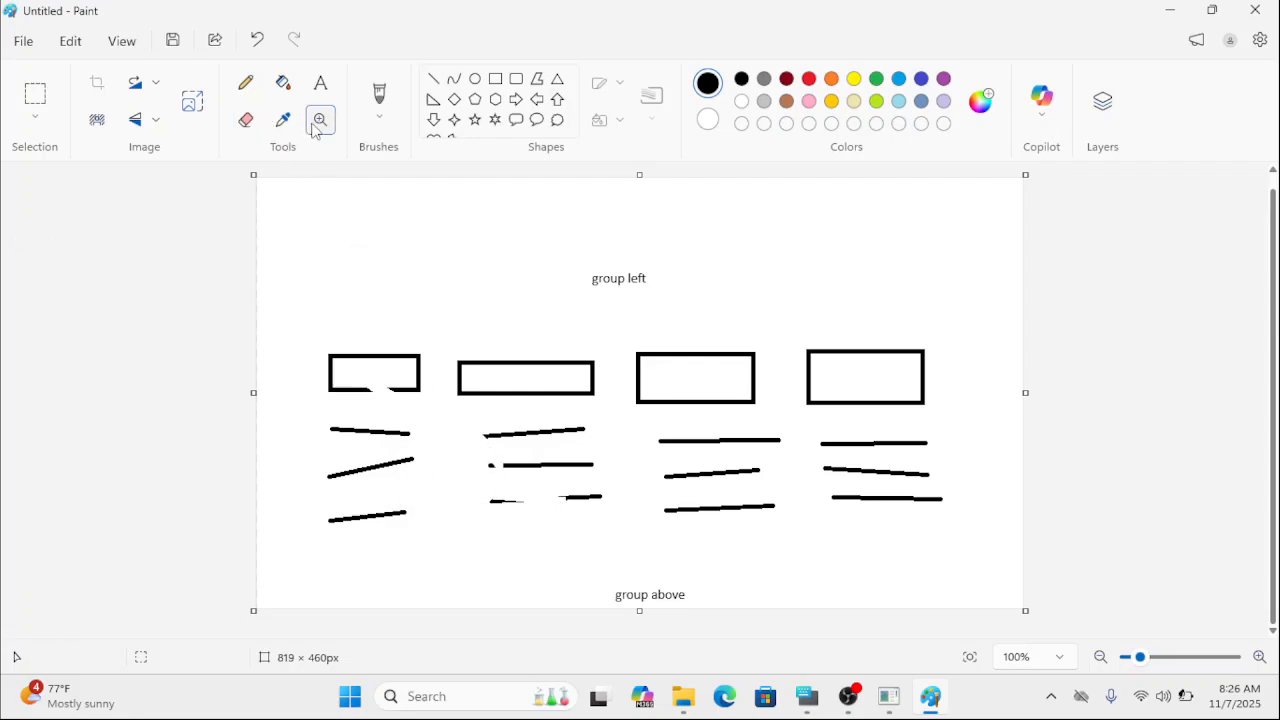
{"action": "left_click", "coordinate": [346, 351]}
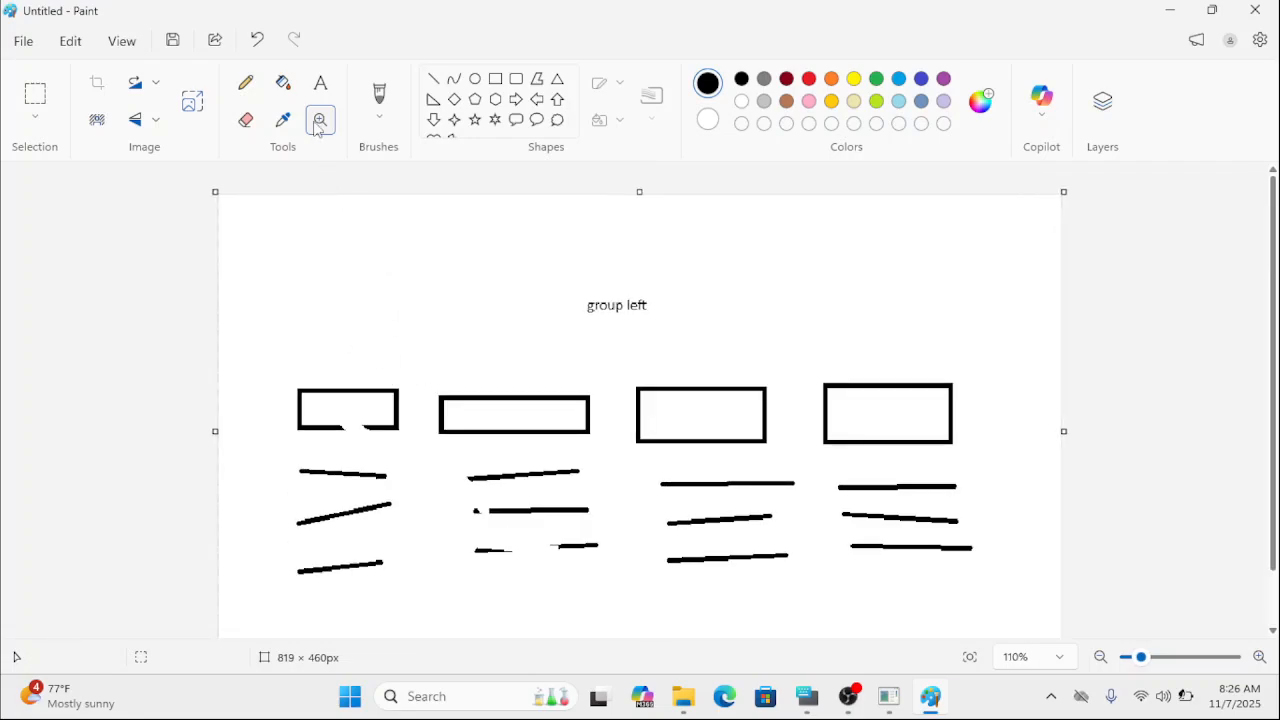
{"action": "left_click", "coordinate": [377, 269]}
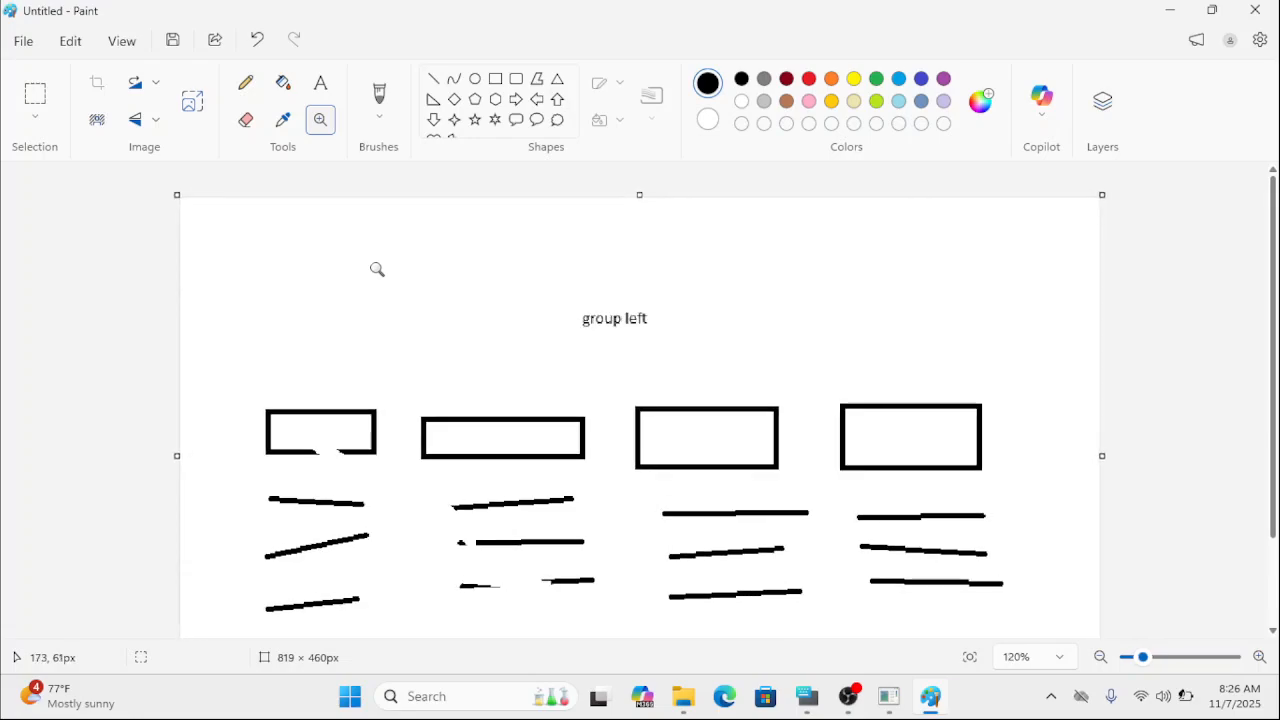
{"action": "key", "text": "e"}
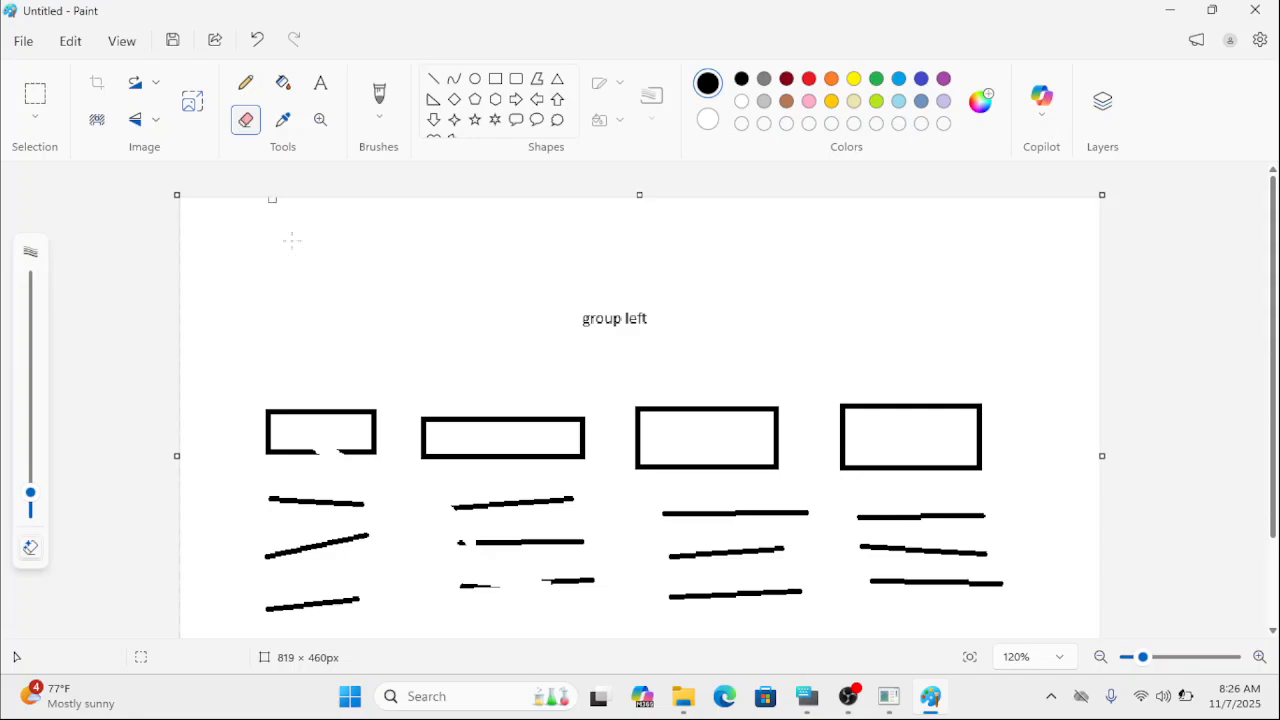
{"action": "mouse_move", "coordinate": [312, 441]}
{"action": "left_mouse_down"}
{"action": "mouse_move", "coordinate": [237, 480]}
{"action": "mouse_move", "coordinate": [480, 449]}
{"action": "mouse_move", "coordinate": [431, 414]}
{"action": "mouse_move", "coordinate": [489, 546]}
{"action": "mouse_move", "coordinate": [474, 517]}
{"action": "mouse_move", "coordinate": [594, 531]}
{"action": "mouse_move", "coordinate": [609, 562]}
{"action": "mouse_move", "coordinate": [741, 480]}
{"action": "left_mouse_up"}
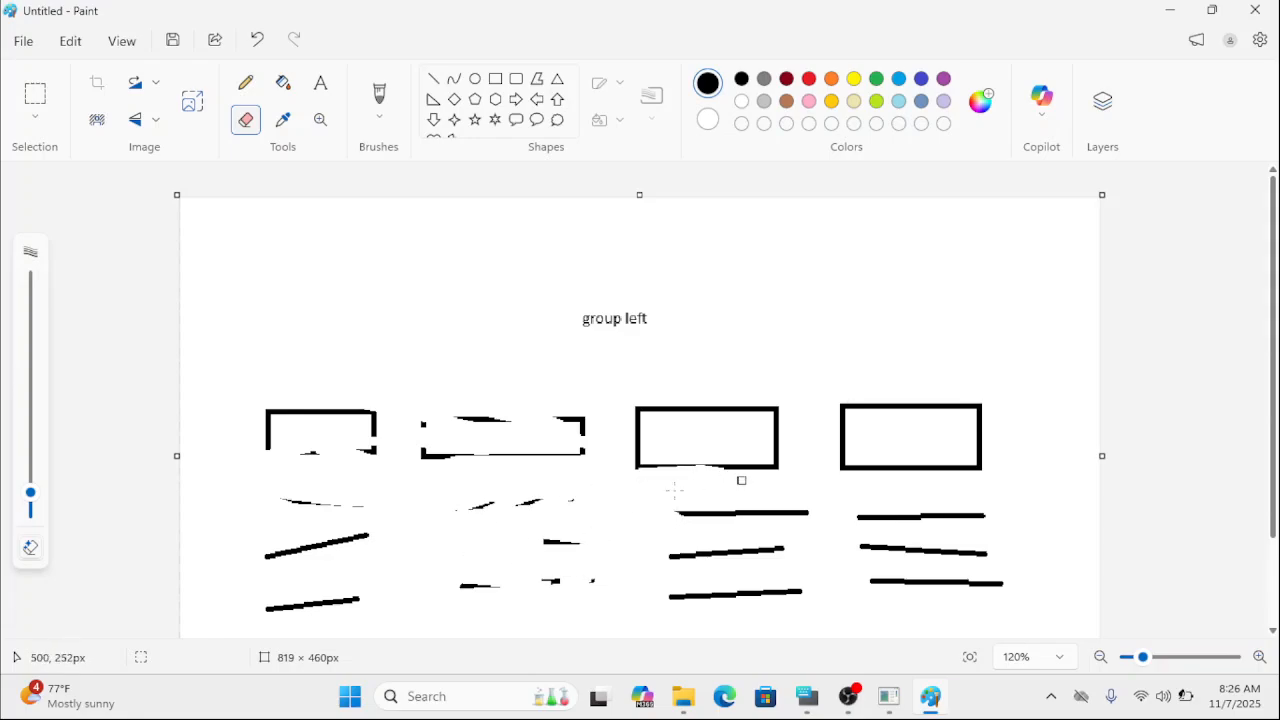
{"action": "mouse_move", "coordinate": [671, 431]}
{"action": "left_mouse_down"}
{"action": "mouse_move", "coordinate": [724, 410]}
{"action": "mouse_move", "coordinate": [834, 455]}
{"action": "mouse_move", "coordinate": [1034, 441]}
{"action": "left_mouse_up"}
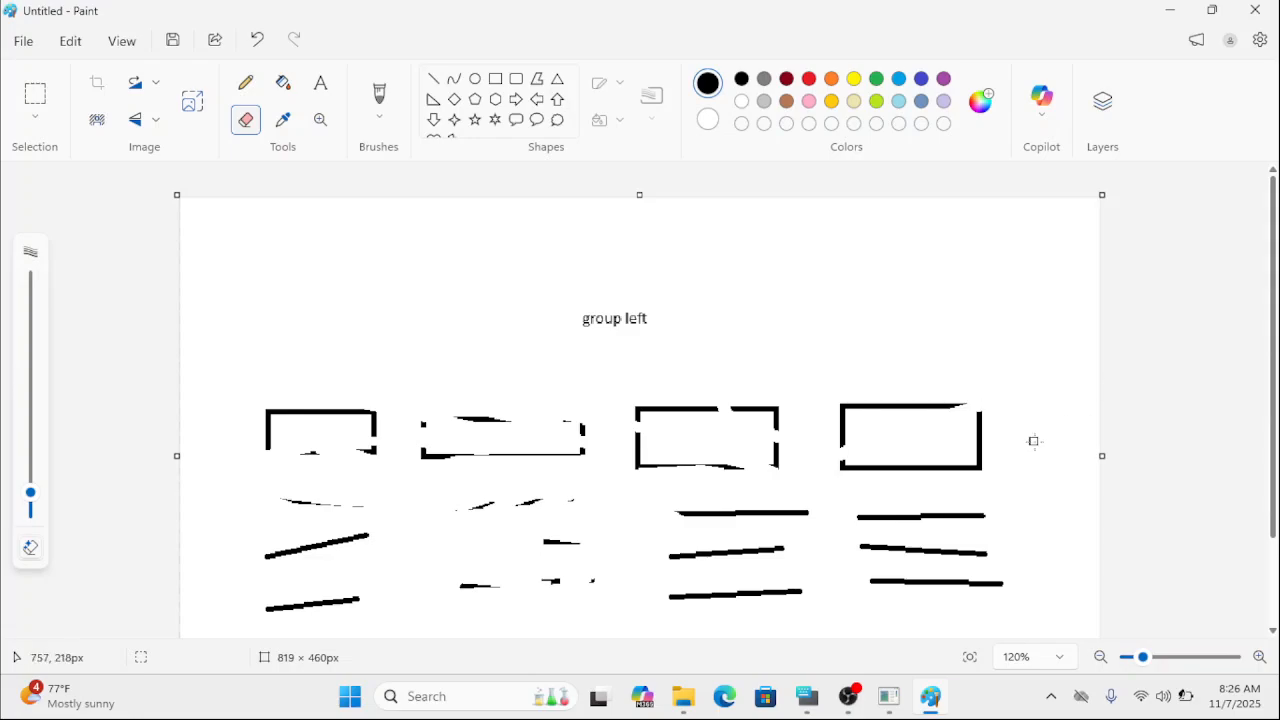
Enlarge the eraser, wipe away the remaining rectangles, lines and the "group left" text, and reduce the eraser size again.
{"action": "scroll", "coordinate": [1270, 312], "scroll_direction": "down", "scroll_amount": 2}
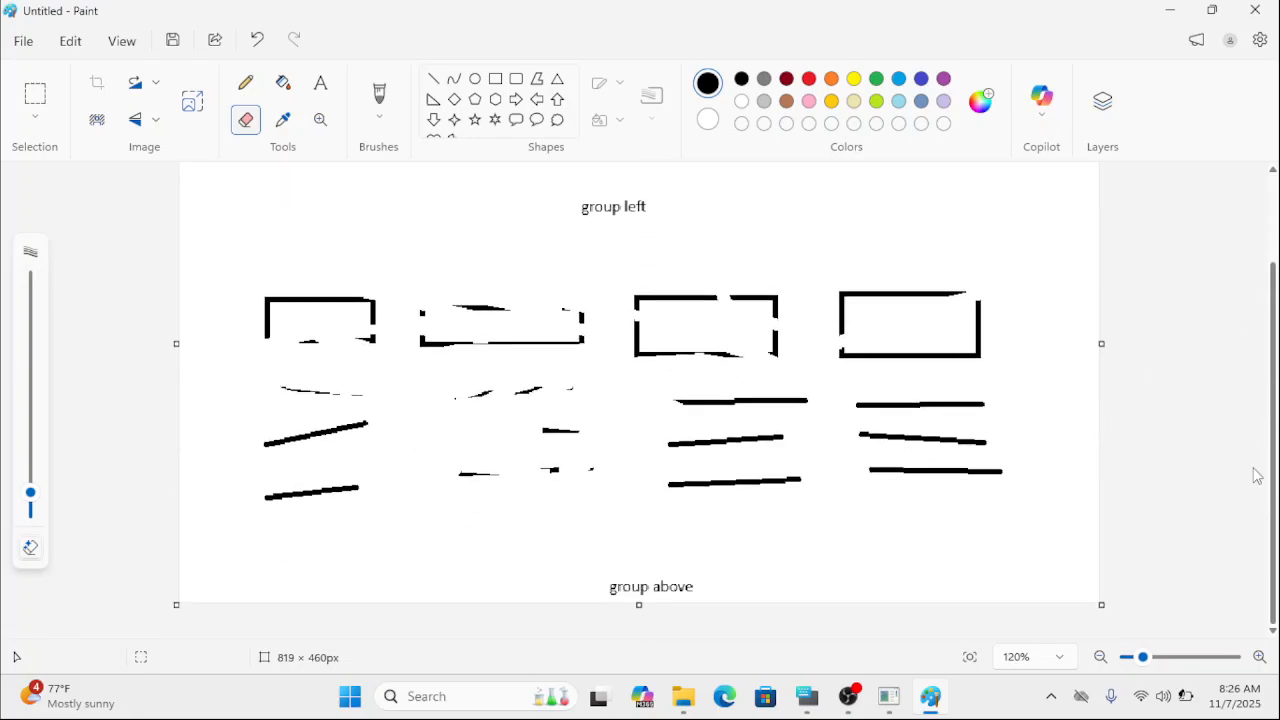
{"action": "left_click_drag", "start_coordinate": [31, 494], "coordinate": [30, 333]}
{"action": "mouse_move", "coordinate": [586, 369]}
{"action": "left_mouse_down"}
{"action": "mouse_move", "coordinate": [405, 381]}
{"action": "mouse_move", "coordinate": [370, 491]}
{"action": "mouse_move", "coordinate": [400, 391]}
{"action": "mouse_move", "coordinate": [577, 220]}
{"action": "mouse_move", "coordinate": [609, 314]}
{"action": "mouse_move", "coordinate": [829, 511]}
{"action": "mouse_move", "coordinate": [789, 449]}
{"action": "mouse_move", "coordinate": [913, 320]}
{"action": "mouse_move", "coordinate": [980, 330]}
{"action": "left_mouse_up"}
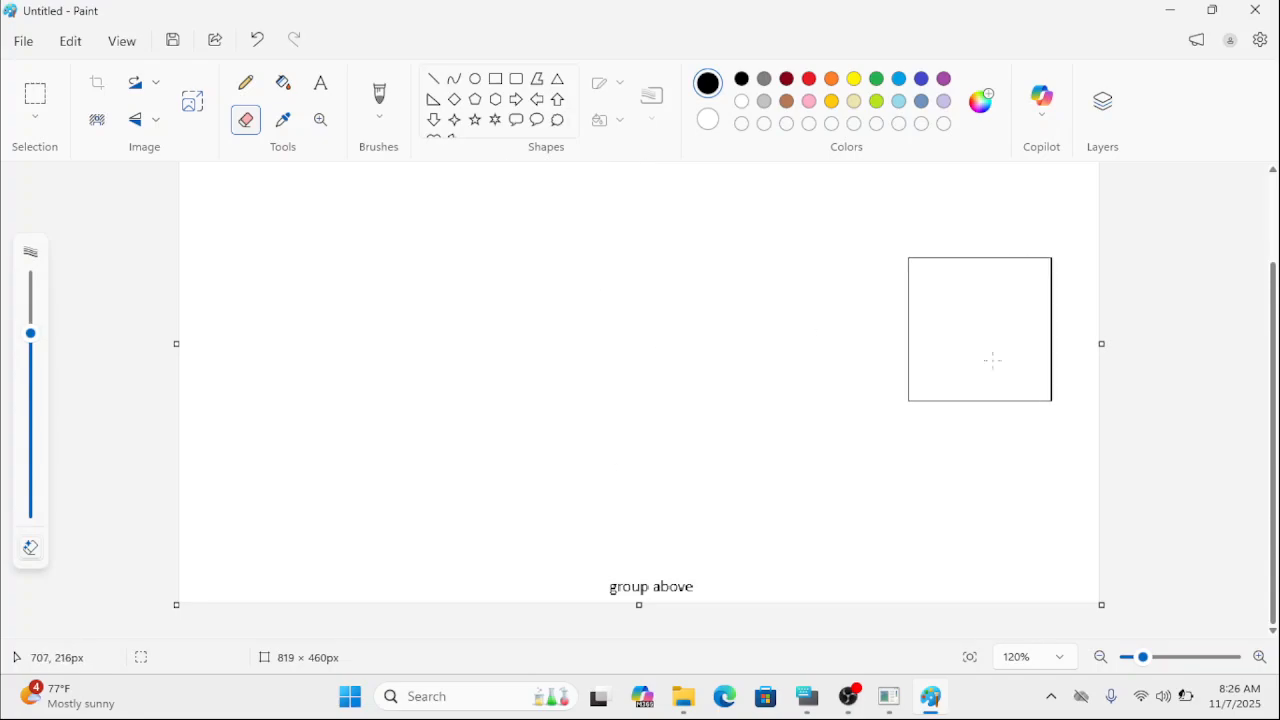
{"action": "left_click", "coordinate": [31, 464]}
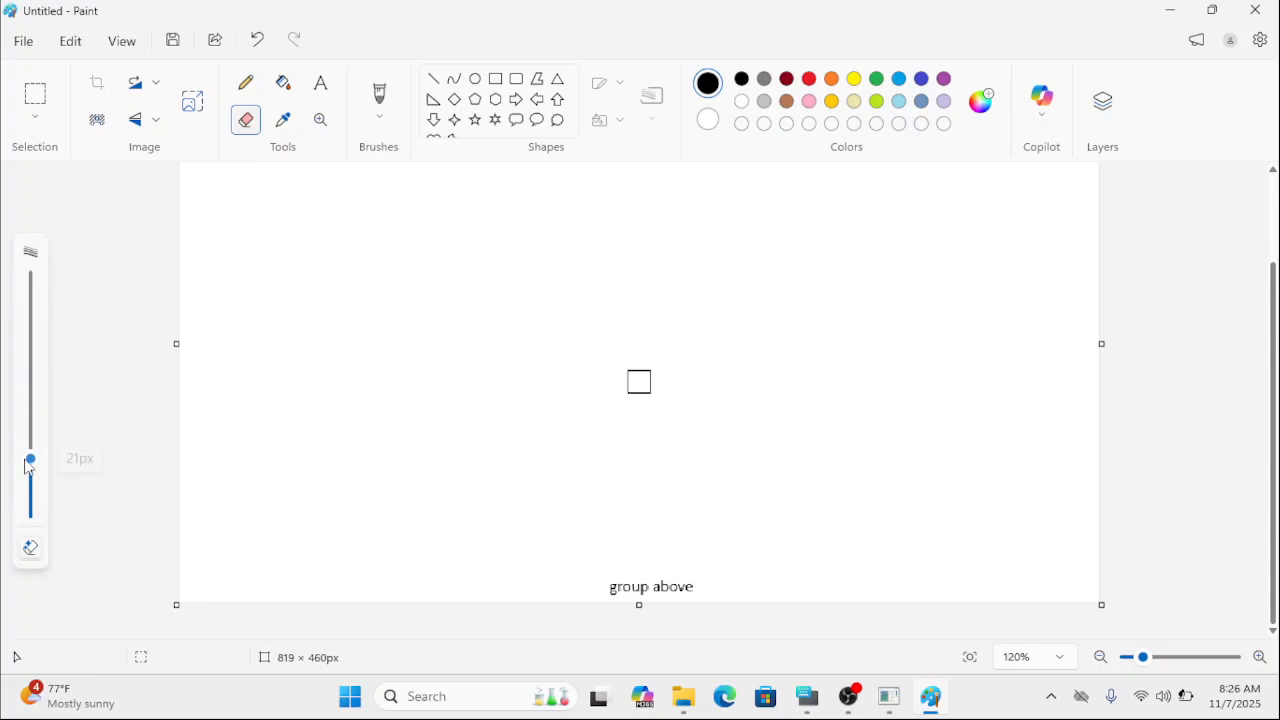
{"action": "left_click", "coordinate": [31, 480]}
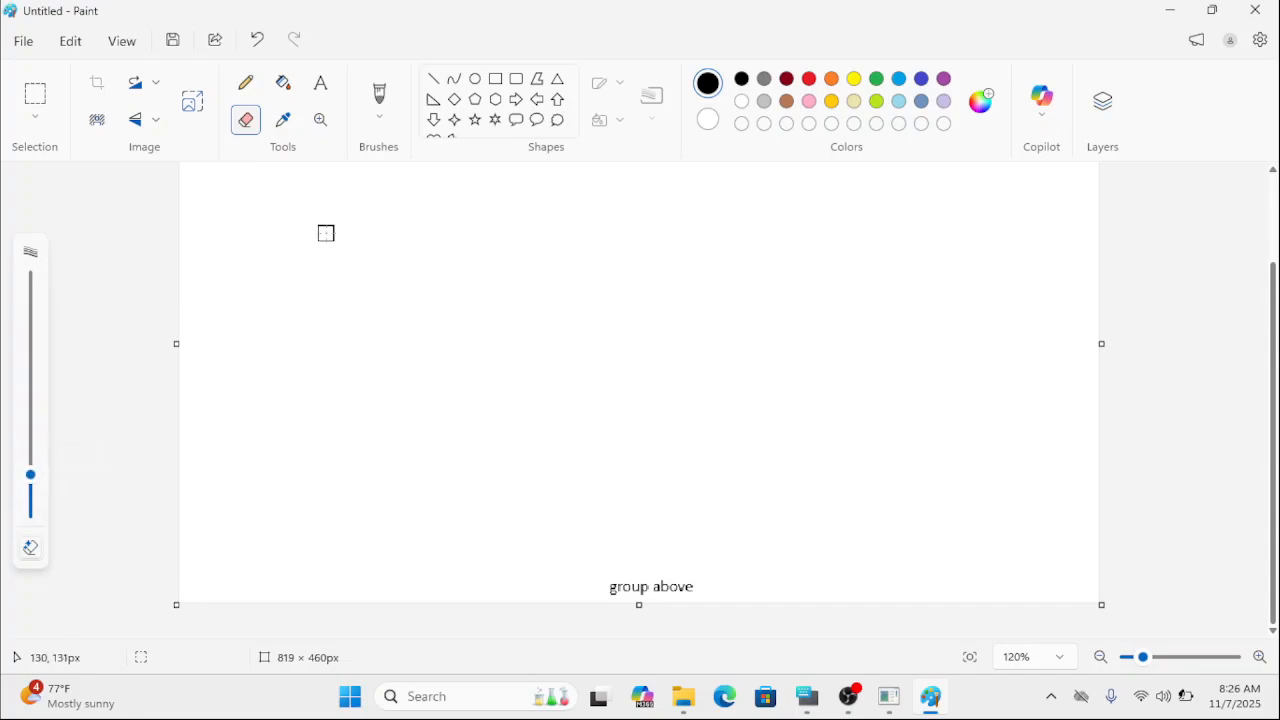
Draw two stacked rectangles, about 104 × 36 px and 107 × 36 px, in the left part of the cleared canvas.
{"action": "left_click", "coordinate": [495, 80]}
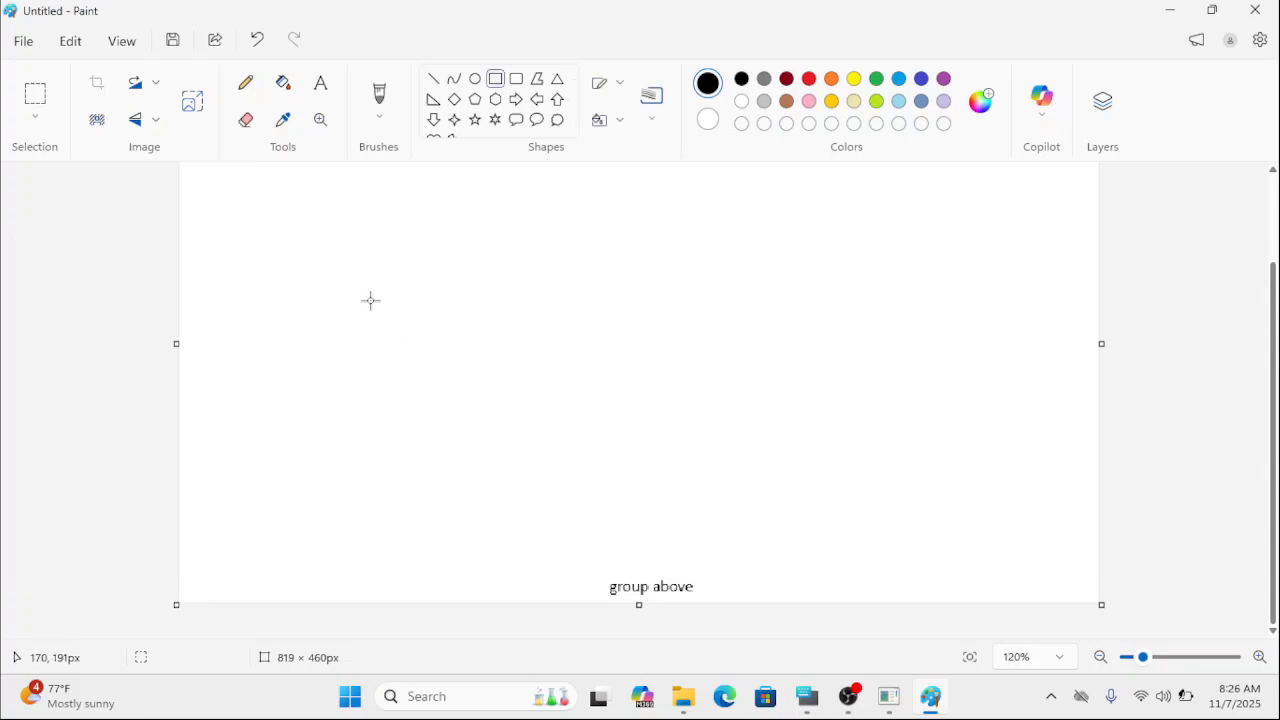
{"action": "left_click_drag", "start_coordinate": [325, 285], "coordinate": [446, 326]}
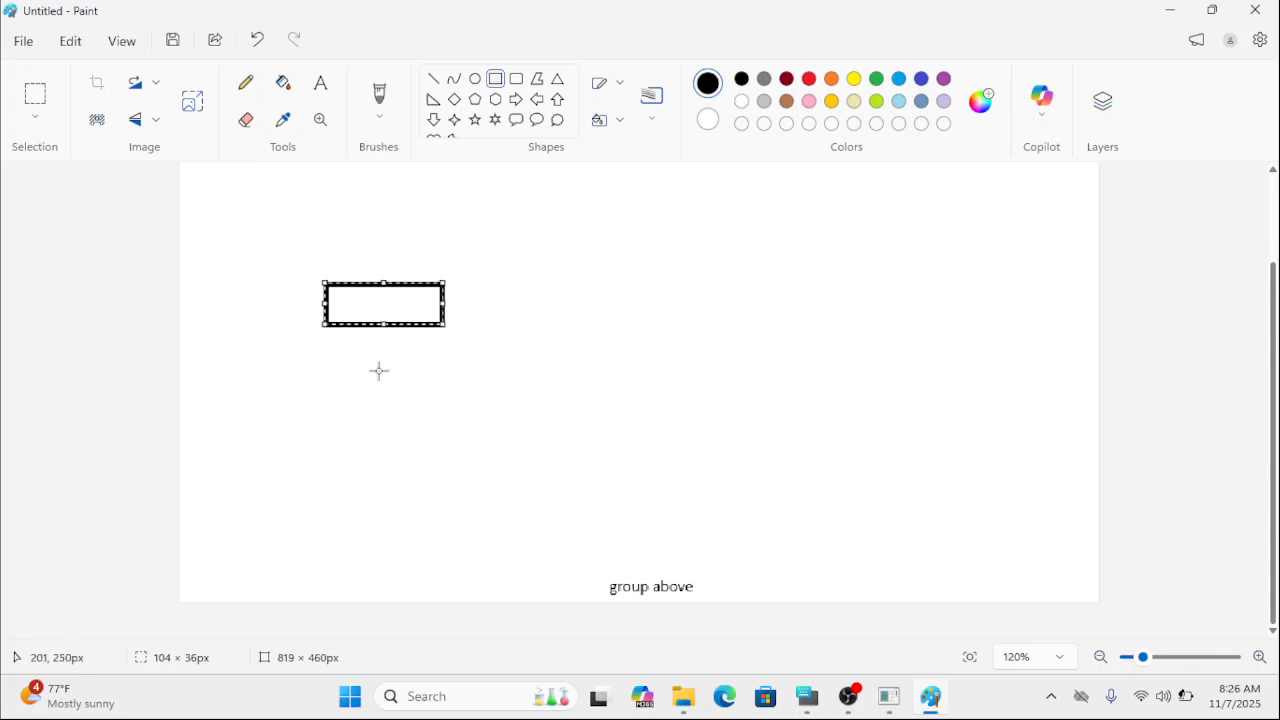
{"action": "left_click_drag", "start_coordinate": [322, 376], "coordinate": [447, 418]}
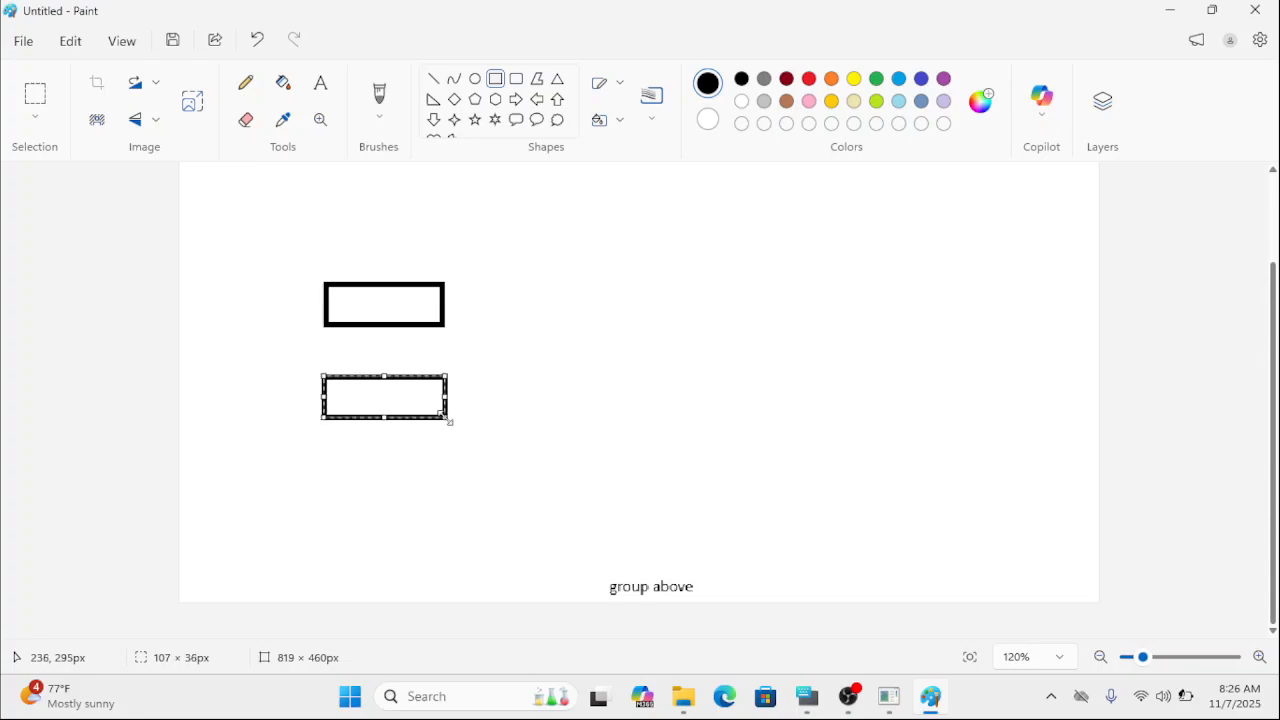
Draw a row of five short, roughly vertical lines to the right of the upper rectangle as its data.
{"action": "left_click", "coordinate": [437, 84]}
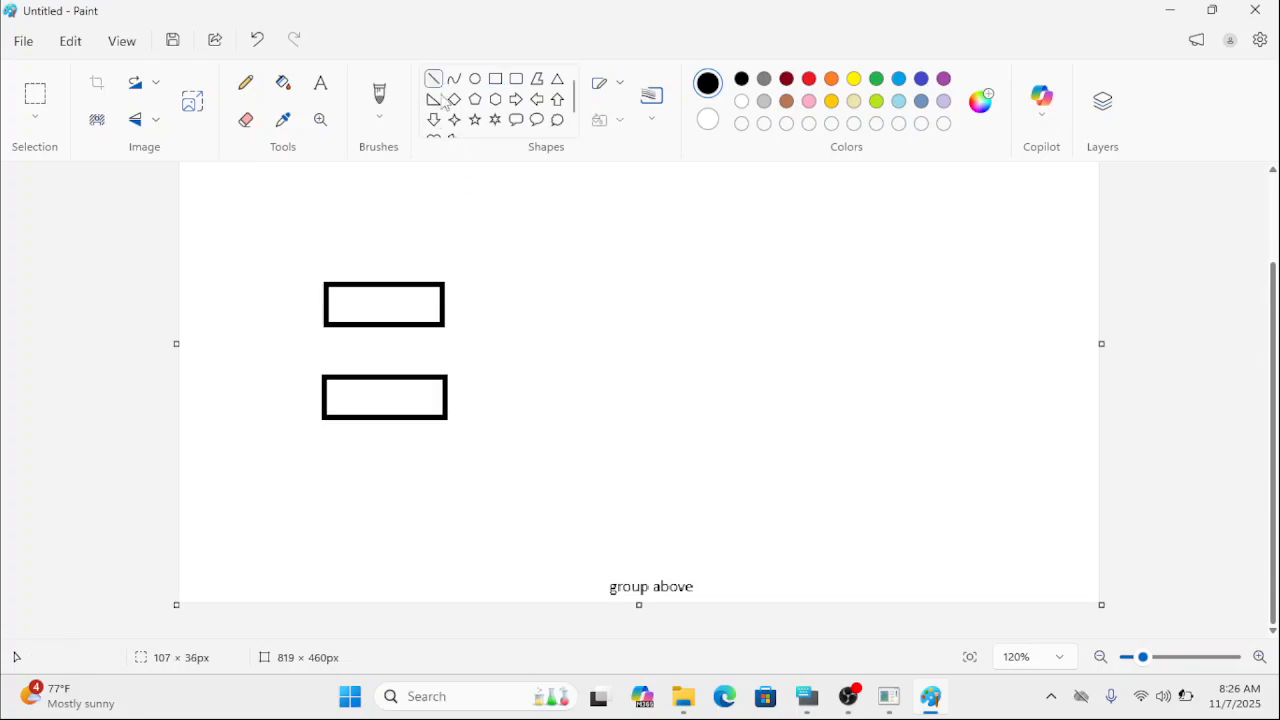
{"action": "left_click_drag", "start_coordinate": [508, 282], "coordinate": [508, 328]}
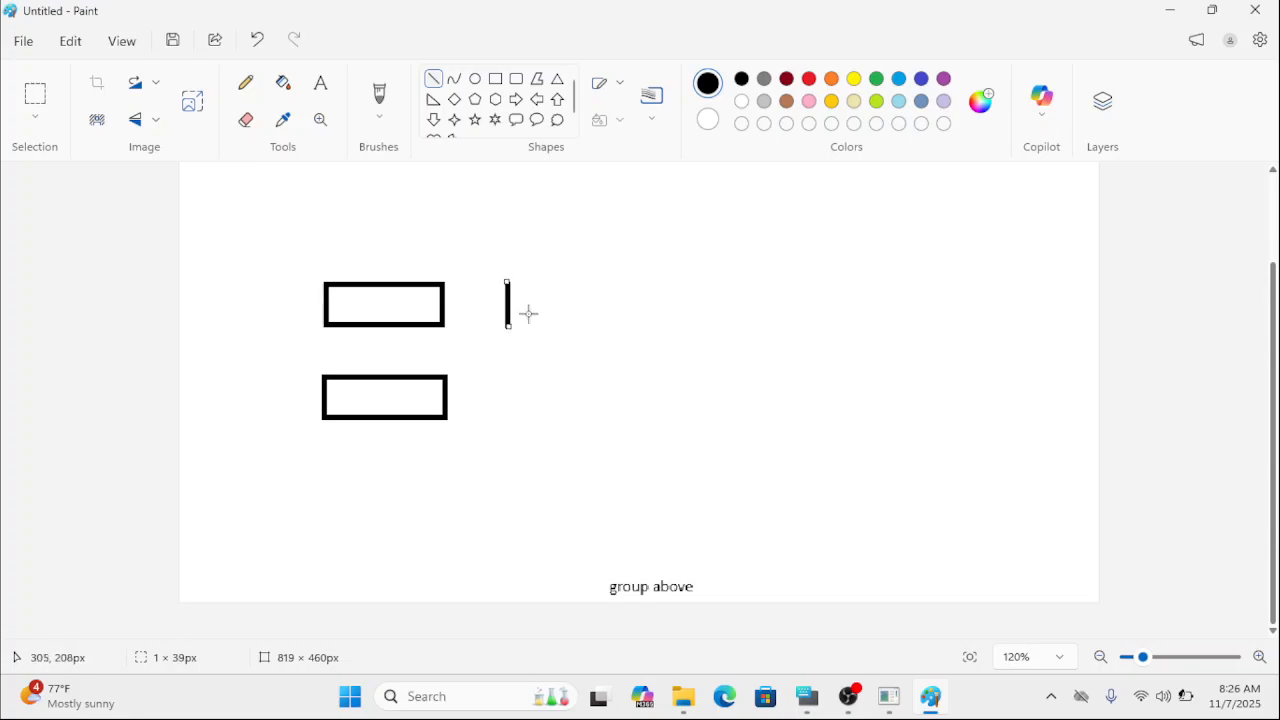
{"action": "mouse_move", "coordinate": [538, 286]}
{"action": "left_mouse_down"}
{"action": "mouse_move", "coordinate": [547, 322]}
{"action": "mouse_move", "coordinate": [589, 333]}
{"action": "left_mouse_up"}
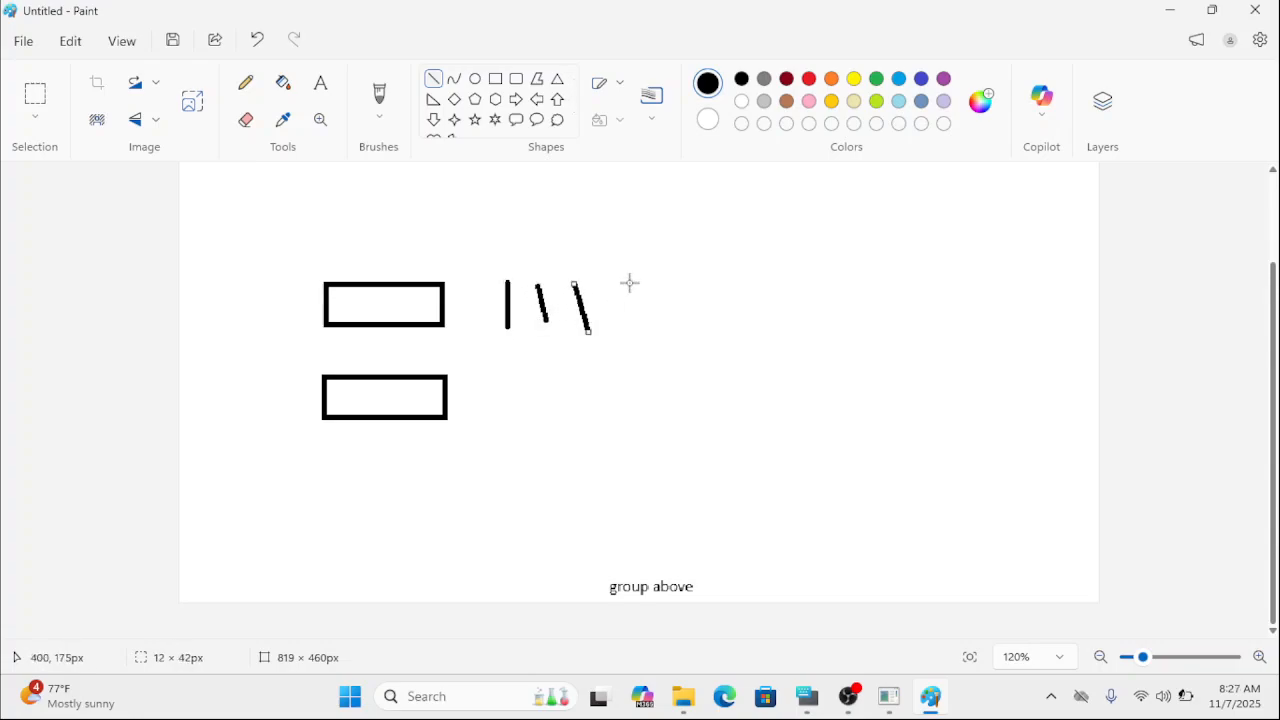
{"action": "left_click_drag", "start_coordinate": [628, 281], "coordinate": [645, 322]}
{"action": "left_click_drag", "start_coordinate": [707, 273], "coordinate": [705, 299]}
Draw a row of six short, roughly vertical lines to the right of the lower rectangle as its data.
{"action": "left_click_drag", "start_coordinate": [501, 393], "coordinate": [500, 423]}
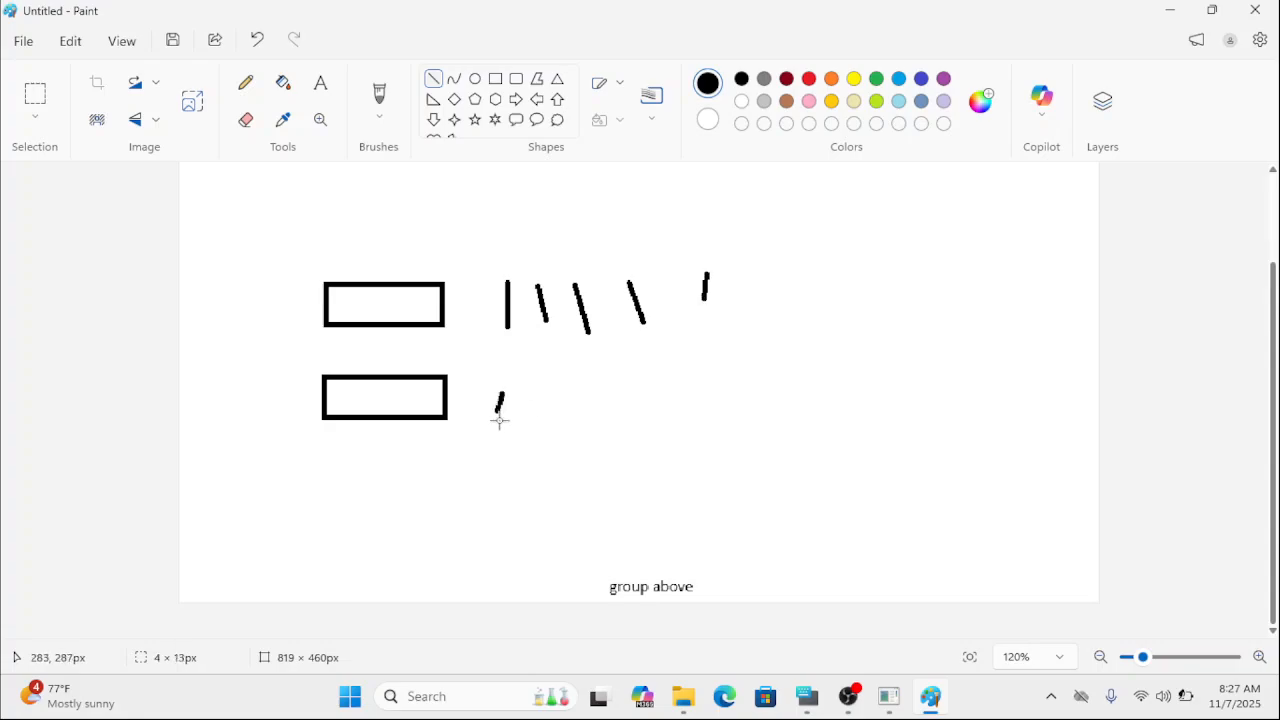
{"action": "mouse_move", "coordinate": [531, 378]}
{"action": "left_mouse_down"}
{"action": "mouse_move", "coordinate": [529, 420]}
{"action": "mouse_move", "coordinate": [560, 423]}
{"action": "left_mouse_up"}
{"action": "left_click_drag", "start_coordinate": [601, 359], "coordinate": [602, 414]}
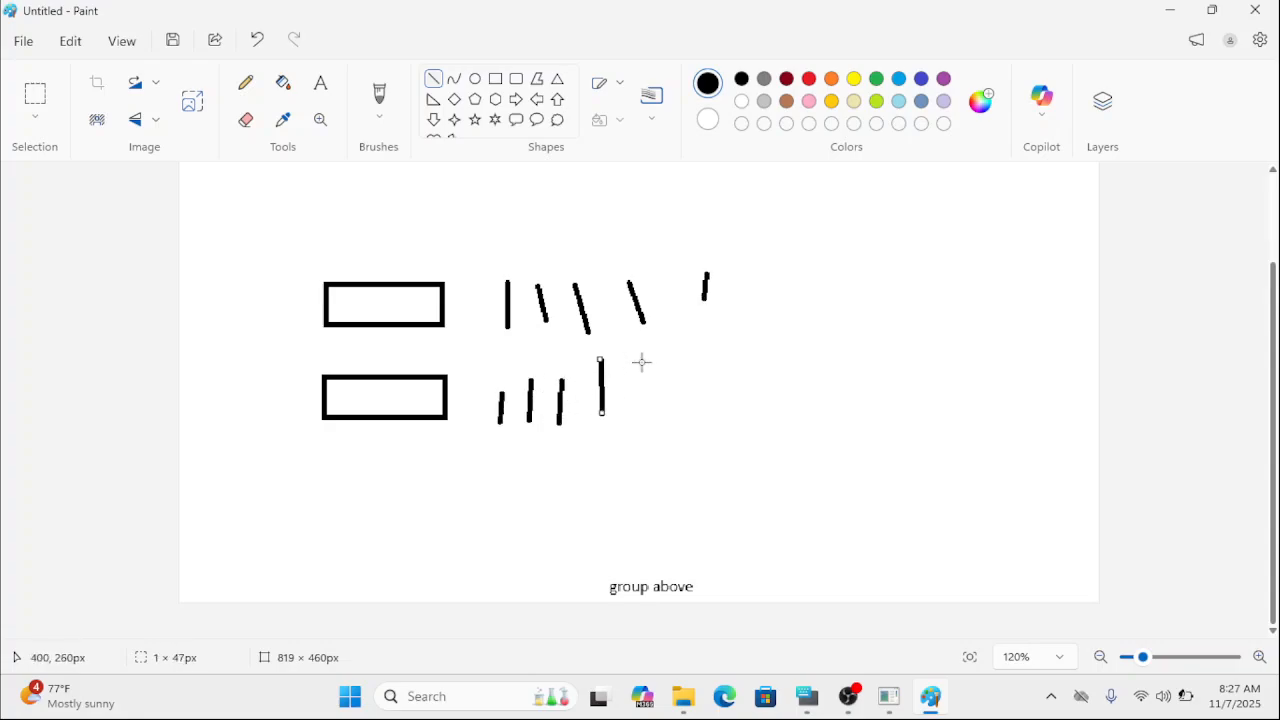
{"action": "left_click_drag", "start_coordinate": [644, 361], "coordinate": [649, 405]}
{"action": "left_click_drag", "start_coordinate": [699, 357], "coordinate": [705, 405]}
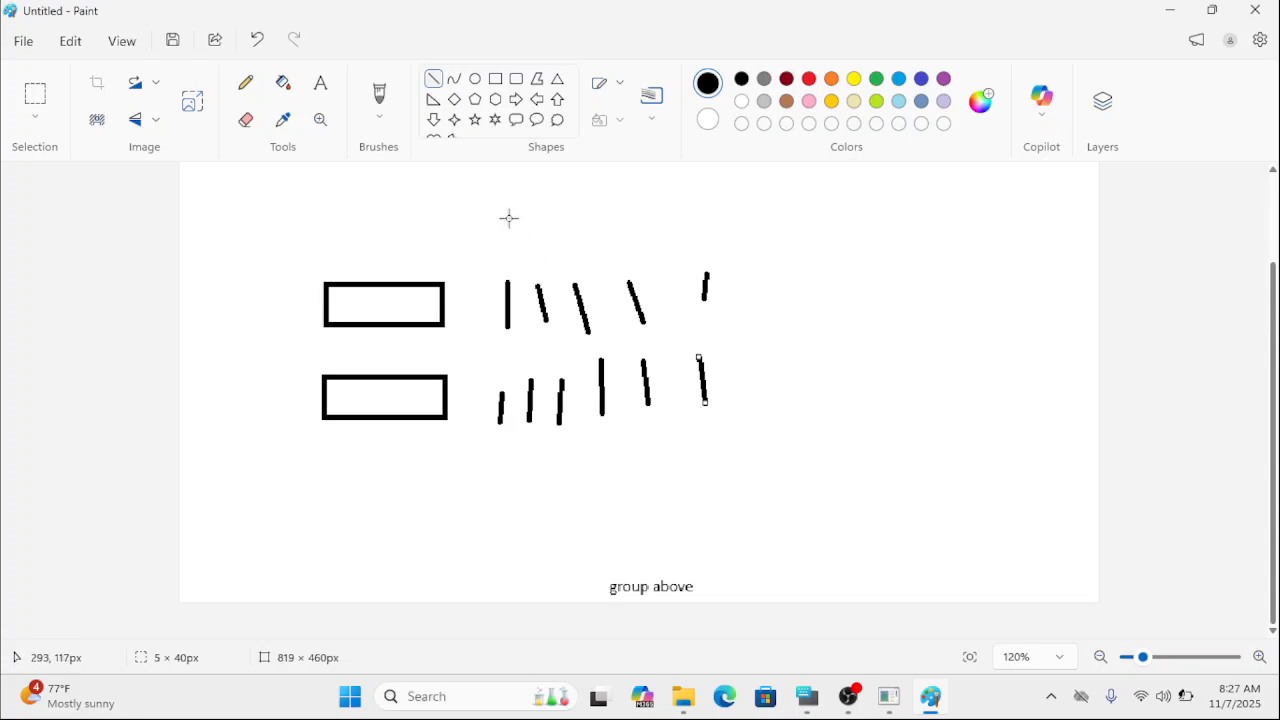
{"action": "left_click", "coordinate": [495, 78]}
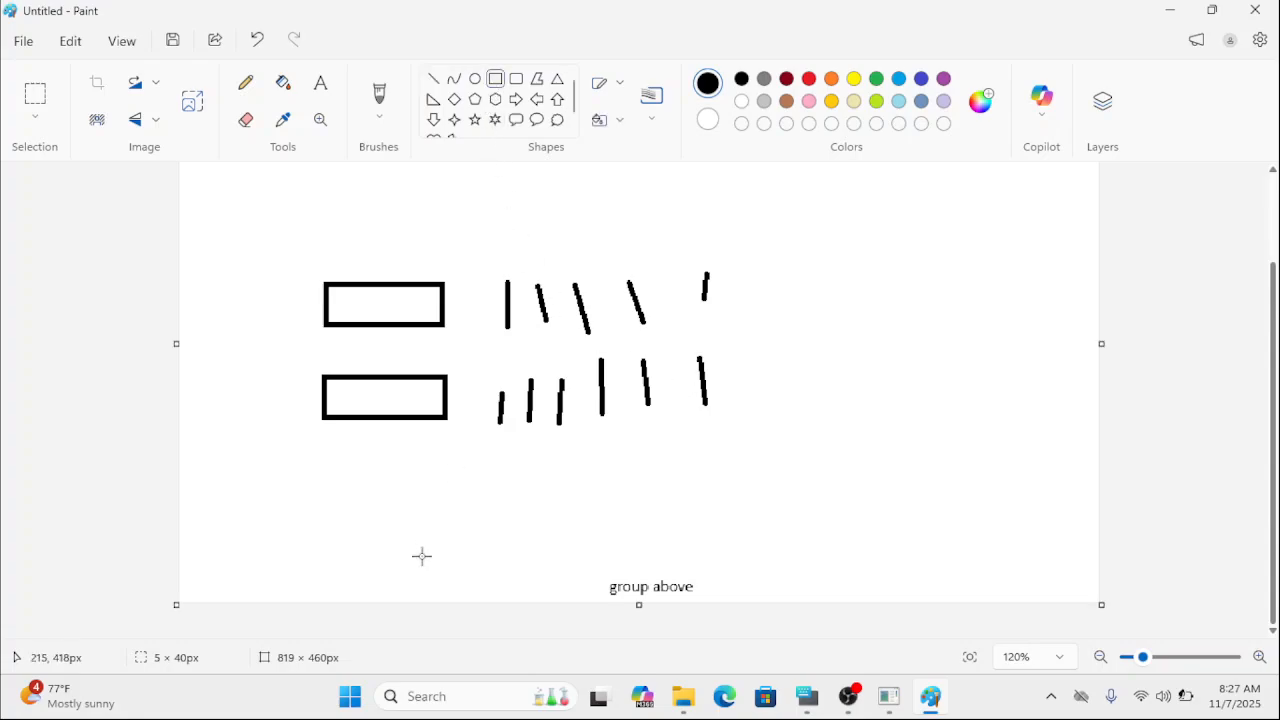
{"action": "left_click_drag", "start_coordinate": [452, 472], "coordinate": [566, 510]}
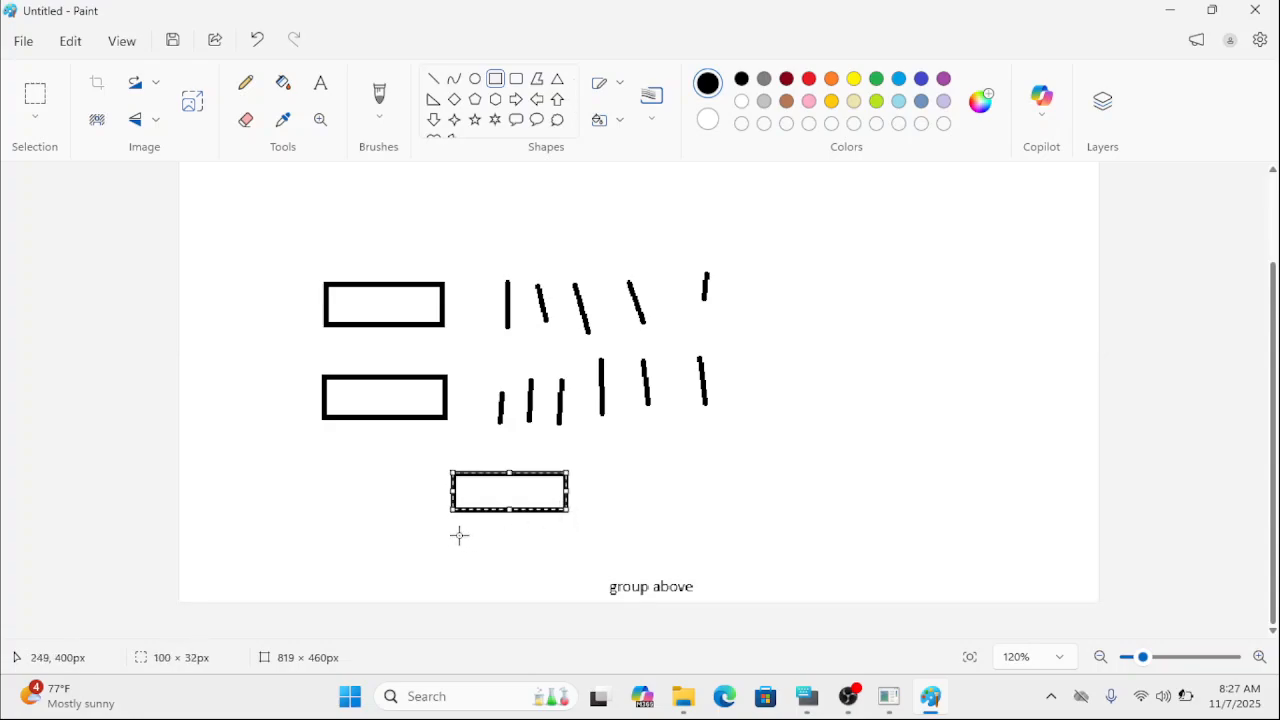
{"action": "left_click_drag", "start_coordinate": [457, 536], "coordinate": [566, 568]}
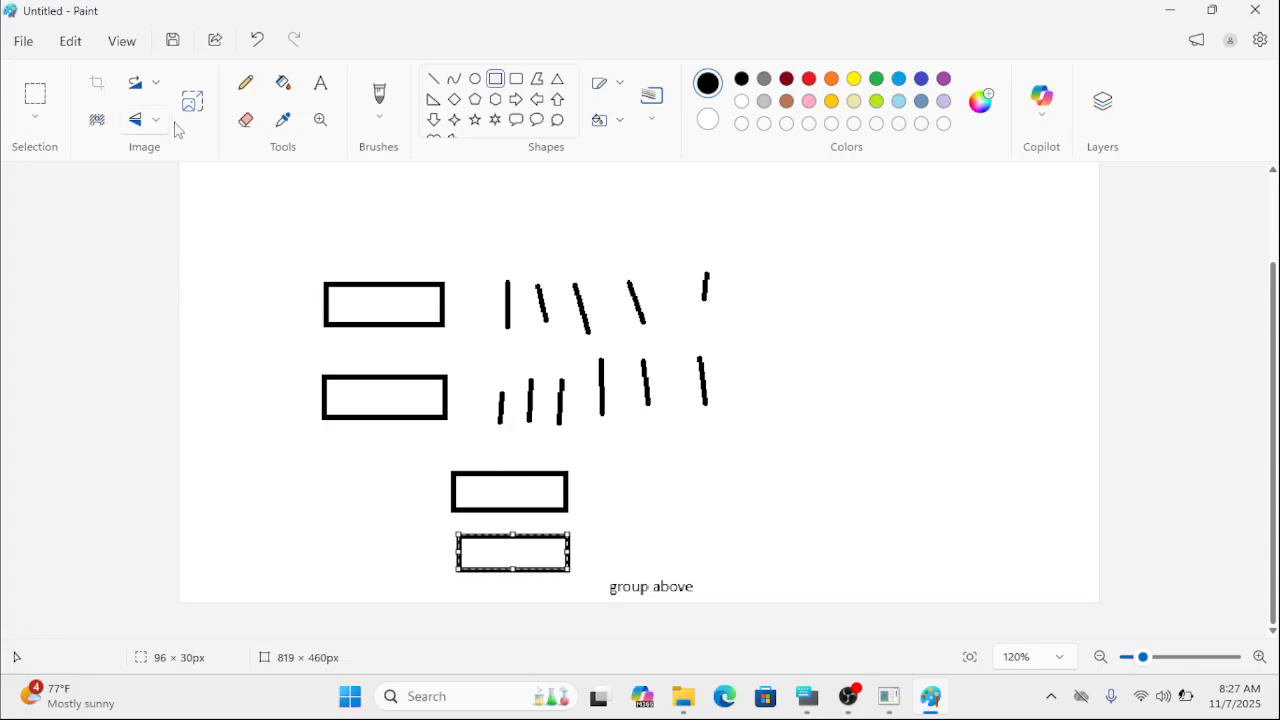
{"action": "left_click", "coordinate": [252, 122]}
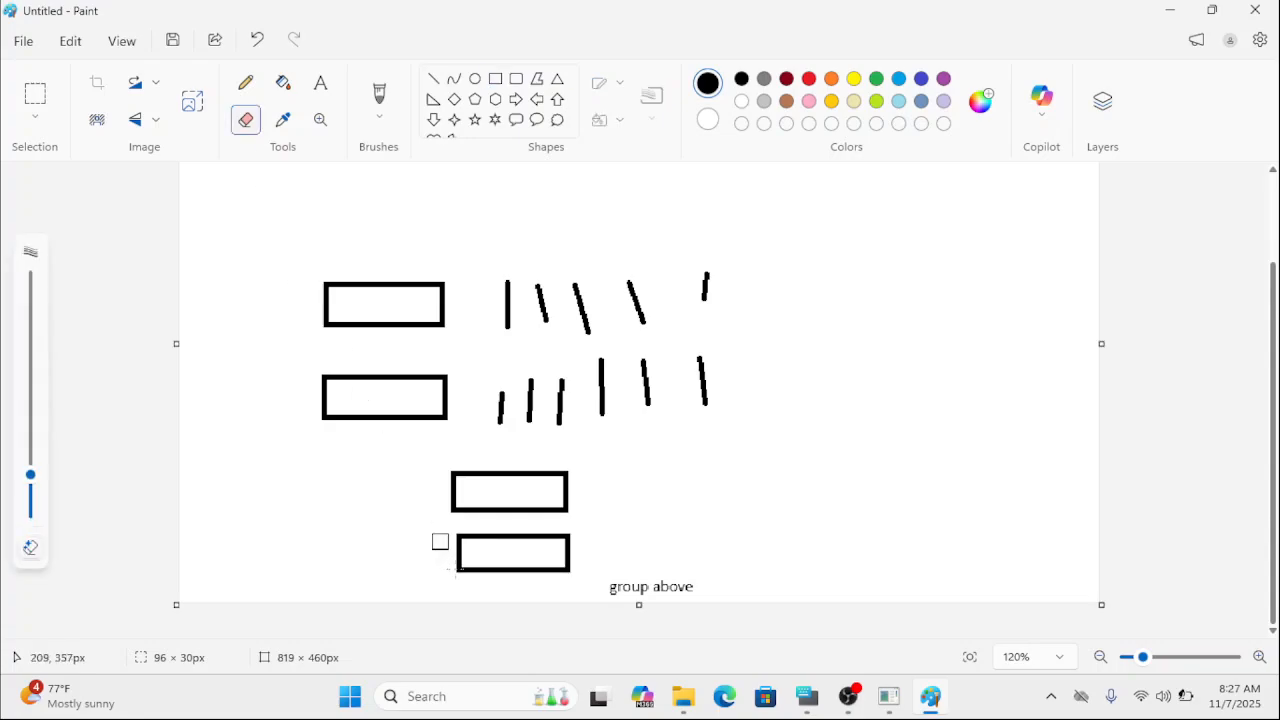
{"action": "left_click", "coordinate": [41, 436]}
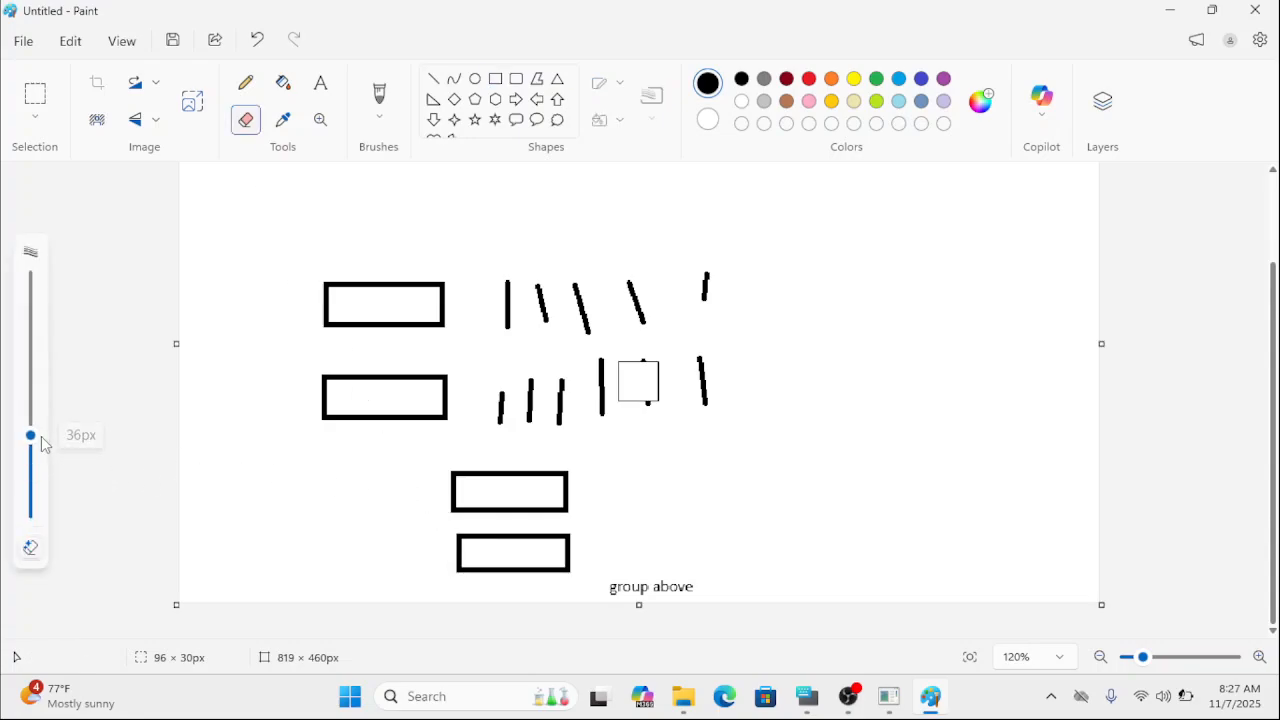
{"action": "mouse_move", "coordinate": [446, 497]}
{"action": "left_mouse_down"}
{"action": "mouse_move", "coordinate": [551, 481]}
{"action": "mouse_move", "coordinate": [576, 499]}
{"action": "mouse_move", "coordinate": [454, 531]}
{"action": "mouse_move", "coordinate": [575, 560]}
{"action": "mouse_move", "coordinate": [526, 566]}
{"action": "left_mouse_up"}
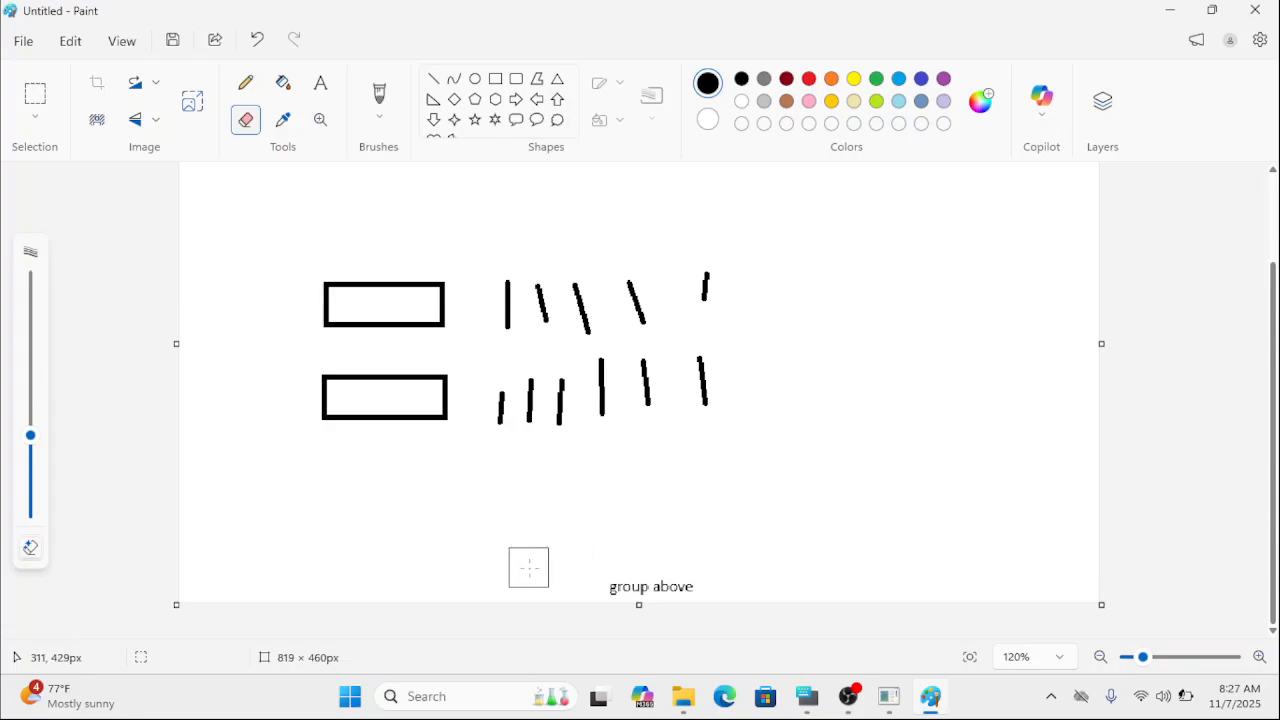
{"action": "left_click", "coordinate": [245, 88]}
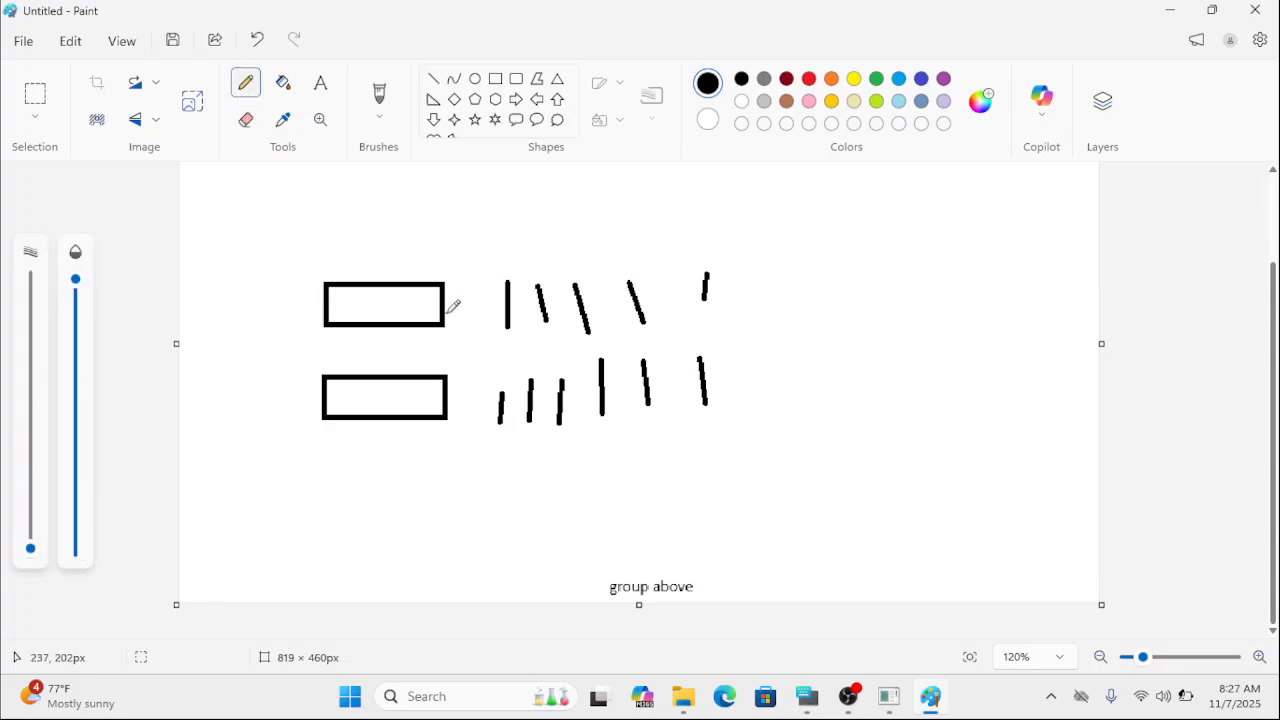
Draw a row of three header rectangles above the "group above" text, the last one about 94 × 39 px.
{"action": "left_click", "coordinate": [496, 80]}
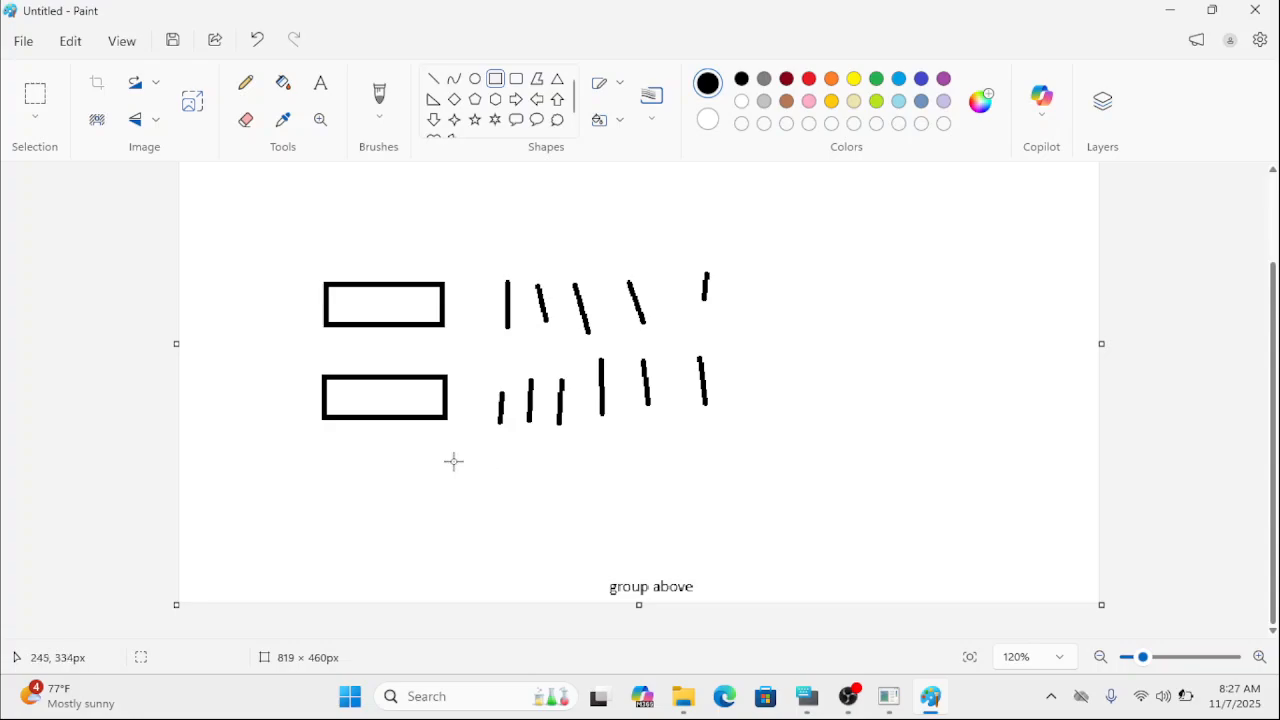
{"action": "left_click_drag", "start_coordinate": [453, 461], "coordinate": [536, 497]}
{"action": "left_click", "coordinate": [593, 459]}
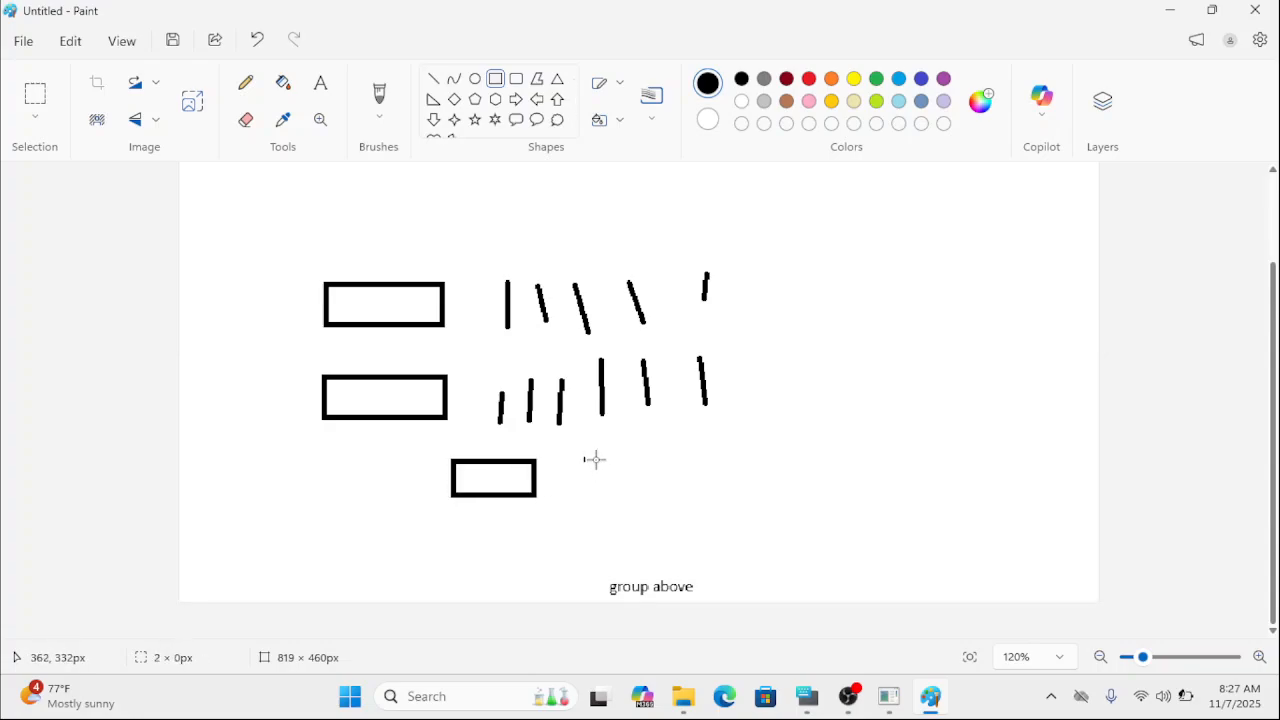
{"action": "left_click_drag", "start_coordinate": [594, 459], "coordinate": [677, 496]}
{"action": "left_click_drag", "start_coordinate": [708, 452], "coordinate": [818, 498]}
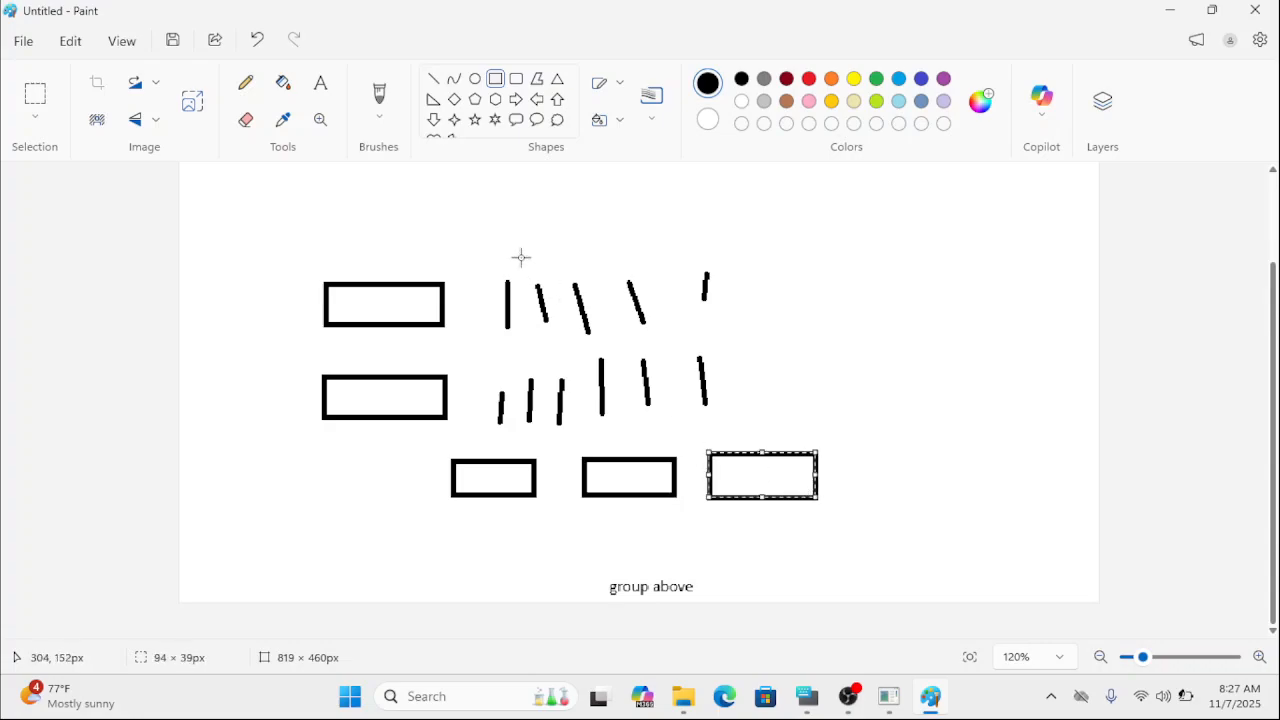
Draw three roughly horizontal lines, about 60 to 80 px long, beneath each of the three header rectangles.
{"action": "left_click", "coordinate": [433, 79]}
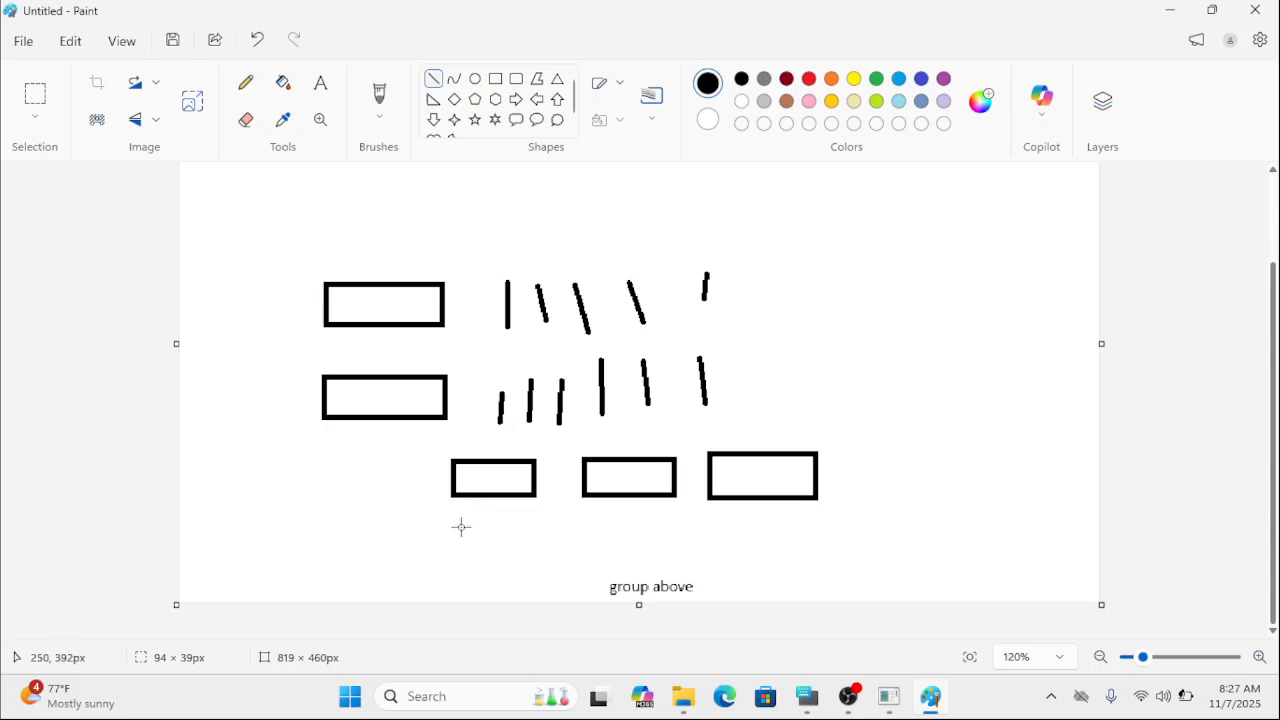
{"action": "mouse_move", "coordinate": [444, 527]}
{"action": "left_mouse_down"}
{"action": "mouse_move", "coordinate": [516, 527]}
{"action": "mouse_move", "coordinate": [505, 570]}
{"action": "left_mouse_up"}
{"action": "left_click_drag", "start_coordinate": [577, 522], "coordinate": [668, 519]}
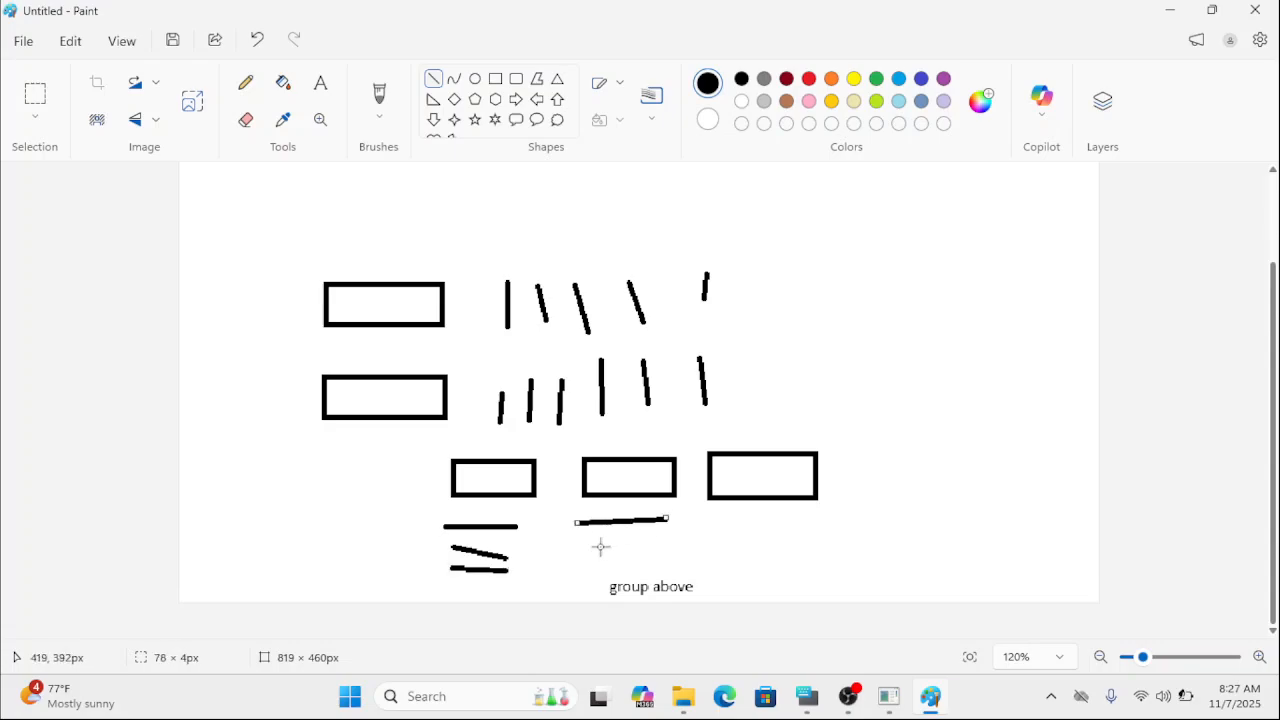
{"action": "mouse_move", "coordinate": [579, 549]}
{"action": "left_mouse_down"}
{"action": "mouse_move", "coordinate": [659, 549]}
{"action": "mouse_move", "coordinate": [677, 565]}
{"action": "left_mouse_up"}
{"action": "left_click_drag", "start_coordinate": [712, 526], "coordinate": [798, 524]}
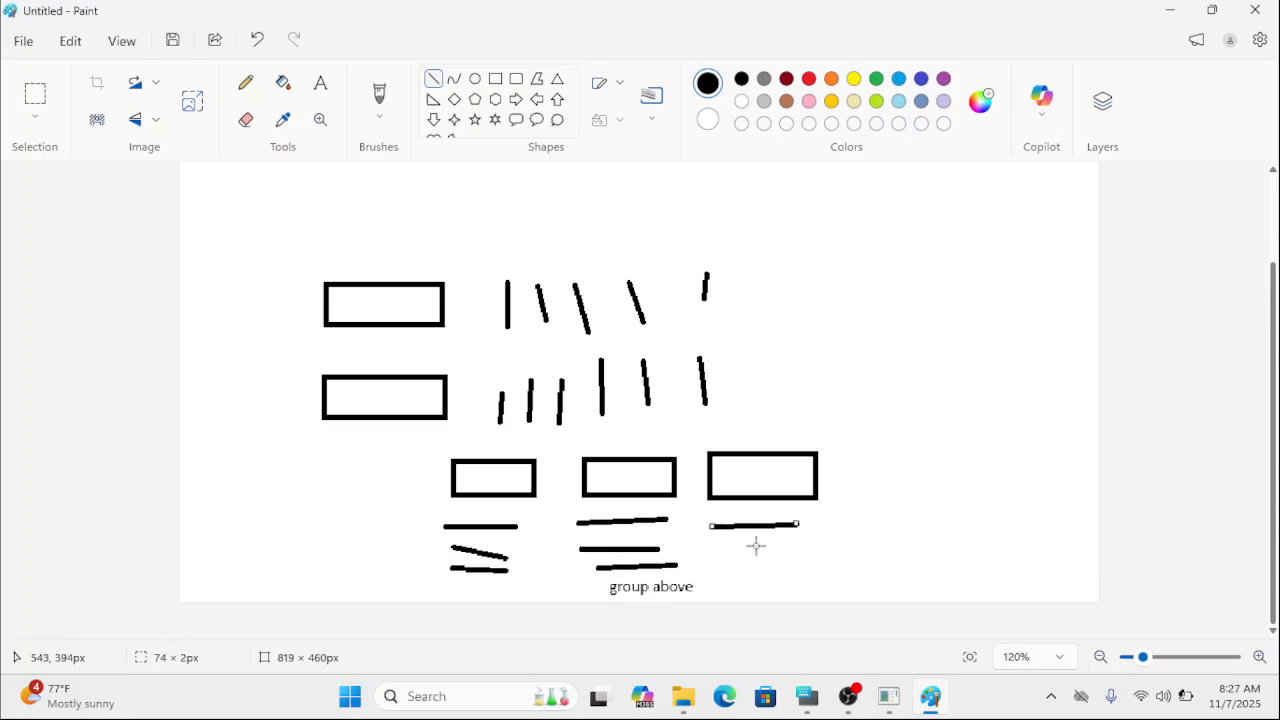
{"action": "mouse_move", "coordinate": [725, 557]}
{"action": "left_mouse_down"}
{"action": "mouse_move", "coordinate": [795, 557]}
{"action": "mouse_move", "coordinate": [783, 571]}
{"action": "mouse_move", "coordinate": [800, 571]}
{"action": "left_mouse_up"}
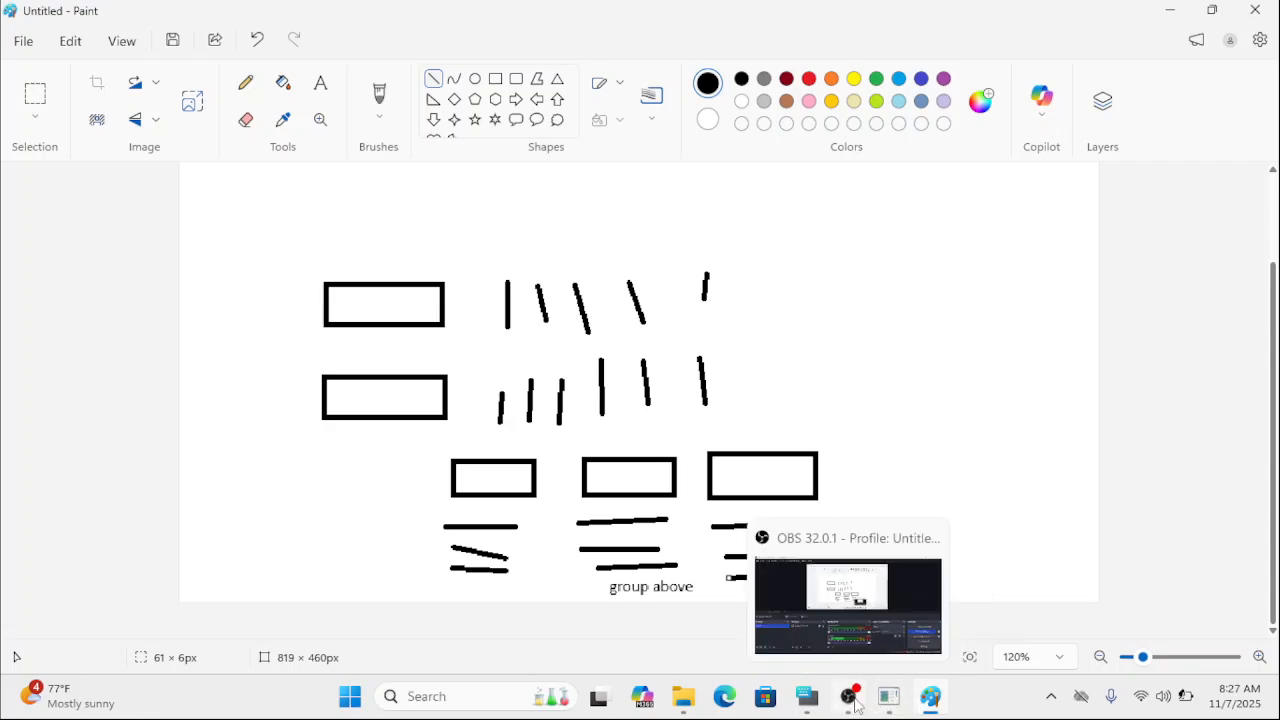
{"action": "left_click", "coordinate": [851, 702]}
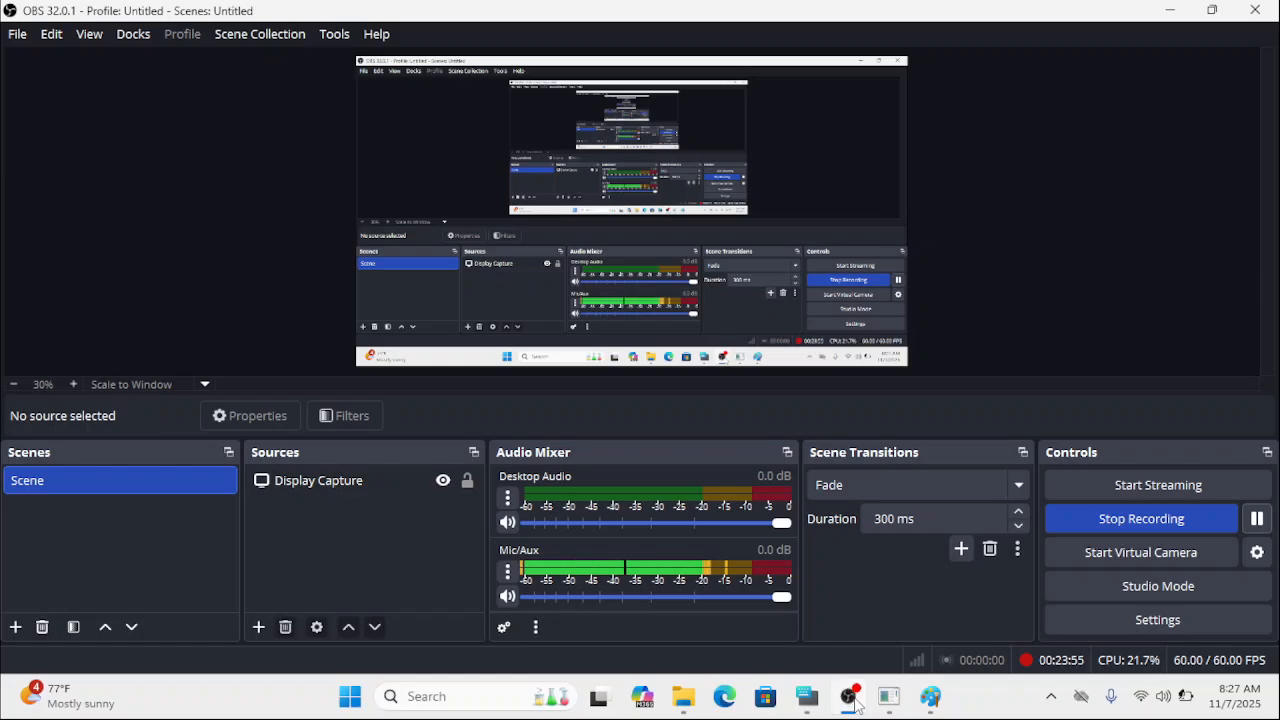
{"action": "left_click", "coordinate": [851, 702]}
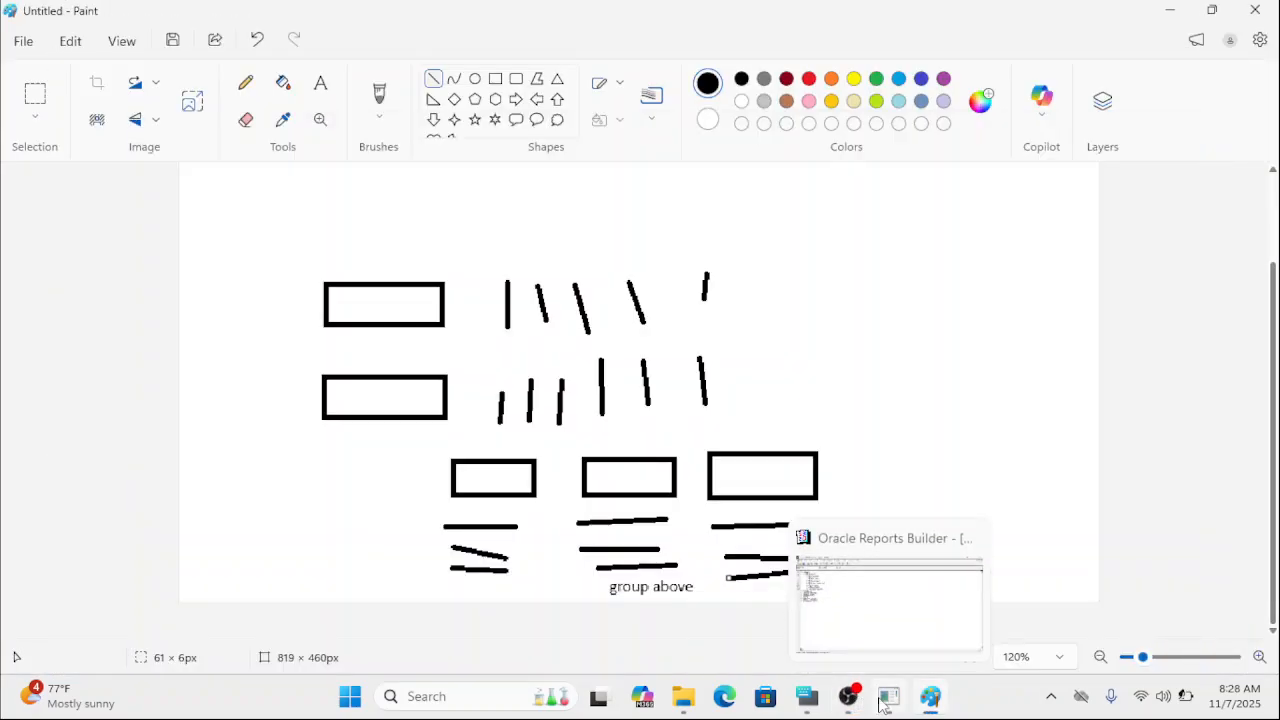
{"action": "left_click", "coordinate": [850, 700]}
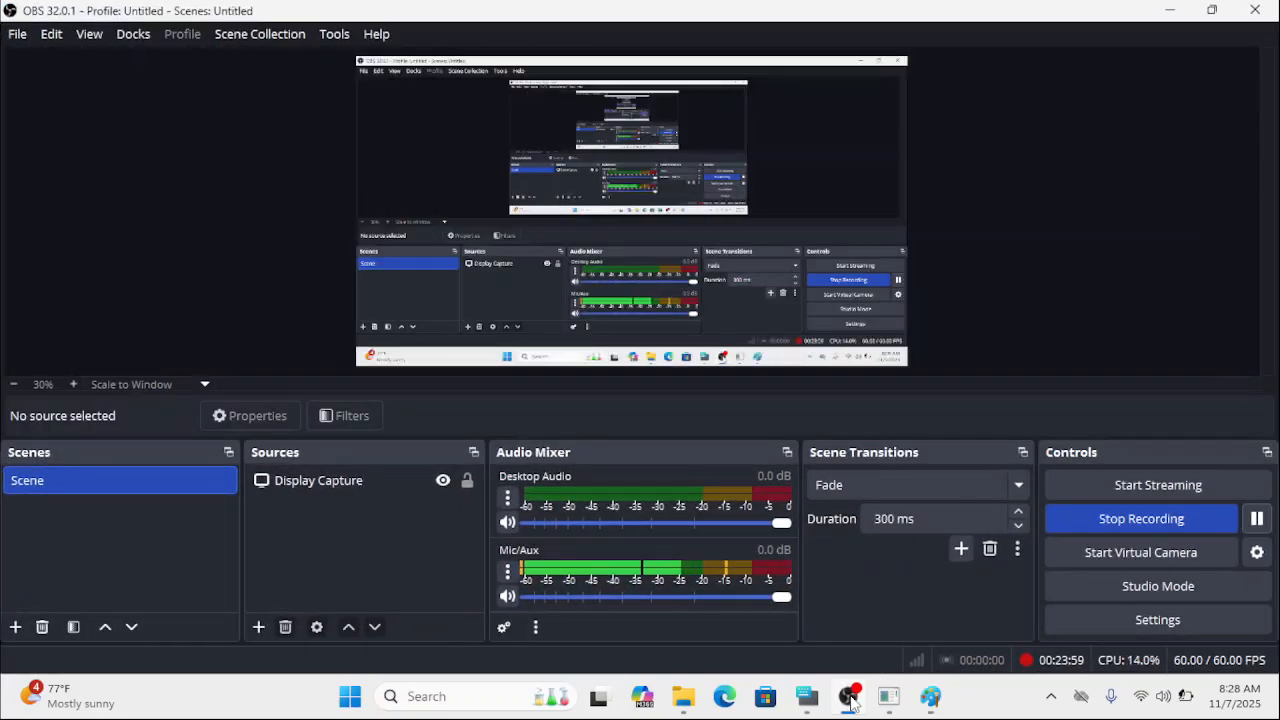